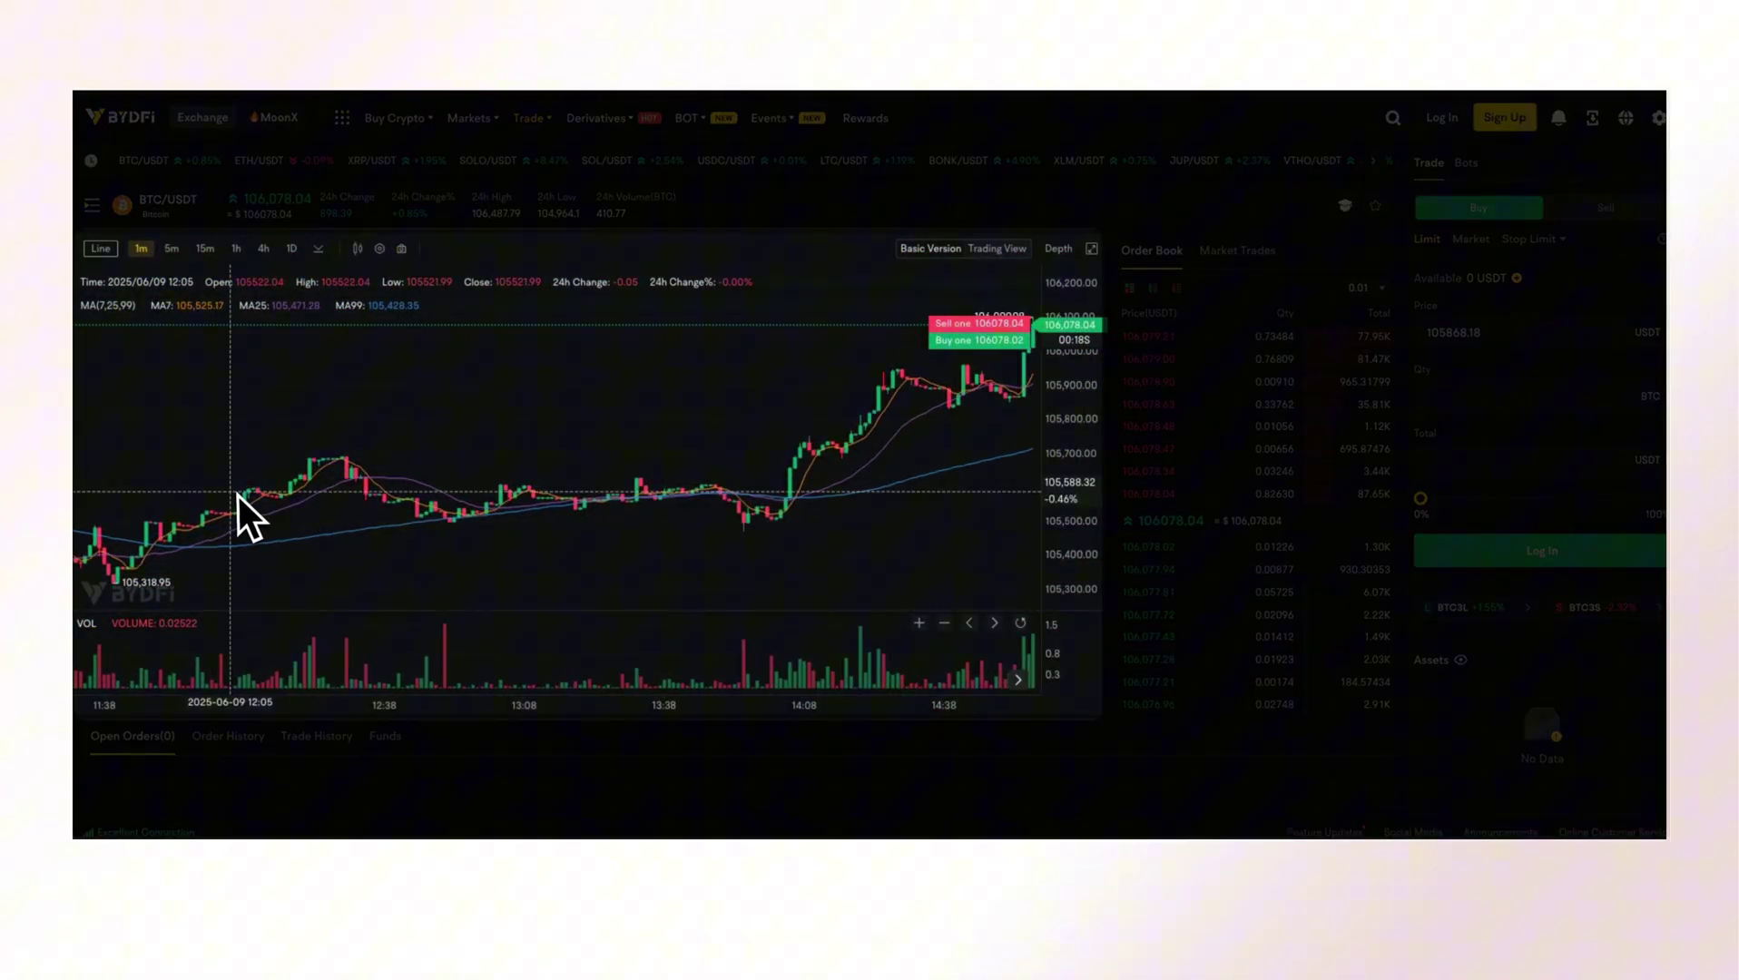
Zoom the BTC/USDT candlestick chart in on its time axis for wider candles.
{"action": "scroll", "coordinate": [239, 495], "scroll_direction": "up", "scroll_amount": 5}
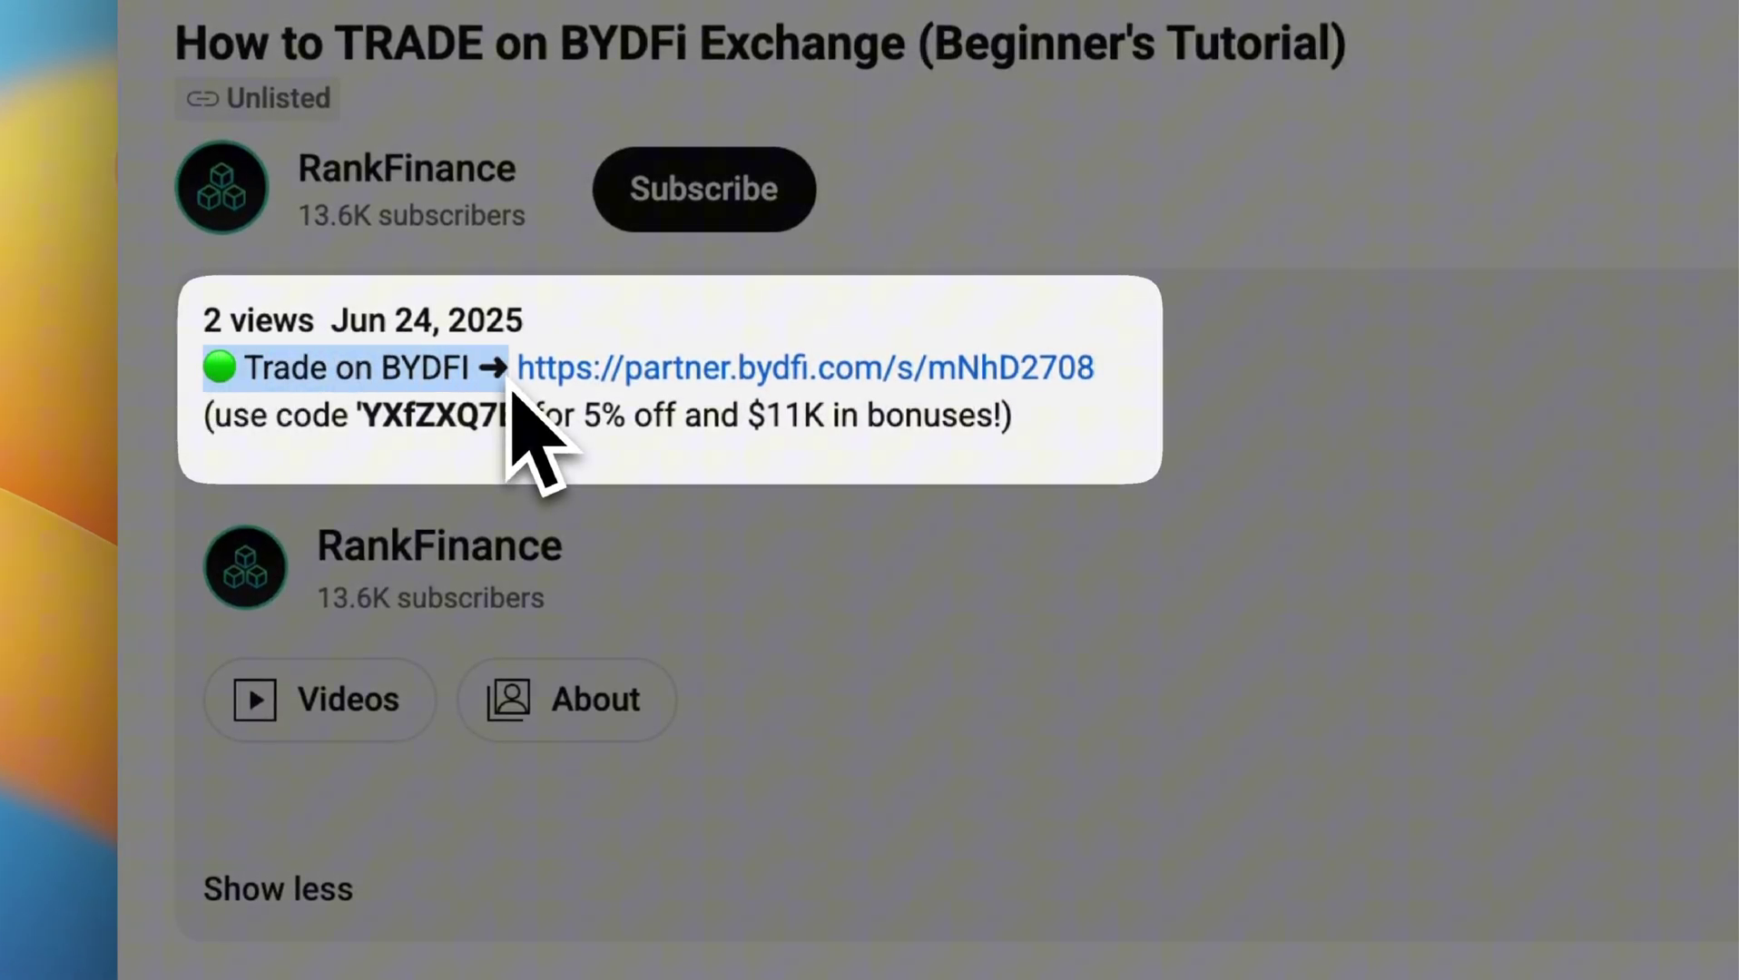
{"action": "left_click", "coordinate": [510, 384]}
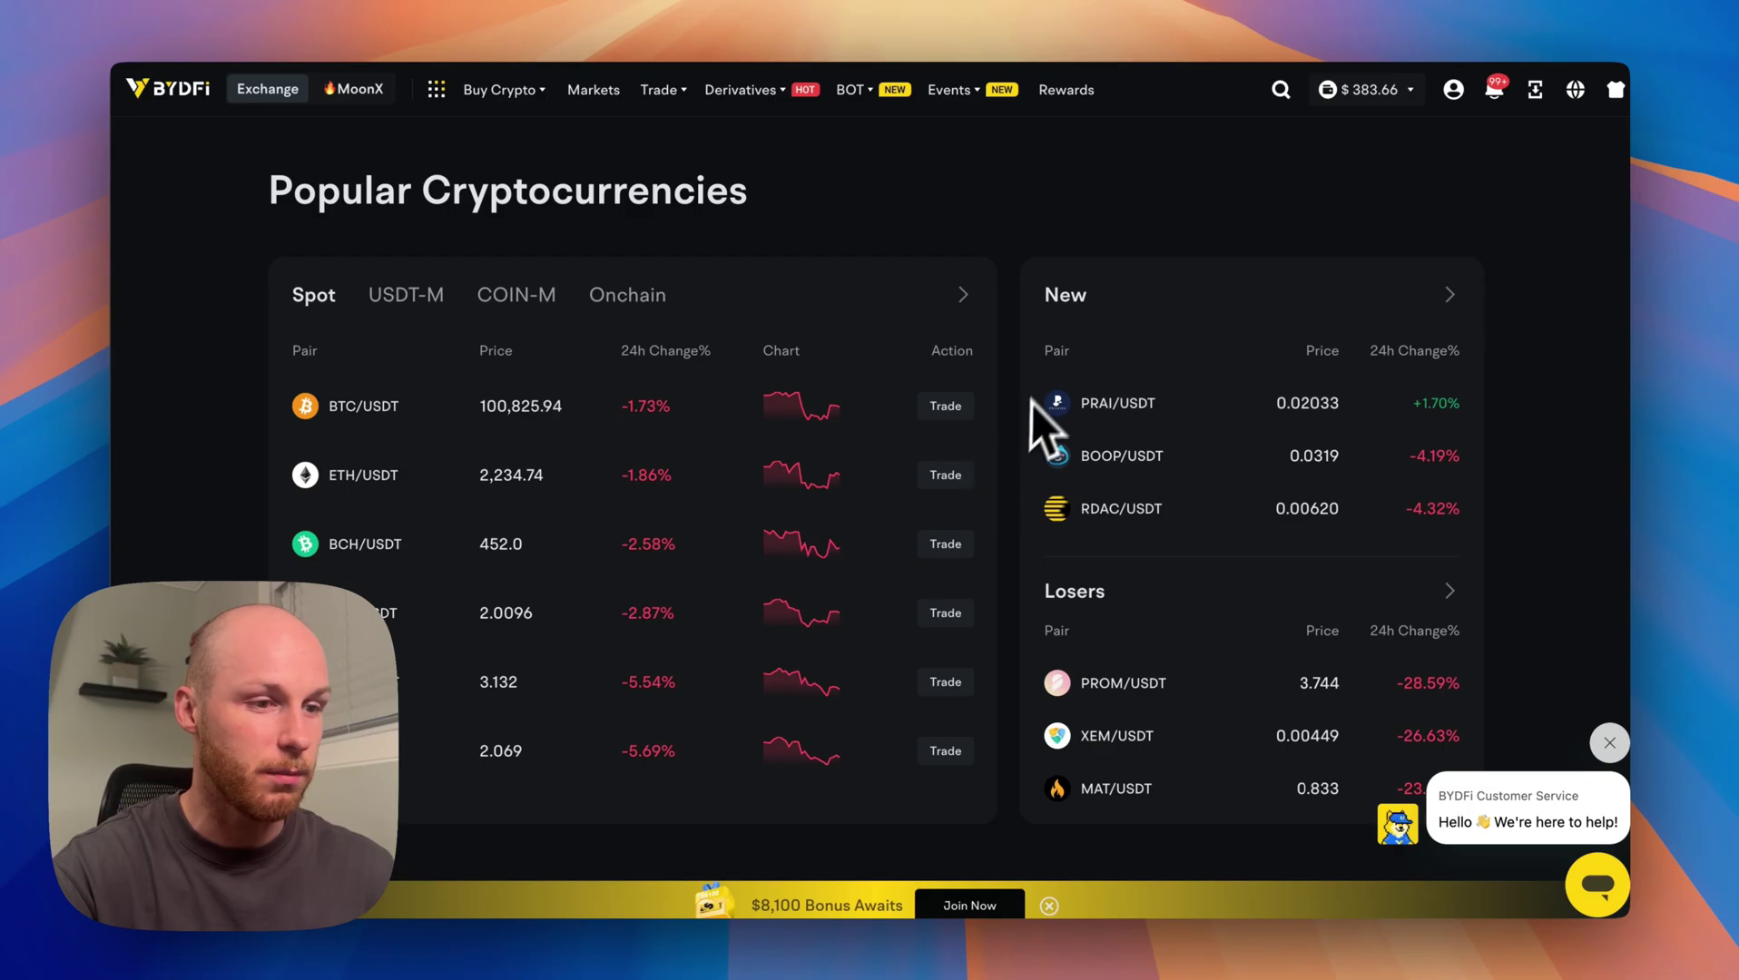
Filter the RankFi comparison to BYDFi alone and view its fees (0.10% maker/taker).
{"action": "scroll", "coordinate": [1016, 372], "scroll_direction": "up", "scroll_amount": 10}
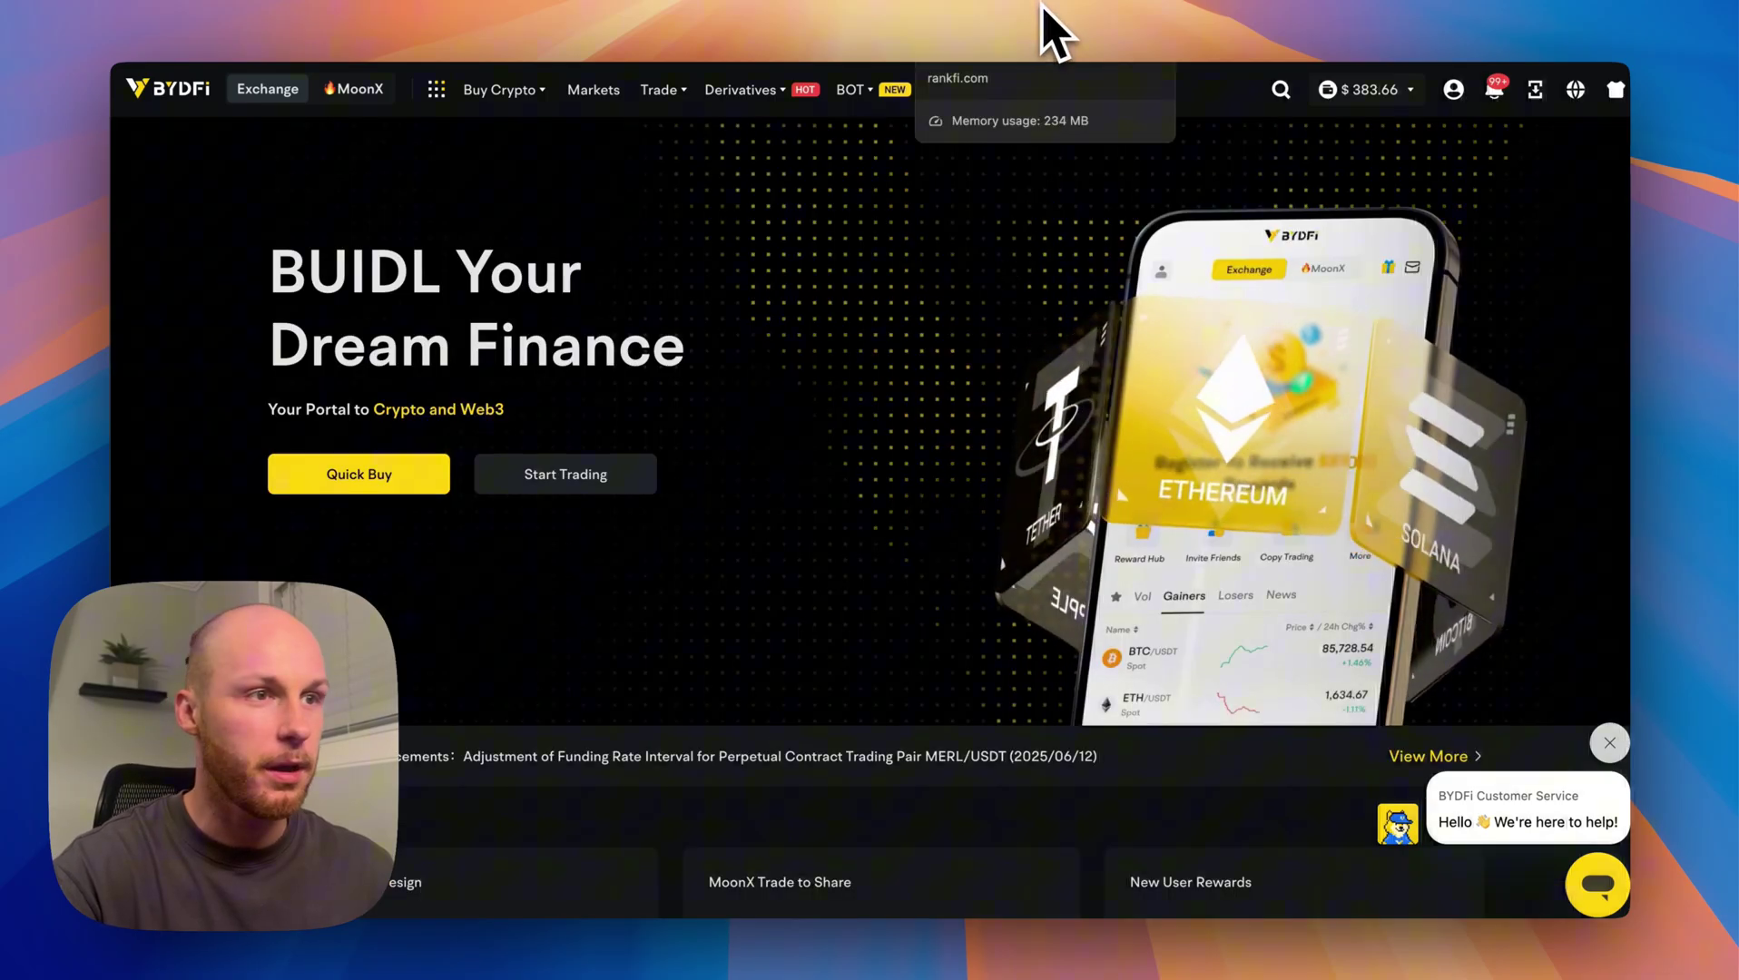
{"action": "left_click", "coordinate": [1053, 31]}
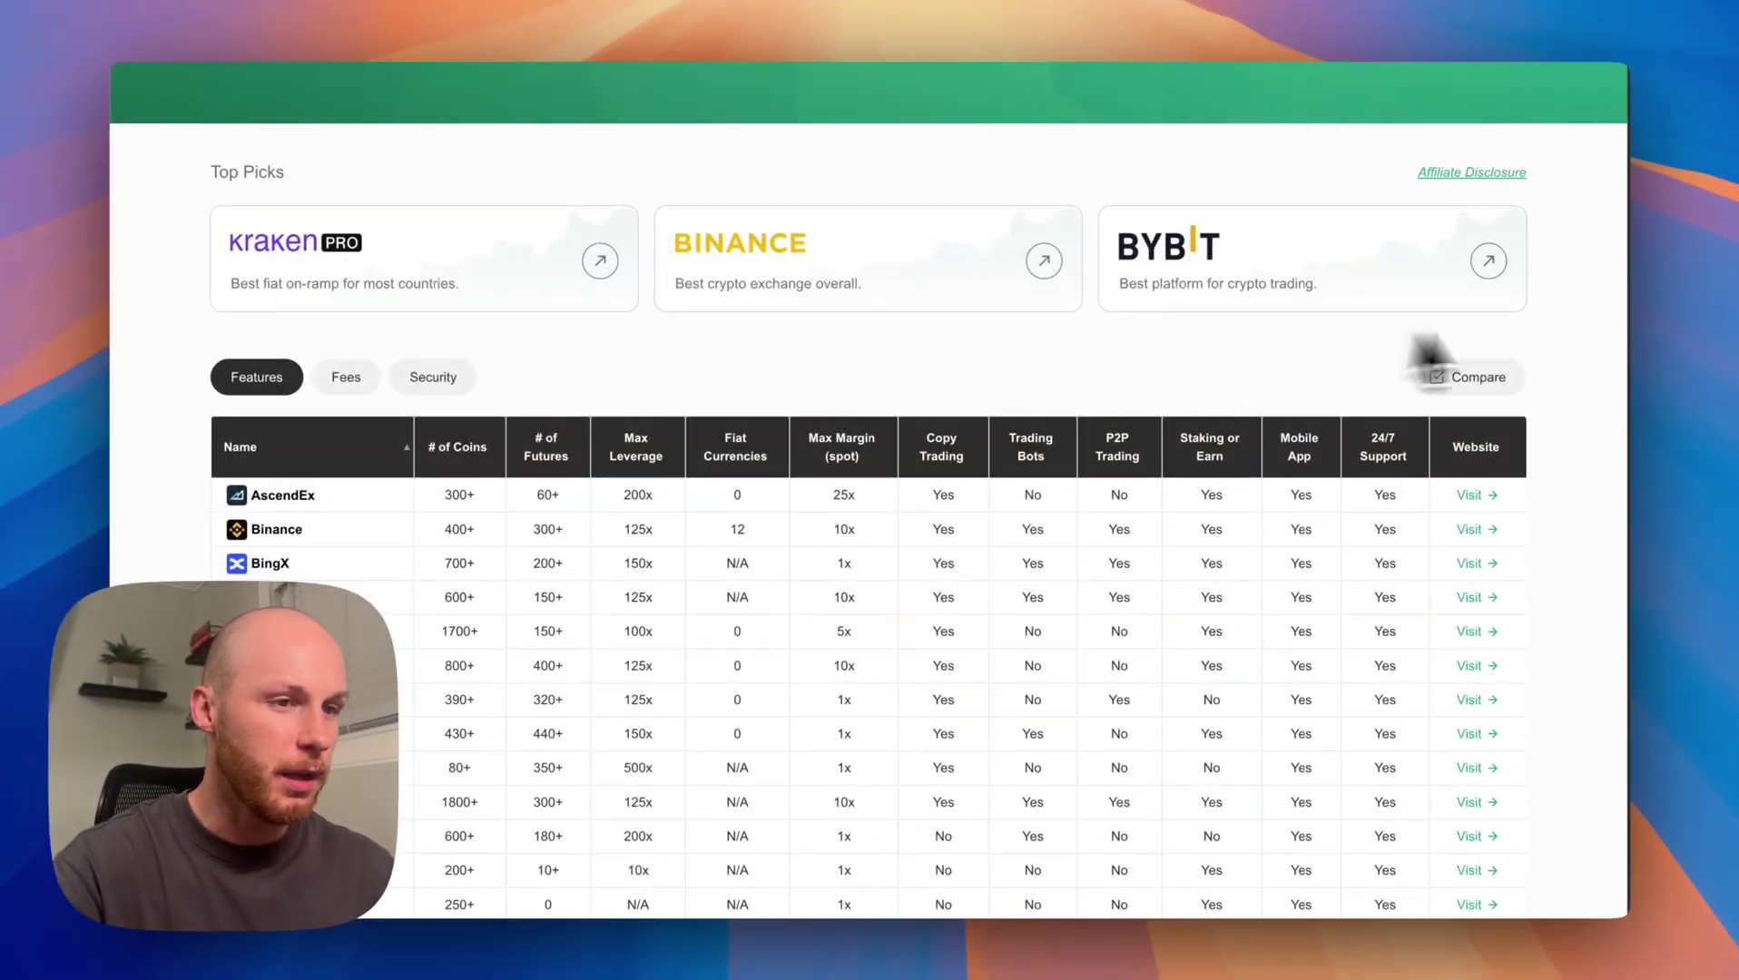
{"action": "scroll", "coordinate": [1561, 363], "scroll_direction": "down", "scroll_amount": 2}
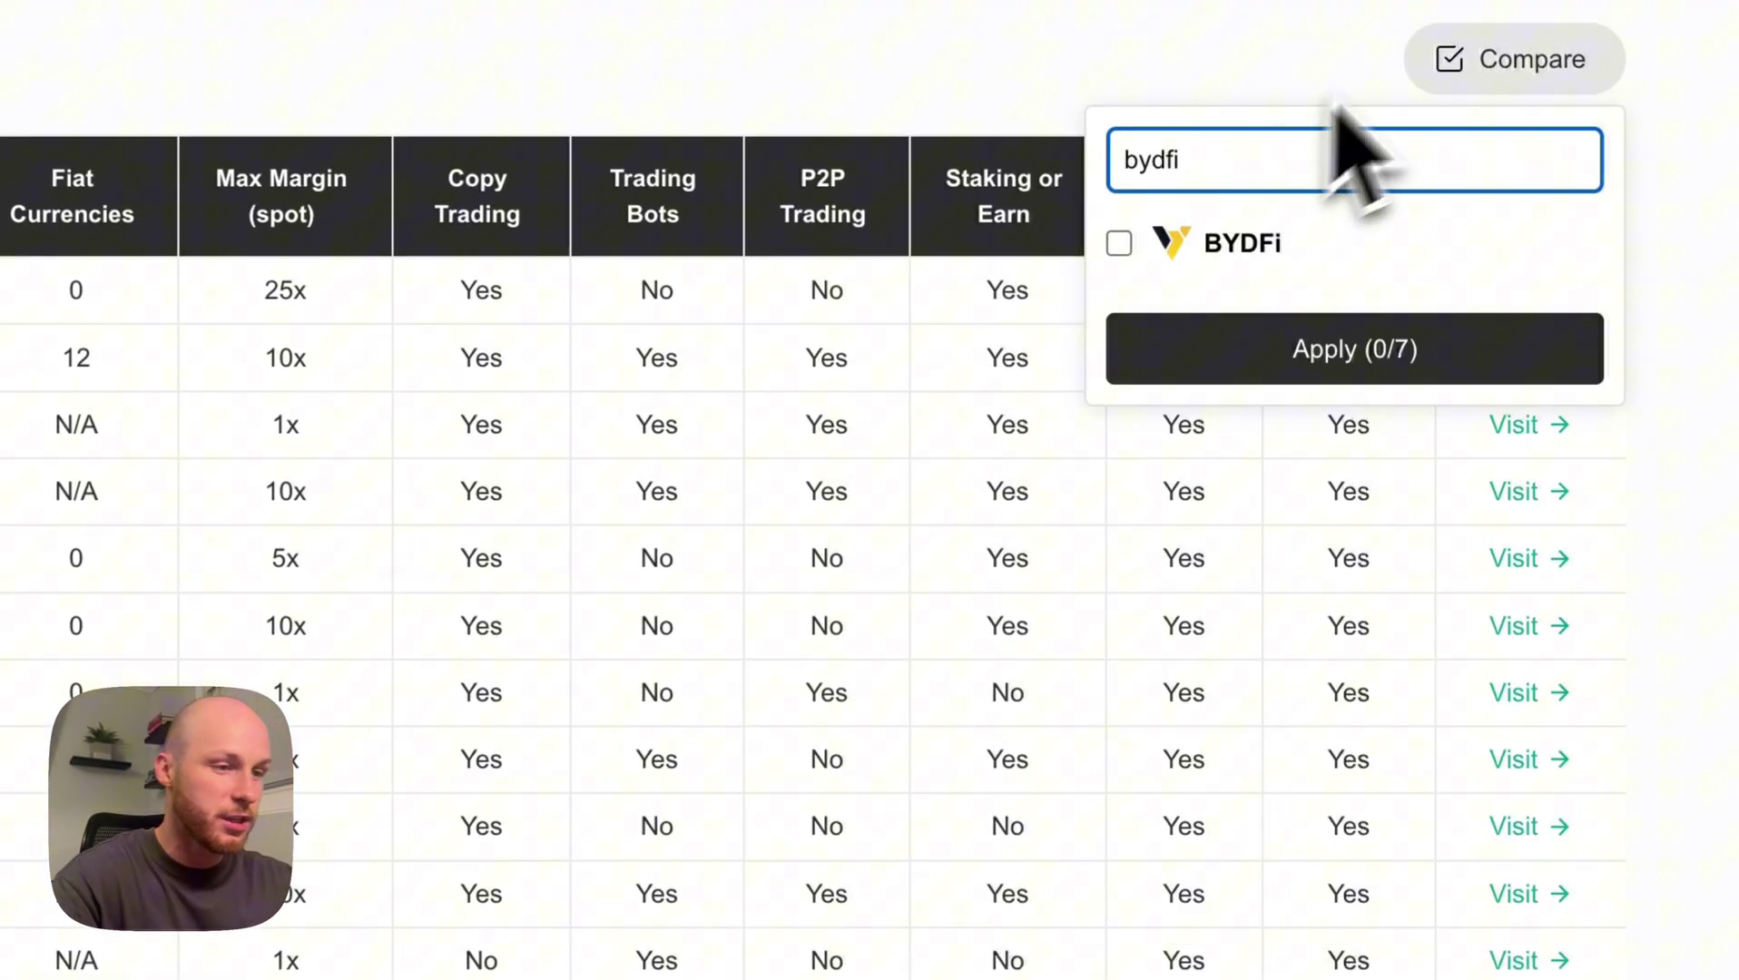
{"action": "left_click", "coordinate": [1235, 254]}
{"action": "left_click", "coordinate": [1236, 352]}
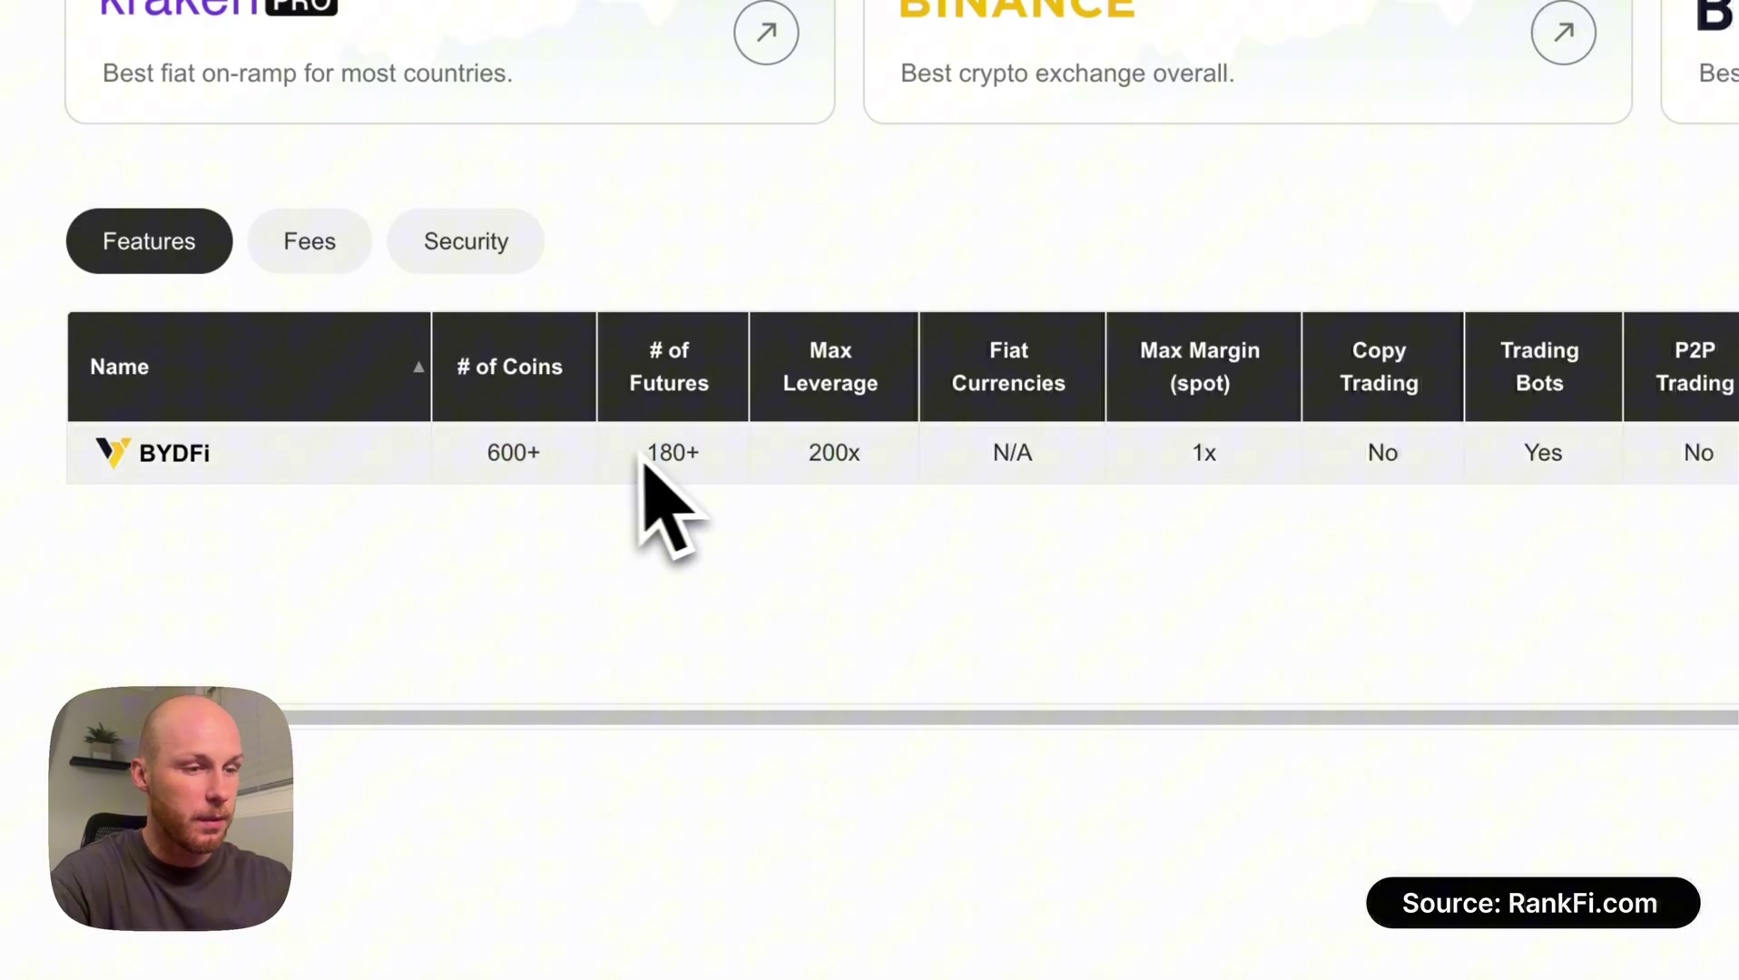
{"action": "left_click", "coordinate": [338, 259]}
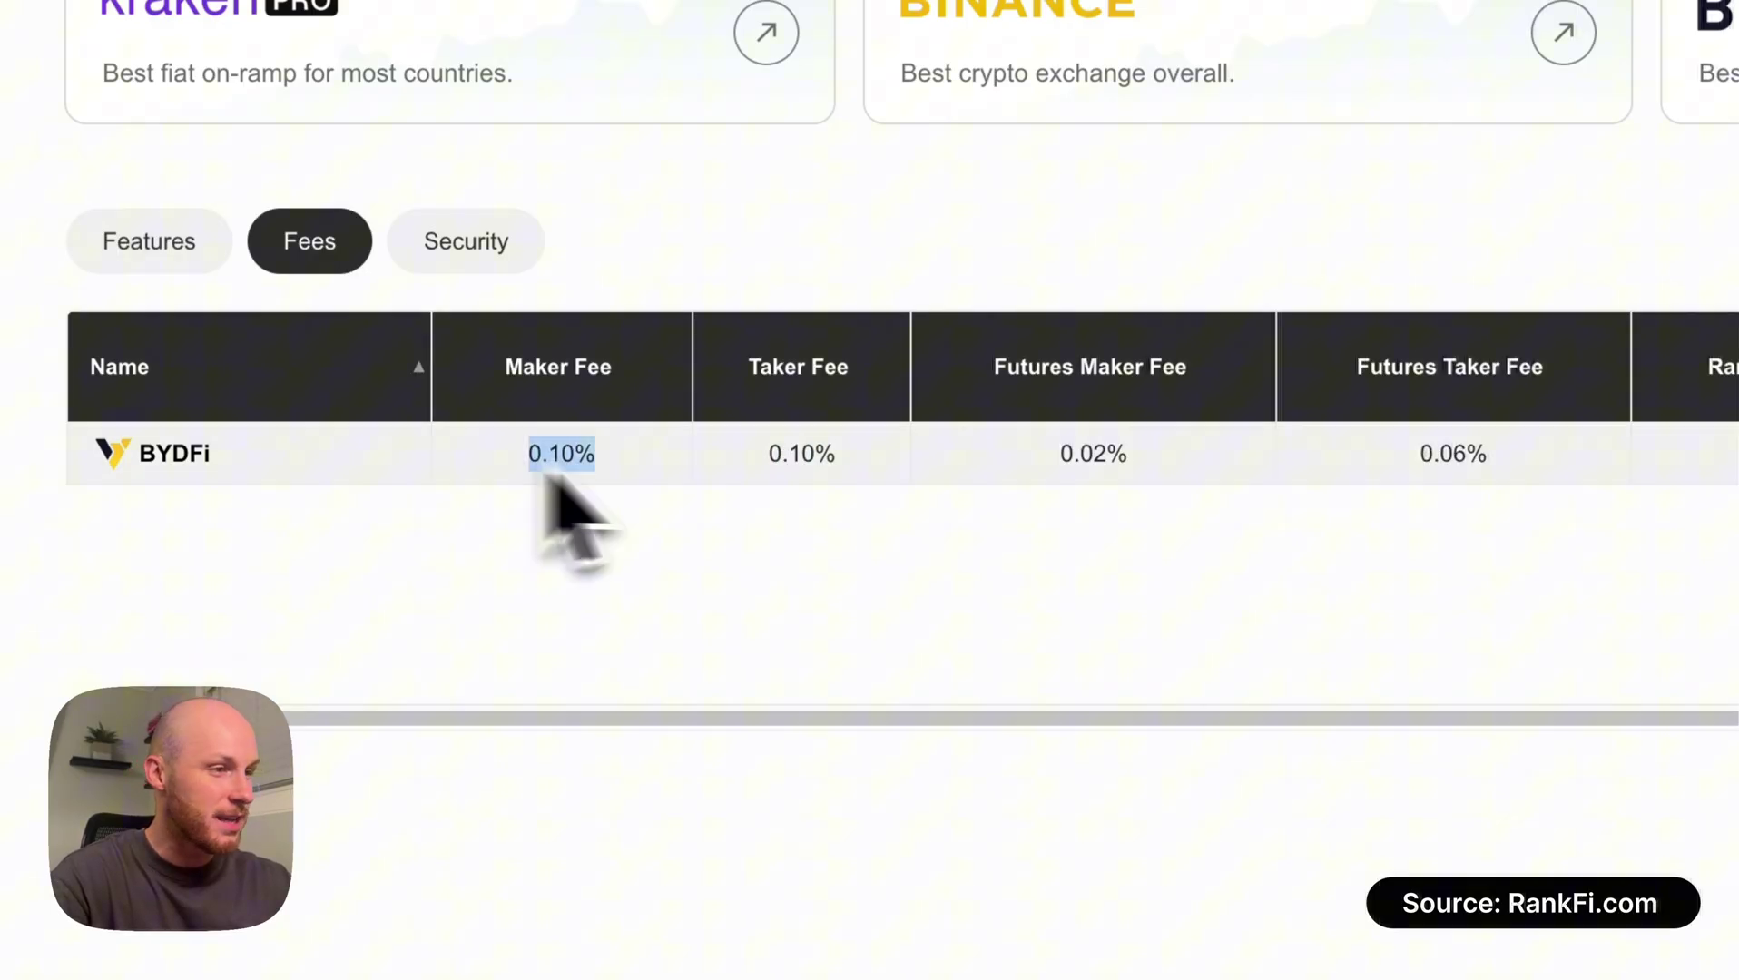
{"action": "left_click_drag", "start_coordinate": [551, 479], "coordinate": [1526, 469]}
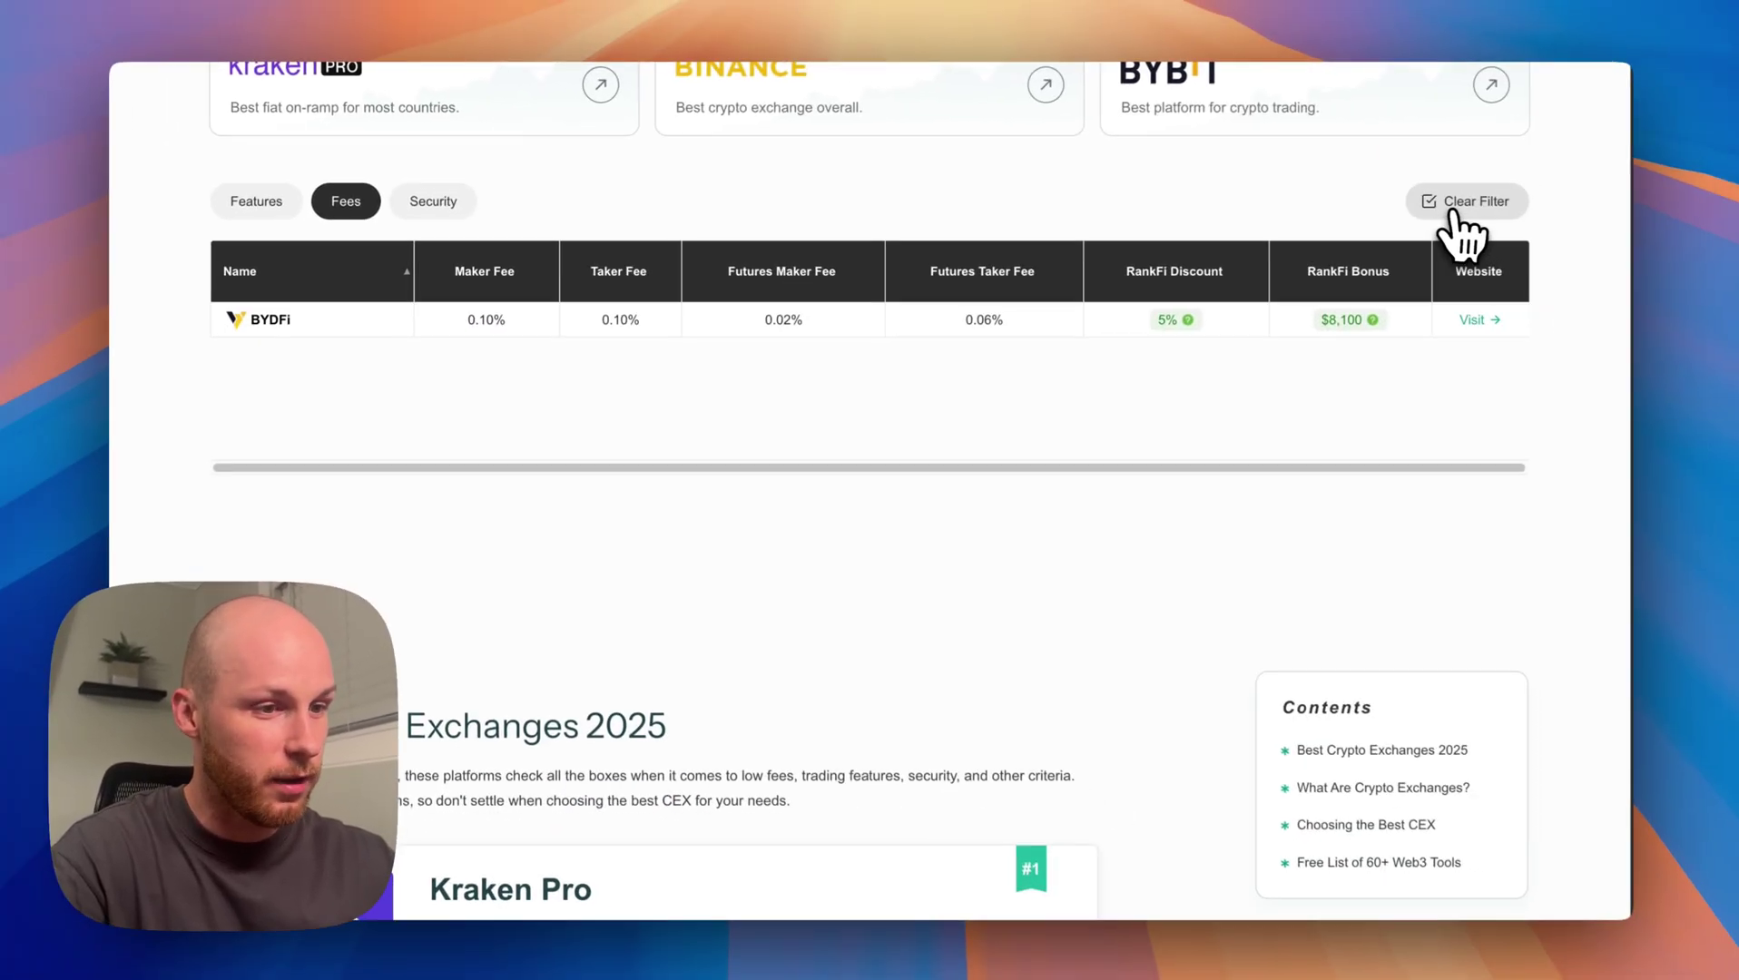
Show all exchanges again, sorted by Maker Fee from lowest upward.
{"action": "left_click", "coordinate": [1459, 204]}
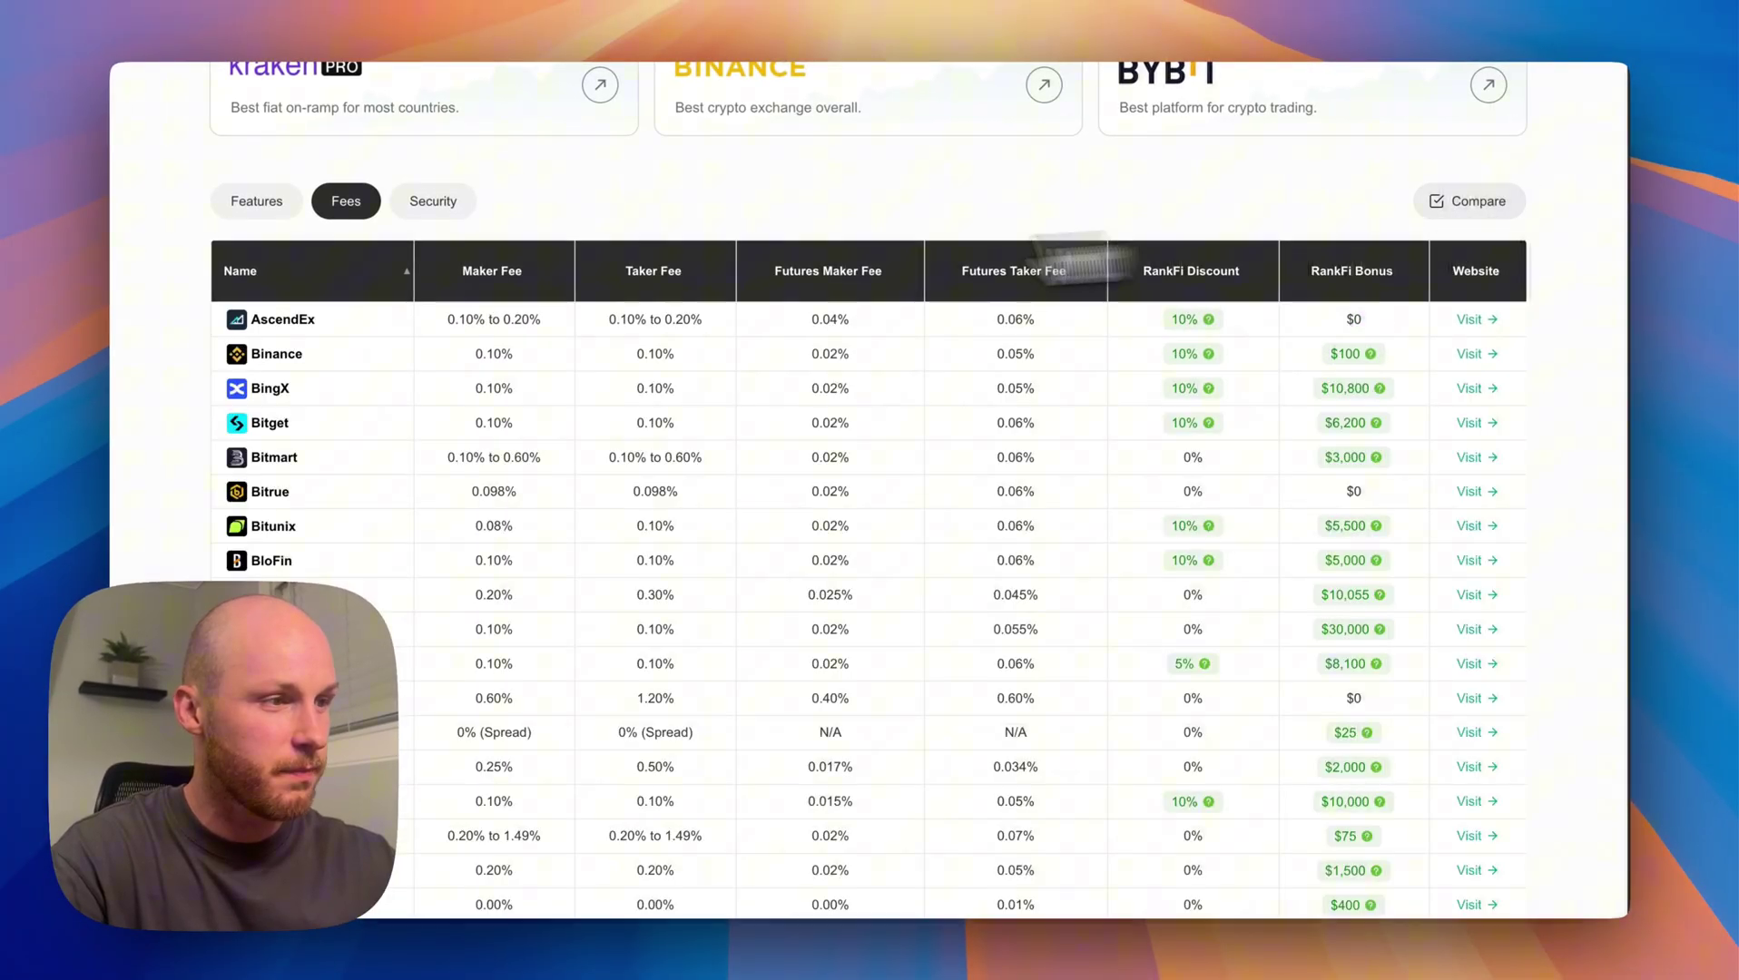
{"action": "left_click", "coordinate": [494, 272]}
{"action": "left_click", "coordinate": [495, 272]}
{"action": "left_click", "coordinate": [494, 273]}
{"action": "scroll", "coordinate": [545, 468], "scroll_direction": "down", "scroll_amount": 1}
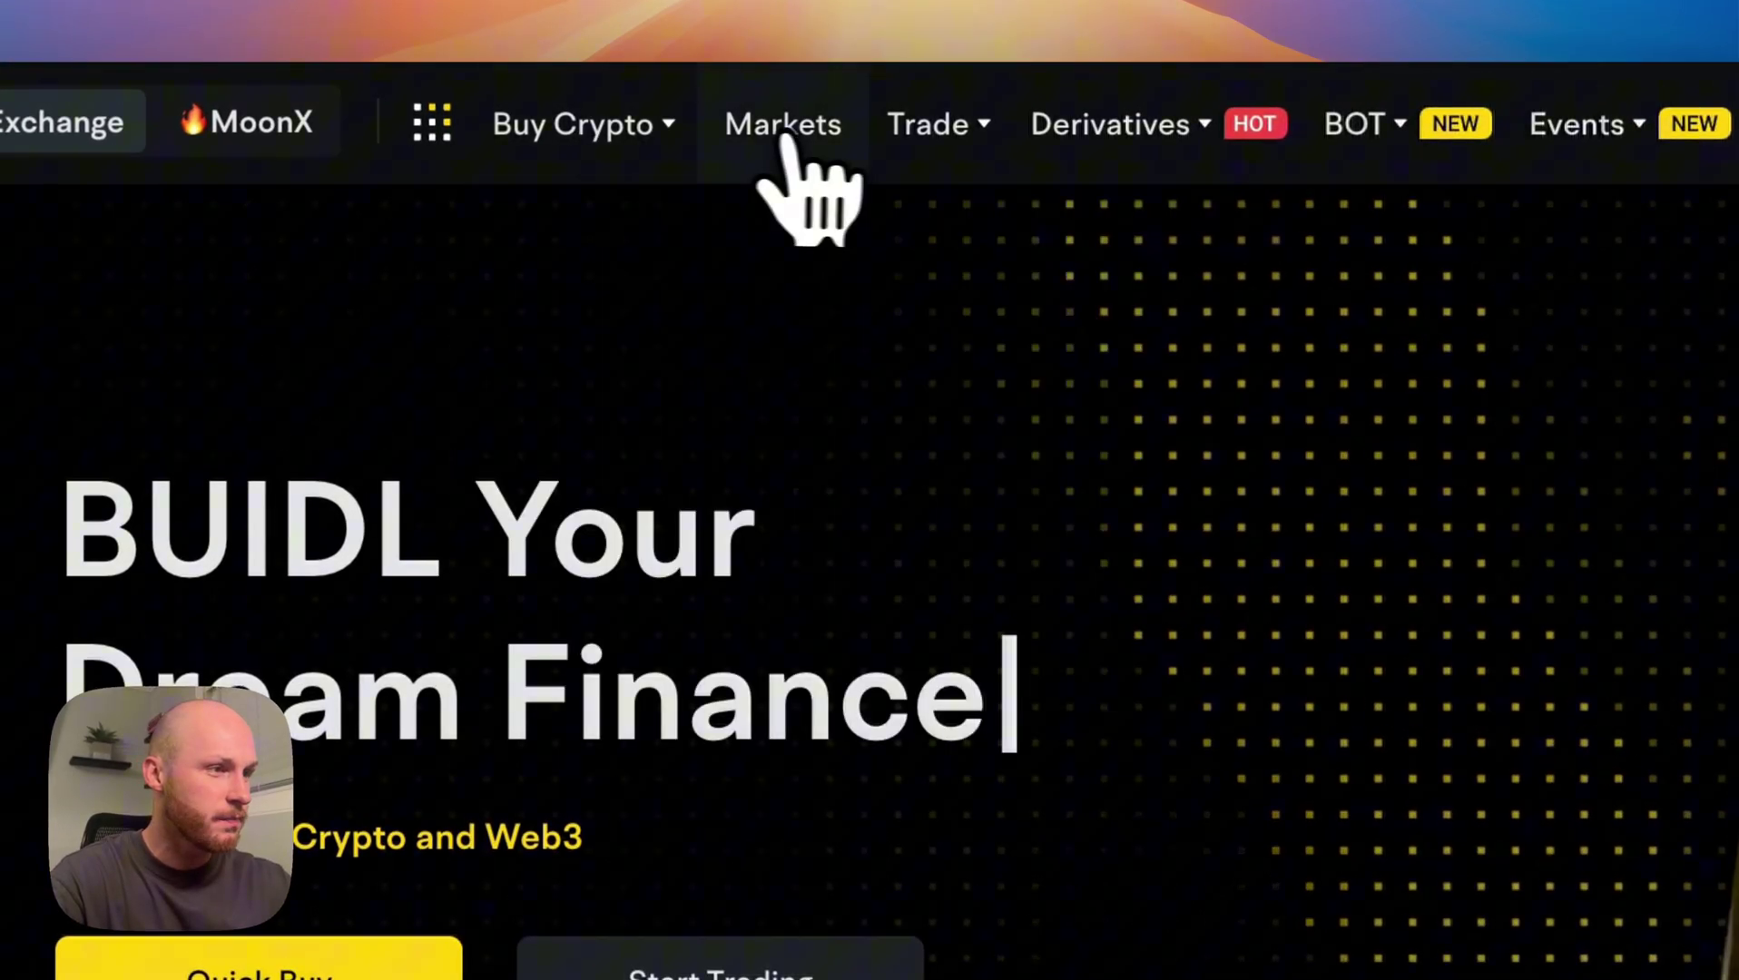
Open BYDFi's Spot Trading page from the Trade menu.
{"action": "mouse_move", "coordinate": [649, 86]}
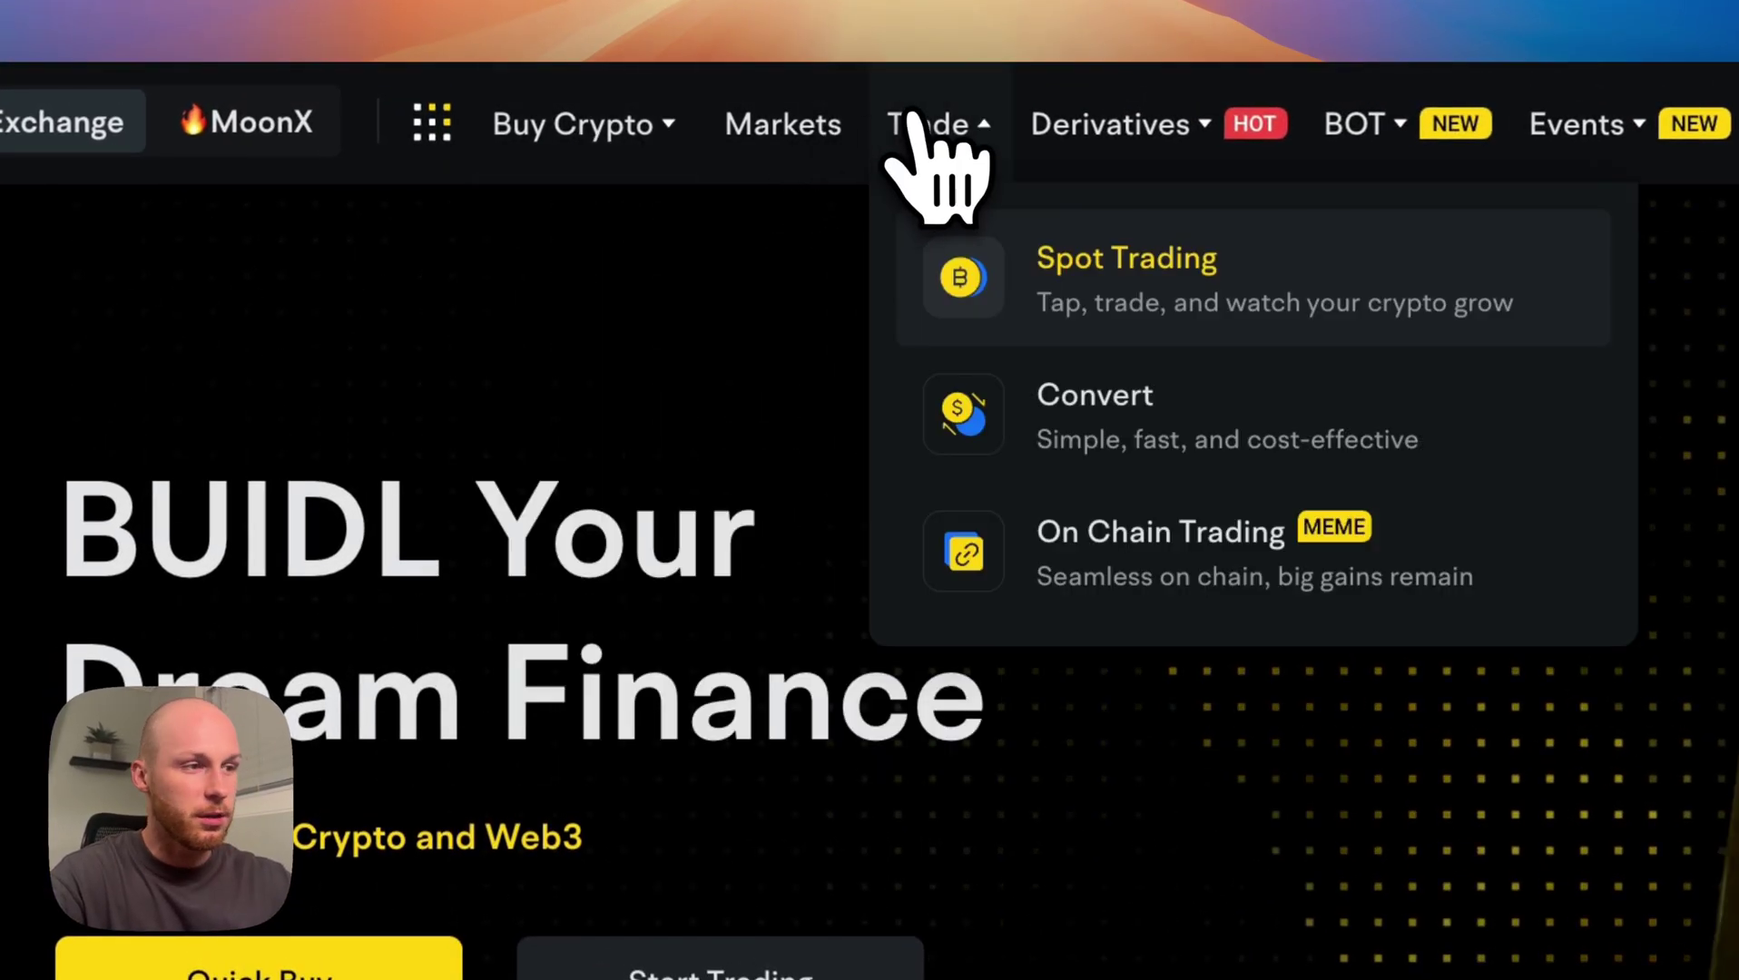
{"action": "left_click", "coordinate": [1160, 263]}
{"action": "mouse_move", "coordinate": [717, 102]}
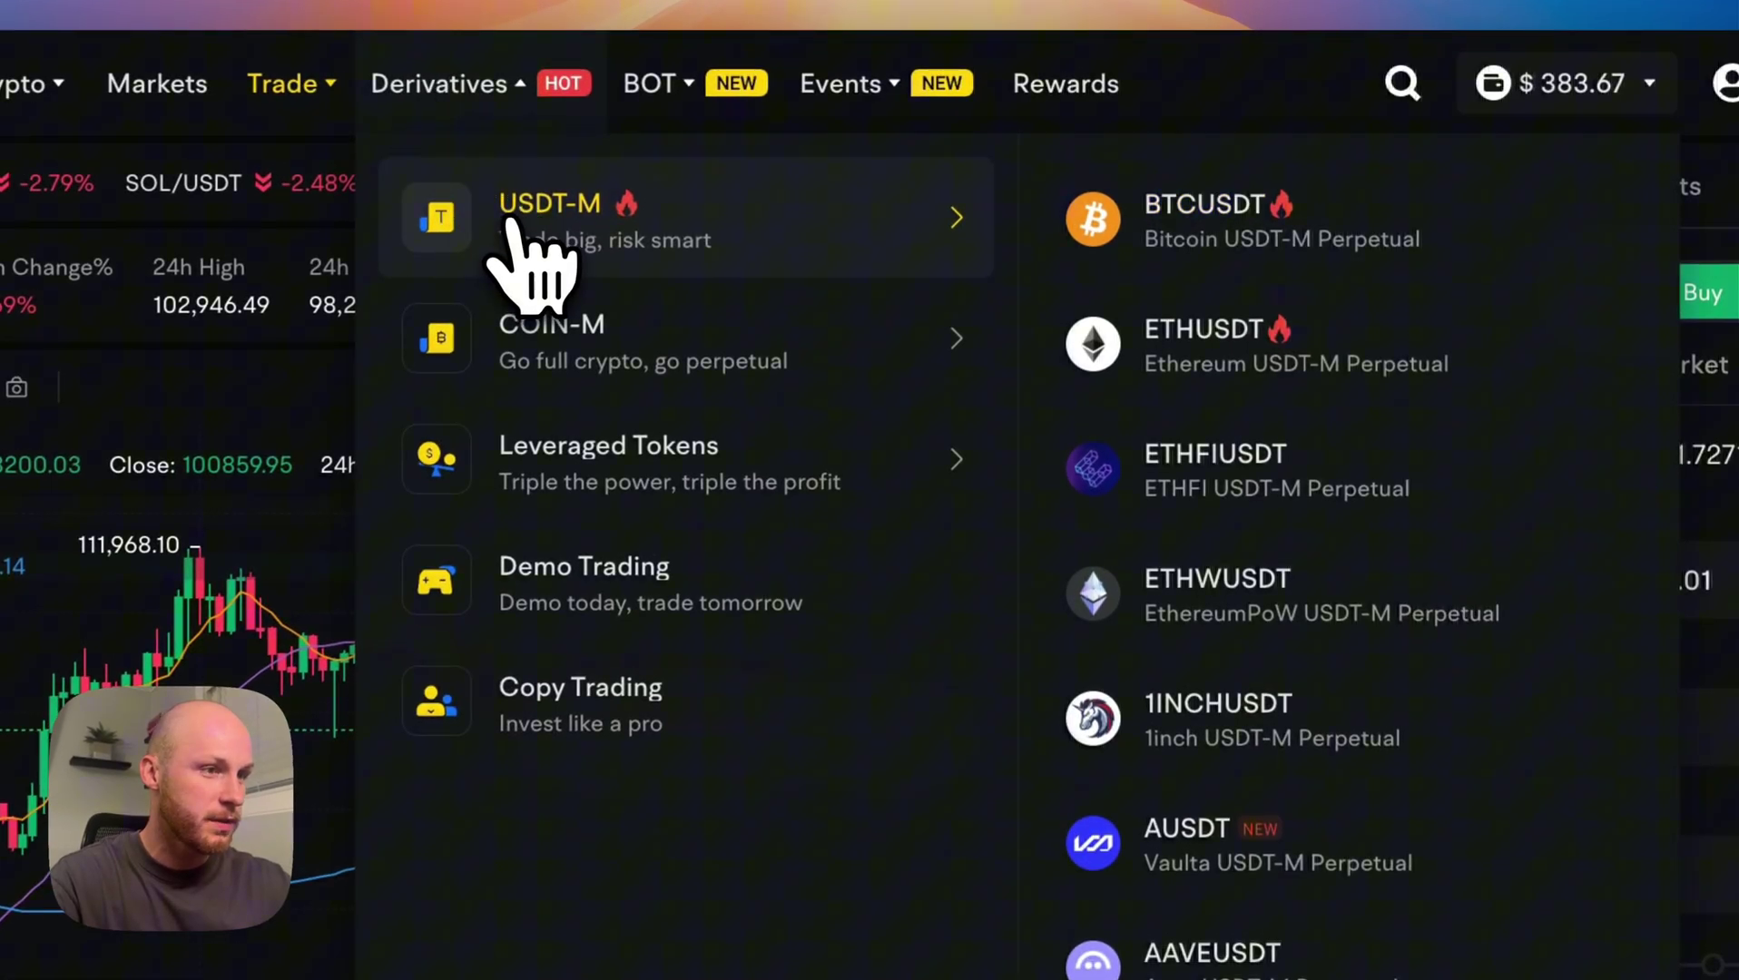
{"action": "mouse_move", "coordinate": [670, 86]}
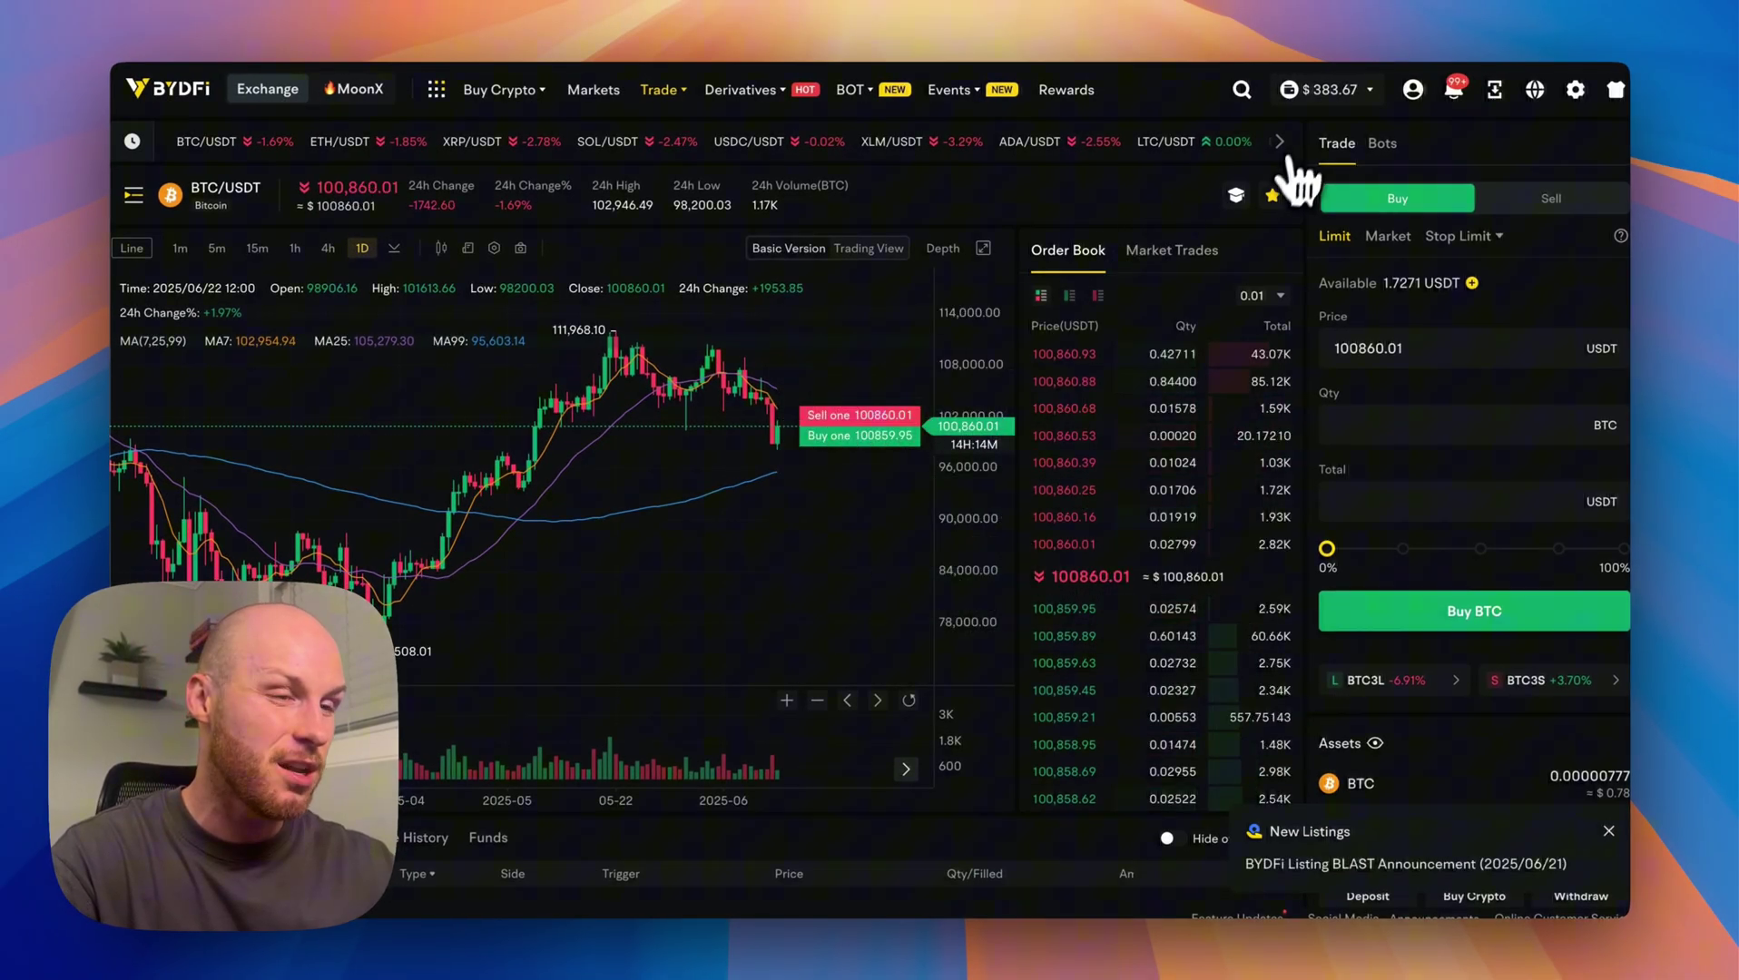
Open Proof of Reserves and reach the 157% BTC, 171% ETH, 154% USDT ratio cards.
{"action": "mouse_move", "coordinate": [1307, 95]}
{"action": "mouse_move", "coordinate": [1413, 91]}
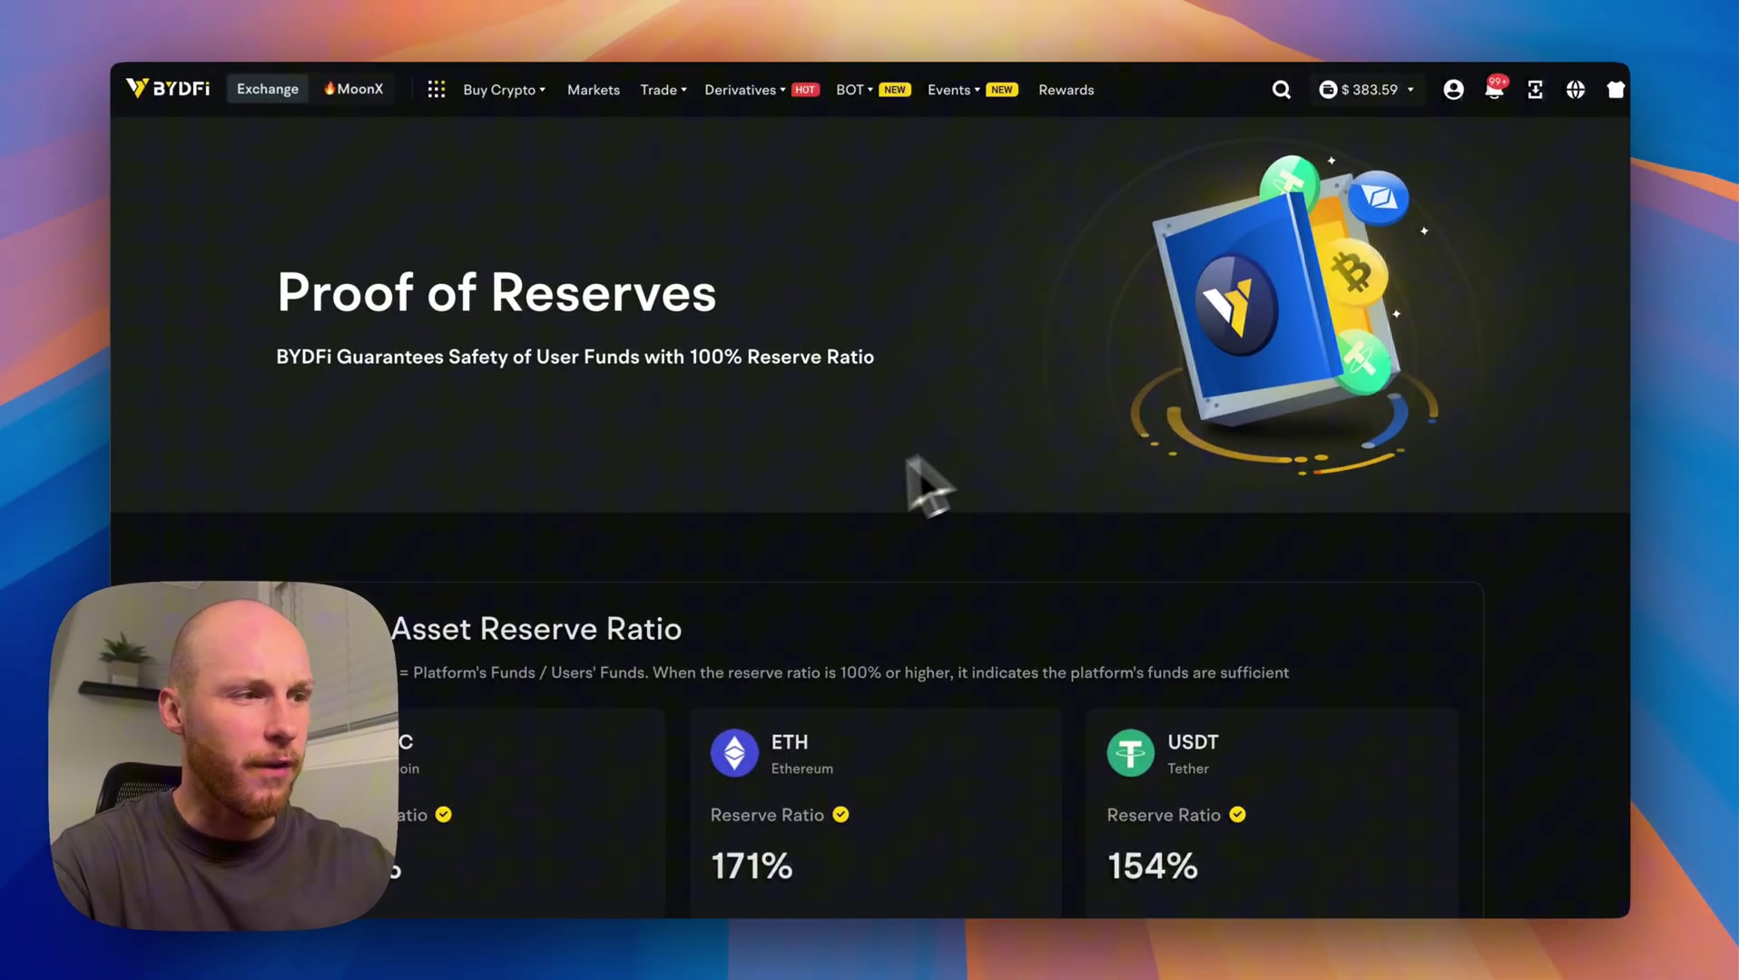
{"action": "left_click_drag", "start_coordinate": [283, 295], "coordinate": [679, 290]}
{"action": "left_click", "coordinate": [652, 420]}
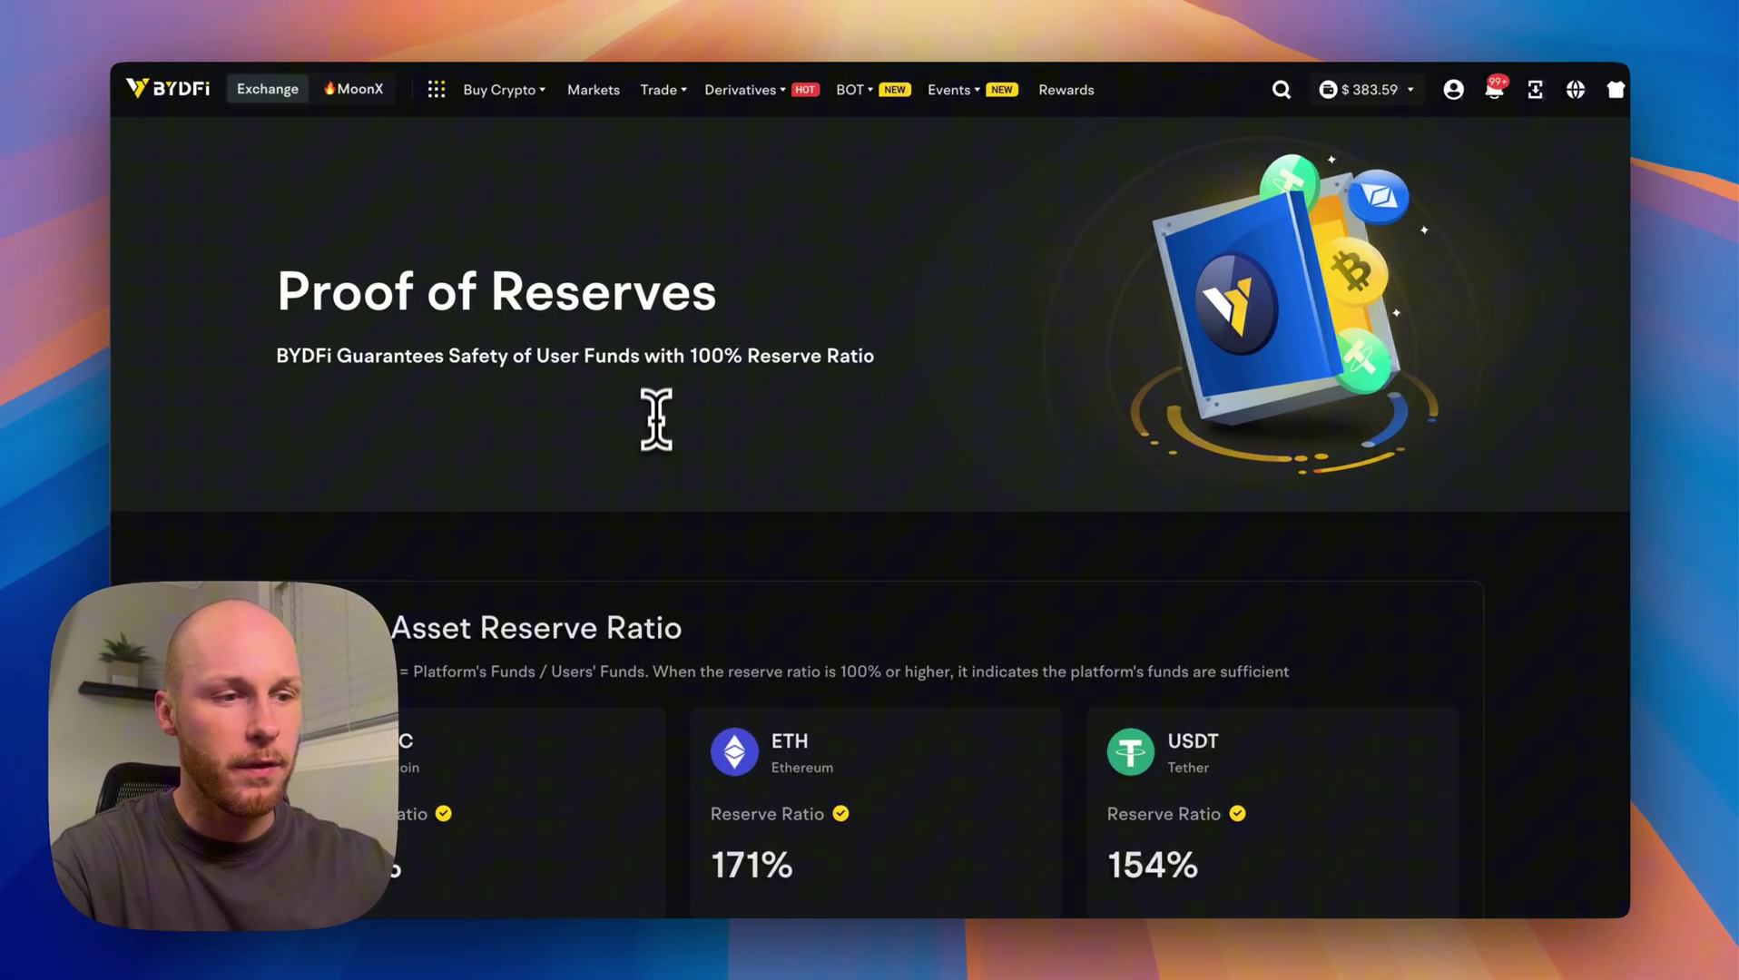
{"action": "scroll", "coordinate": [682, 426], "scroll_direction": "down", "scroll_amount": 5}
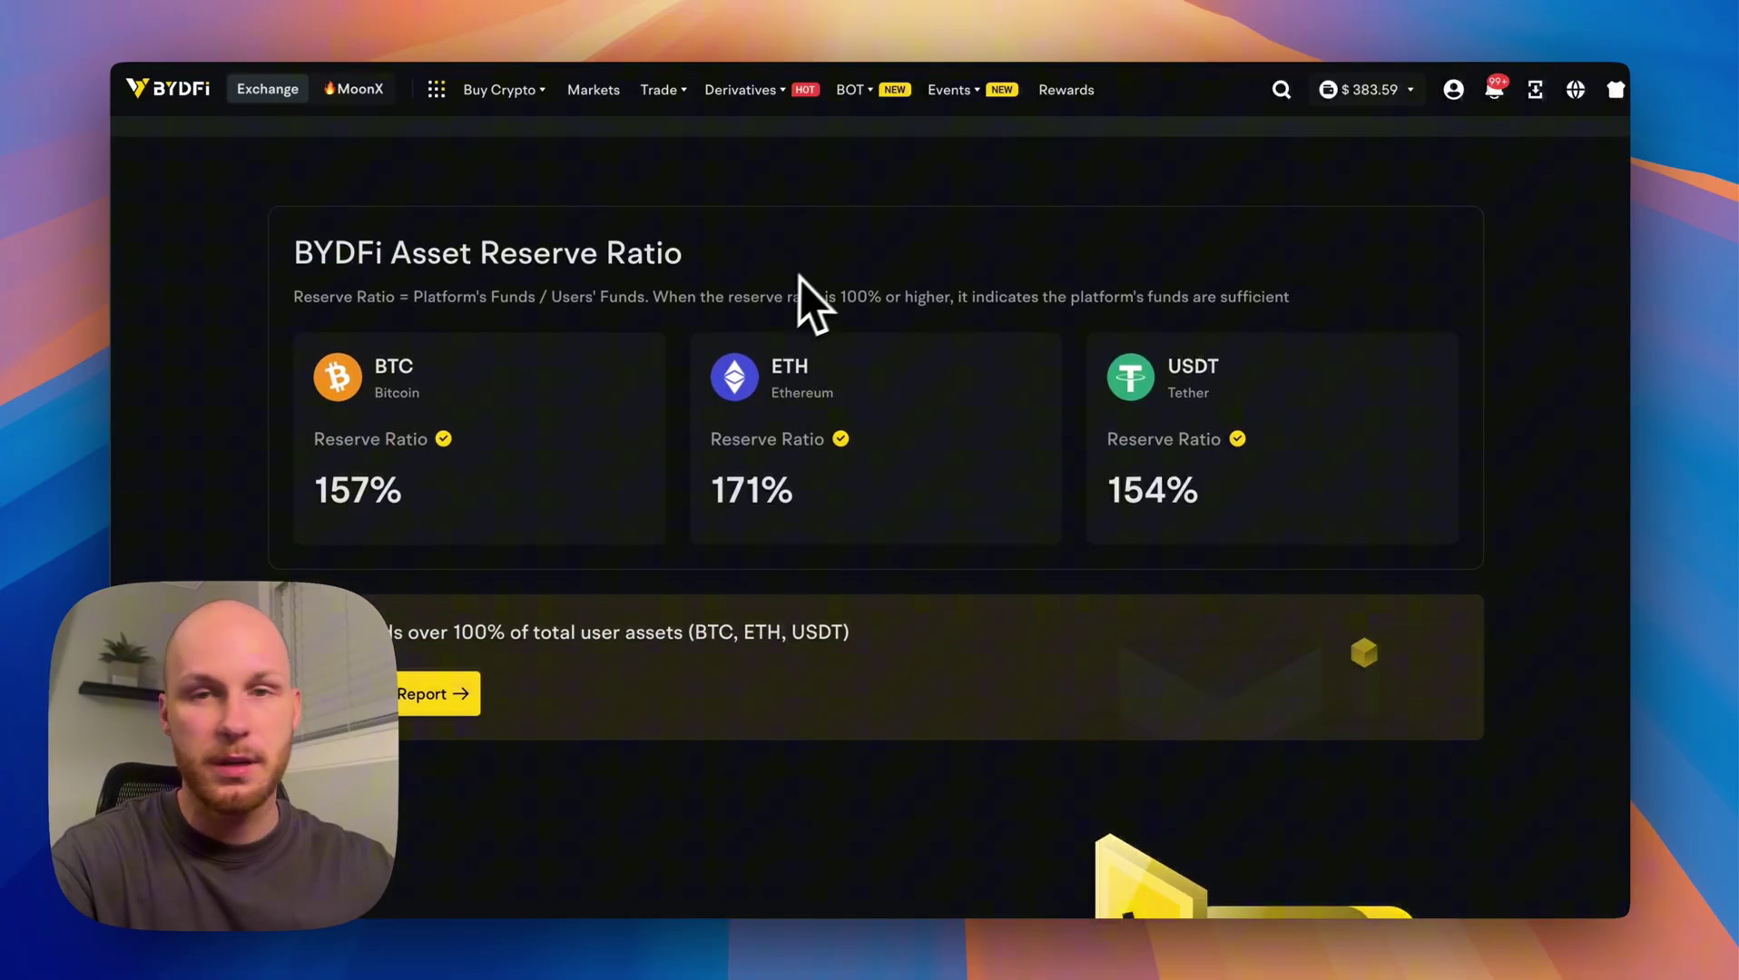
Show RankFi's Security comparison and select BYDFi's 1M users and its Hacks and Other Incidents entries.
{"action": "scroll", "coordinate": [771, 336], "scroll_direction": "up", "scroll_amount": 3}
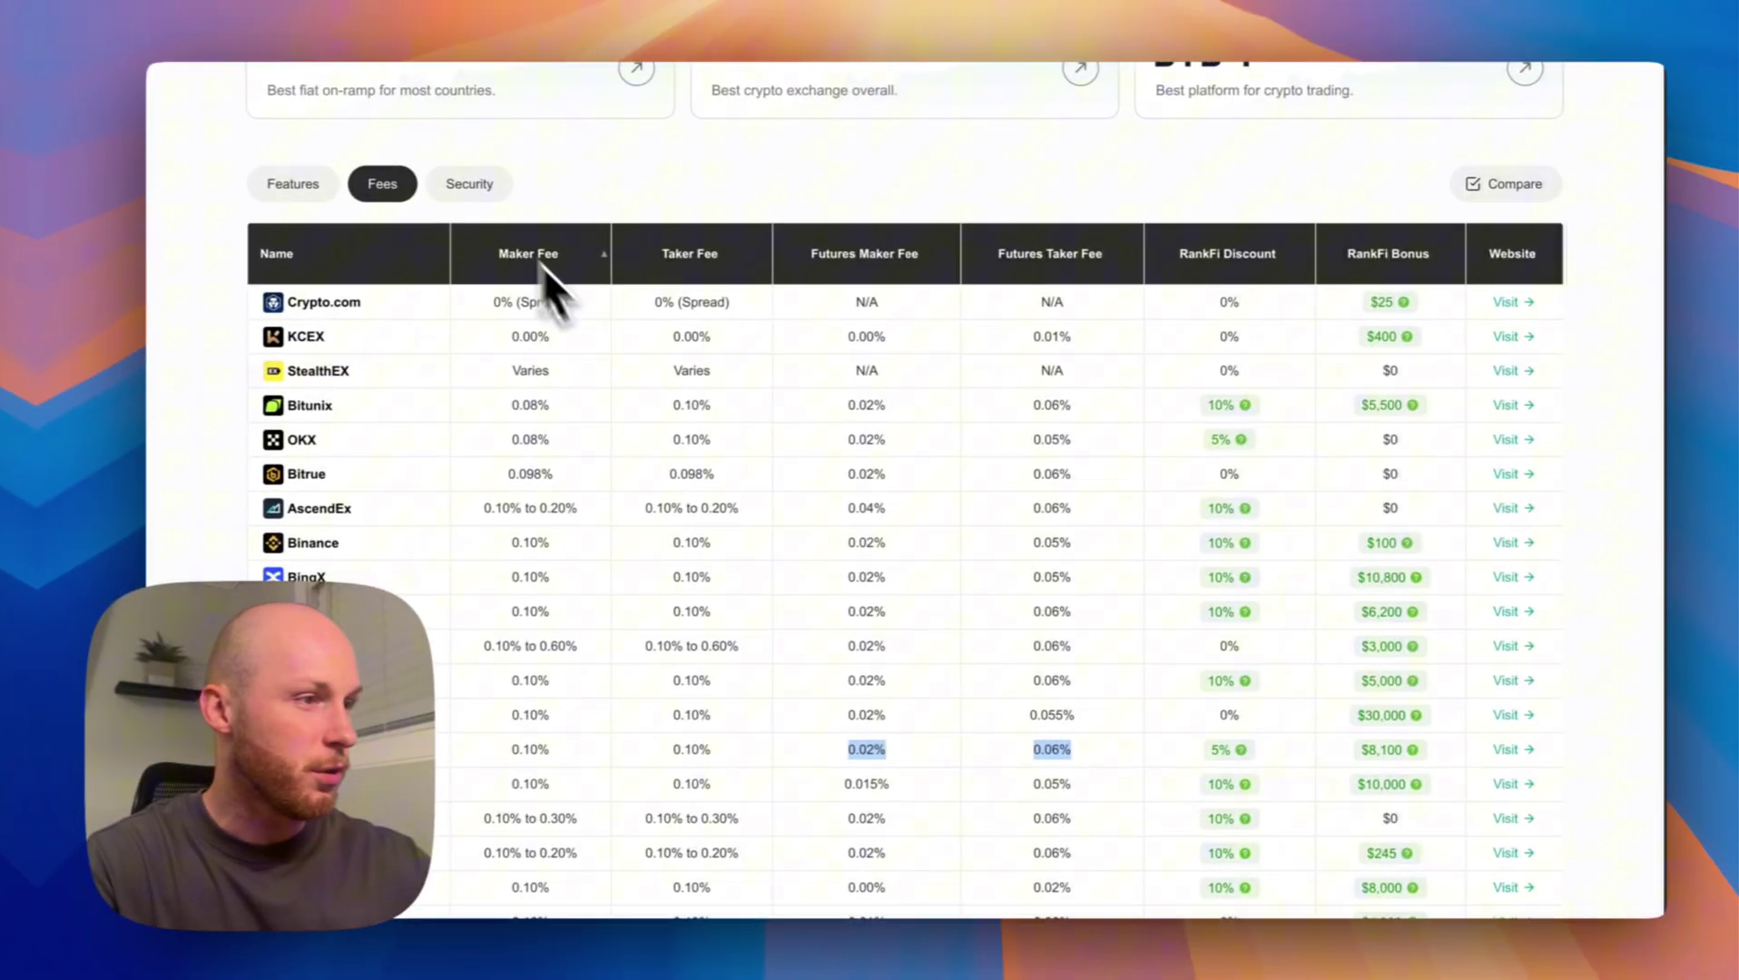
{"action": "left_click", "coordinate": [454, 186]}
{"action": "scroll", "coordinate": [438, 330], "scroll_direction": "down", "scroll_amount": 2}
{"action": "double_click", "coordinate": [543, 659]}
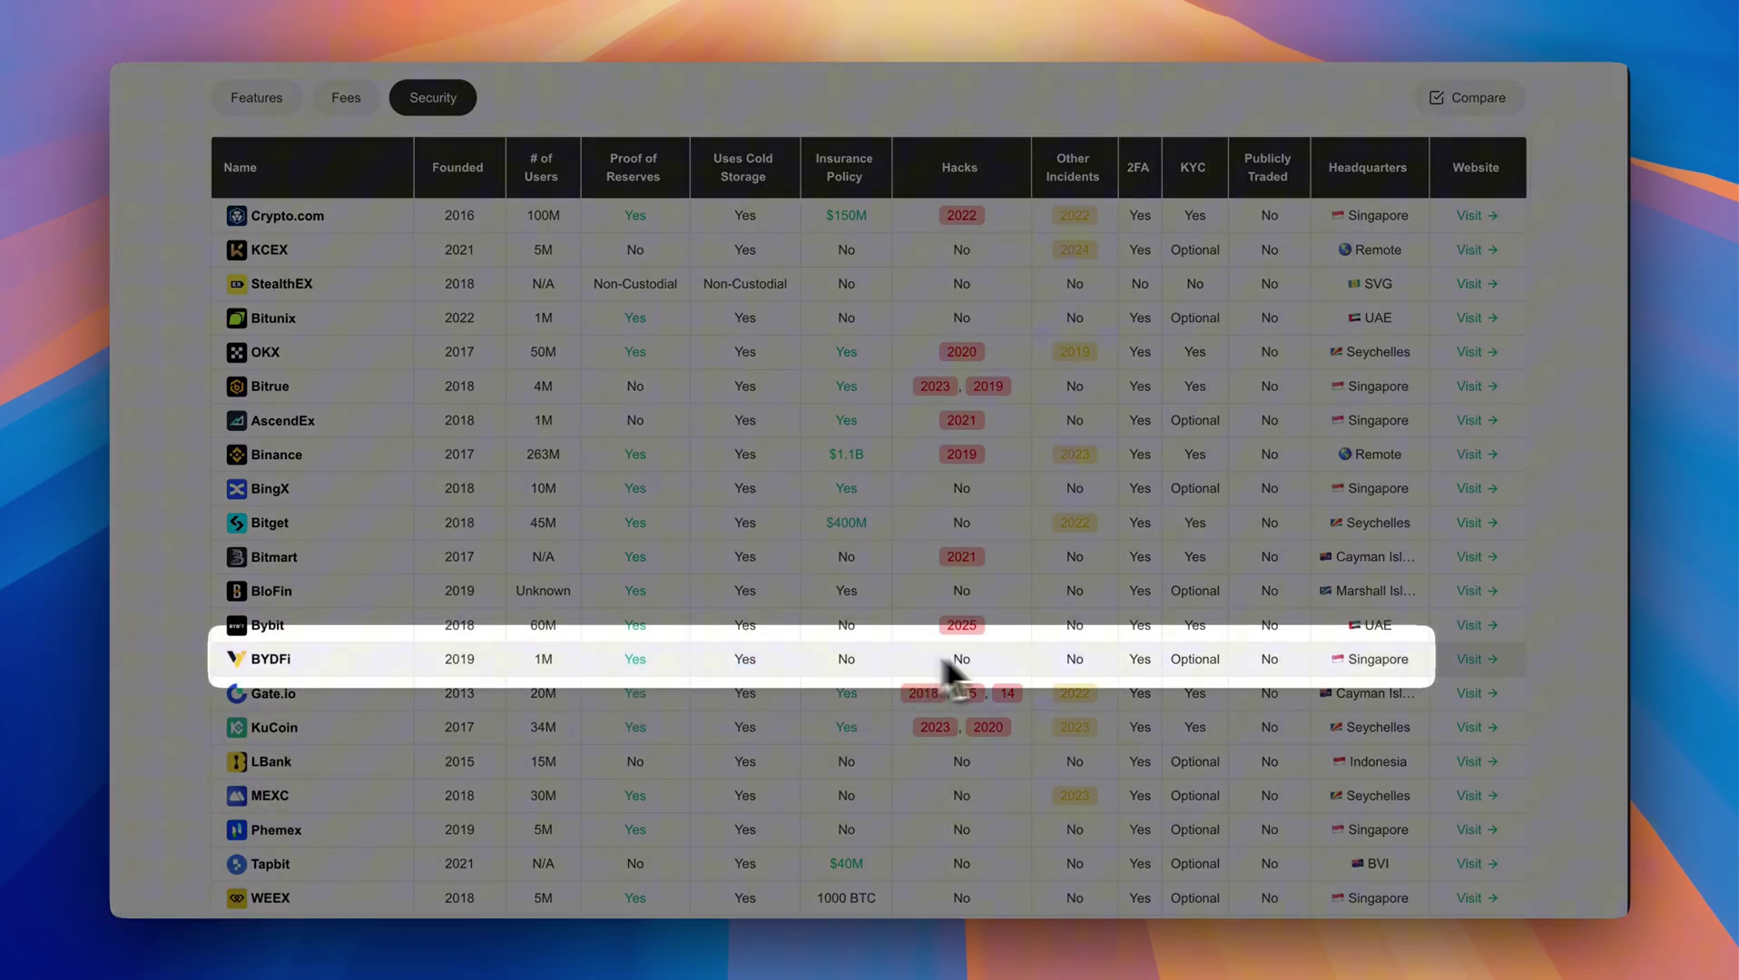
{"action": "left_click_drag", "start_coordinate": [945, 663], "coordinate": [1094, 659]}
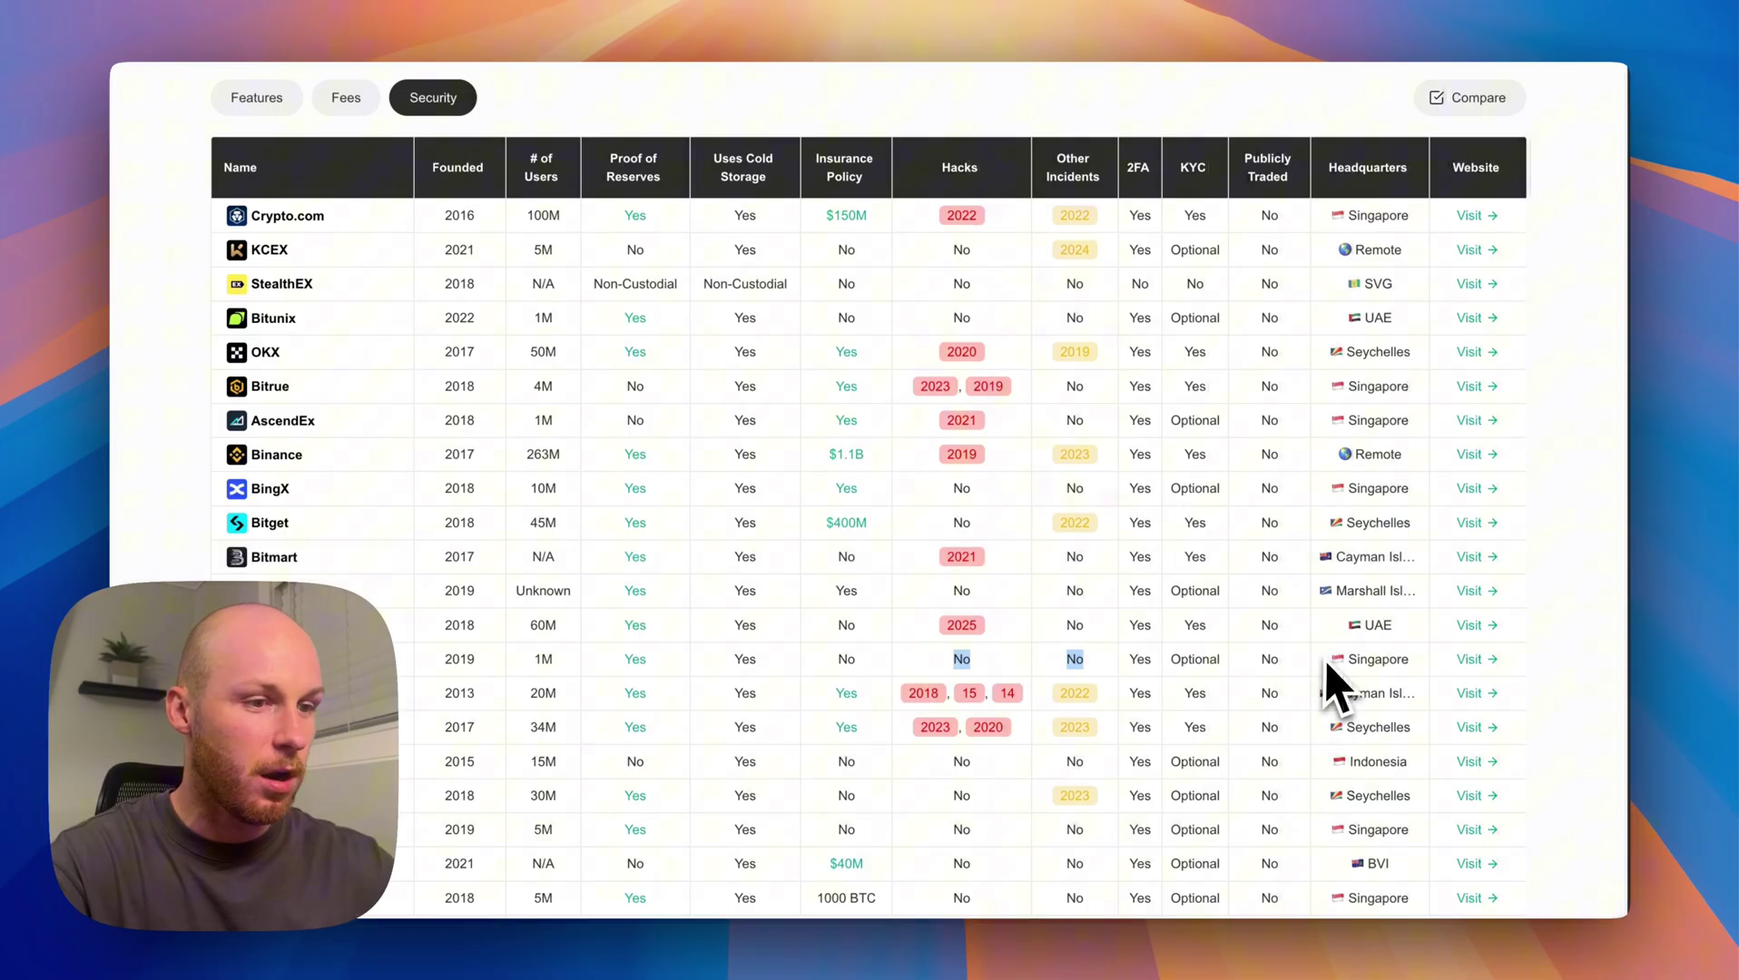
{"action": "scroll", "coordinate": [1389, 649], "scroll_direction": "down", "scroll_amount": 3}
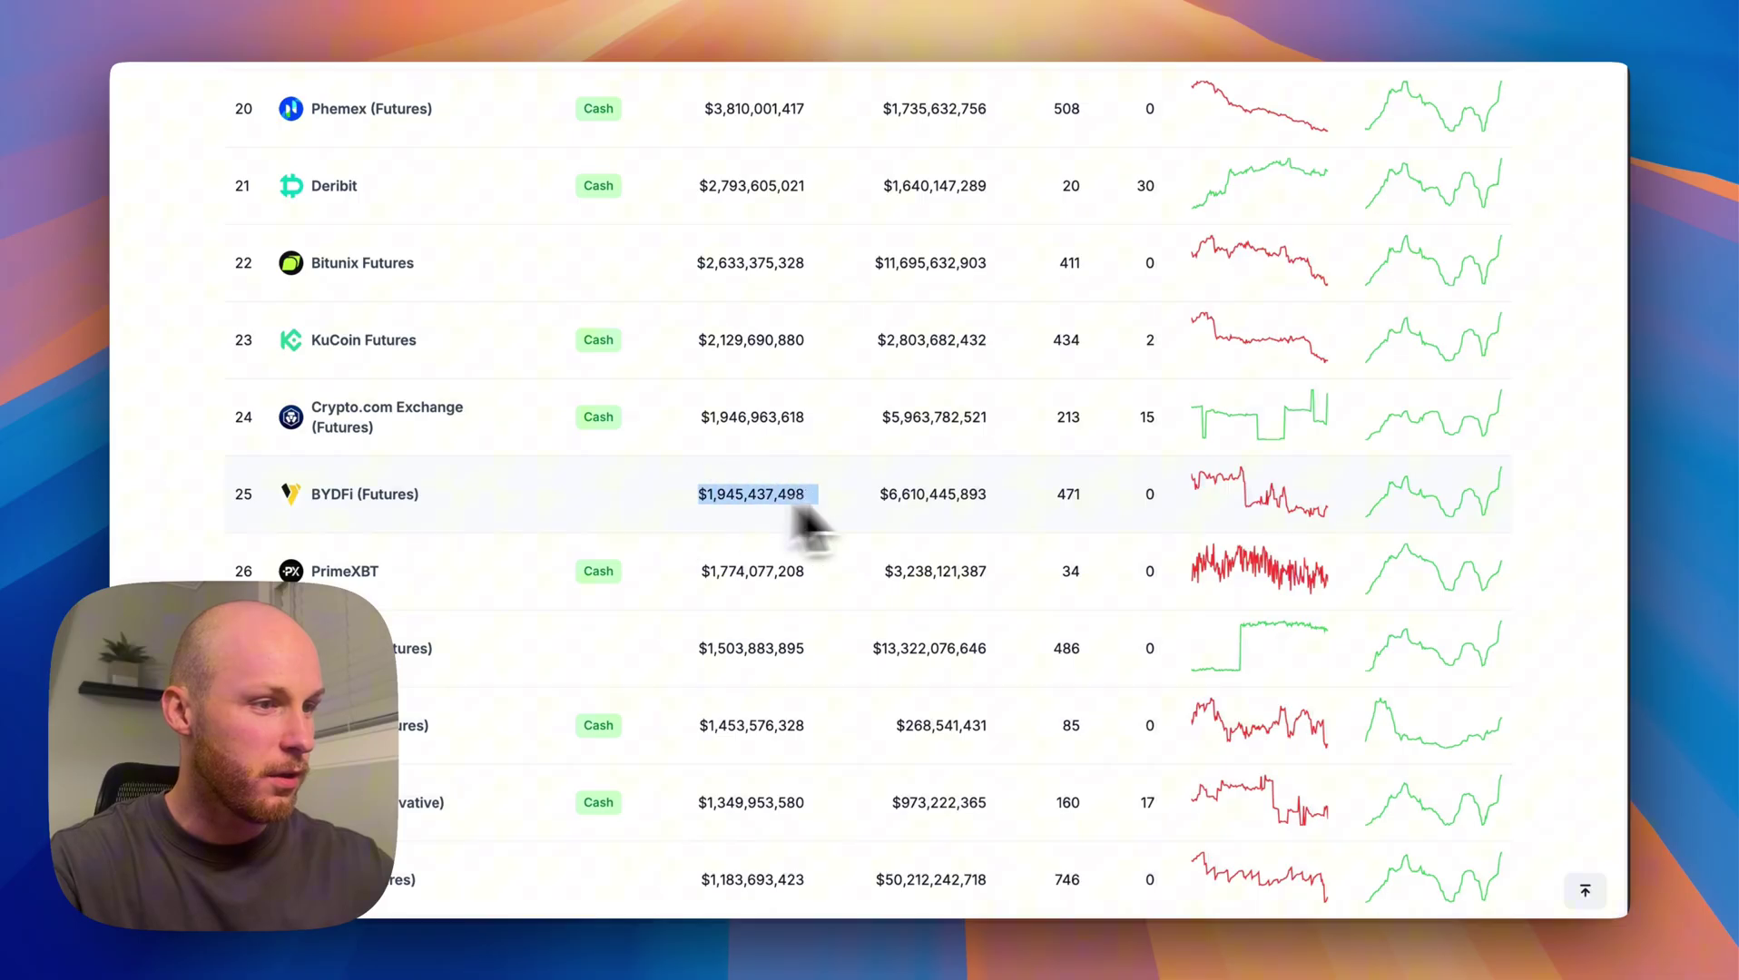
Switch to CoinGecko's Crypto Exchanges ranking and find 'bydfi' at #53 with a 7/10 trust score.
{"action": "scroll", "coordinate": [746, 518], "scroll_direction": "up", "scroll_amount": 15}
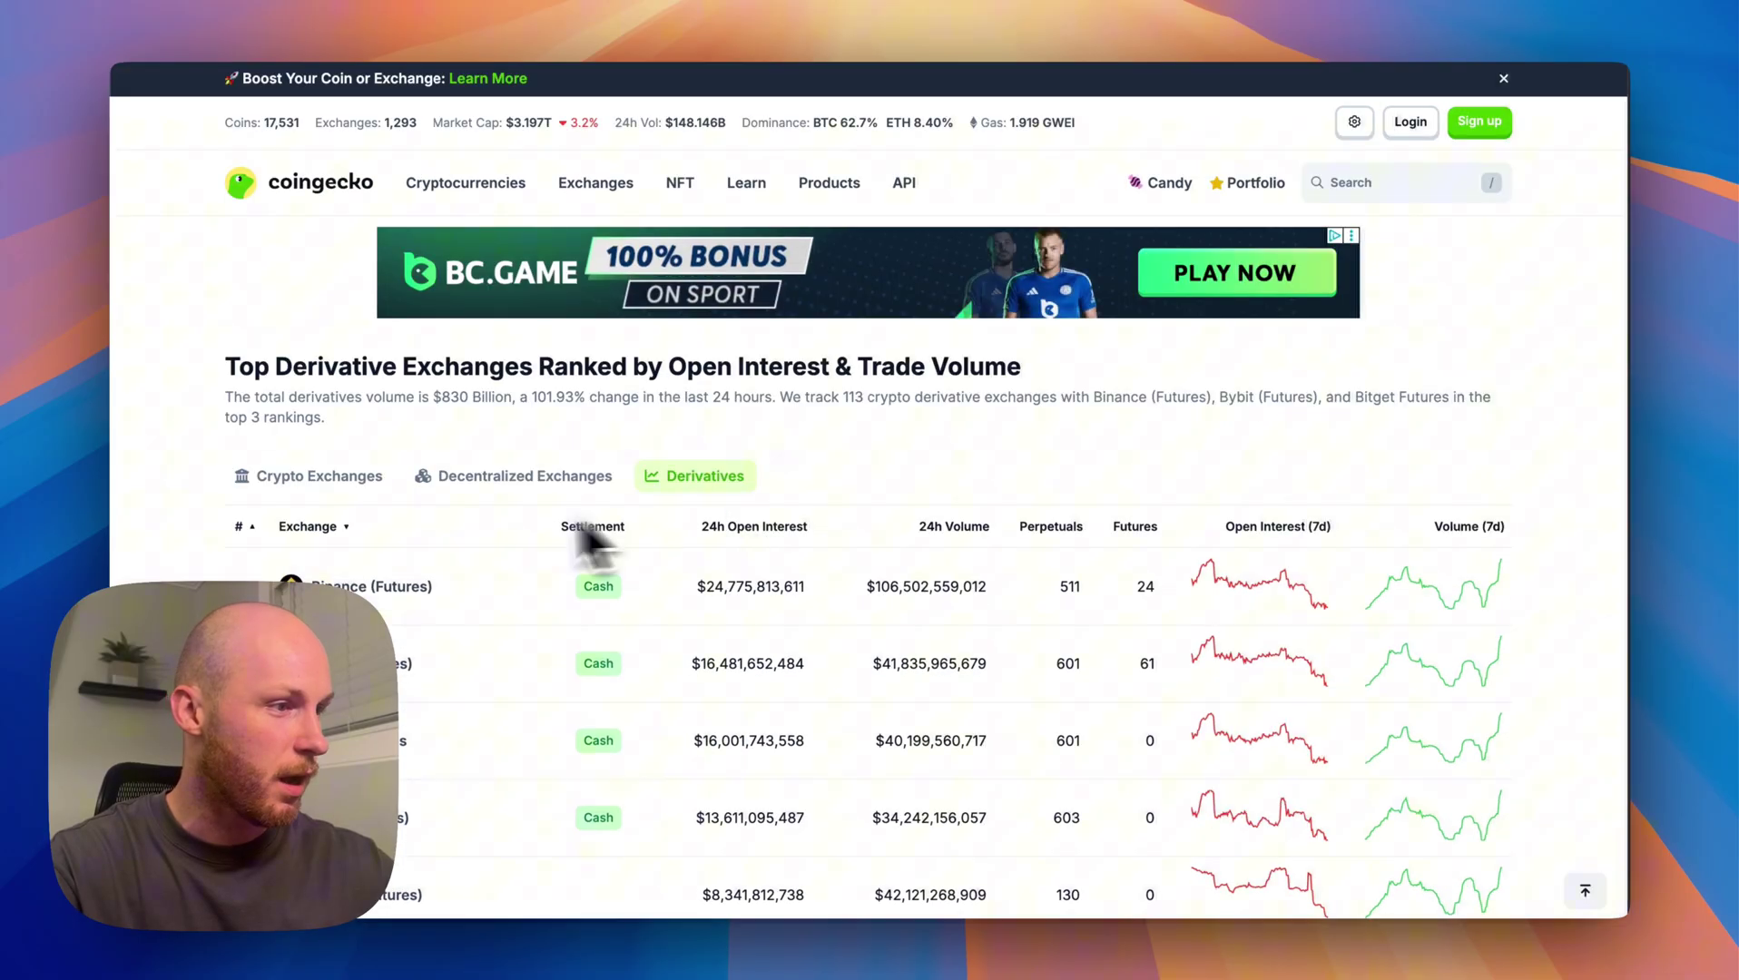
{"action": "left_click", "coordinate": [350, 475]}
{"action": "key", "text": "super+f"}
{"action": "type", "text": "bydfi"}
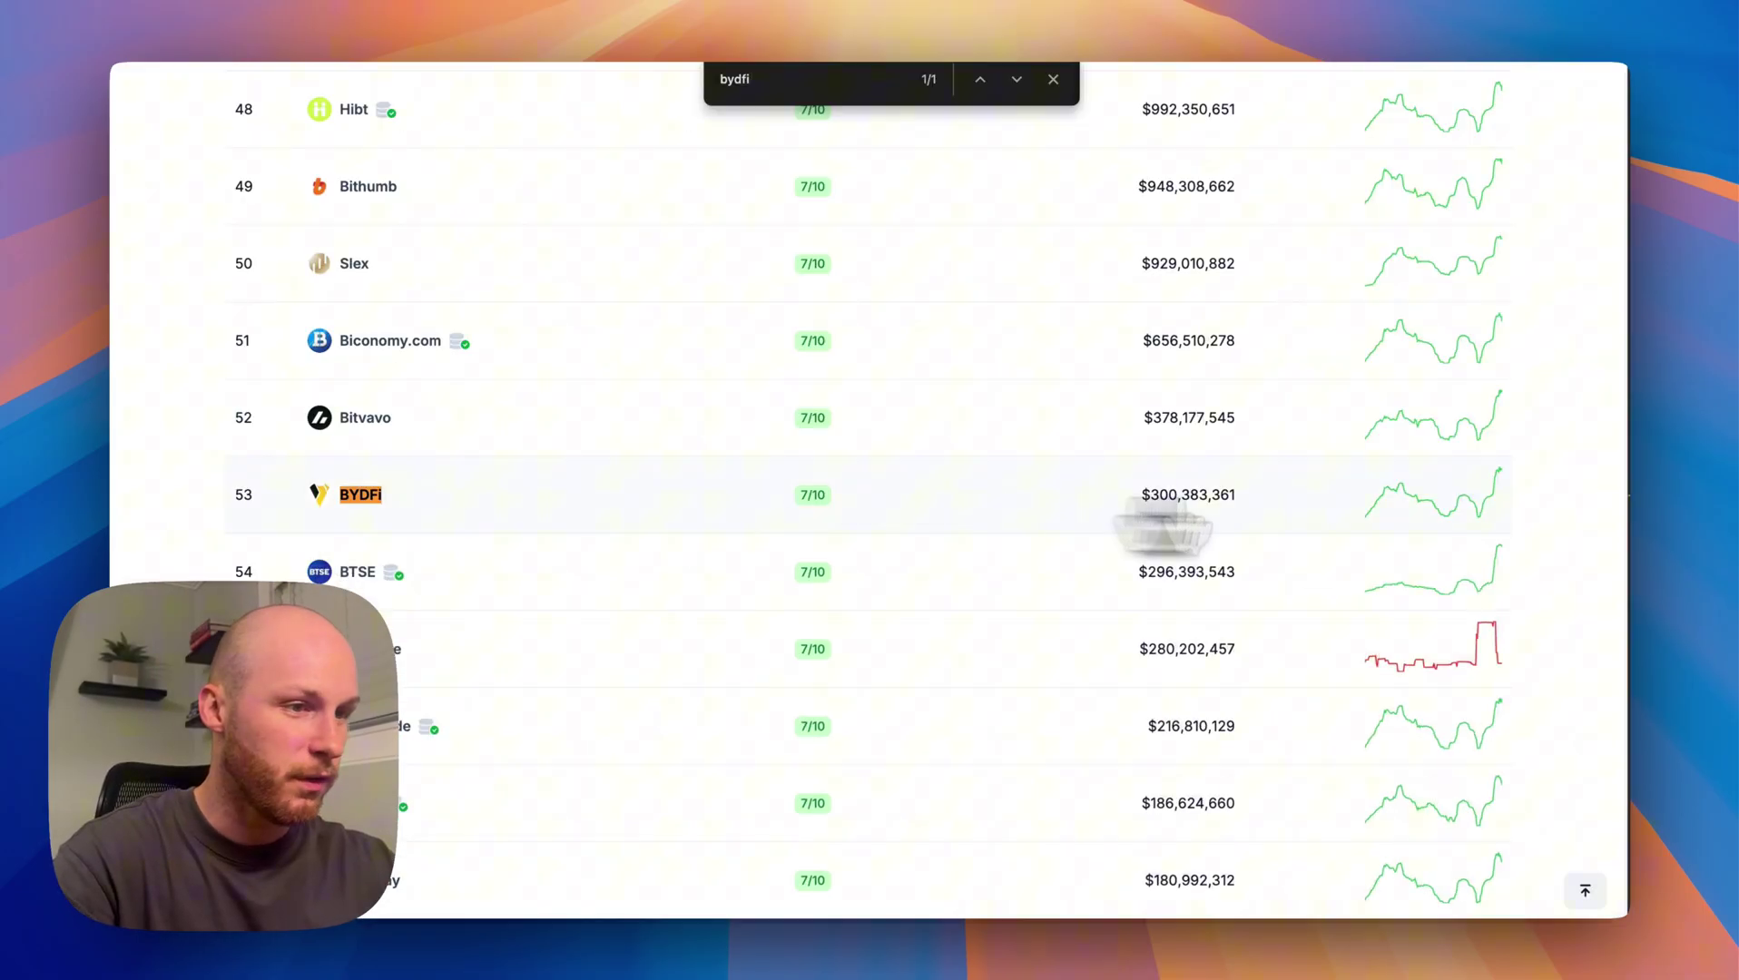
{"action": "scroll", "coordinate": [1193, 517], "scroll_direction": "up", "scroll_amount": 20}
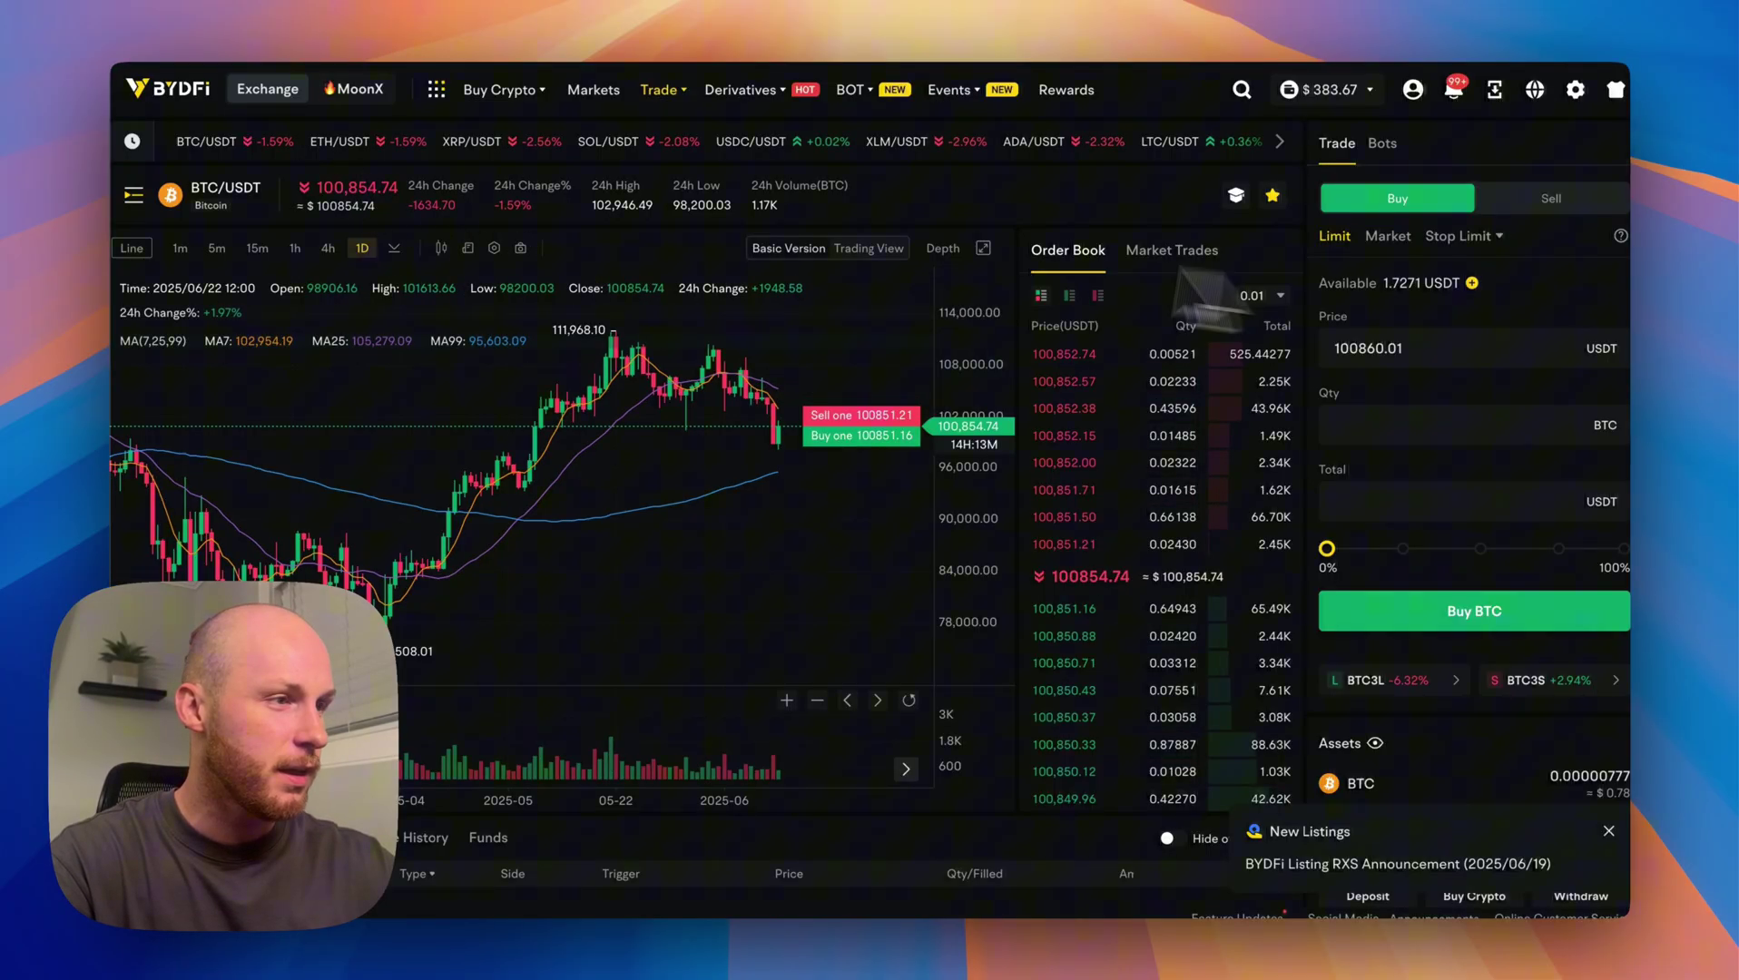
{"action": "left_click", "coordinate": [179, 200]}
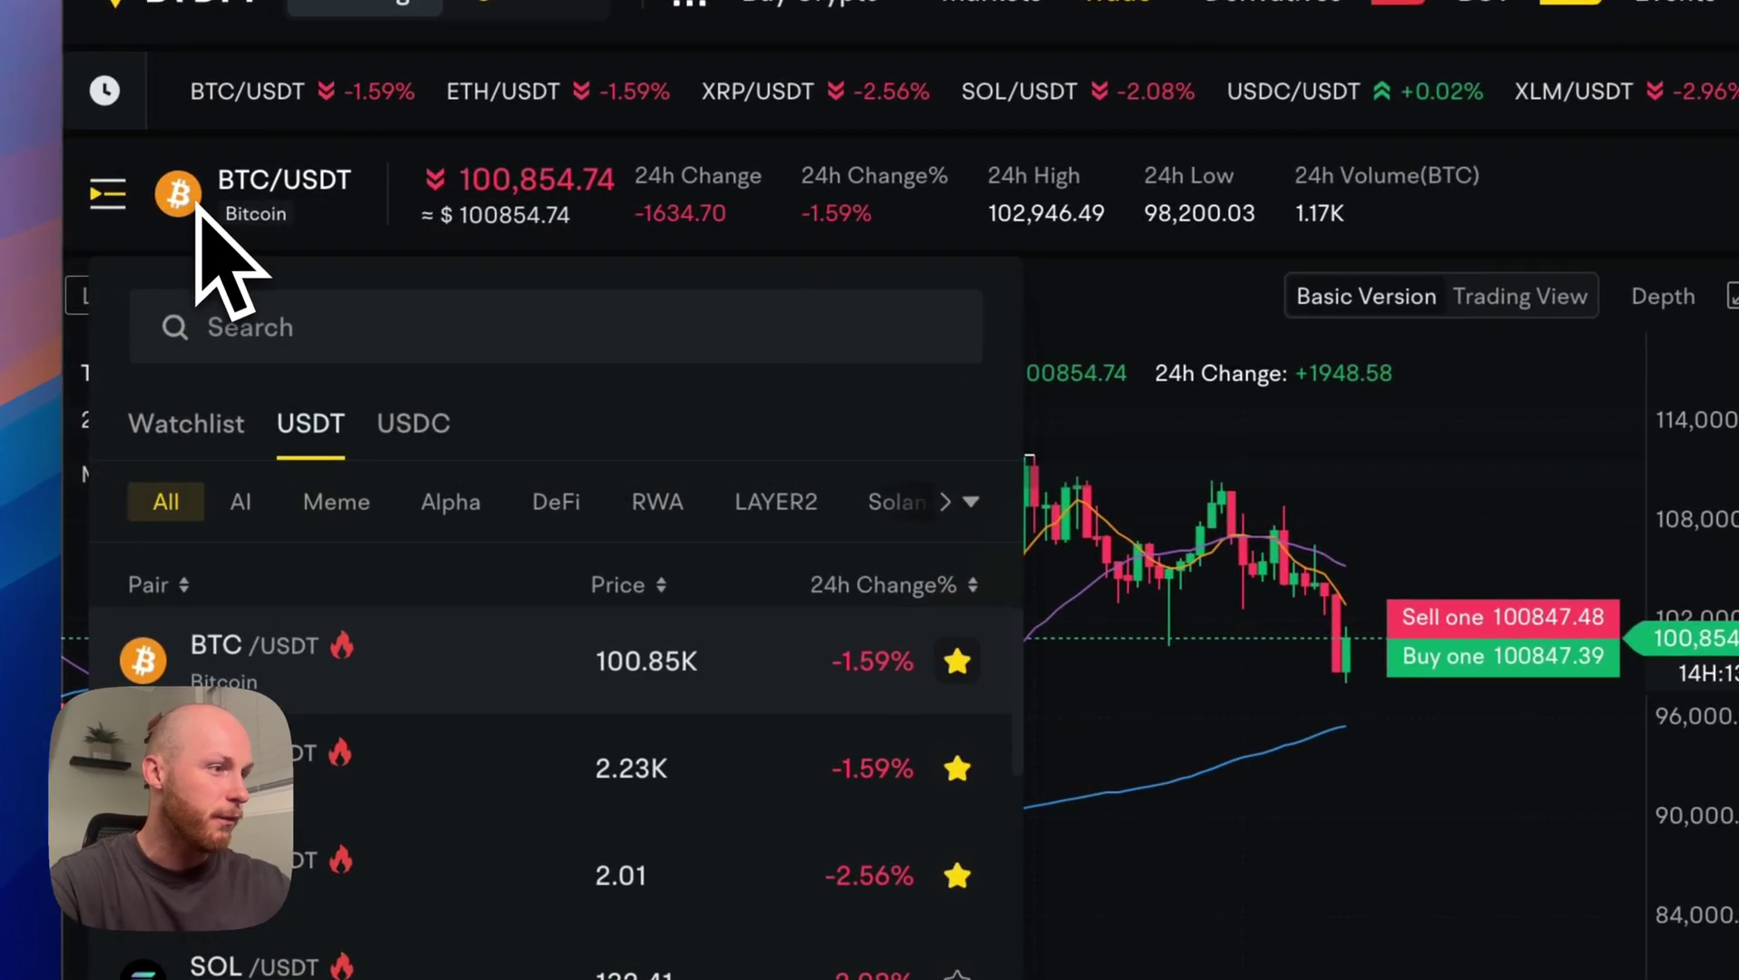
{"action": "scroll", "coordinate": [406, 517], "scroll_direction": "right", "scroll_amount": 1}
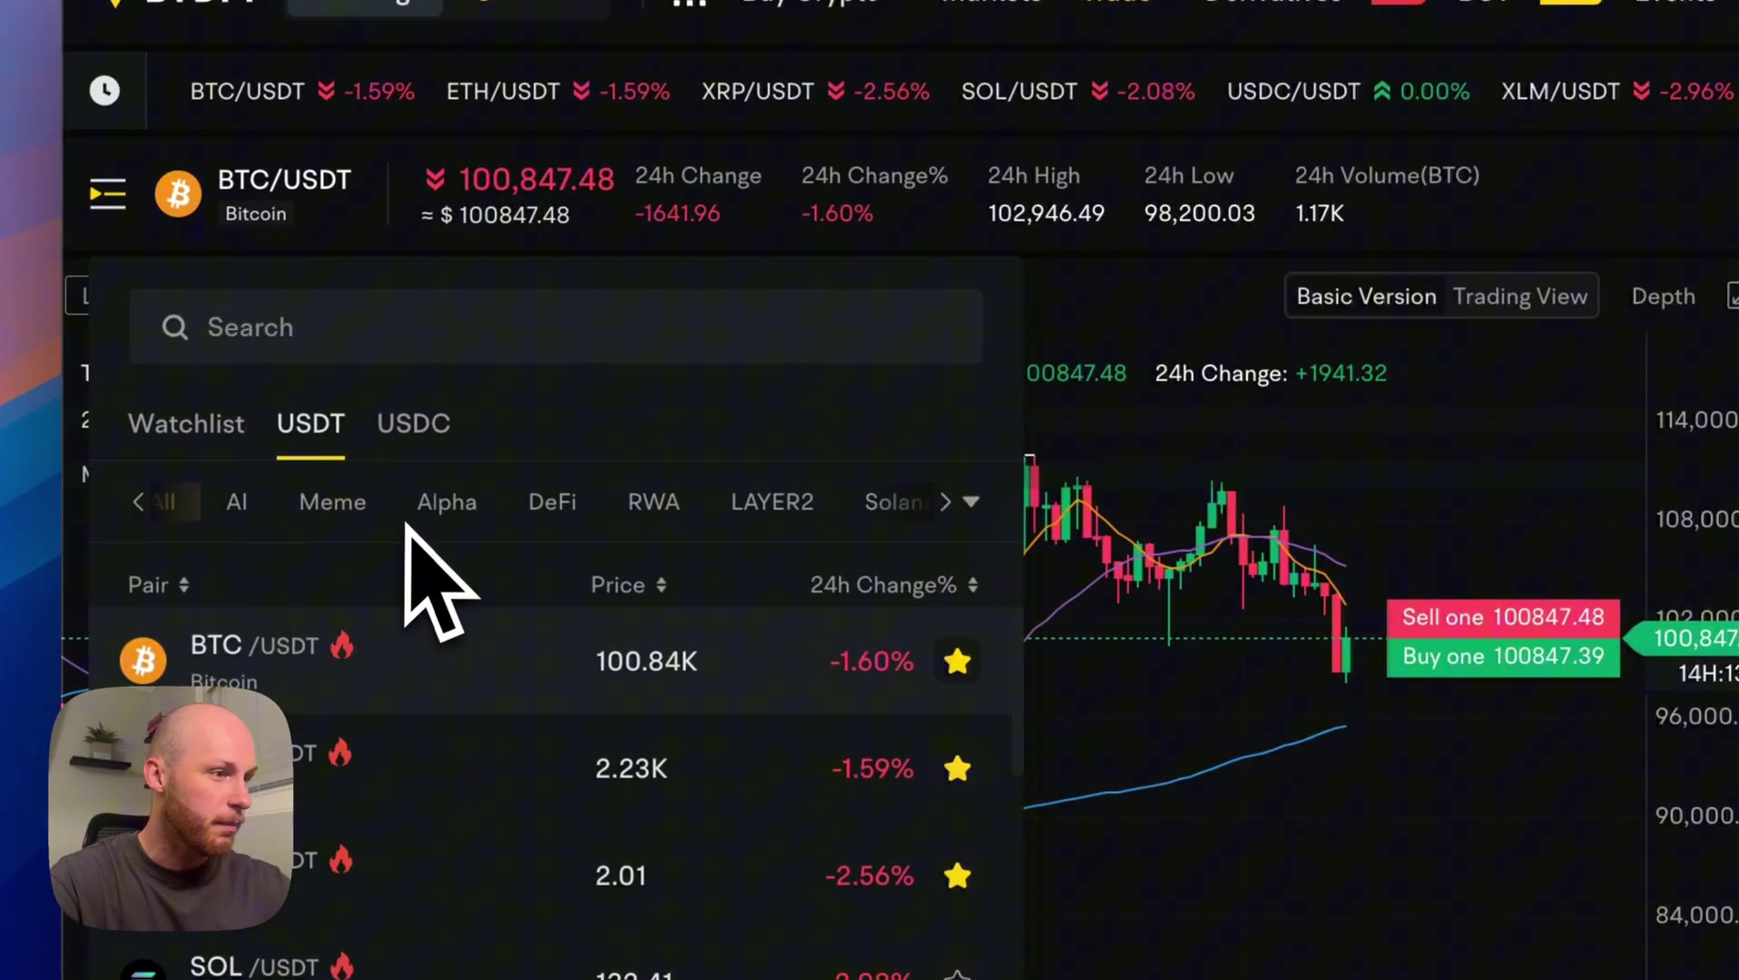
{"action": "scroll", "coordinate": [409, 522], "scroll_direction": "right", "scroll_amount": 1}
{"action": "scroll", "coordinate": [404, 494], "scroll_direction": "left", "scroll_amount": 5}
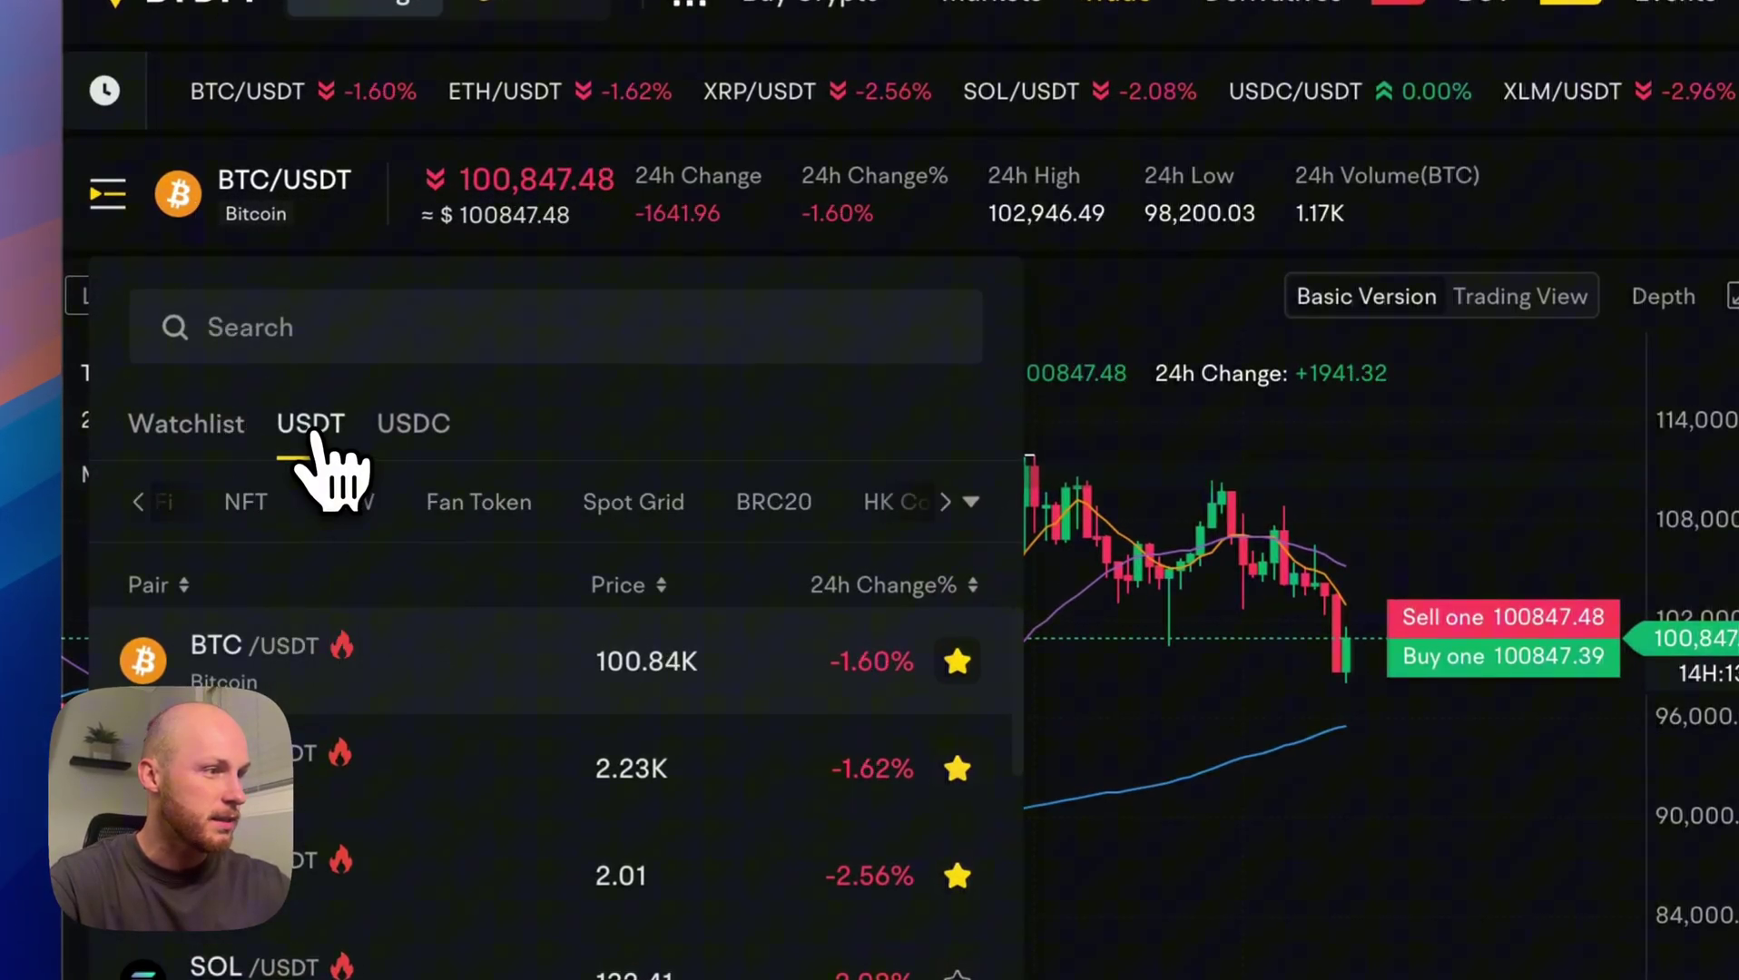
{"action": "left_click", "coordinate": [413, 423]}
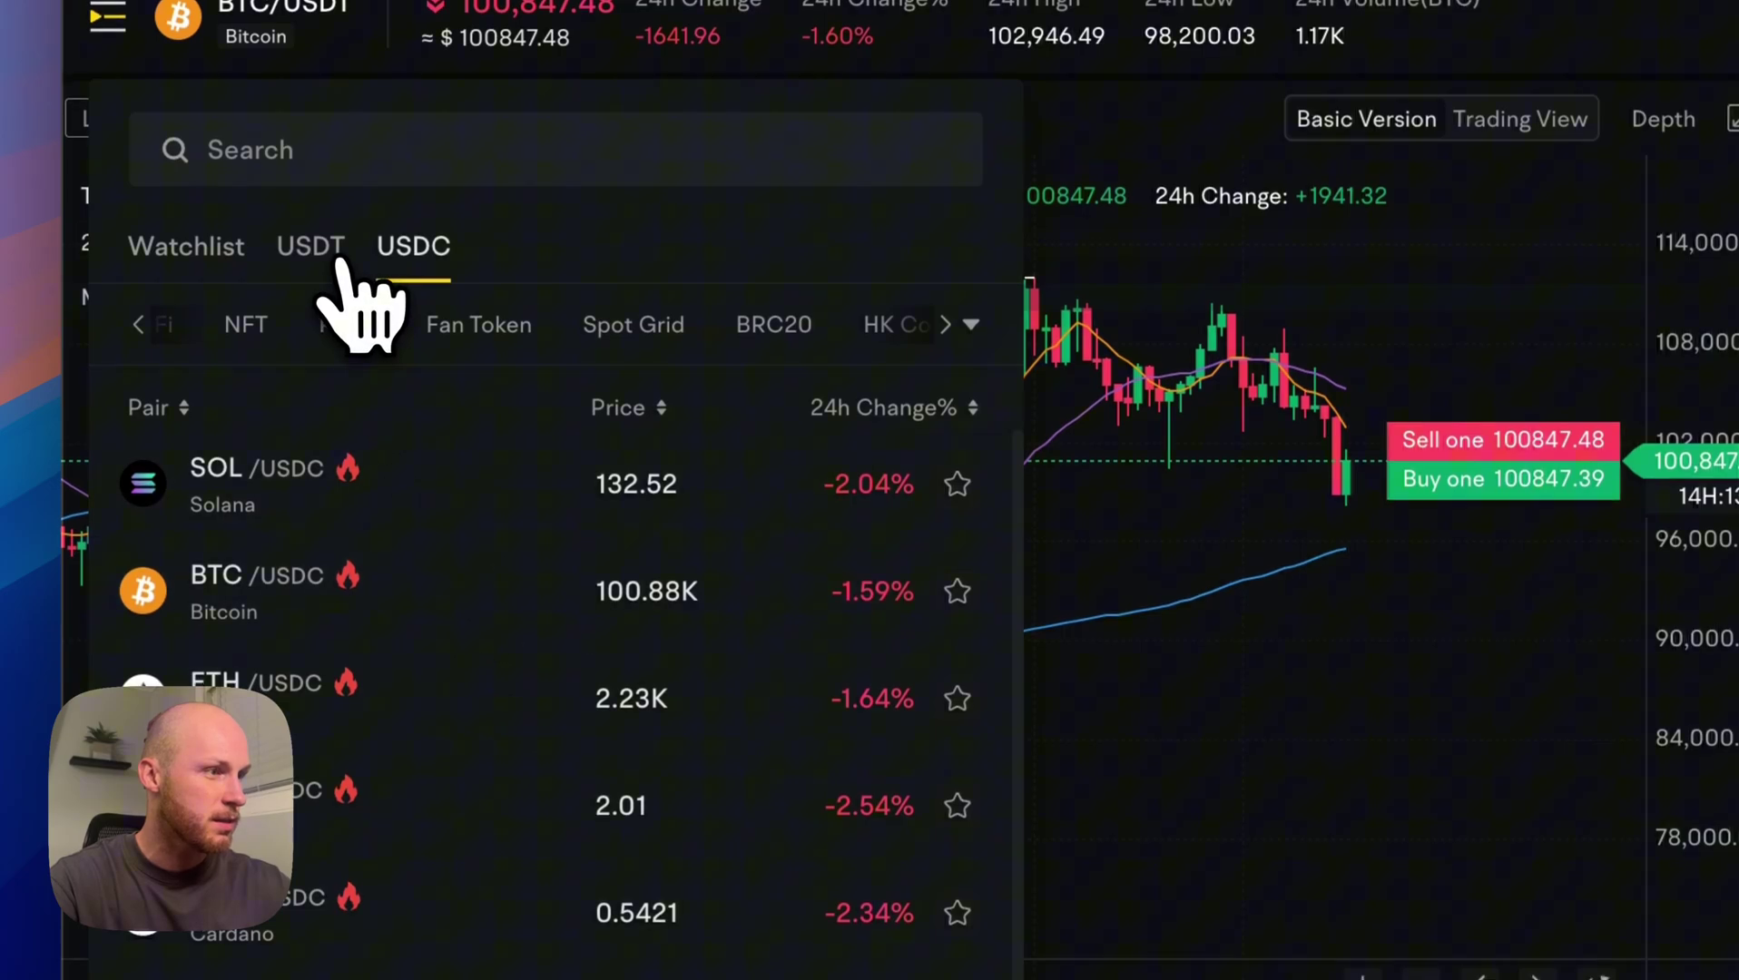
{"action": "mouse_move", "coordinate": [840, 91]}
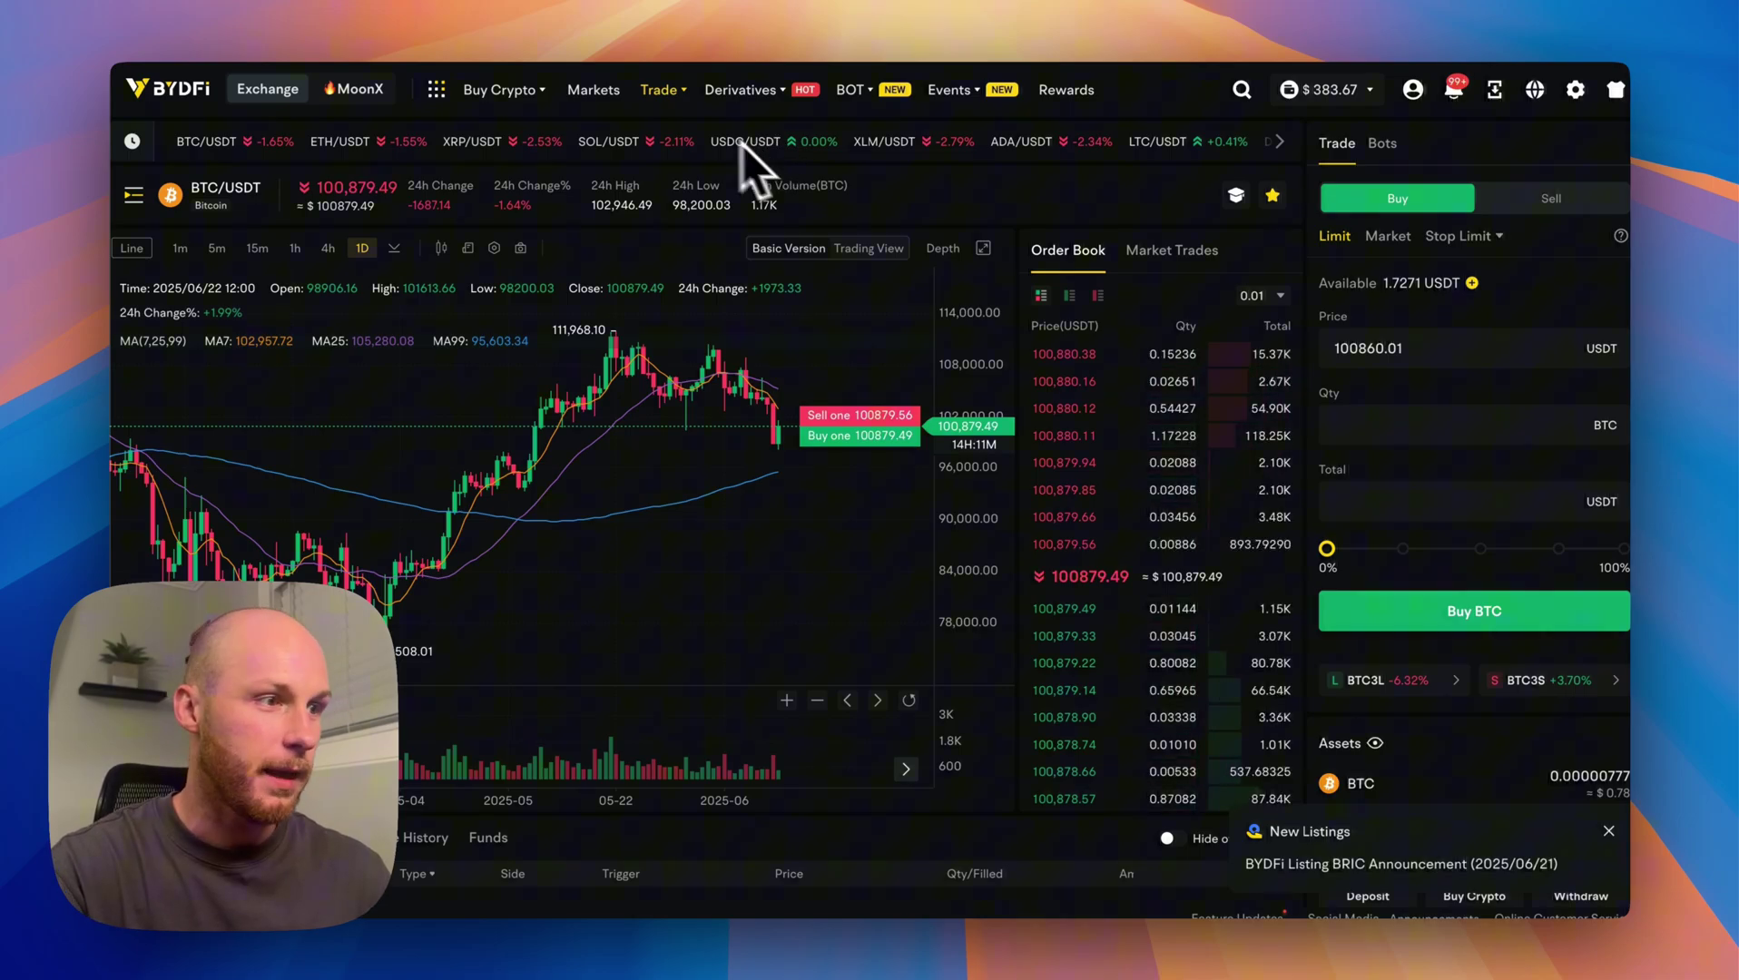
{"action": "mouse_move", "coordinate": [739, 90]}
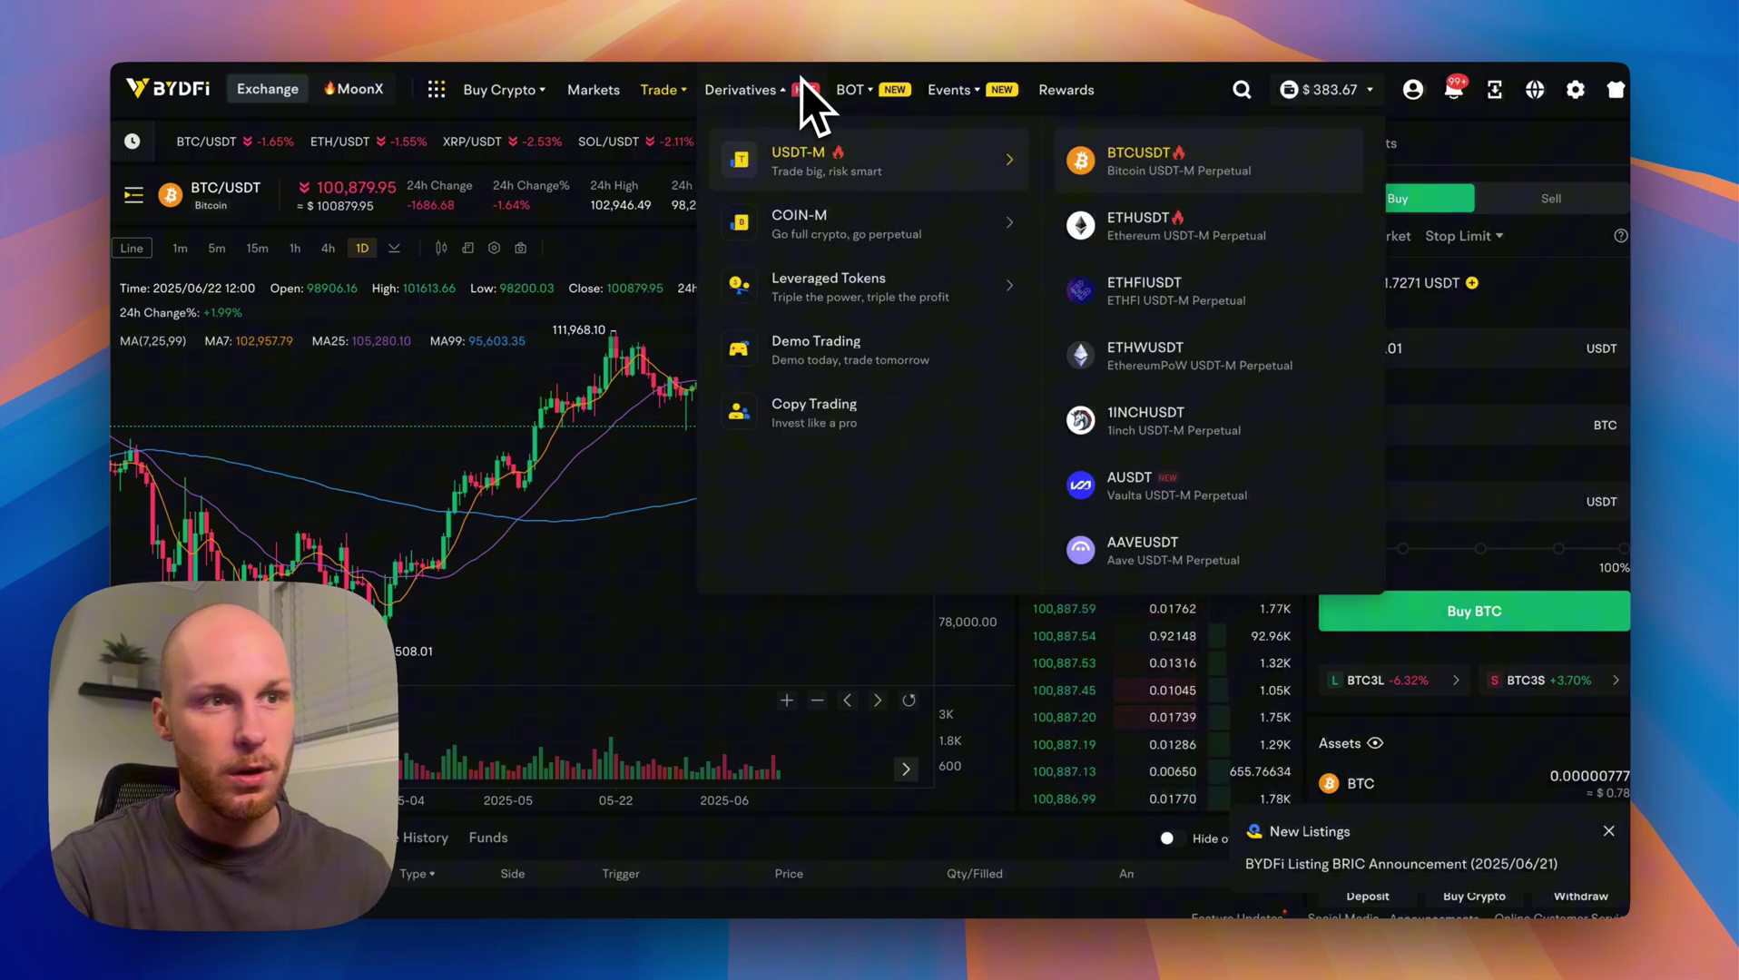
{"action": "mouse_move", "coordinate": [871, 91]}
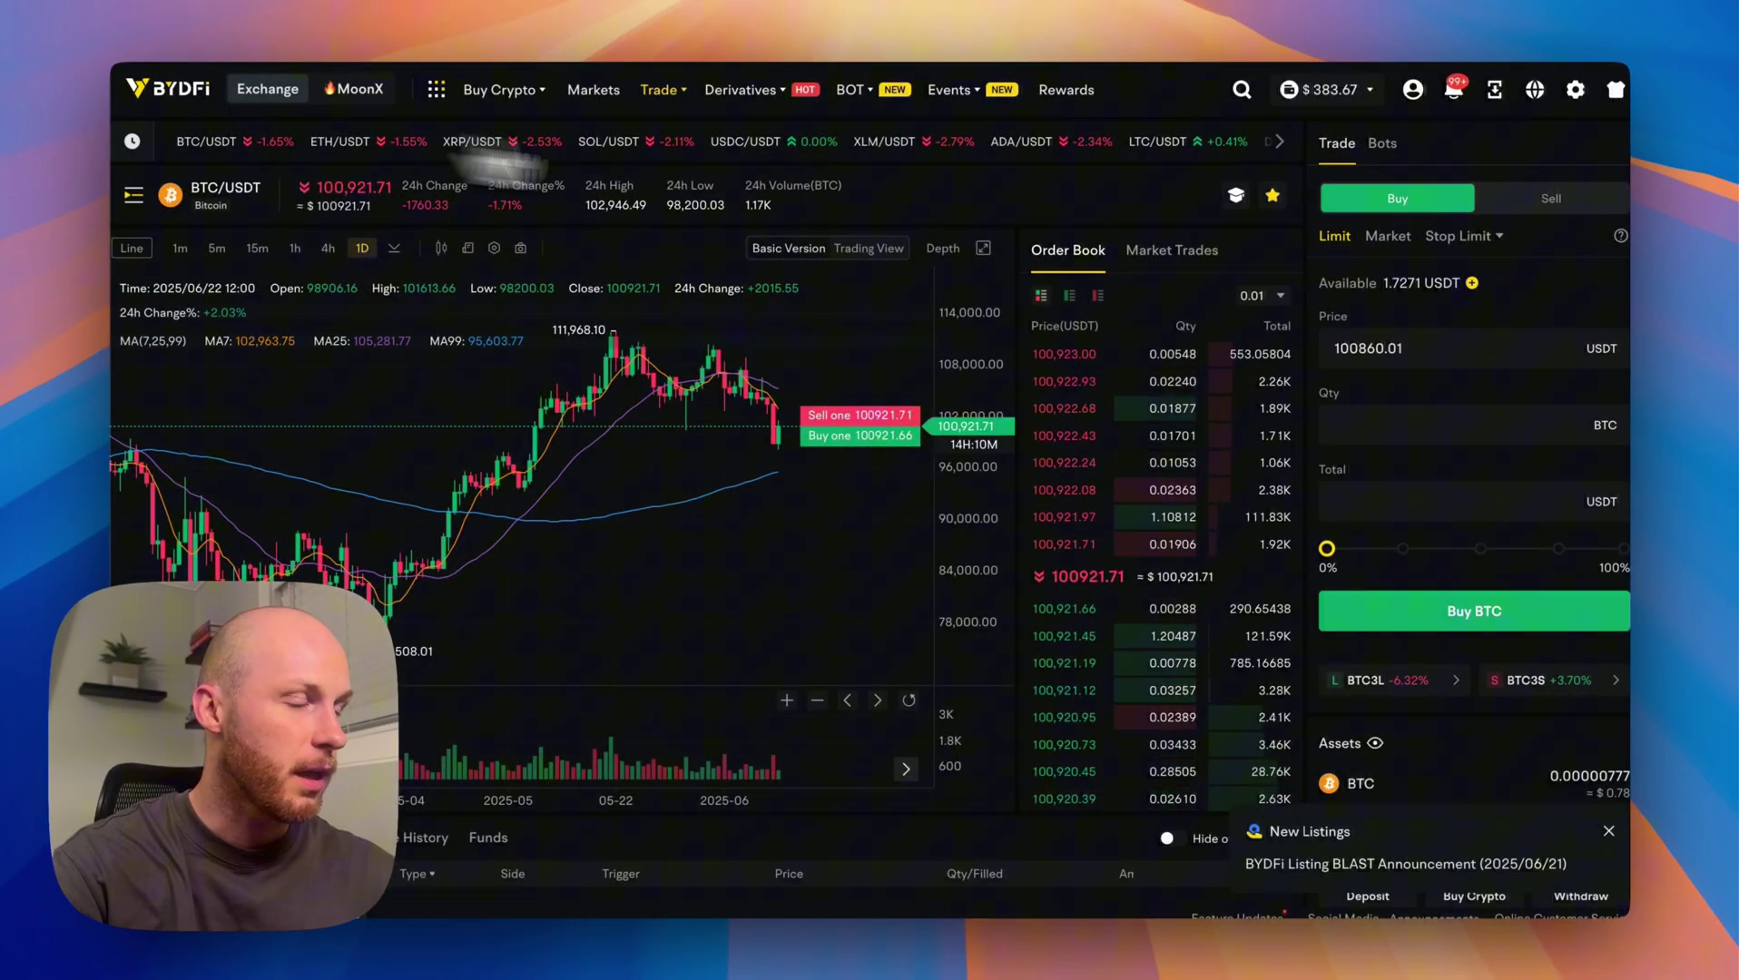
Go to the Identity Verification page showing the unverified account and 50000 USDT withdrawal limit.
{"action": "left_click", "coordinate": [158, 87]}
{"action": "mouse_move", "coordinate": [1483, 121]}
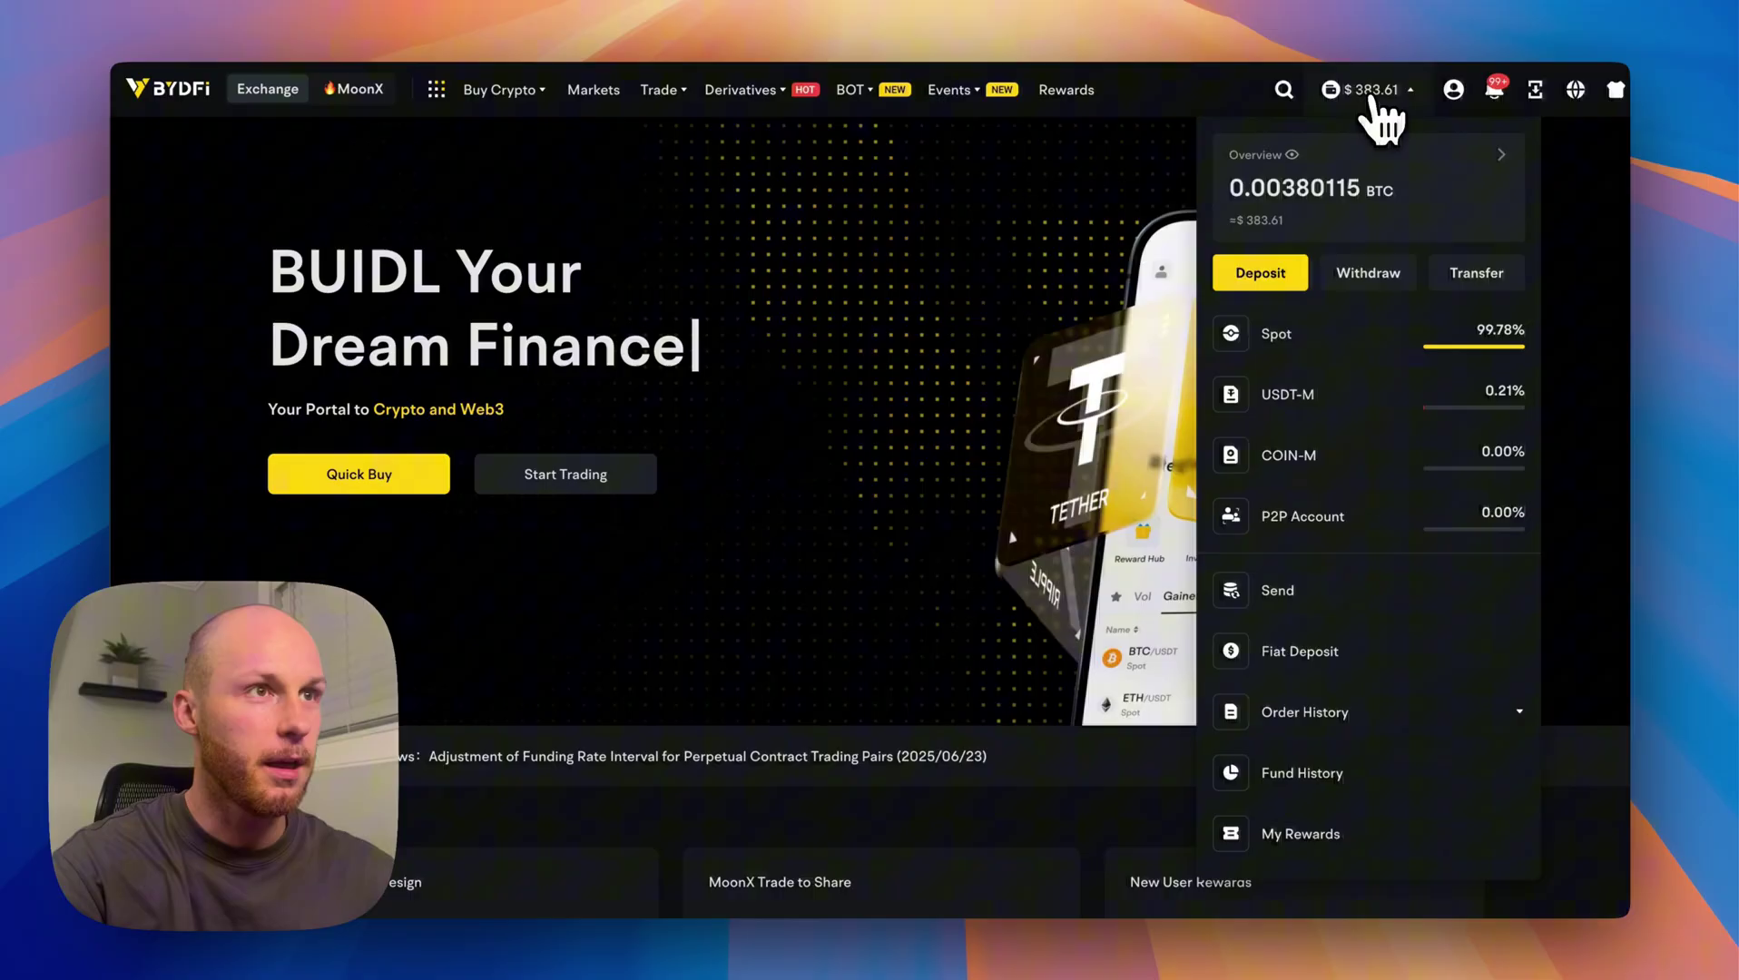
{"action": "mouse_move", "coordinate": [1453, 89]}
{"action": "left_click", "coordinate": [1384, 349]}
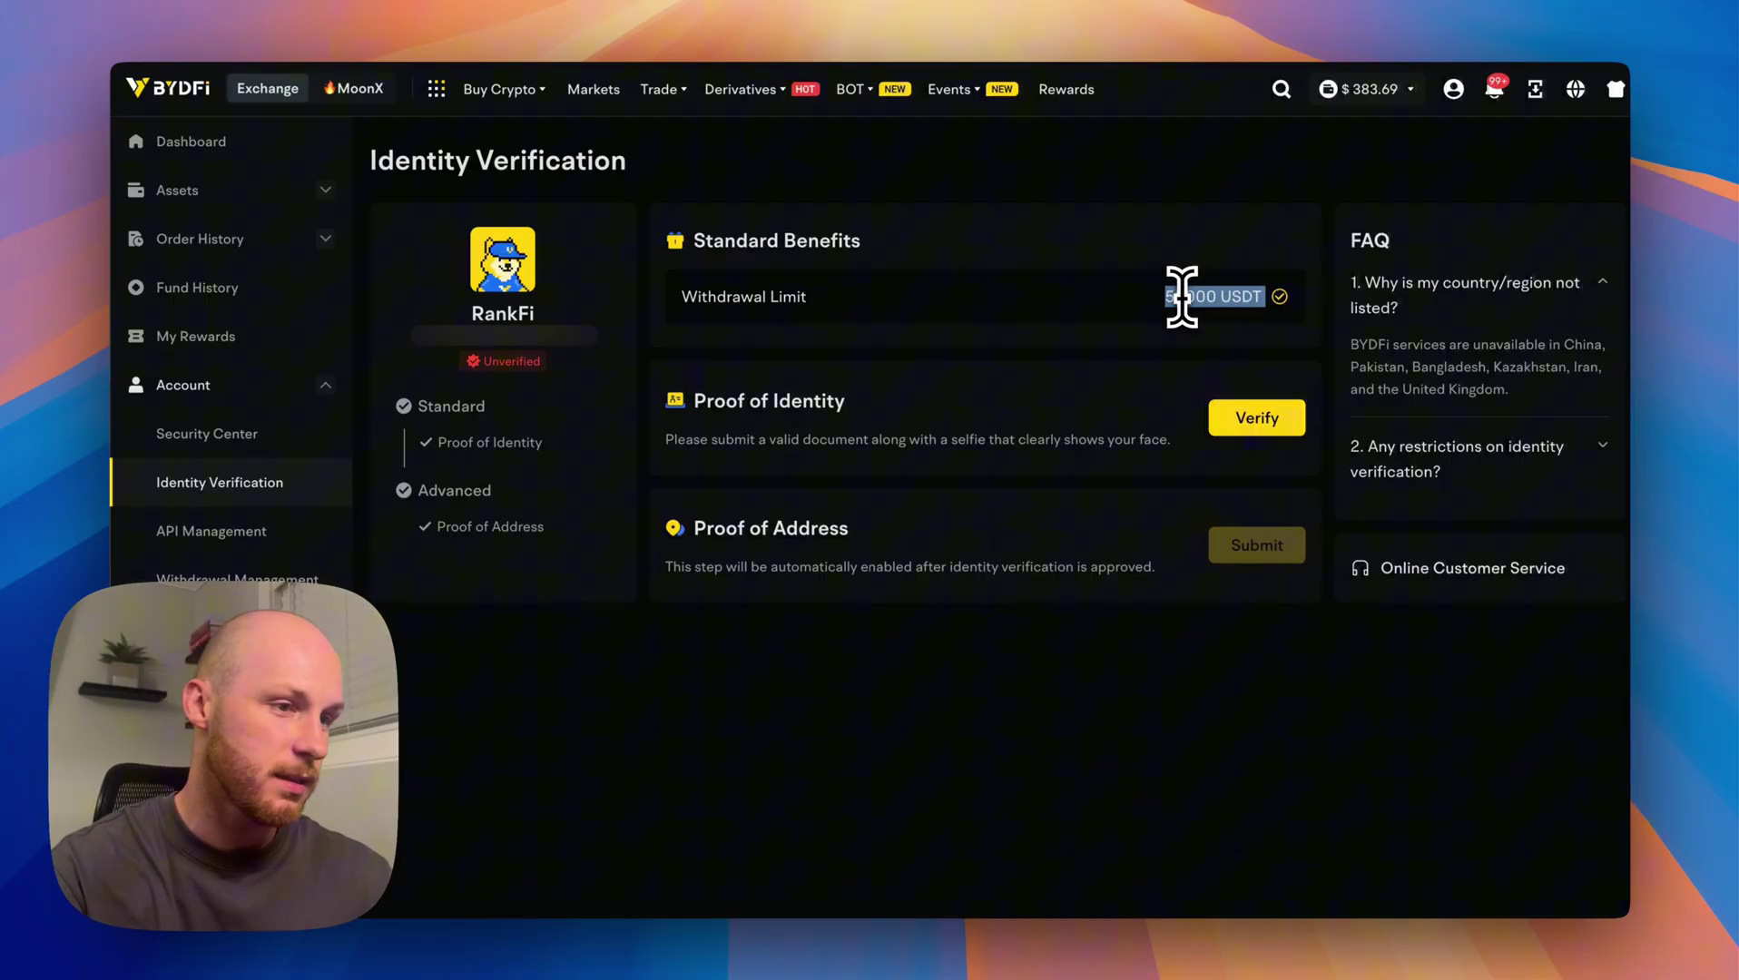
{"action": "left_click", "coordinate": [1064, 330]}
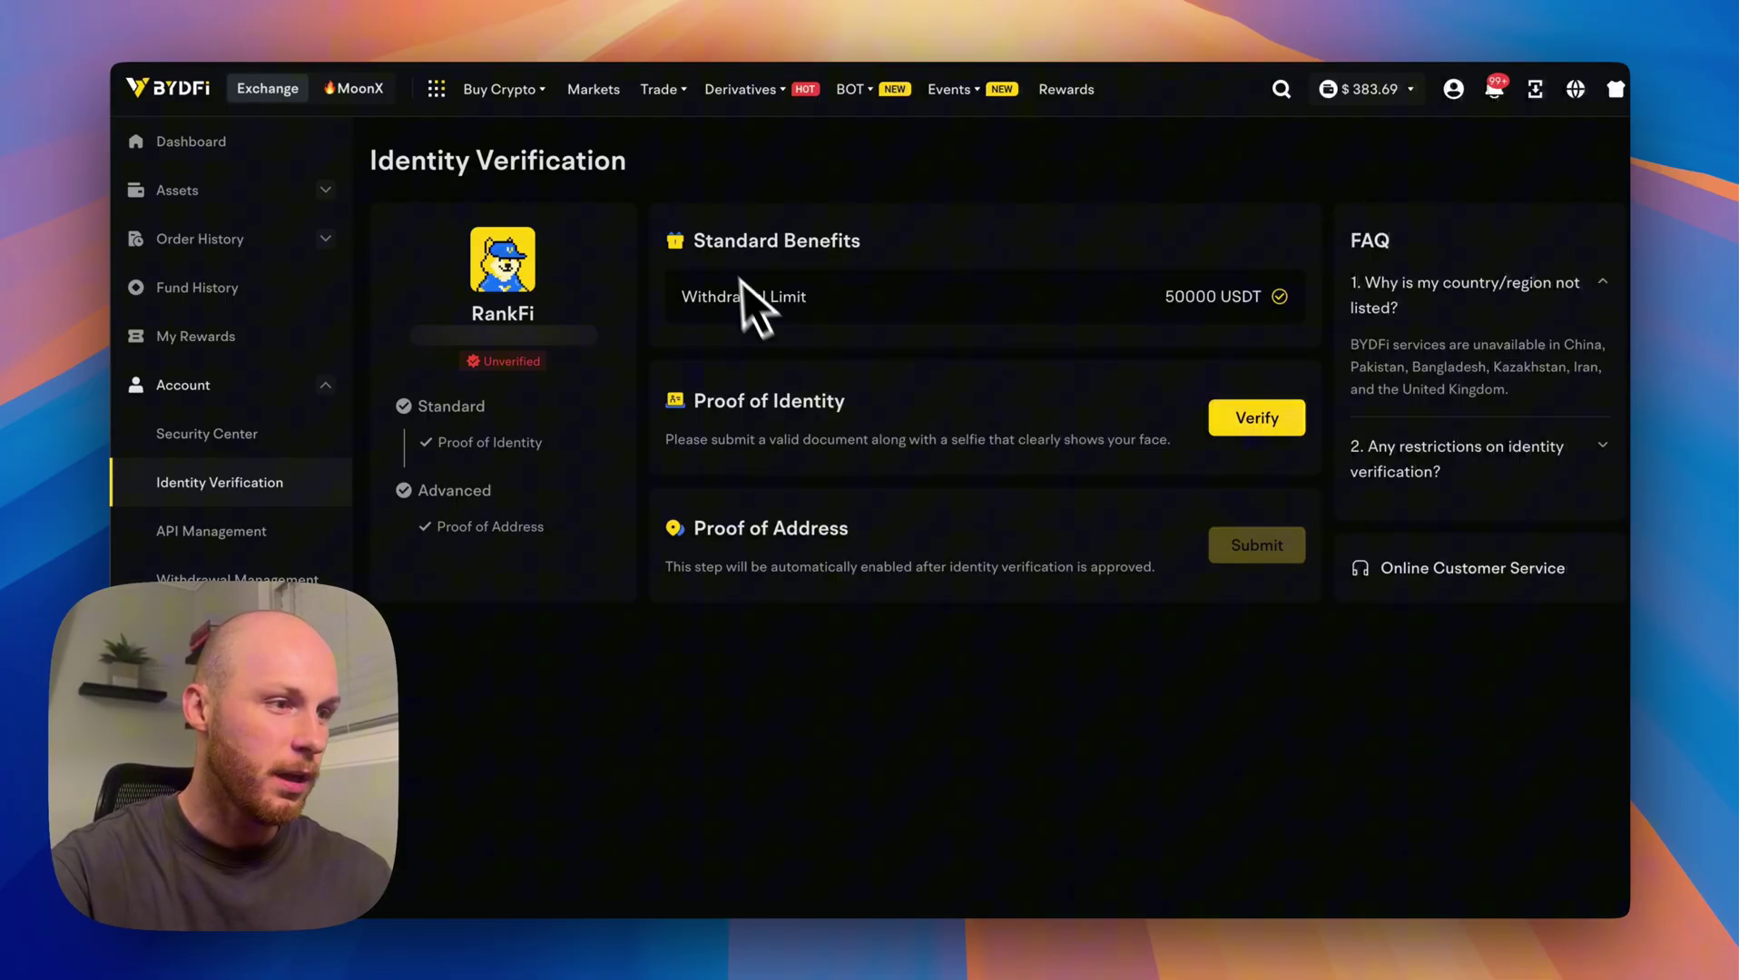
Expand FAQ item 2 on verification restrictions, then bring up the $383.69 balance dropdown.
{"action": "mouse_move", "coordinate": [504, 90]}
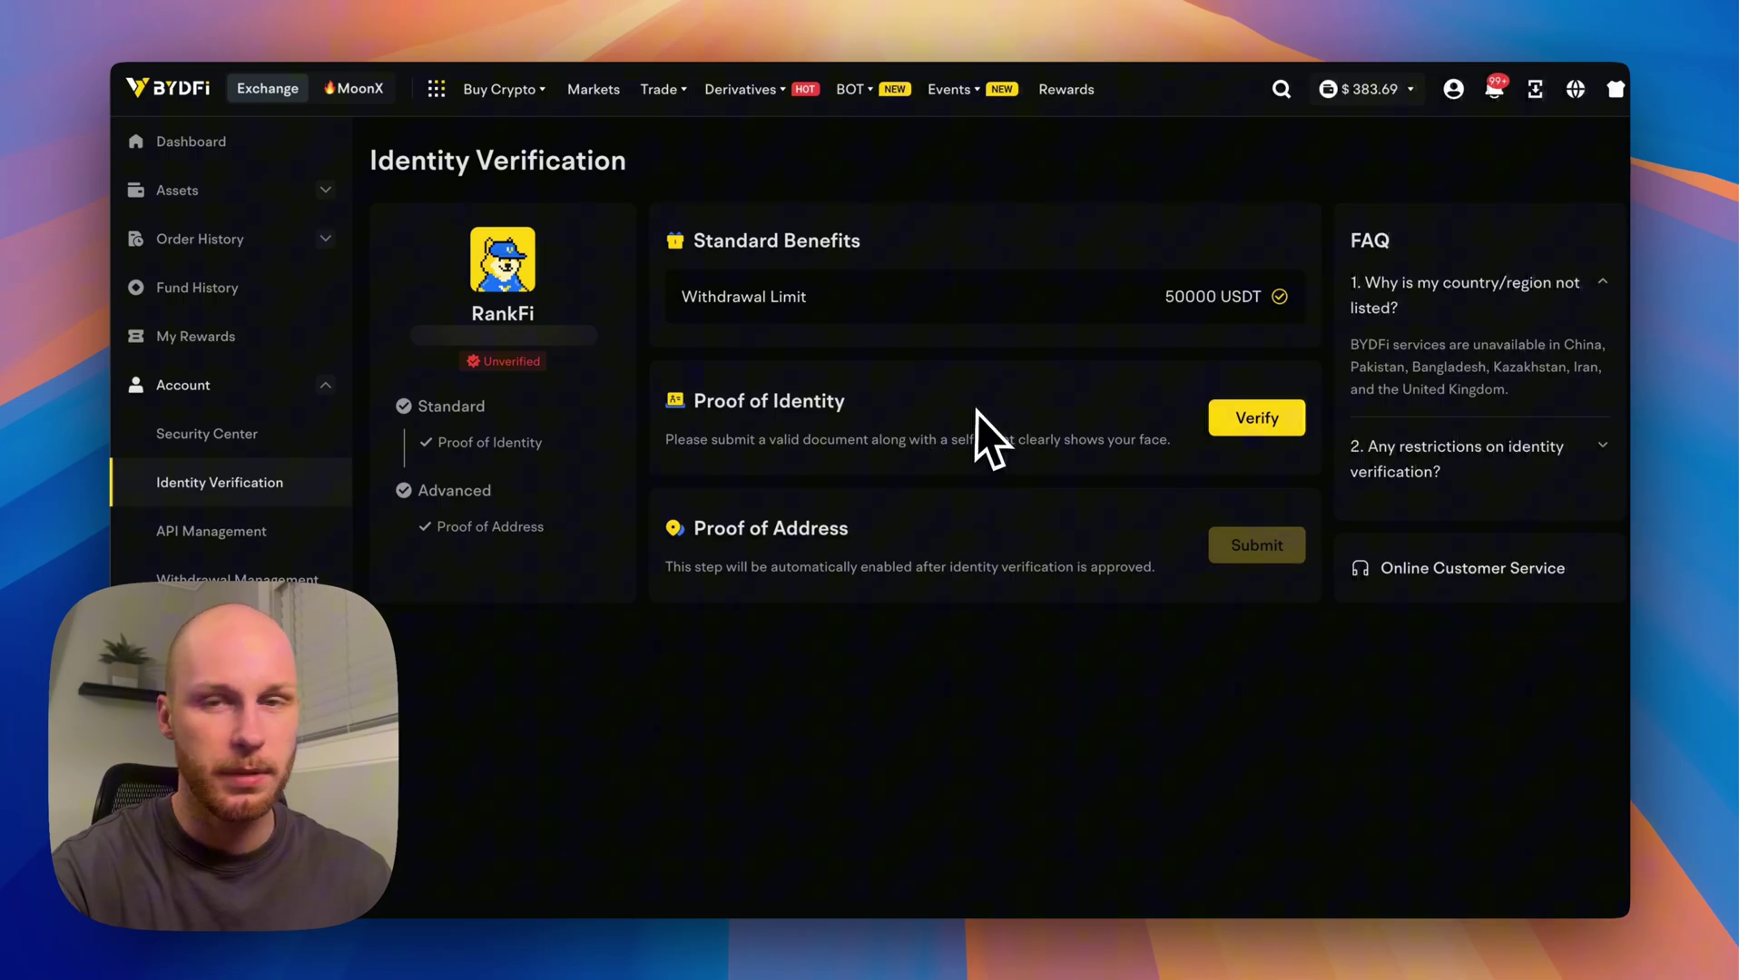
{"action": "left_click", "coordinate": [1449, 463]}
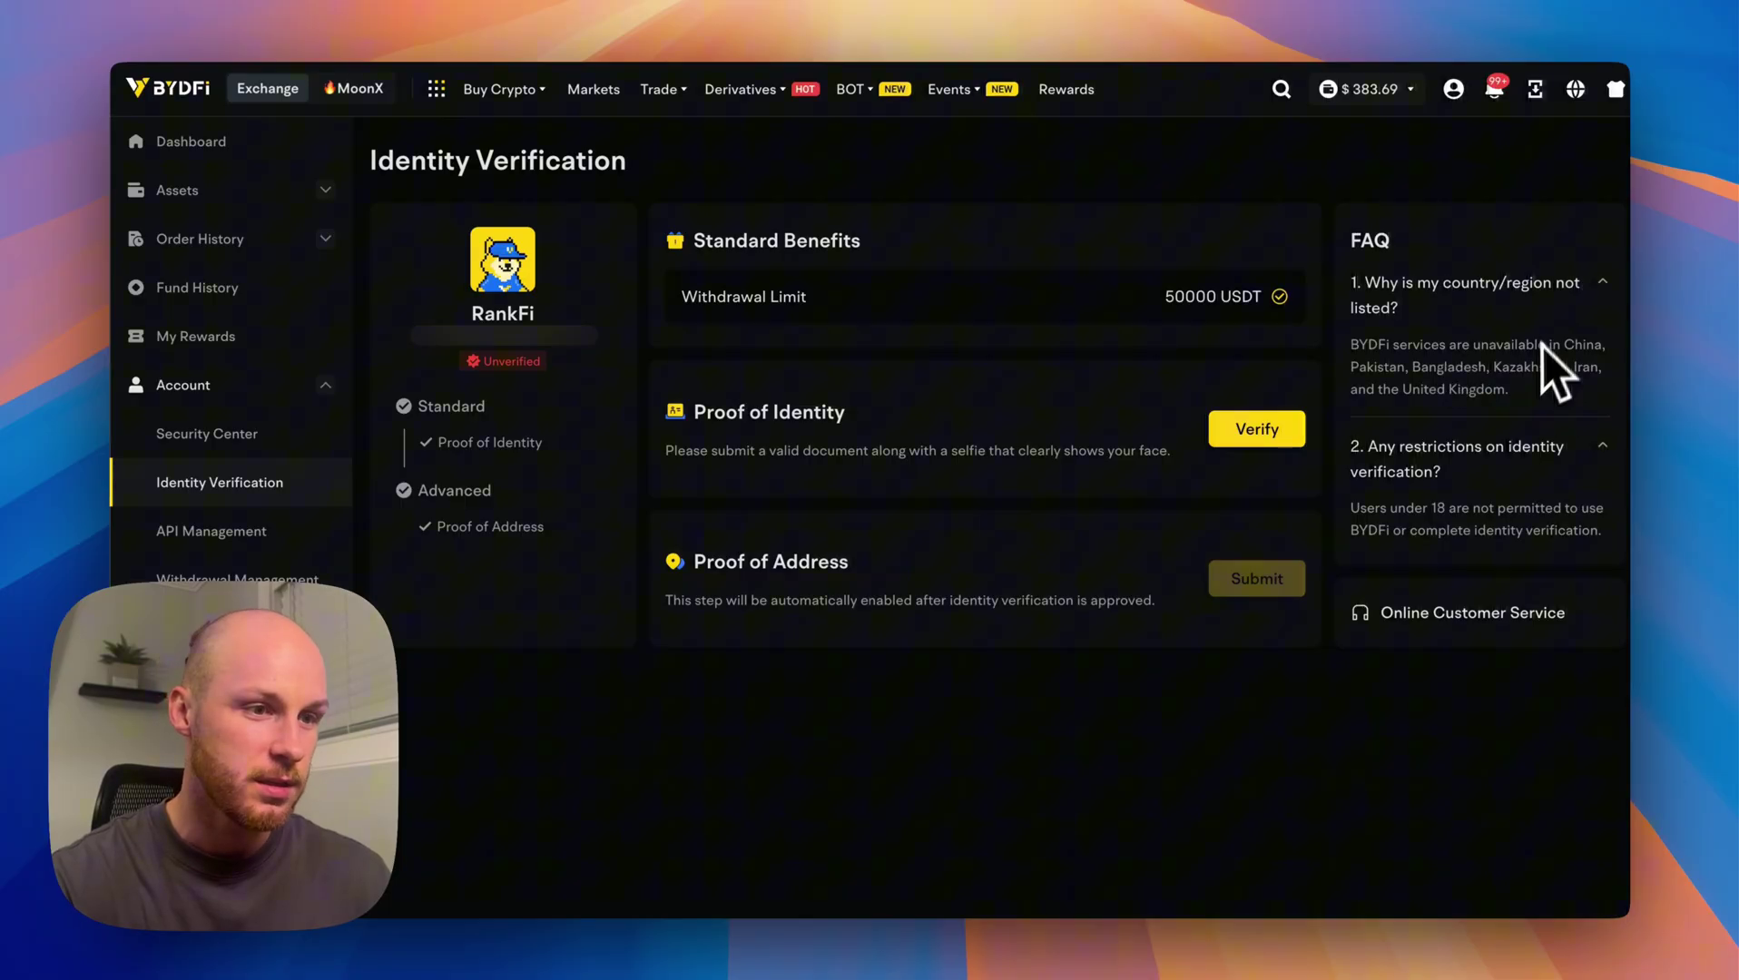
{"action": "left_click_drag", "start_coordinate": [1508, 390], "coordinate": [1449, 341]}
{"action": "left_click", "coordinate": [1485, 367]}
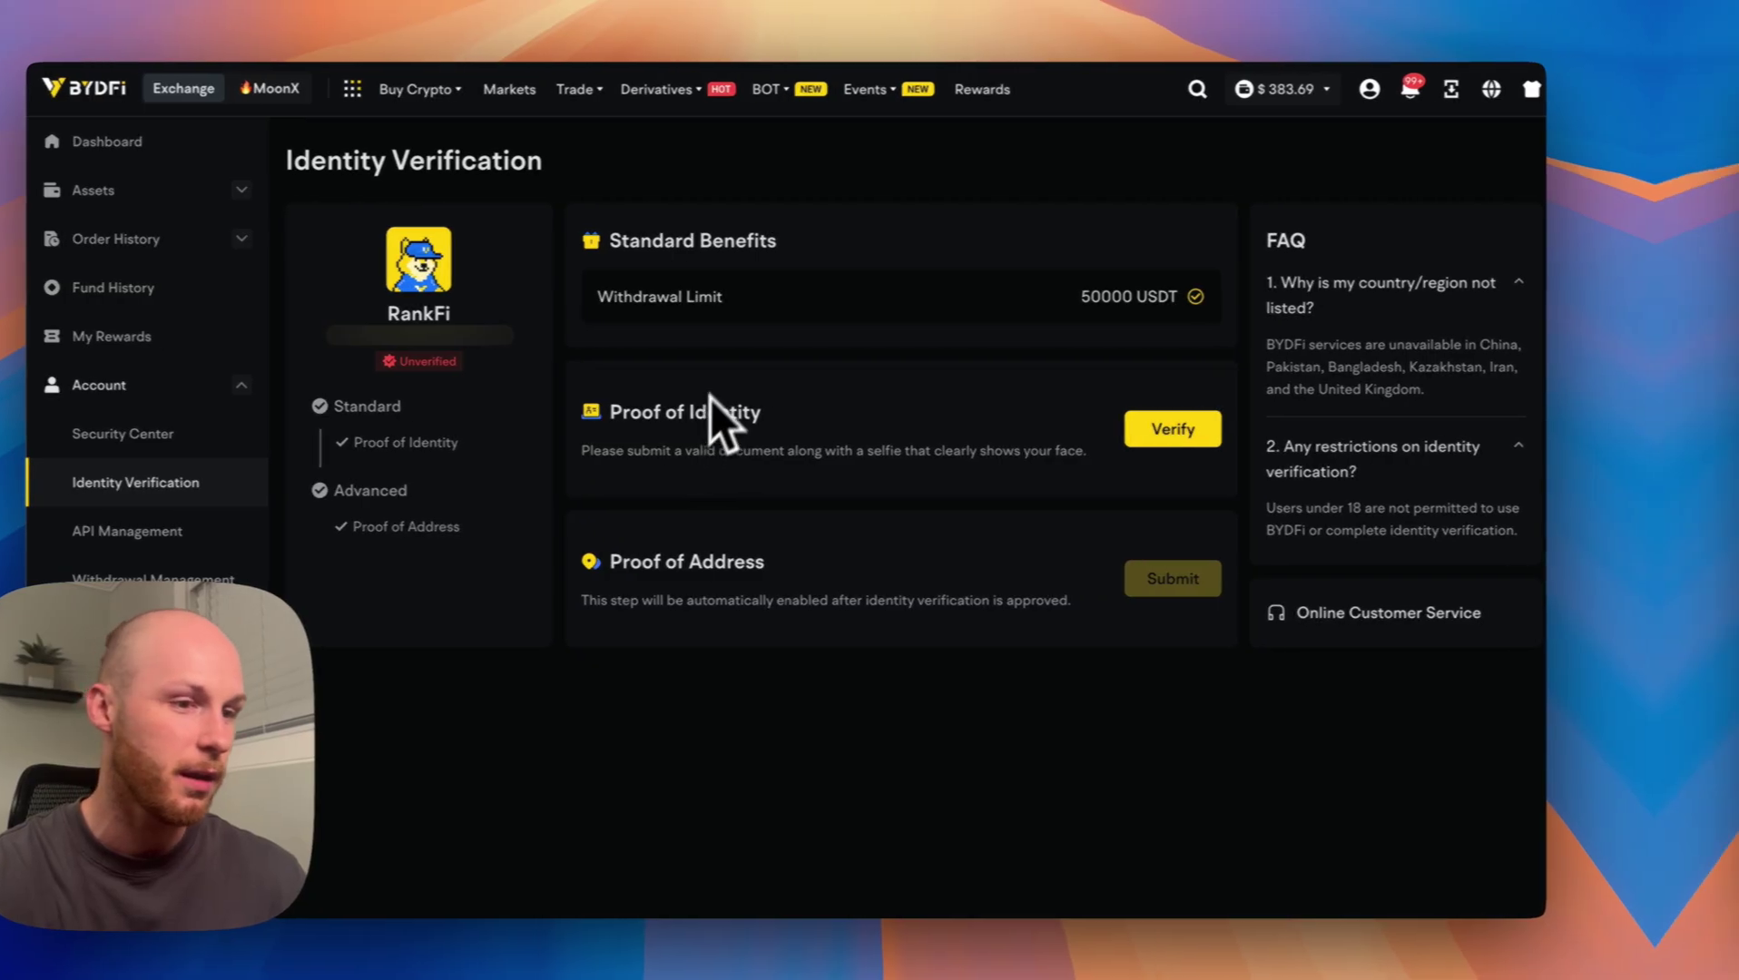
{"action": "mouse_move", "coordinate": [1374, 116]}
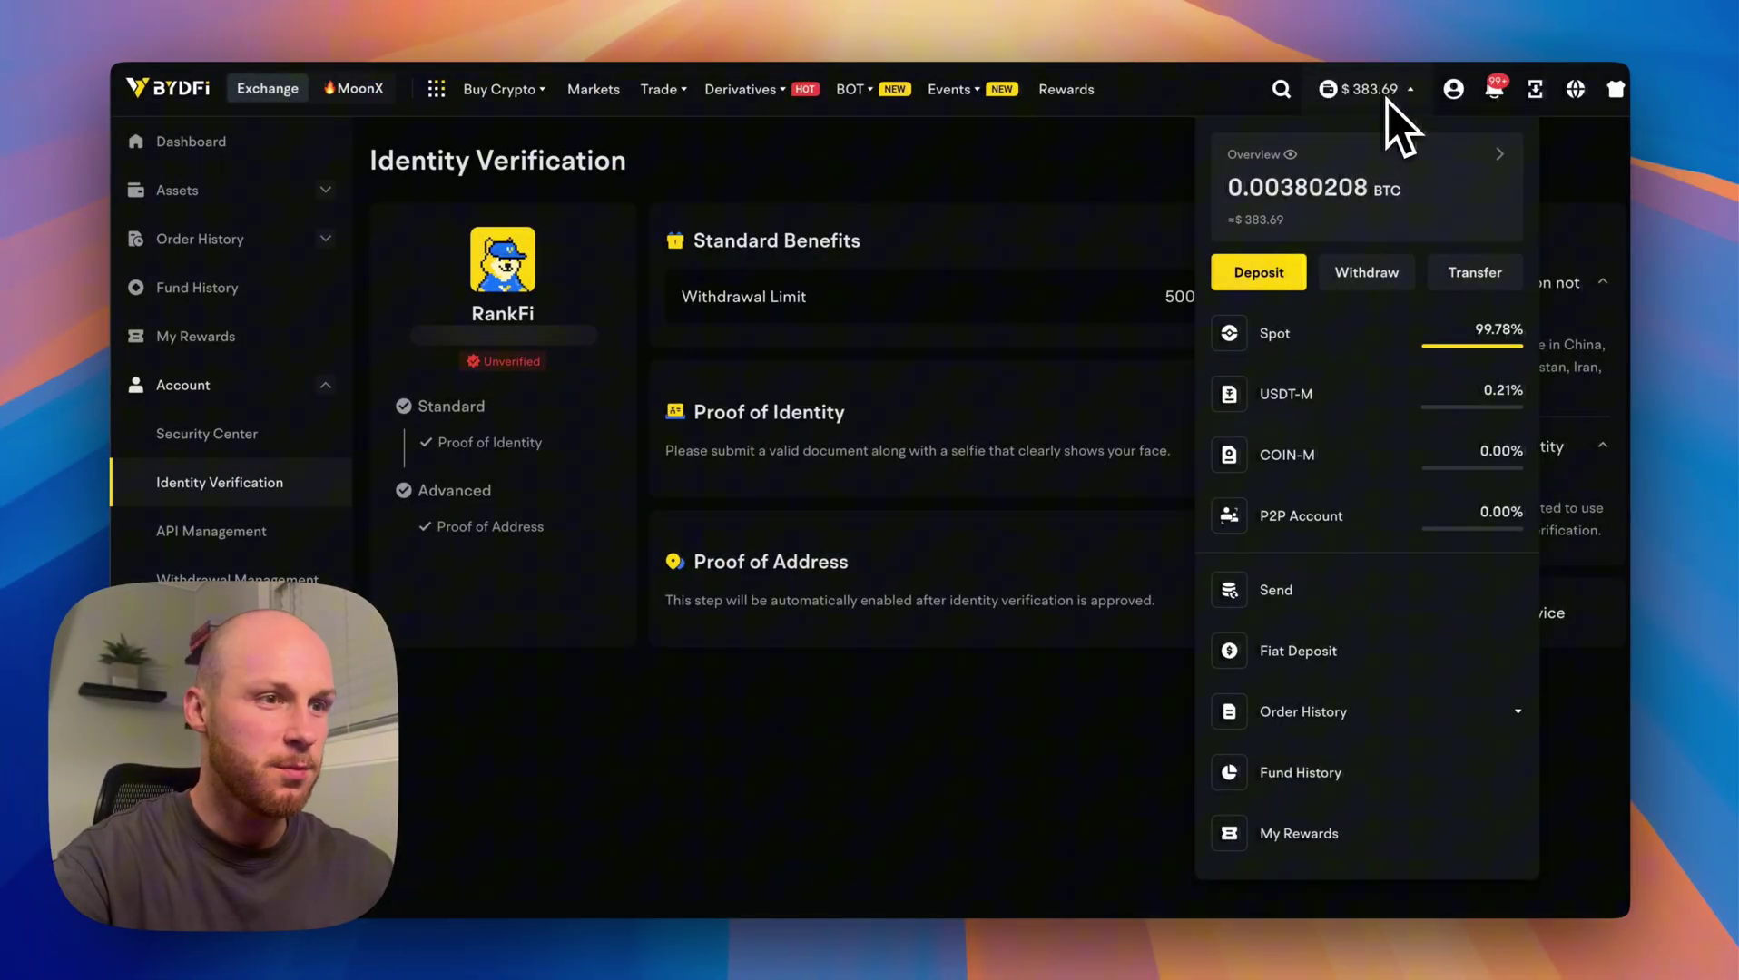
View the assets overview and the Spot to USDT-M transfer form unsent, then return to Dashboard.
{"action": "left_click", "coordinate": [1351, 186]}
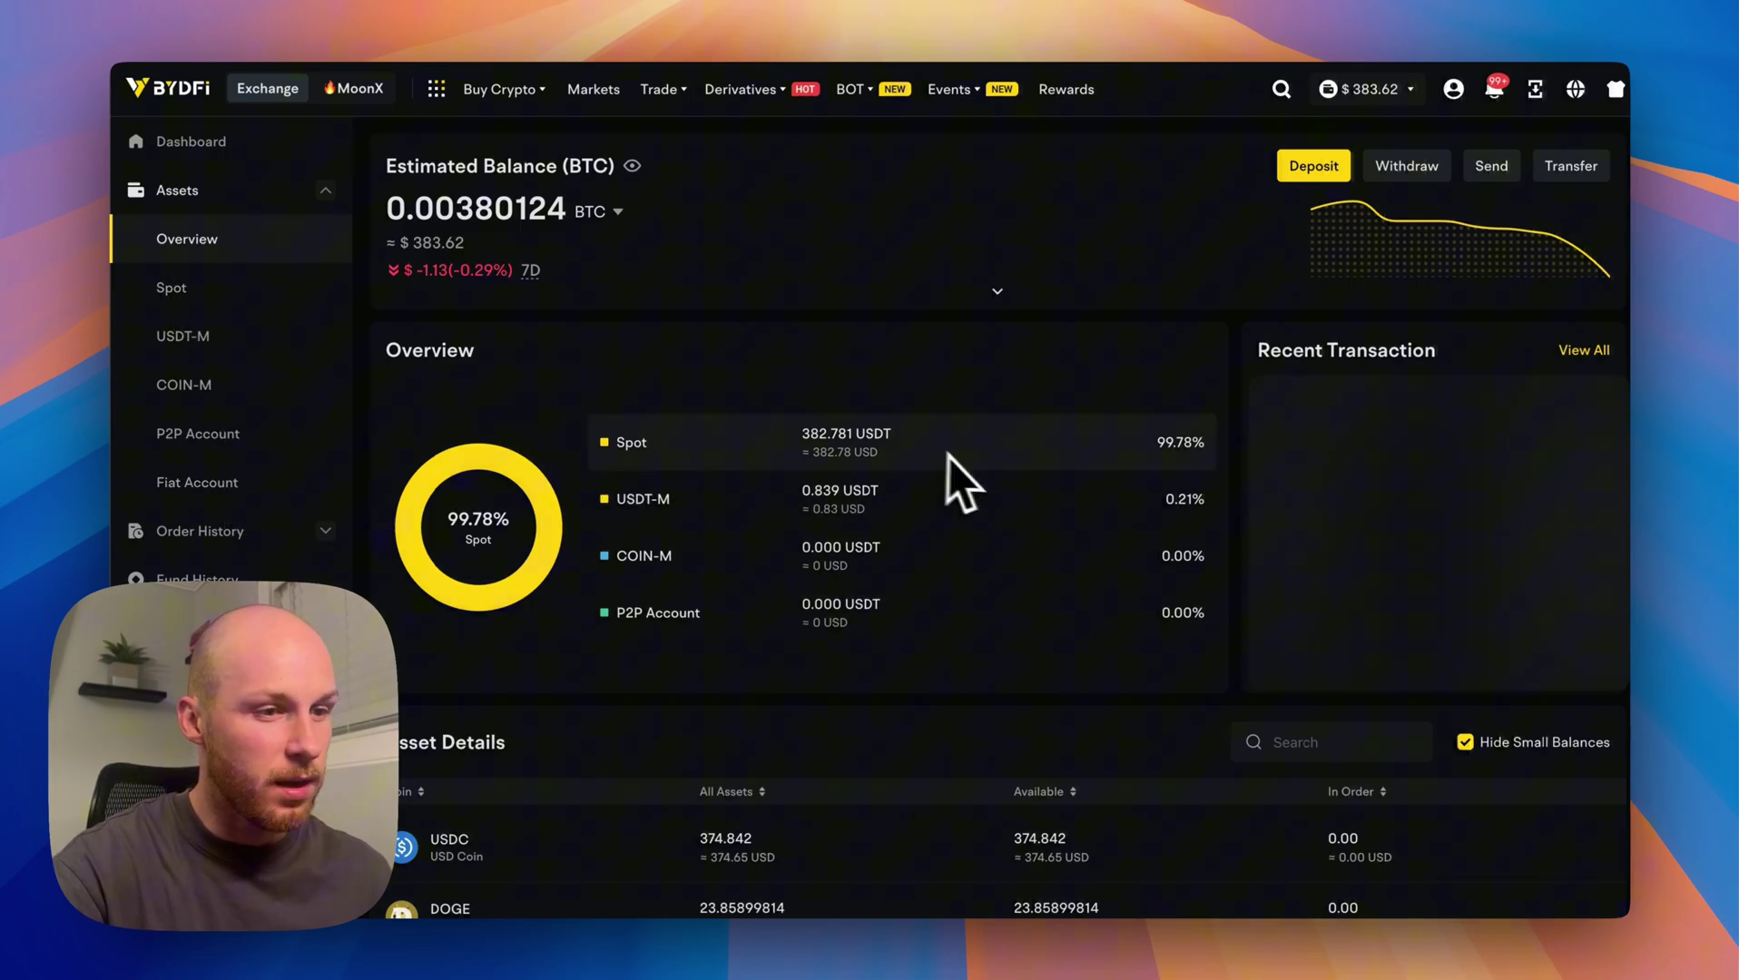
{"action": "mouse_move", "coordinate": [660, 91]}
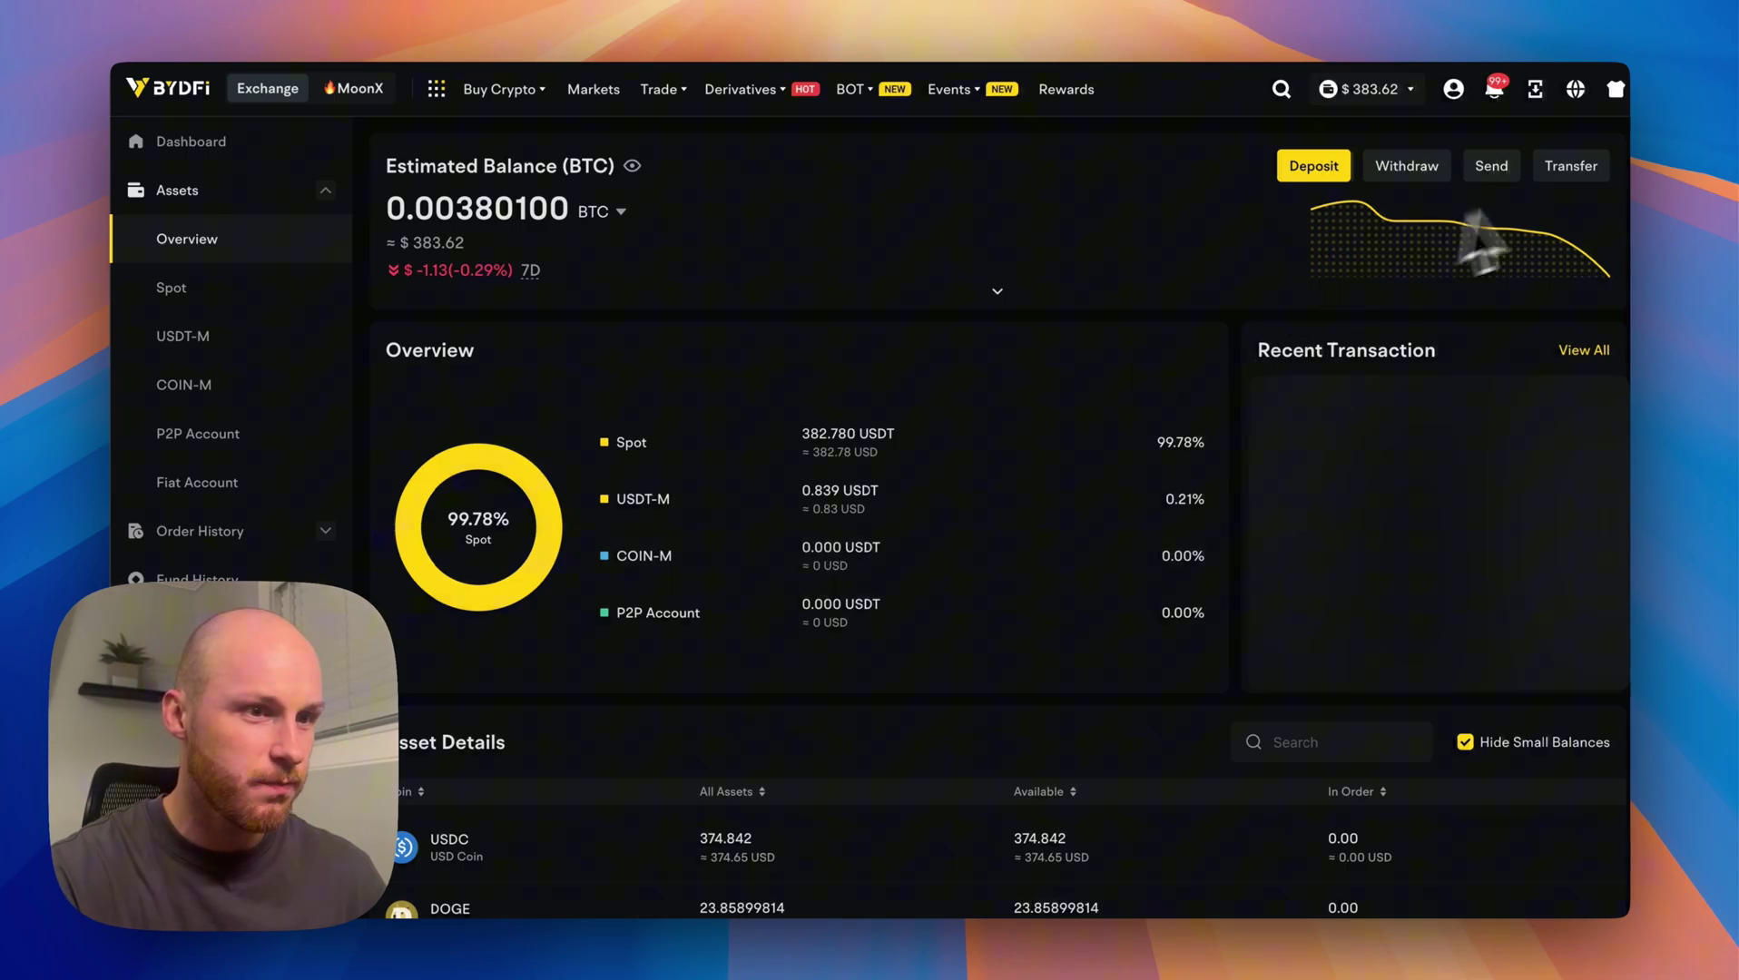
{"action": "left_click", "coordinate": [1572, 166]}
{"action": "left_click", "coordinate": [812, 338]}
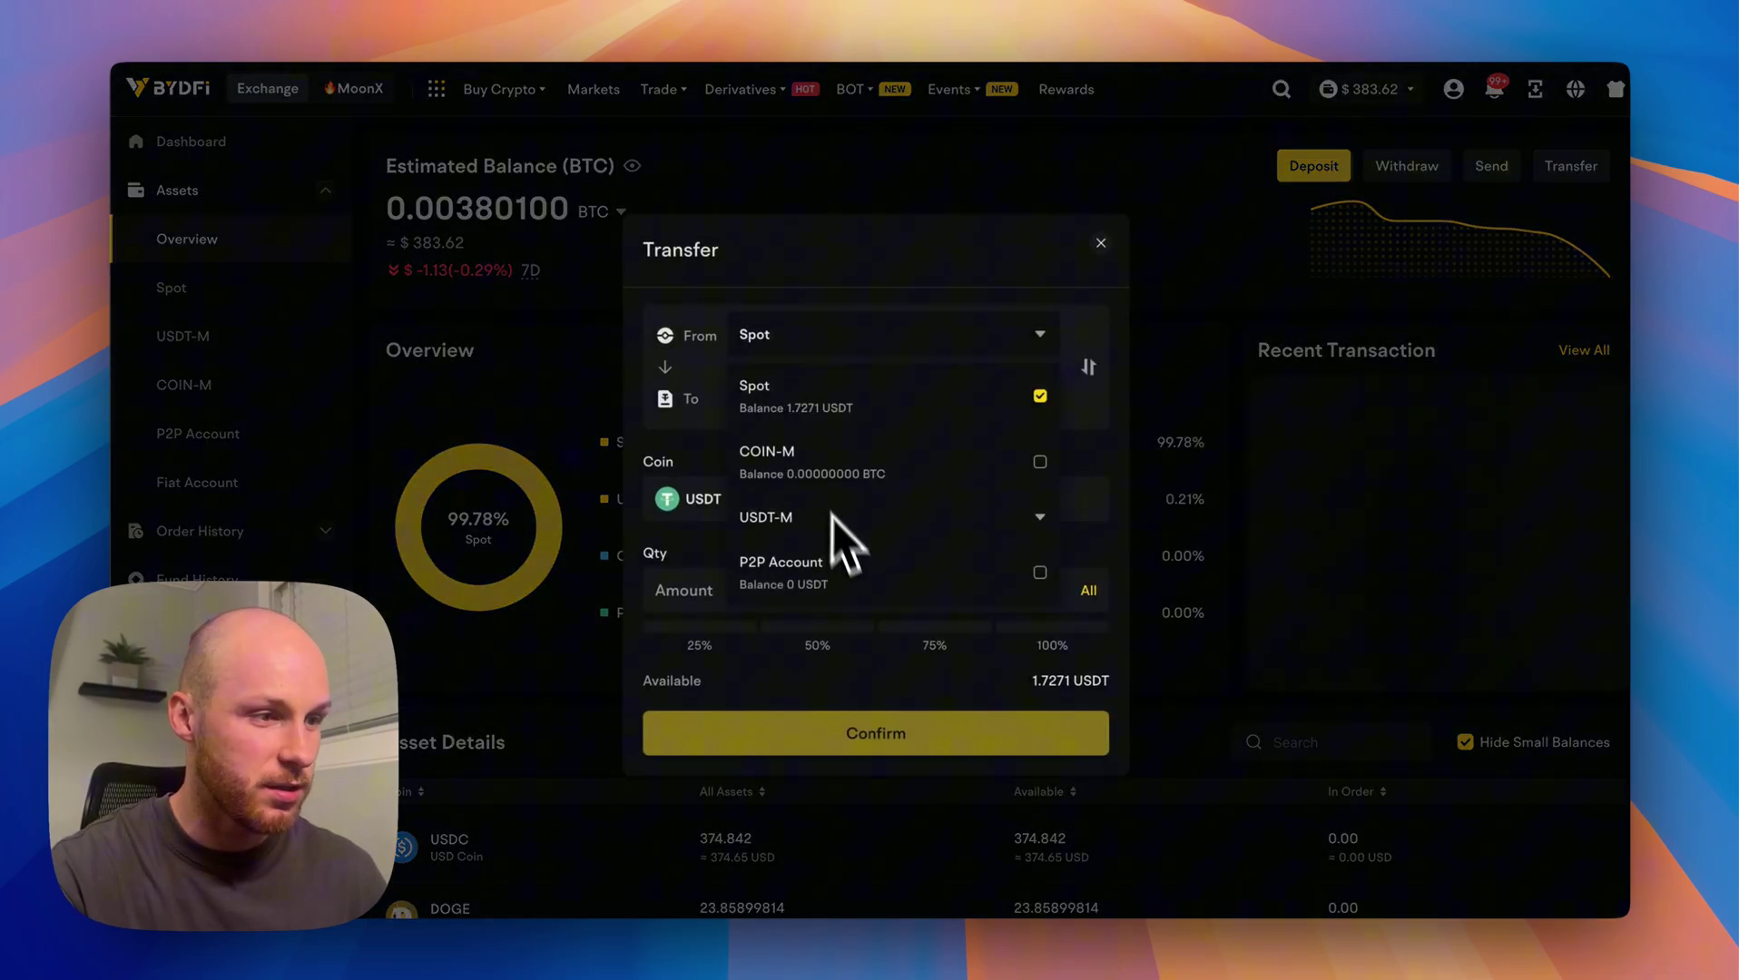
{"action": "left_click", "coordinate": [988, 331]}
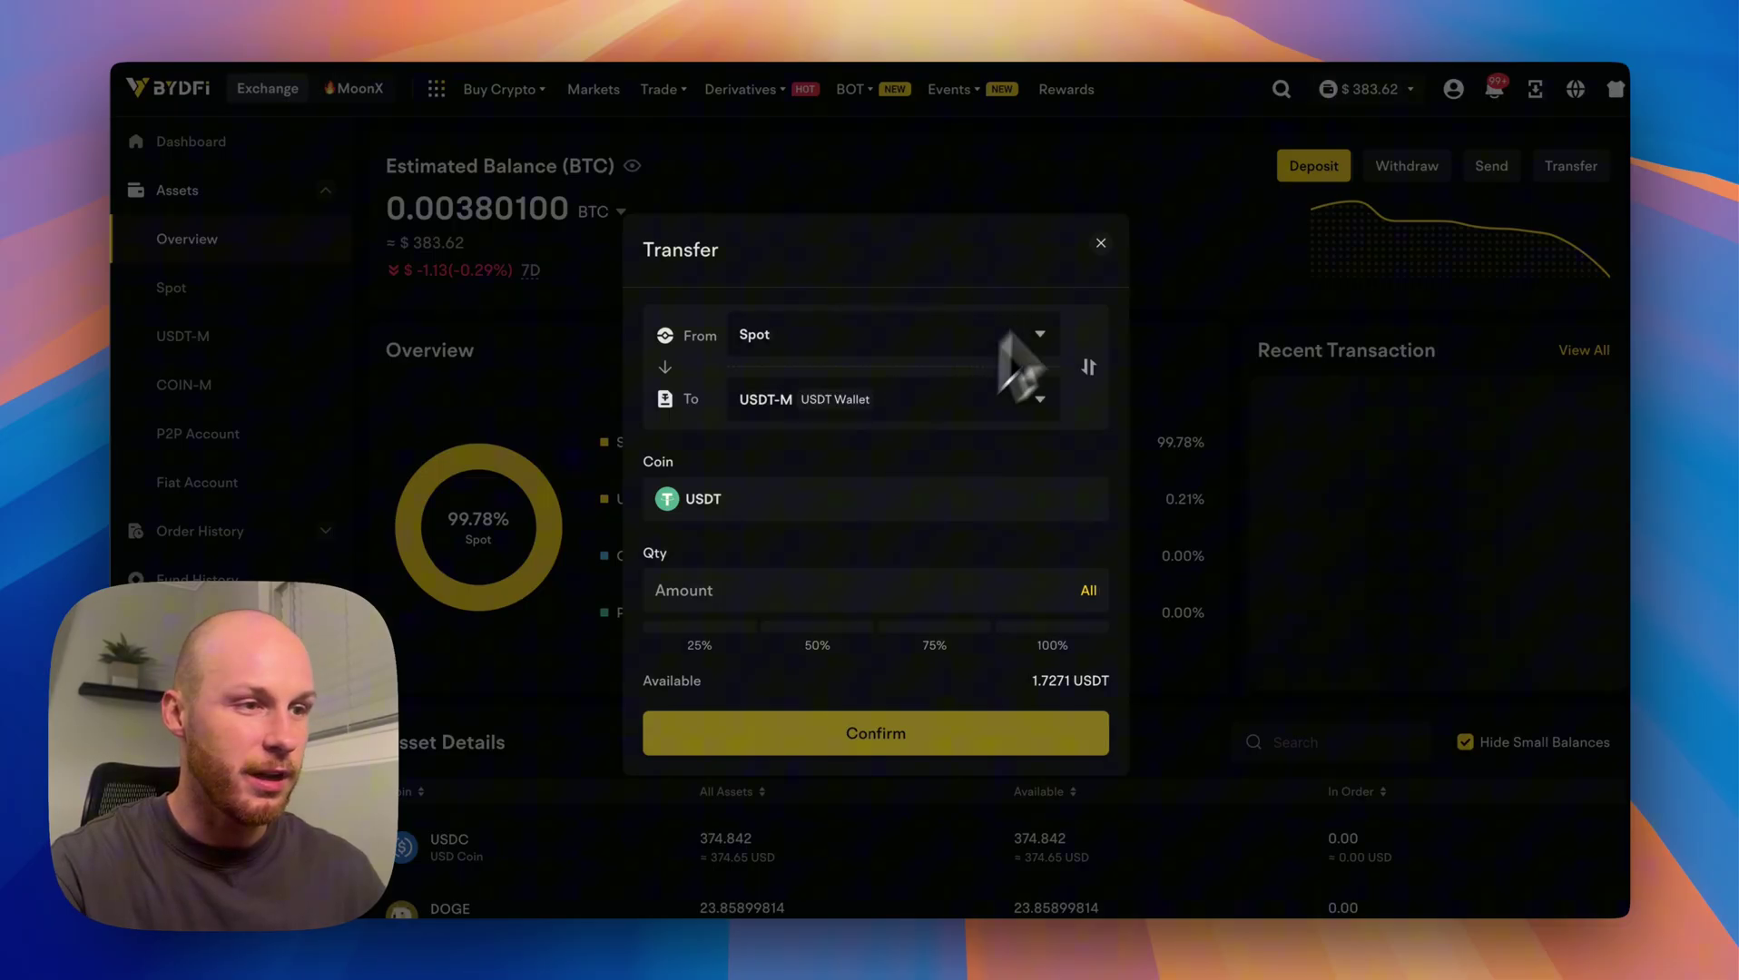
{"action": "left_click", "coordinate": [1101, 243]}
{"action": "left_click", "coordinate": [193, 143]}
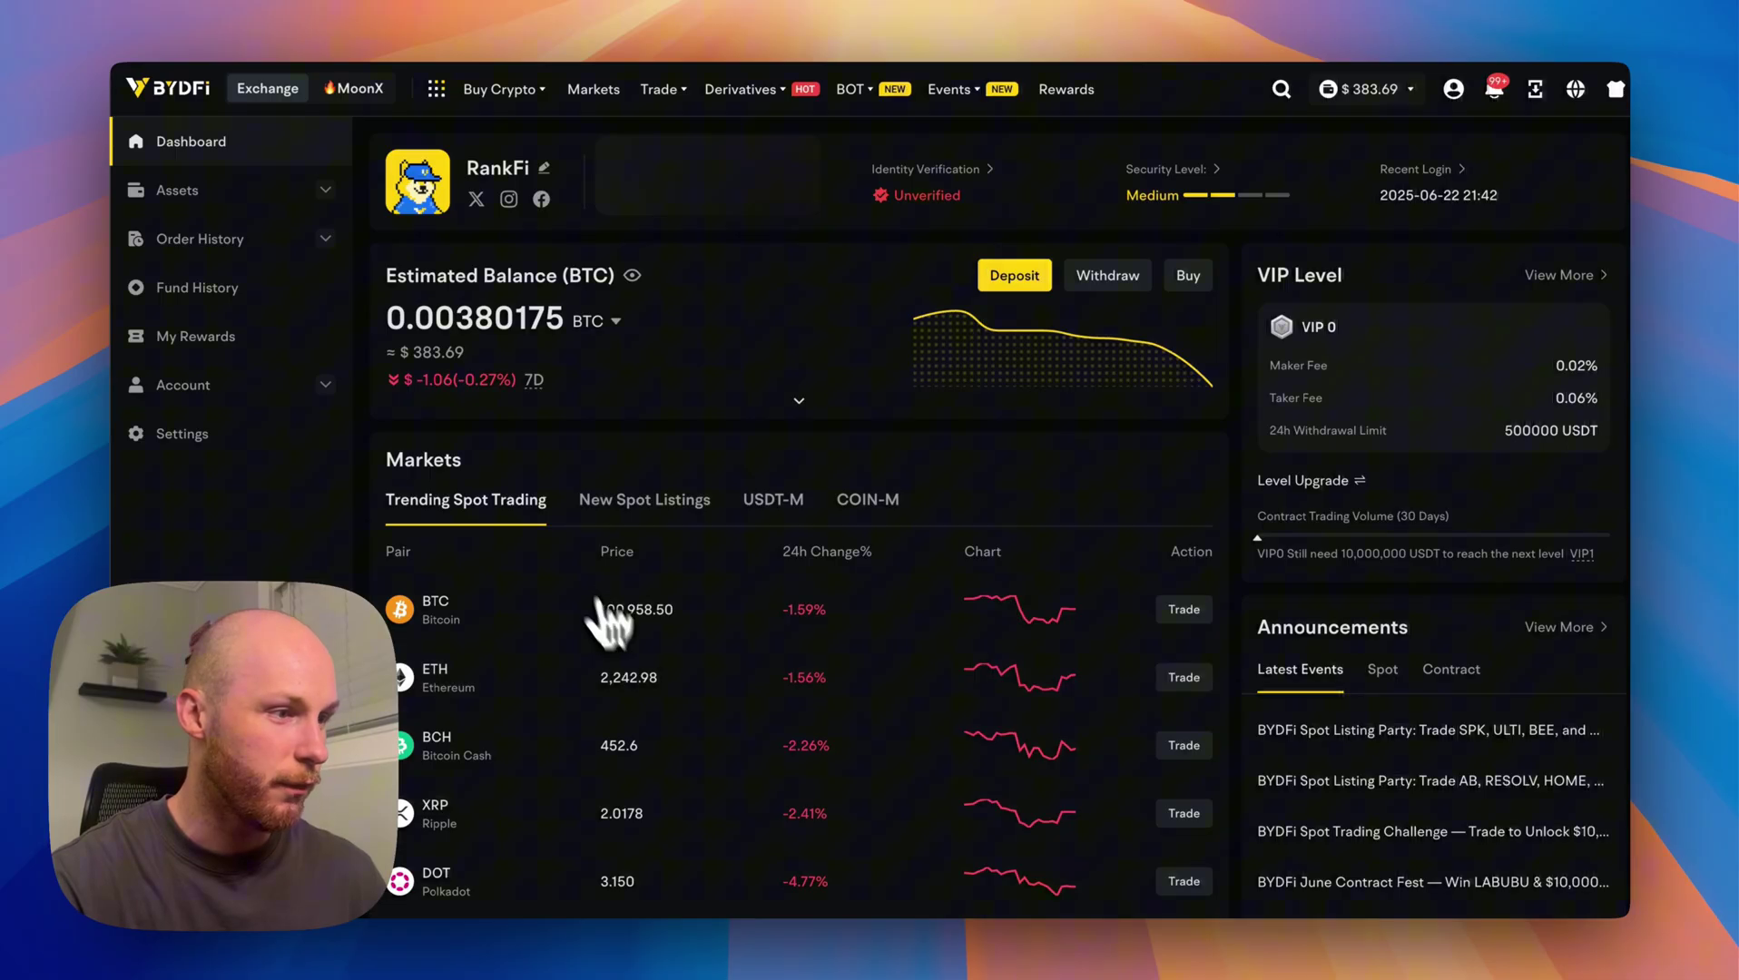
Open the USDT Deposit page and choose Solana as the deposit network.
{"action": "mouse_move", "coordinate": [1378, 109]}
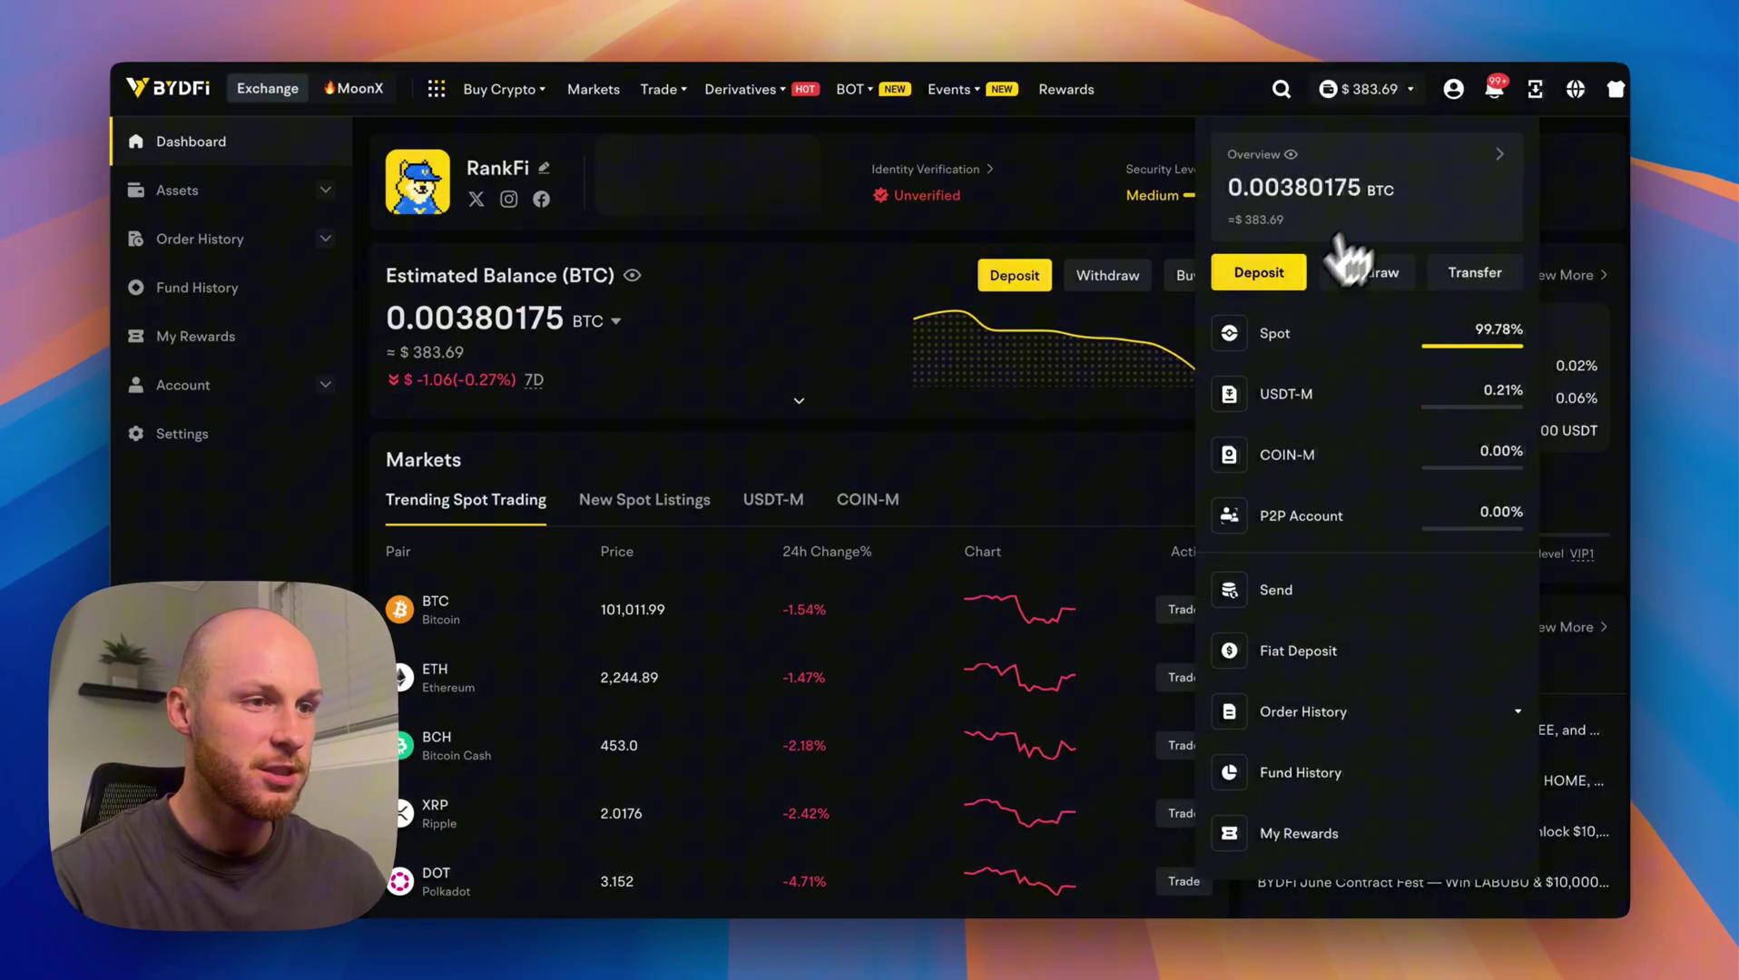
{"action": "left_click", "coordinate": [1240, 277]}
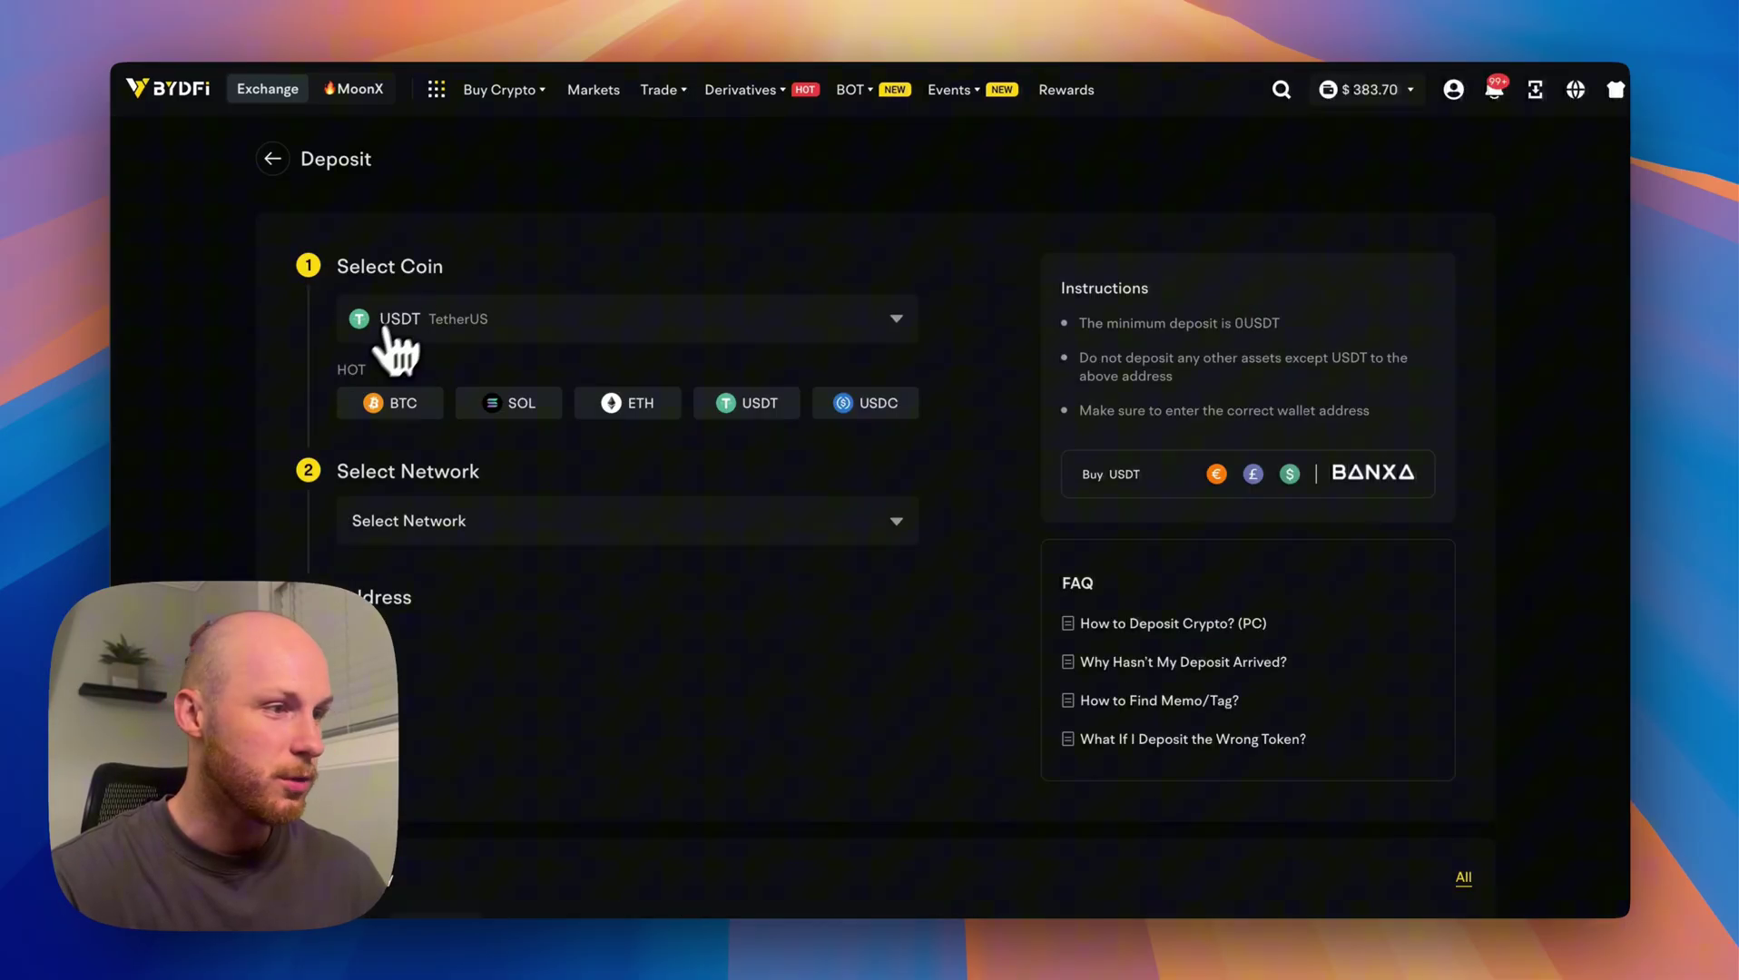
{"action": "mouse_move", "coordinate": [661, 90]}
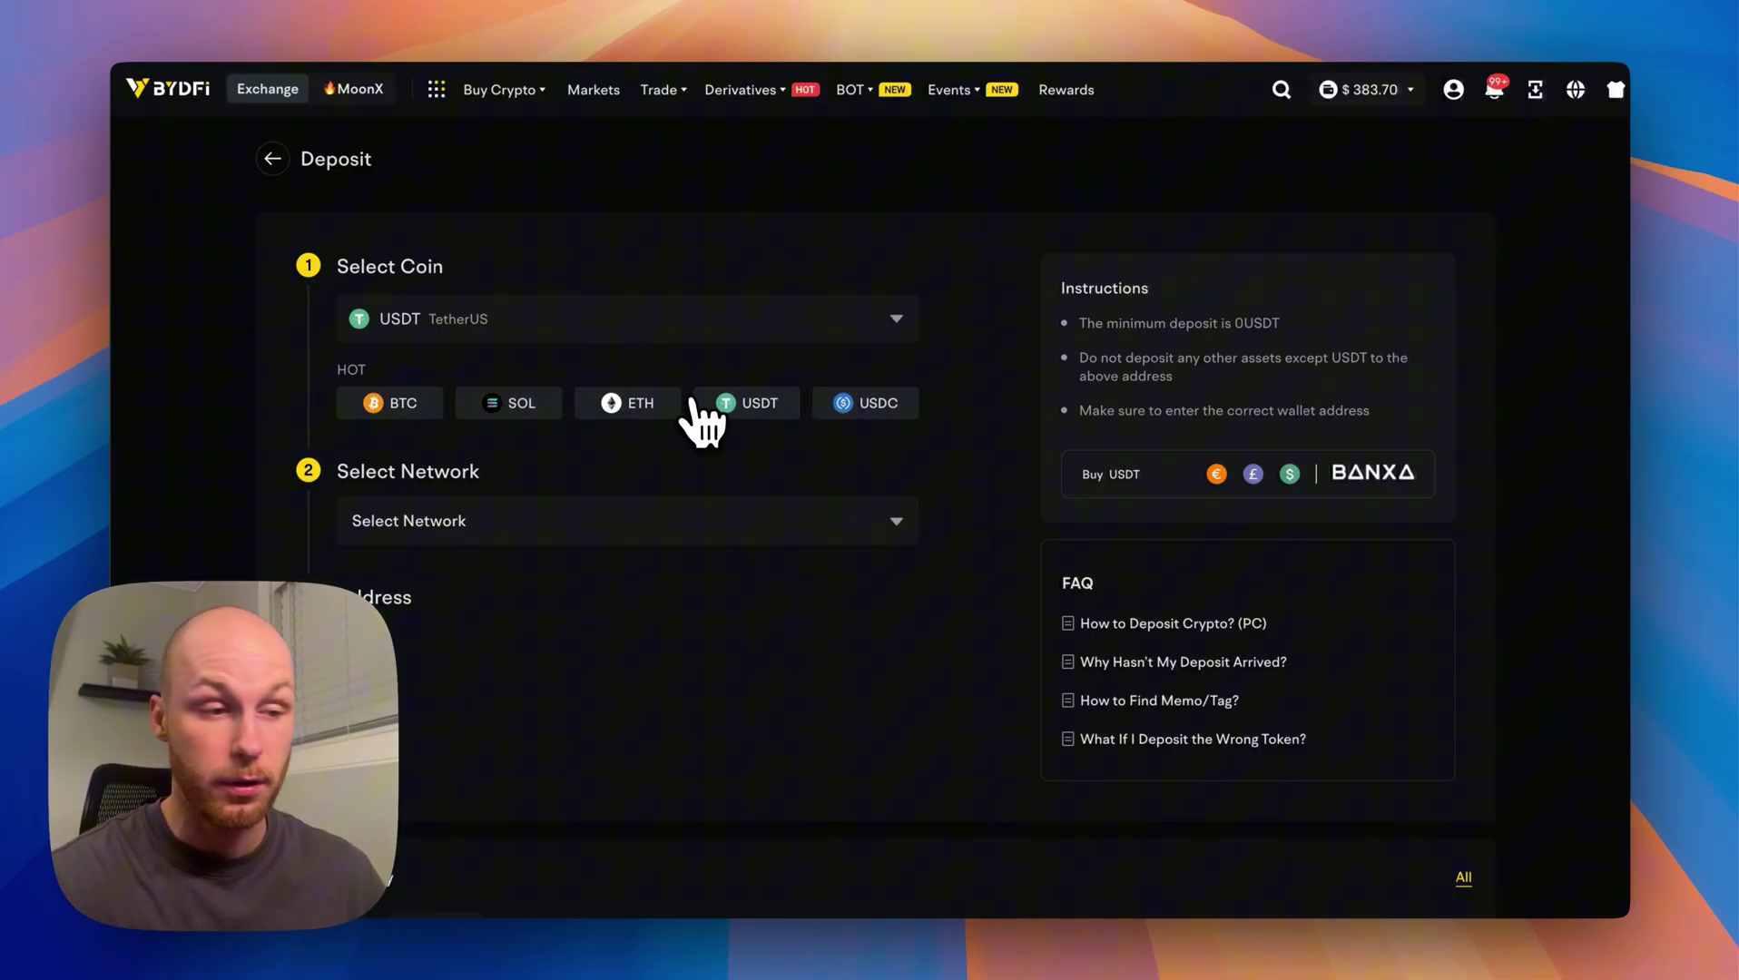
{"action": "left_click", "coordinate": [420, 522]}
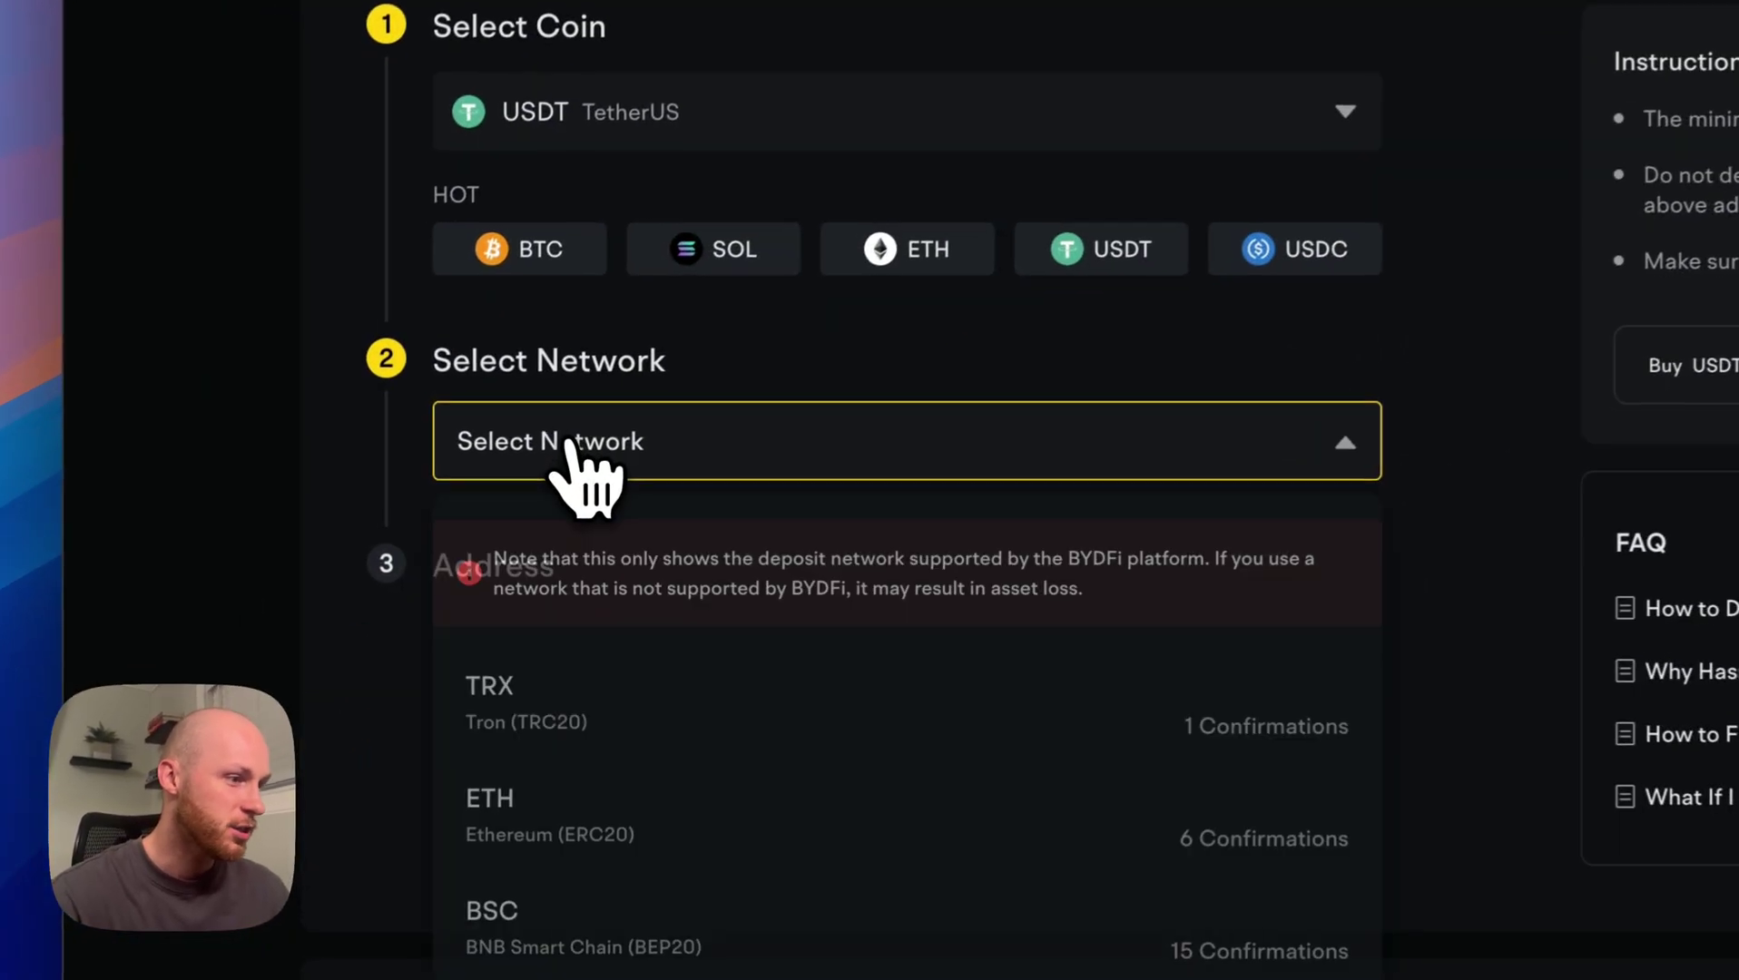
{"action": "scroll", "coordinate": [681, 699], "scroll_direction": "down", "scroll_amount": 6}
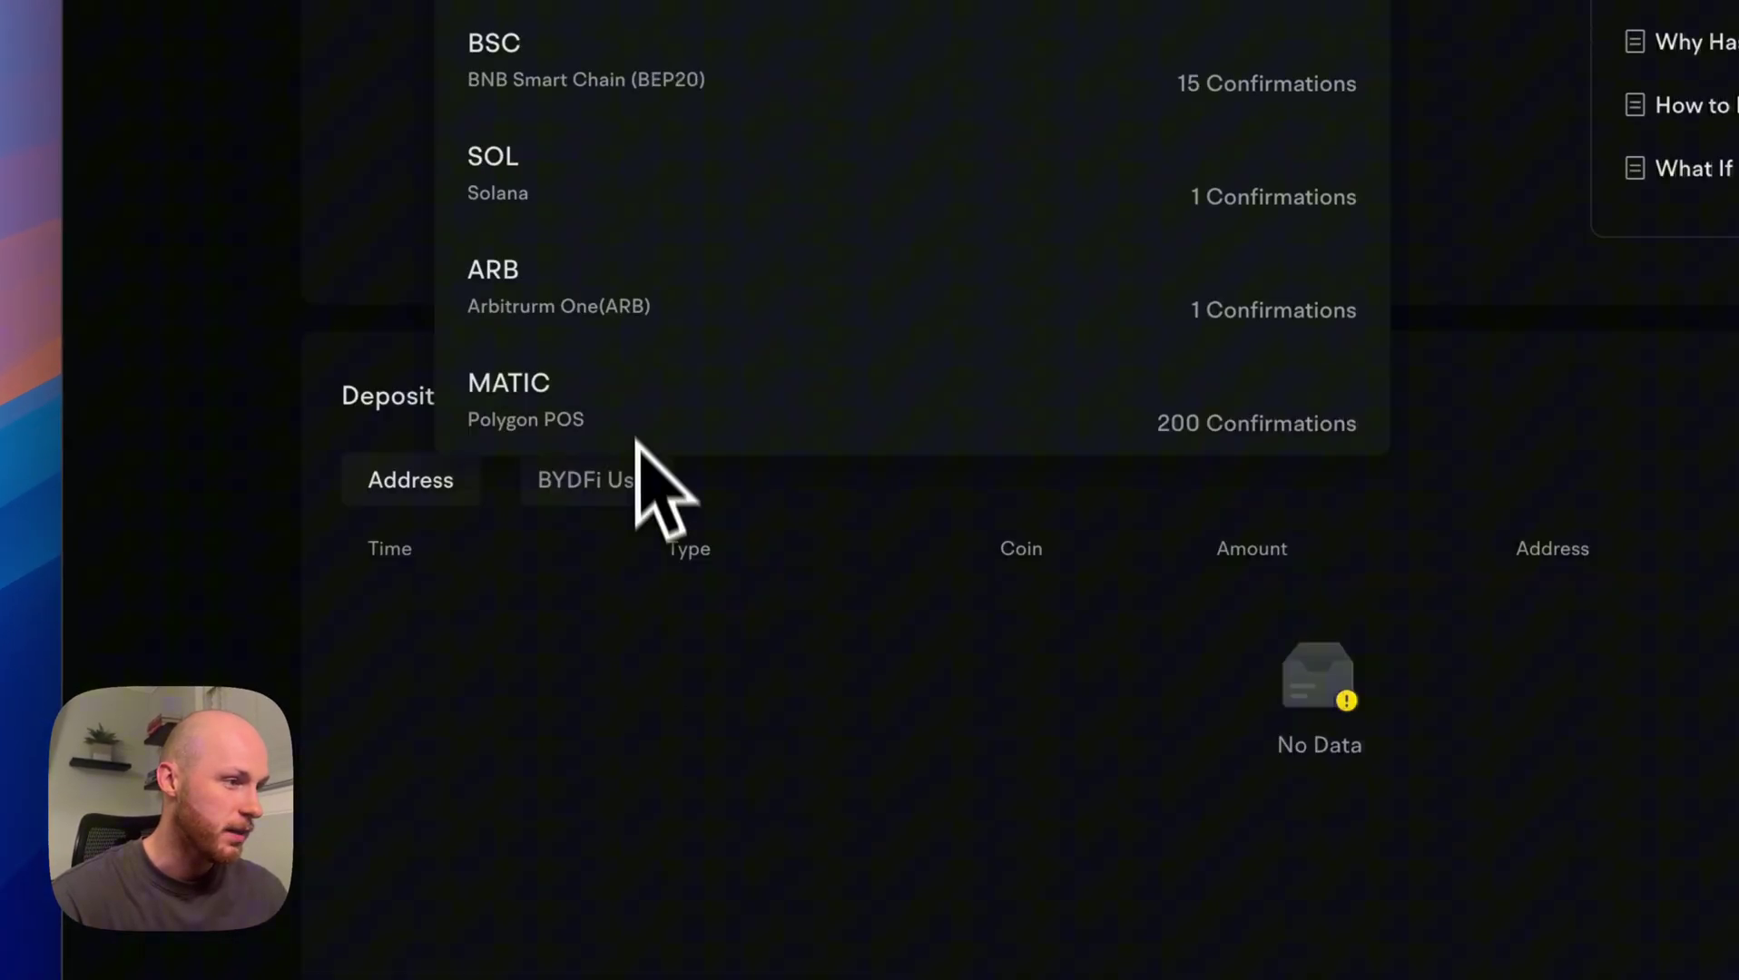
{"action": "scroll", "coordinate": [690, 544], "scroll_direction": "up", "scroll_amount": 5}
{"action": "scroll", "coordinate": [742, 667], "scroll_direction": "down", "scroll_amount": 2}
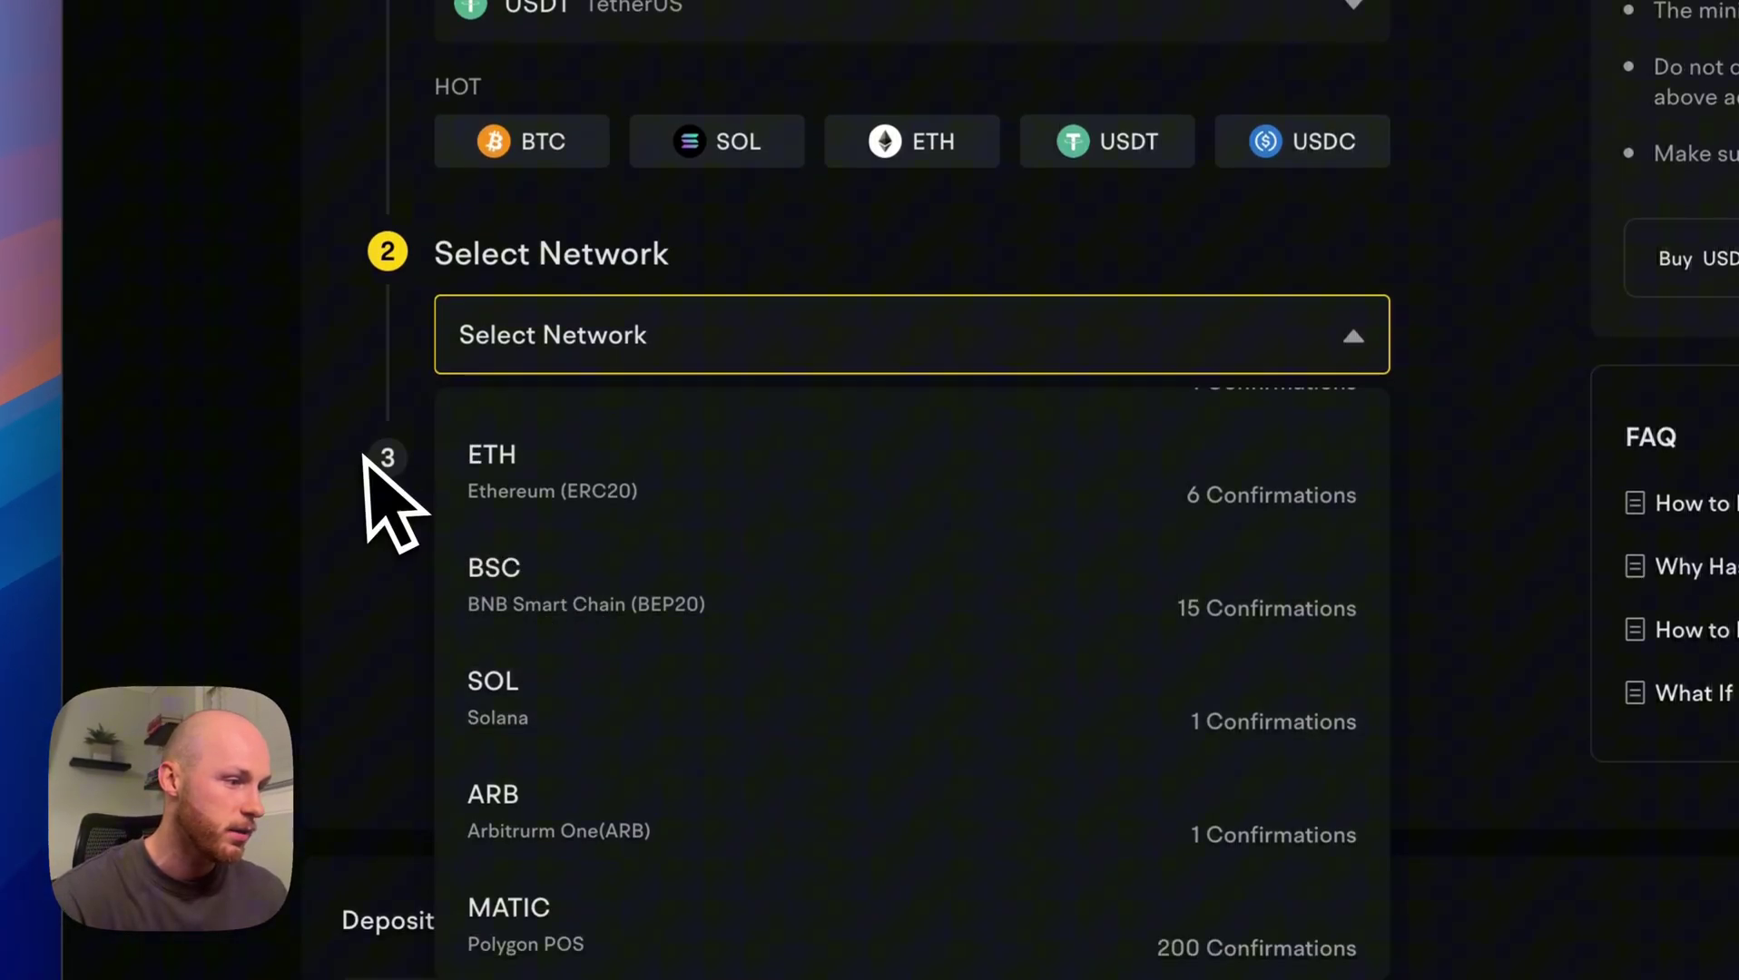
{"action": "scroll", "coordinate": [642, 772], "scroll_direction": "up", "scroll_amount": 3}
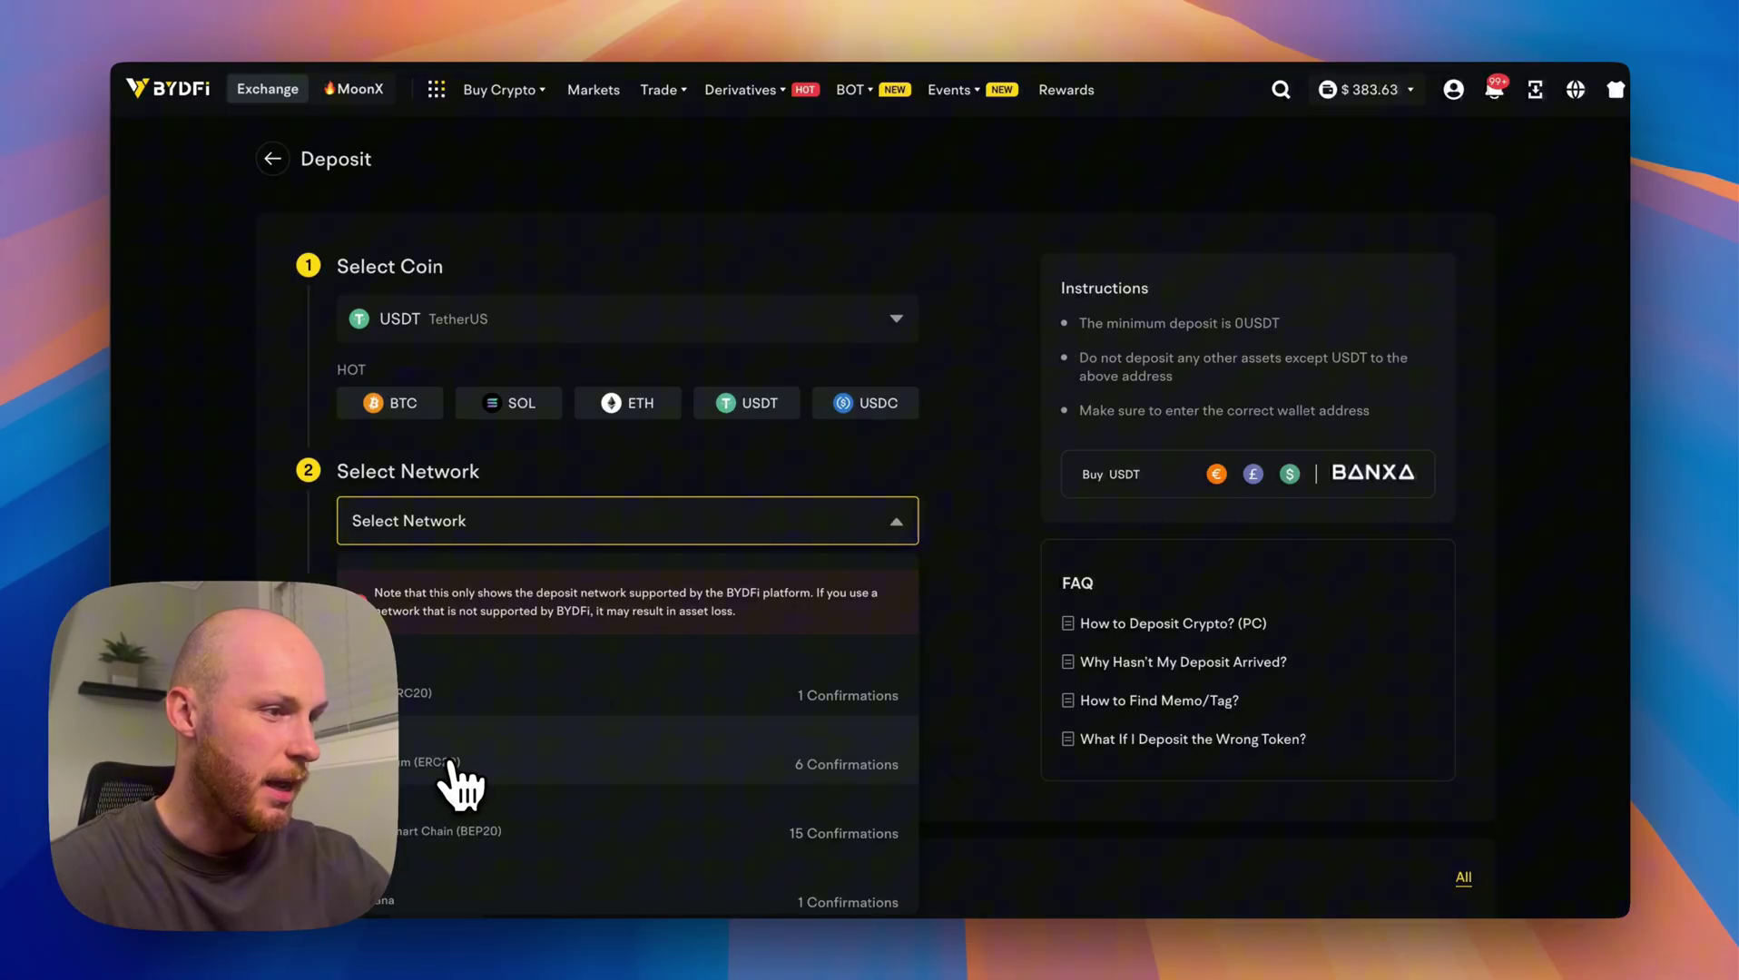
{"action": "left_click", "coordinate": [467, 899]}
Generate the Solana USDT deposit address and copy it.
{"action": "scroll", "coordinate": [635, 690], "scroll_direction": "down", "scroll_amount": 2}
{"action": "left_click", "coordinate": [676, 638]}
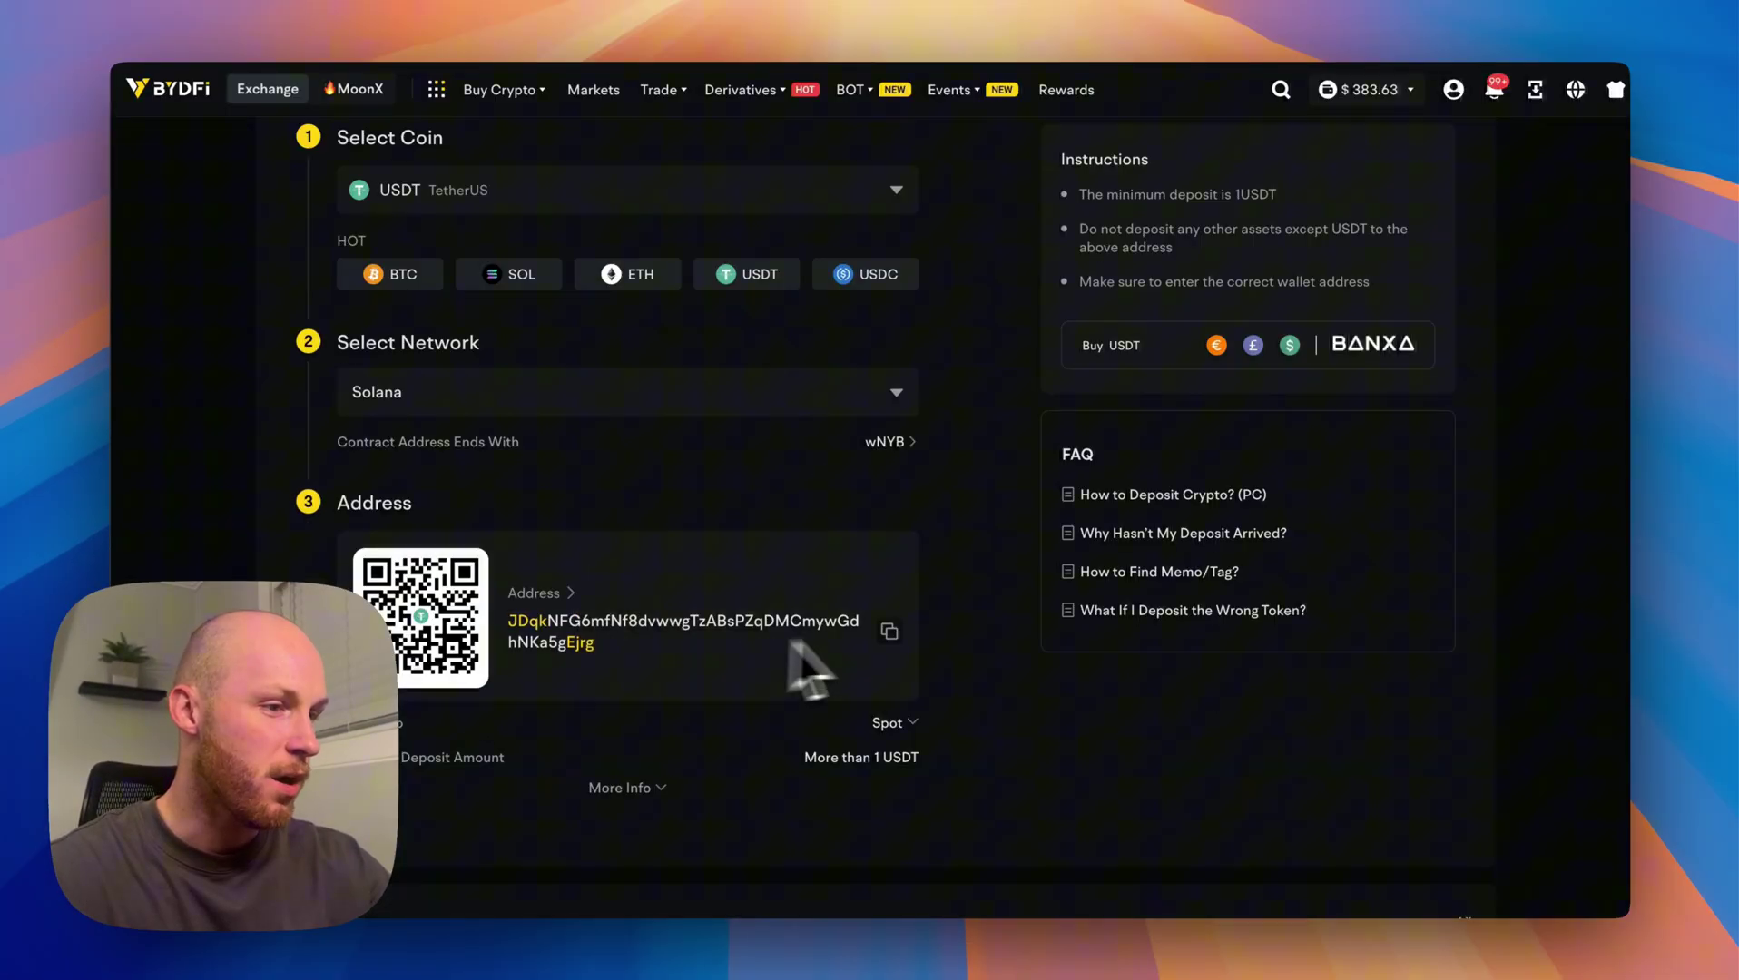
{"action": "left_click", "coordinate": [889, 631]}
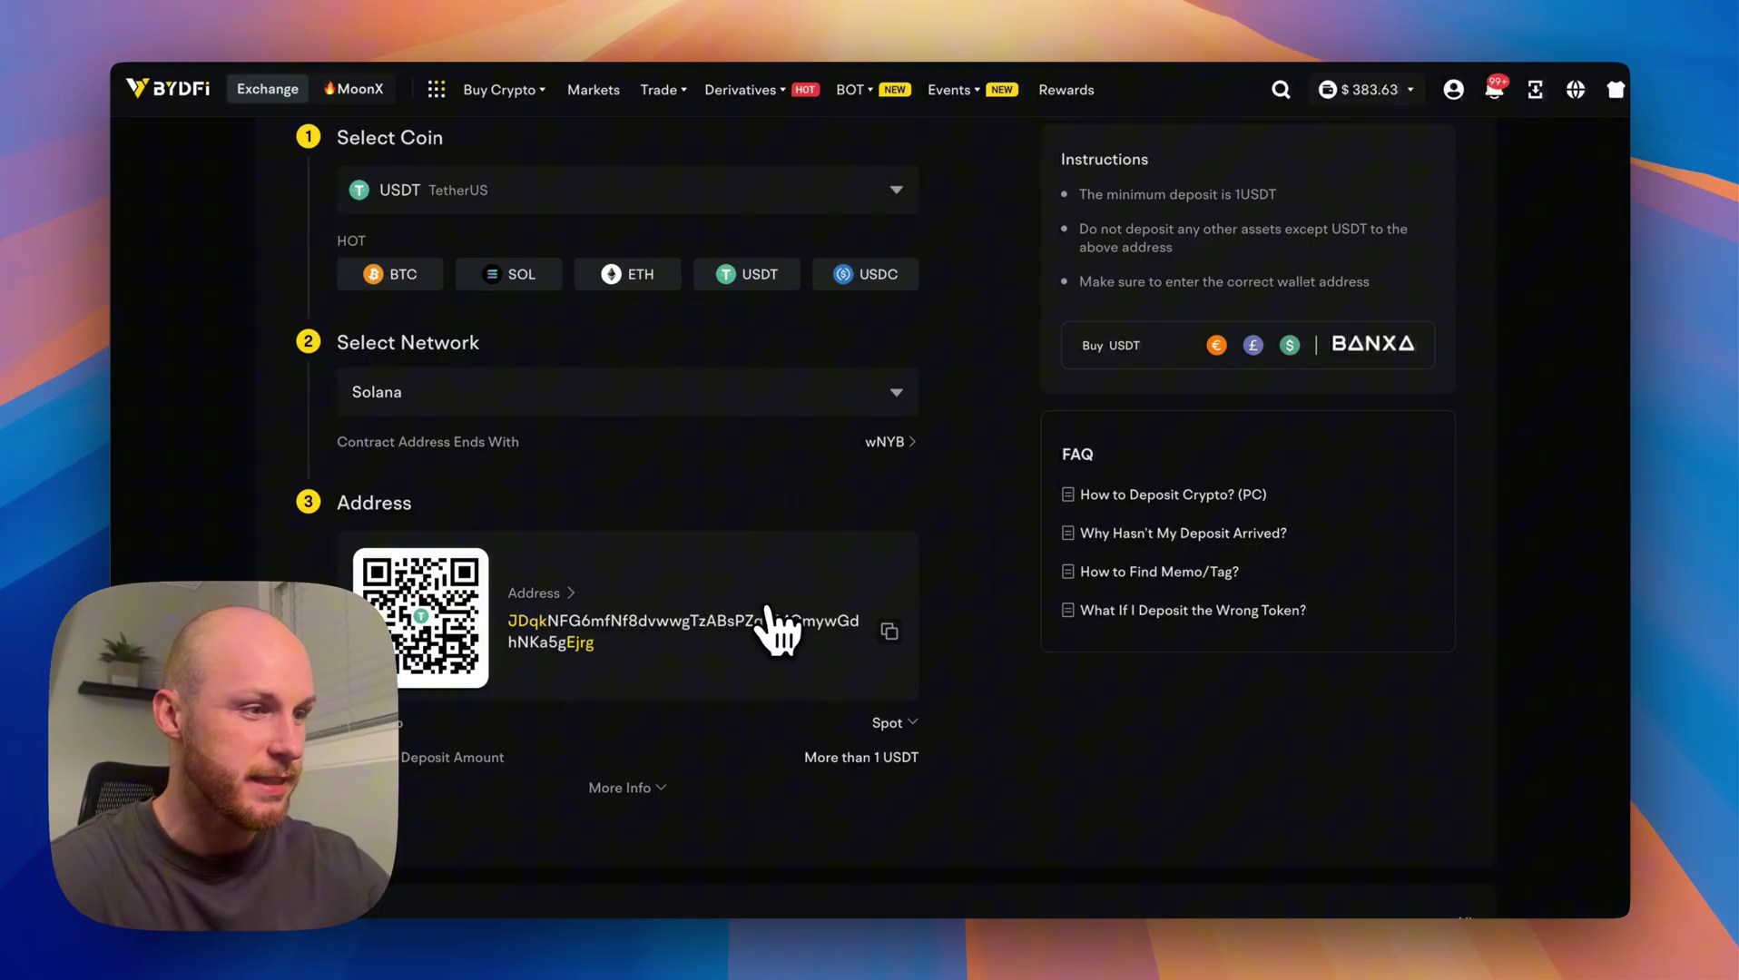
{"action": "left_click_drag", "start_coordinate": [337, 343], "coordinate": [645, 344]}
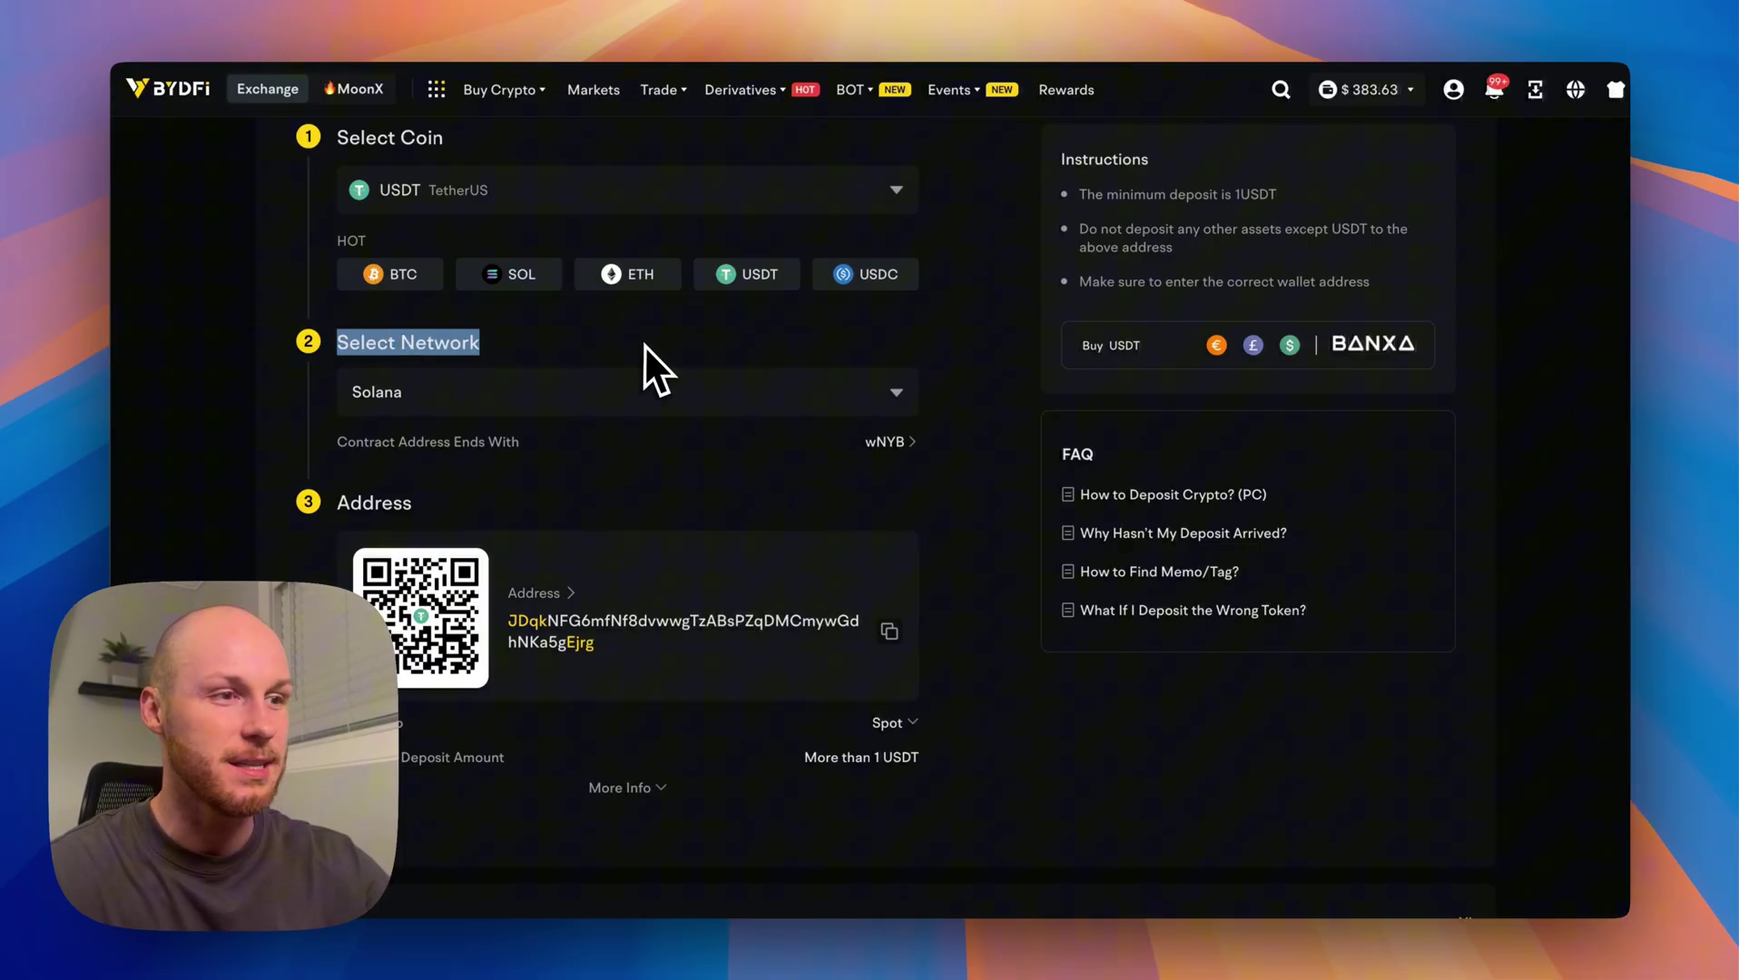
{"action": "left_click", "coordinate": [646, 347]}
{"action": "scroll", "coordinate": [637, 649], "scroll_direction": "up", "scroll_amount": 2}
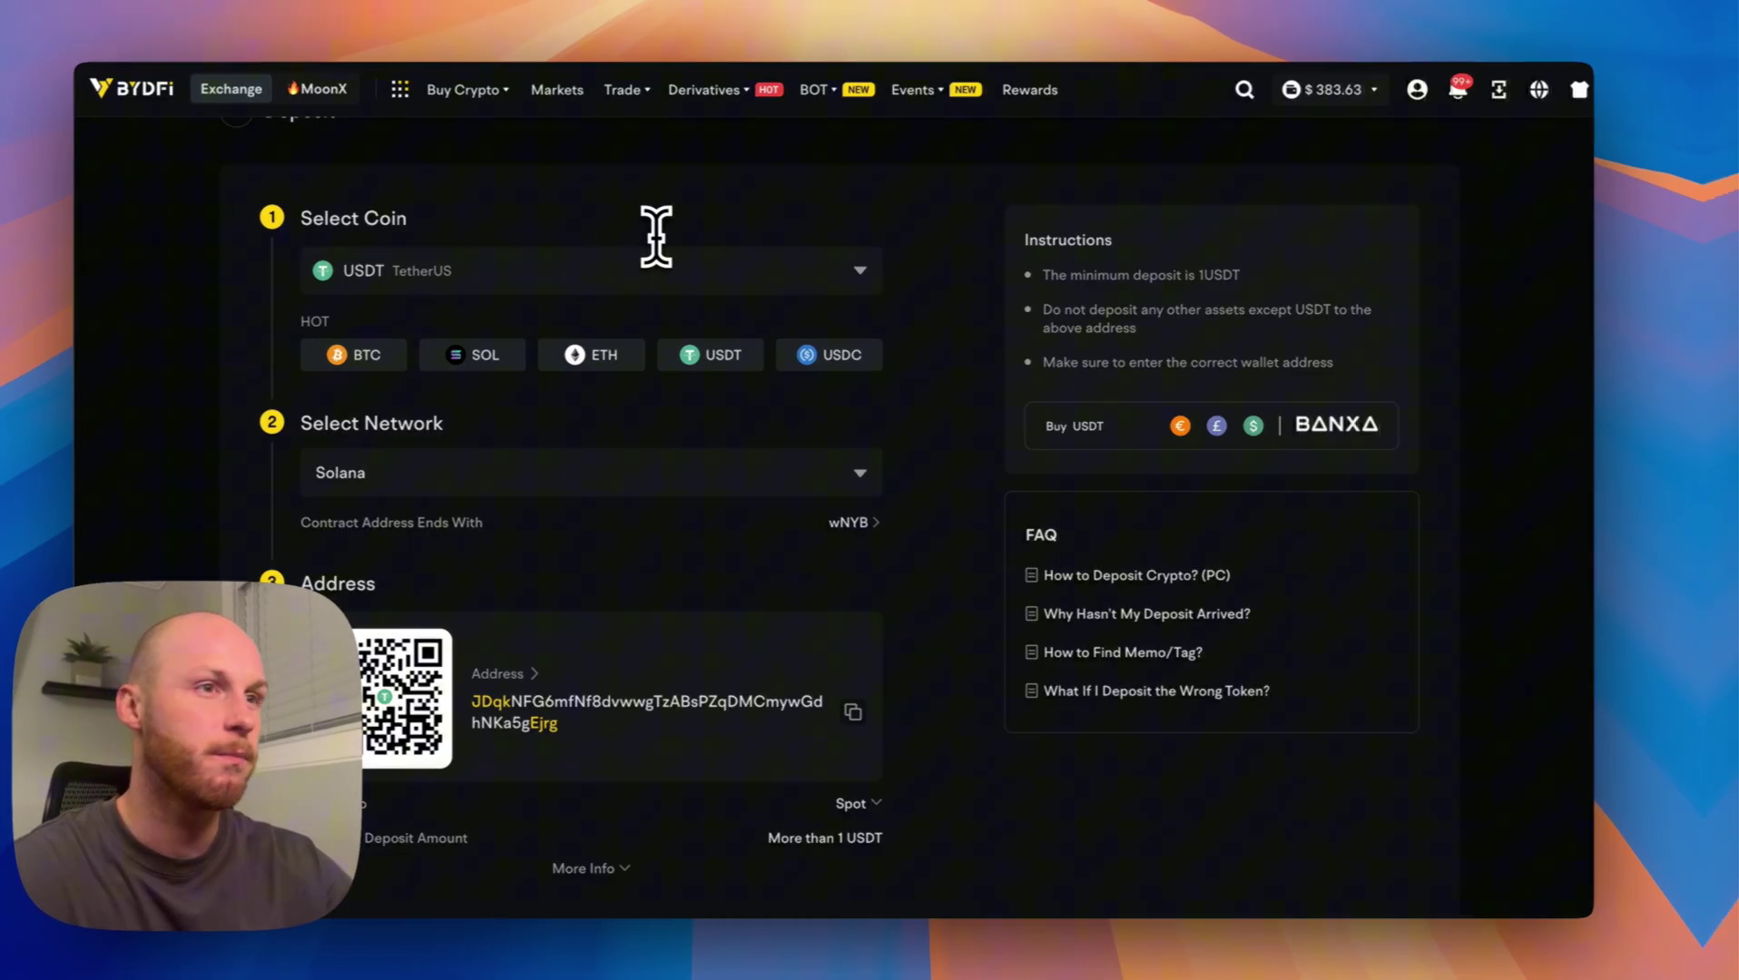
Open One-Click Buy/Sell and browse the payment currency list.
{"action": "mouse_move", "coordinate": [504, 91]}
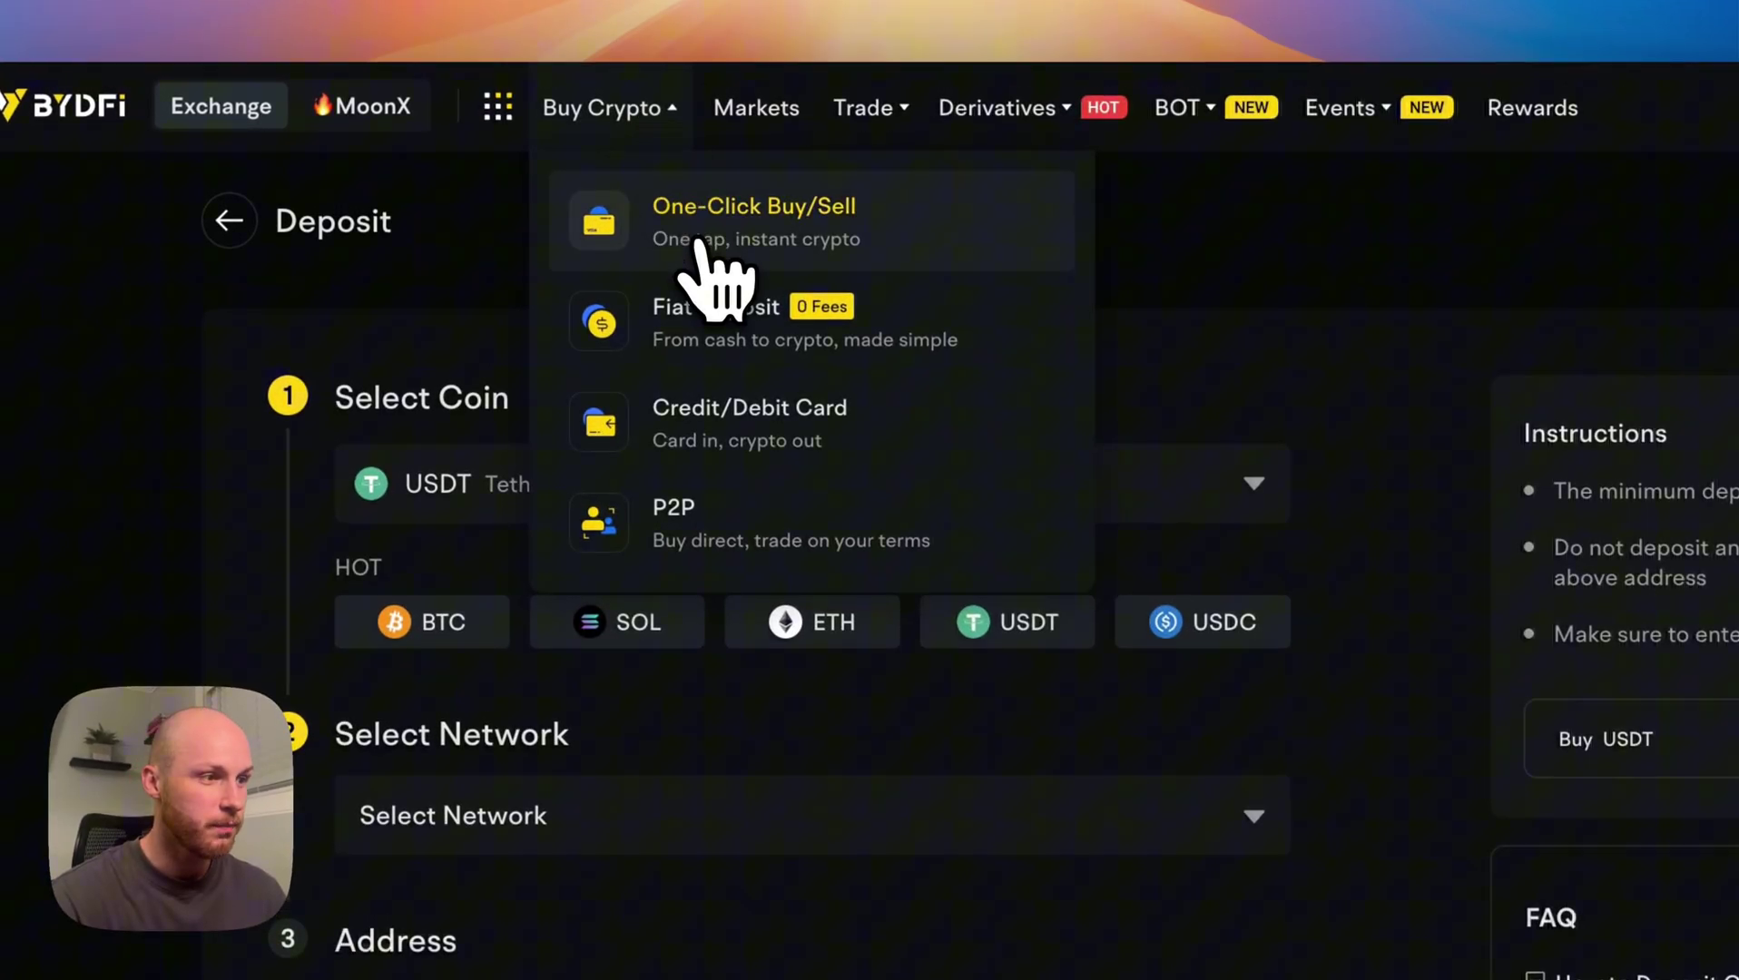
{"action": "left_click", "coordinate": [718, 206]}
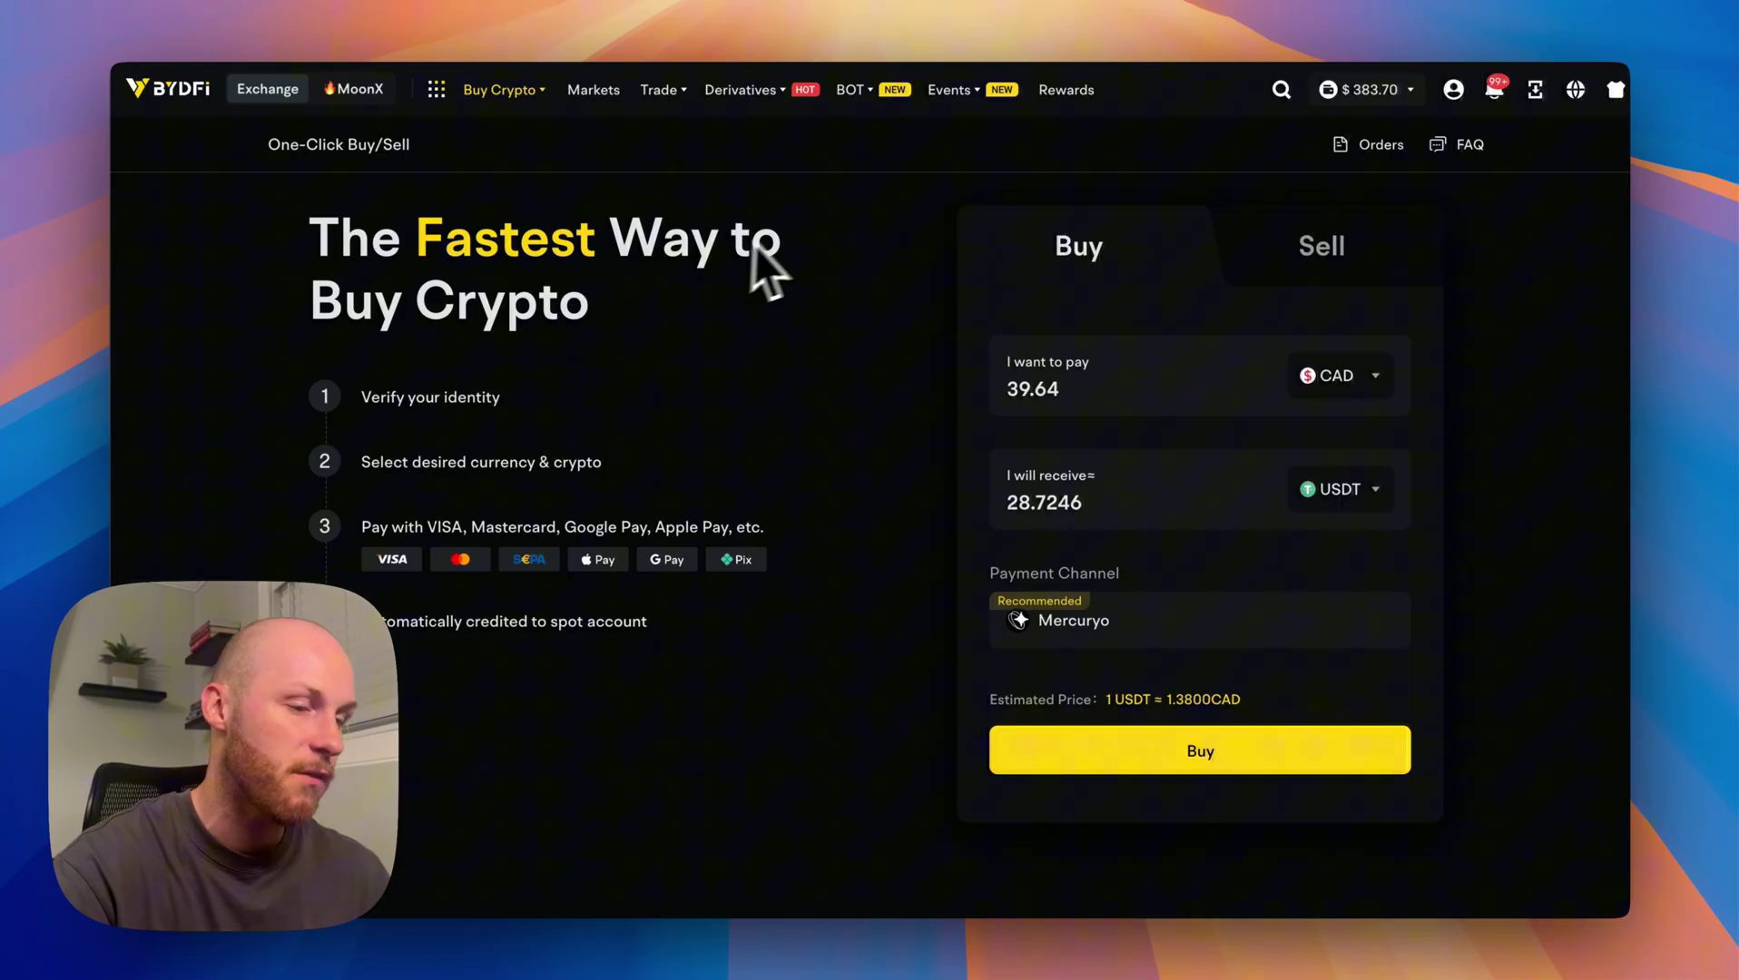
{"action": "left_click", "coordinate": [1308, 377]}
{"action": "scroll", "coordinate": [1098, 627], "scroll_direction": "down", "scroll_amount": 10}
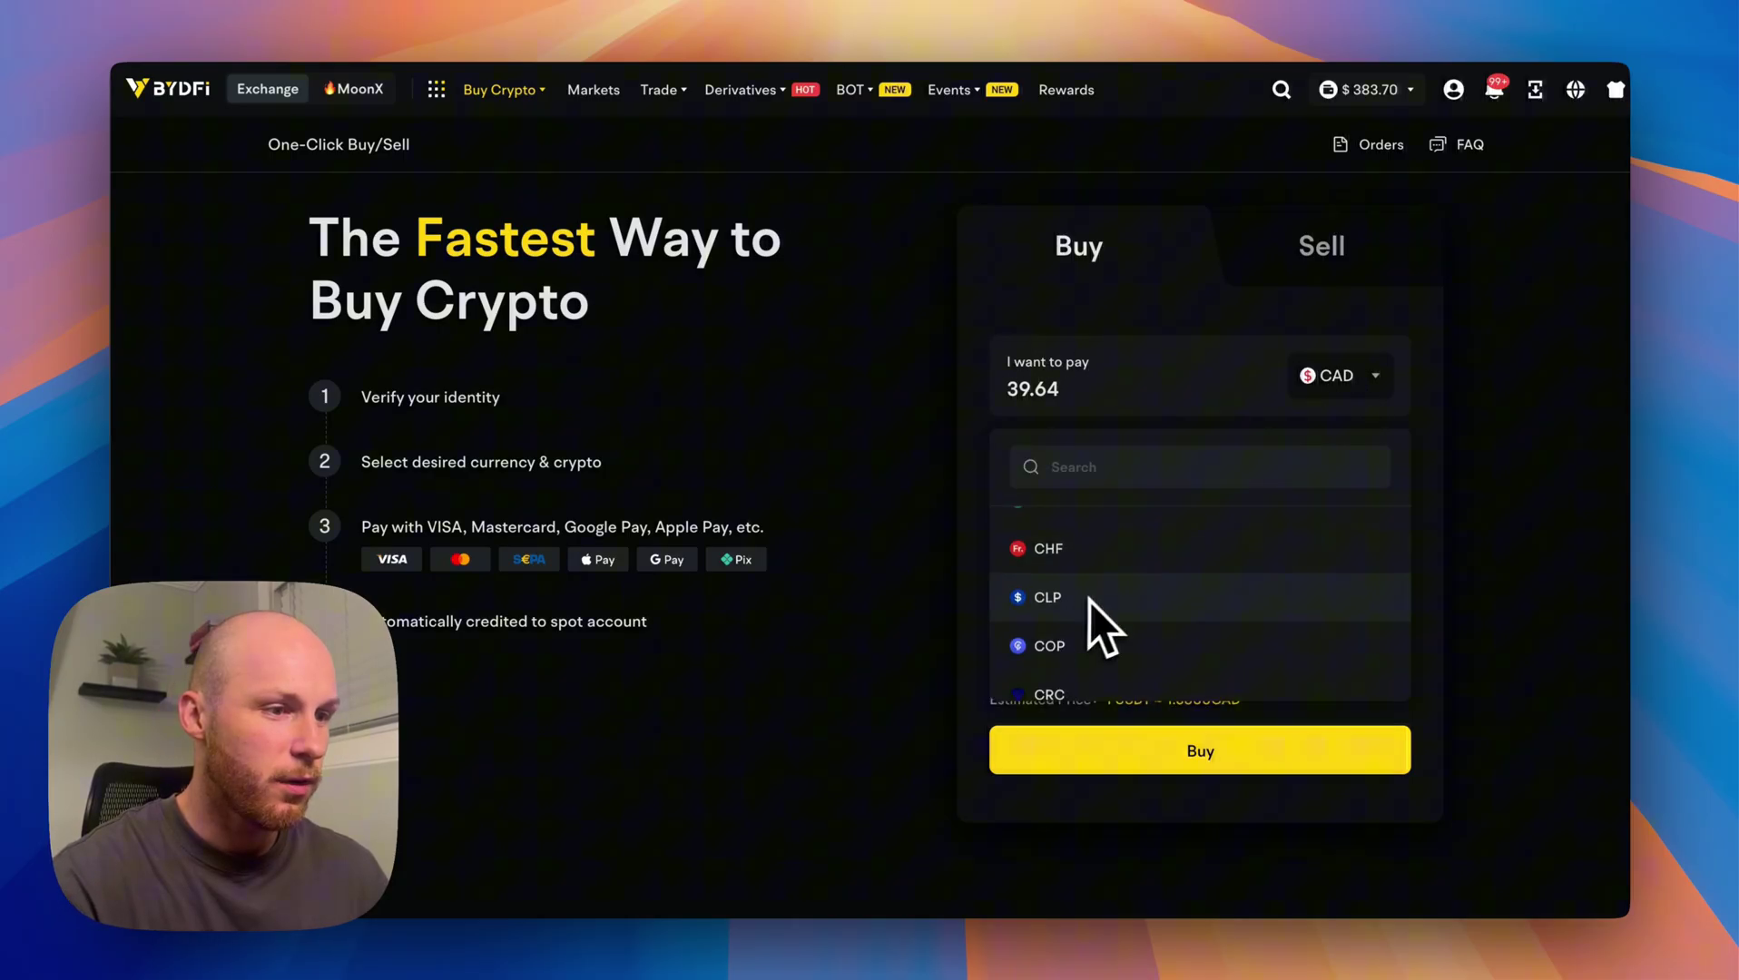
{"action": "scroll", "coordinate": [1118, 659], "scroll_direction": "up", "scroll_amount": 5}
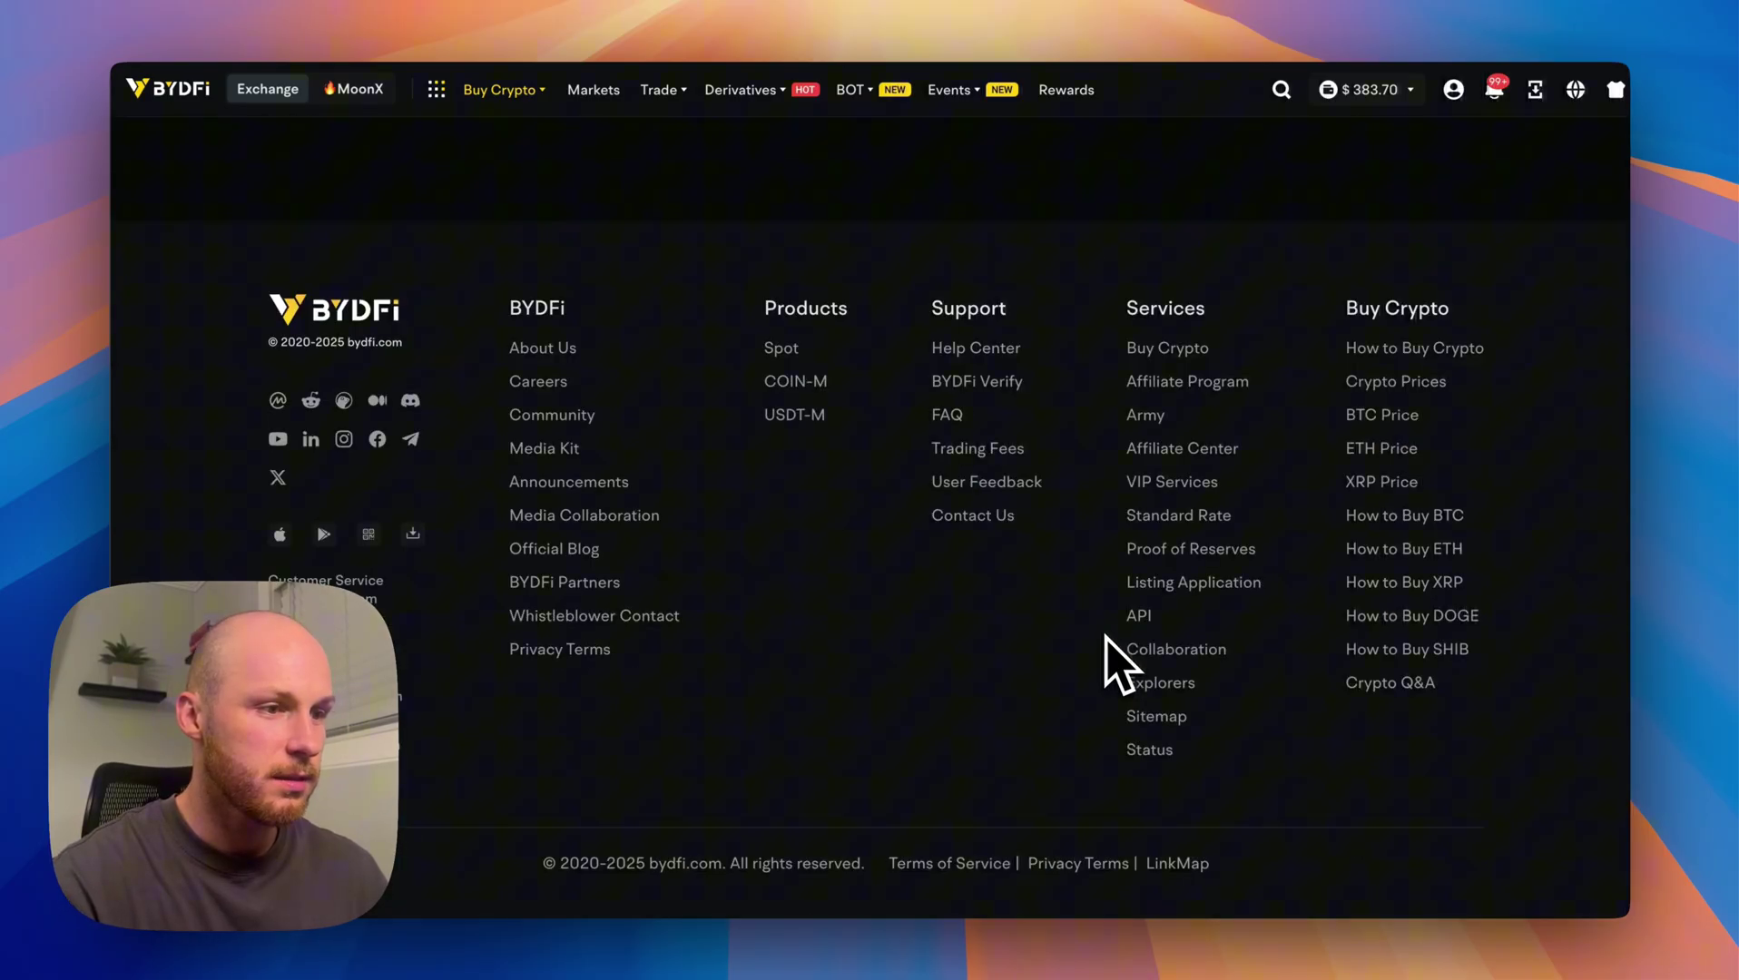
{"action": "scroll", "coordinate": [1121, 658], "scroll_direction": "up", "scroll_amount": 3}
Attempt buying USDT for 100 CAD (72.4637 USDT) and dismiss the identity verification requirement.
{"action": "left_click", "coordinate": [1106, 388]}
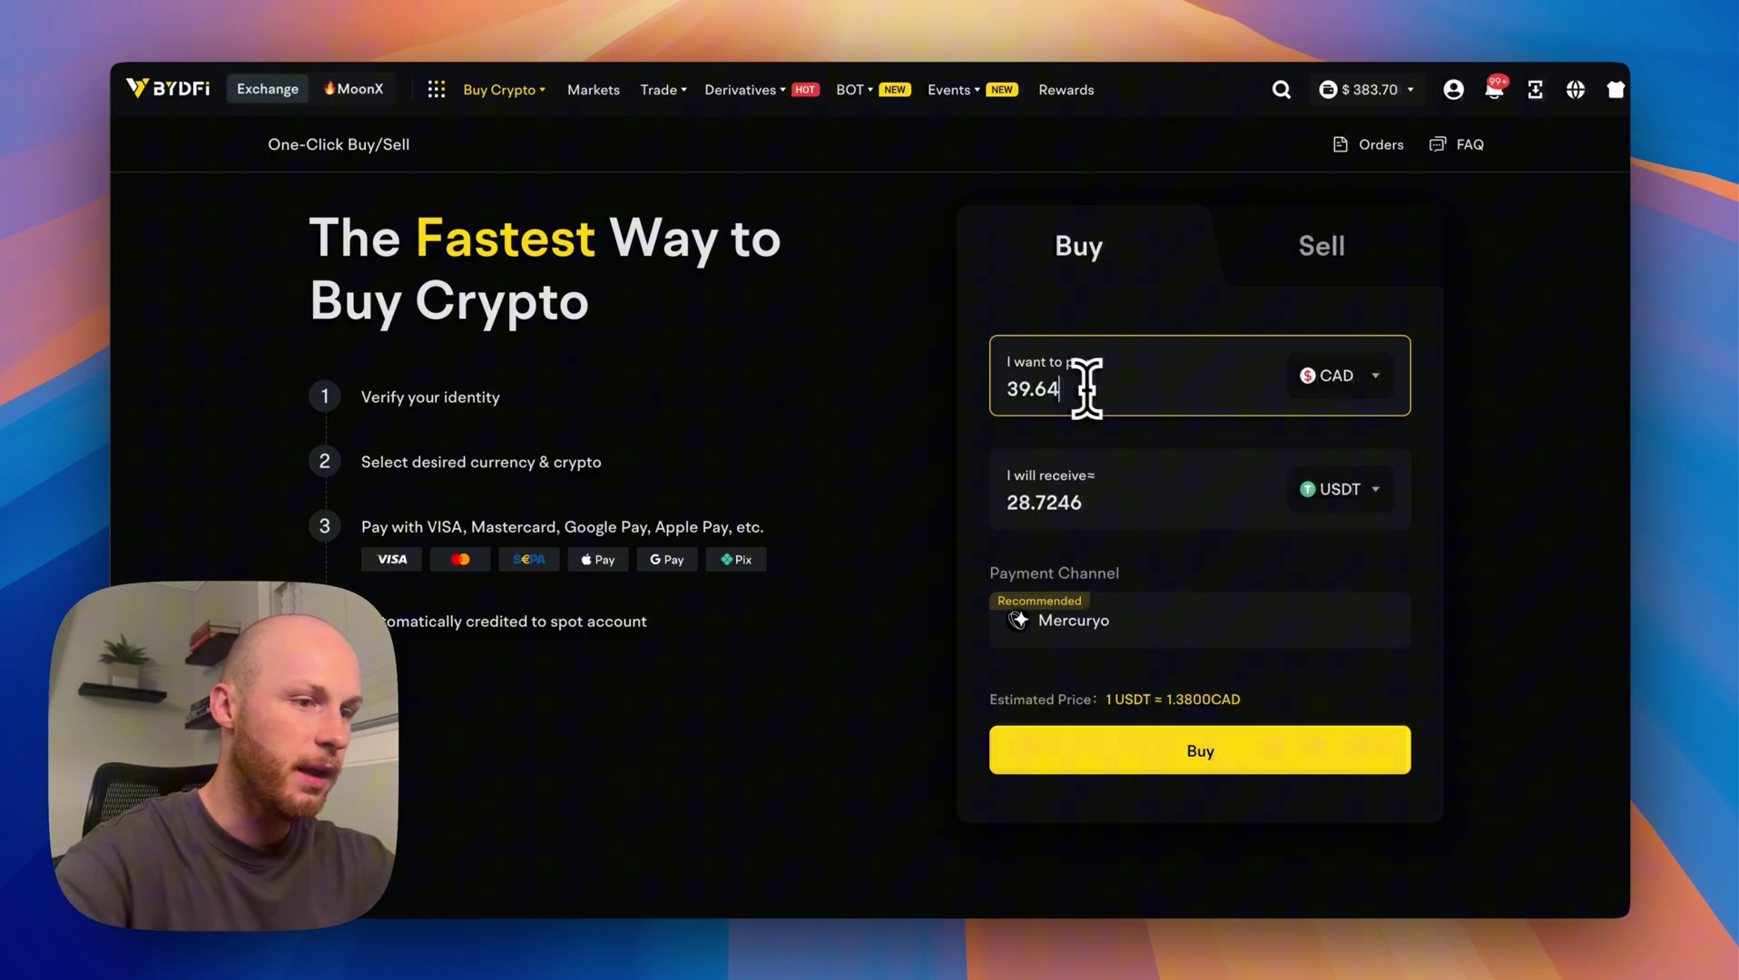
{"action": "key", "text": "ctrl+a"}
{"action": "type", "text": "100"}
{"action": "left_click", "coordinate": [1089, 767]}
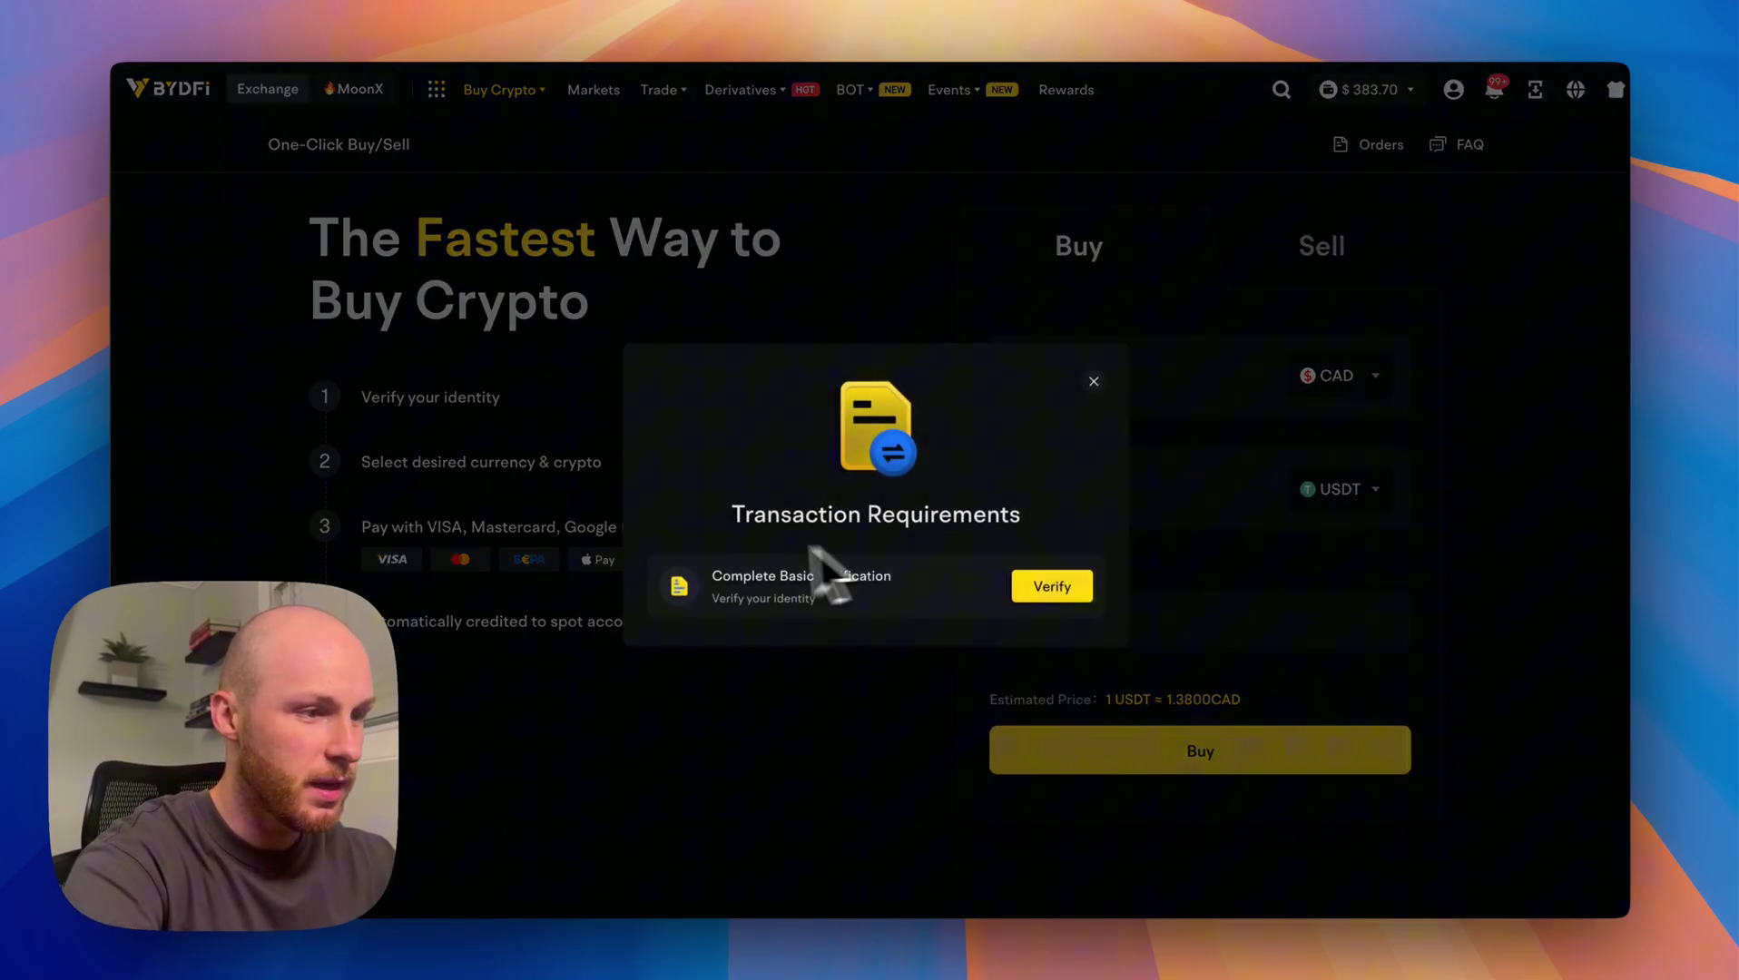
{"action": "left_click_drag", "start_coordinate": [715, 583], "coordinate": [949, 622]}
{"action": "left_click", "coordinate": [998, 463]}
{"action": "left_click", "coordinate": [1094, 381]}
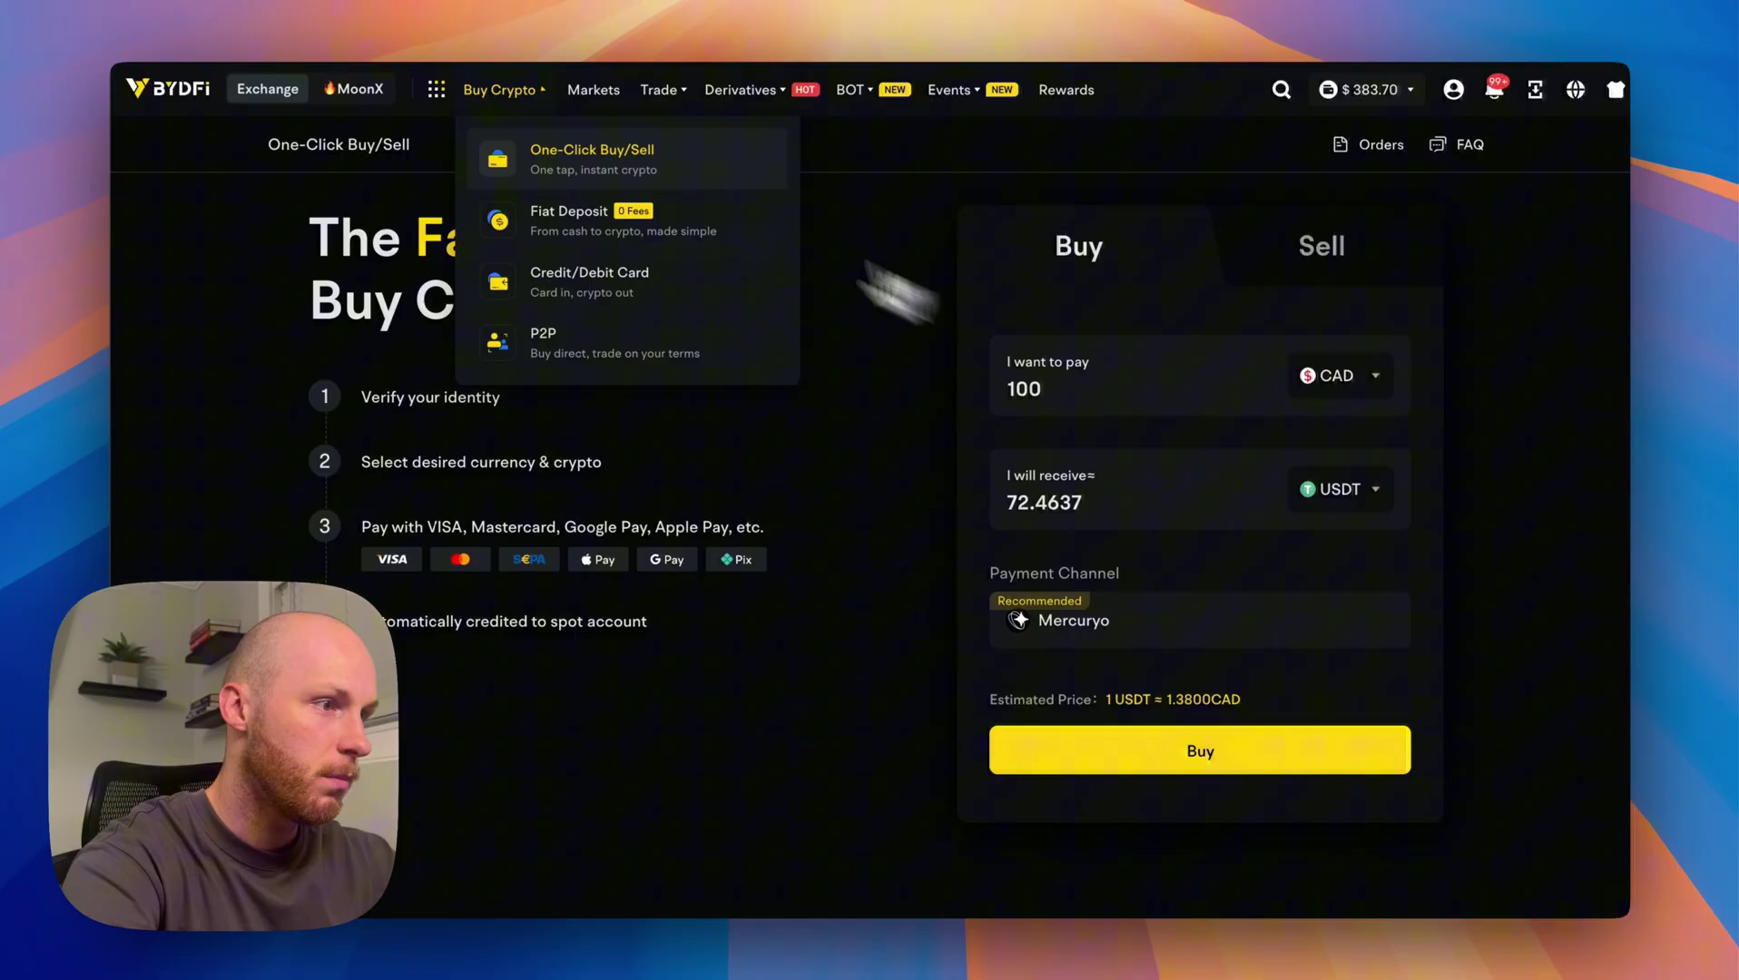
Open the Fiat Deposit page and scroll through its options.
{"action": "left_click", "coordinate": [577, 229]}
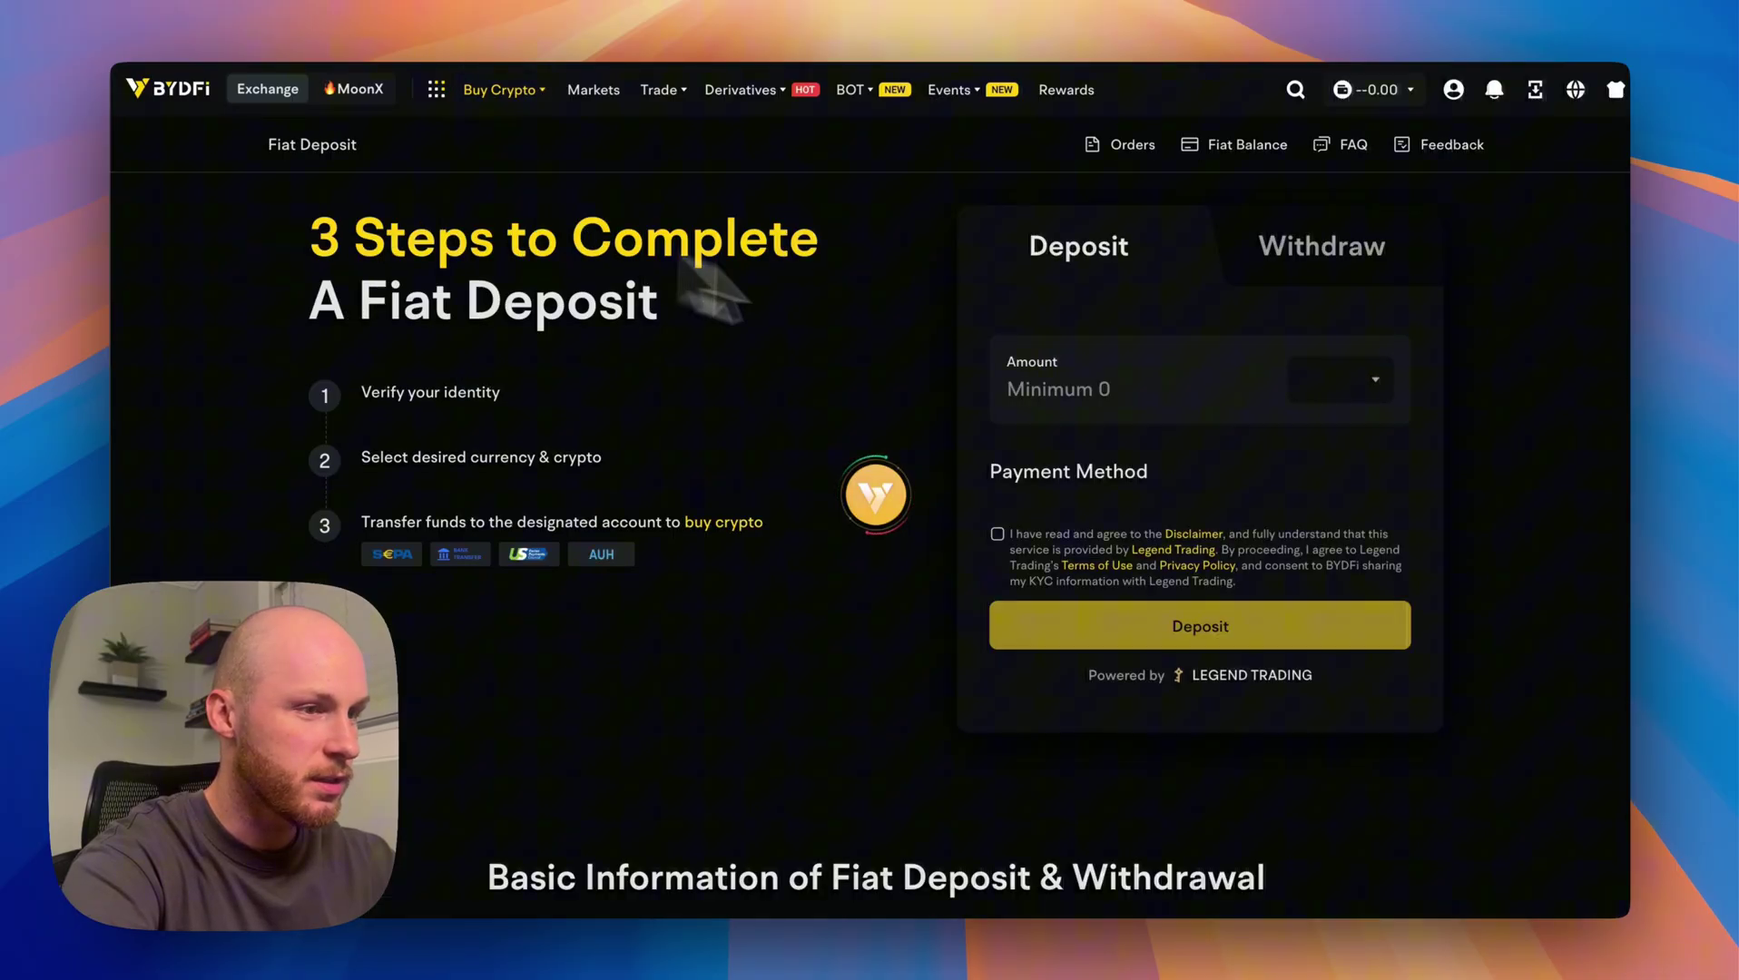
{"action": "scroll", "coordinate": [1056, 505], "scroll_direction": "down", "scroll_amount": 10}
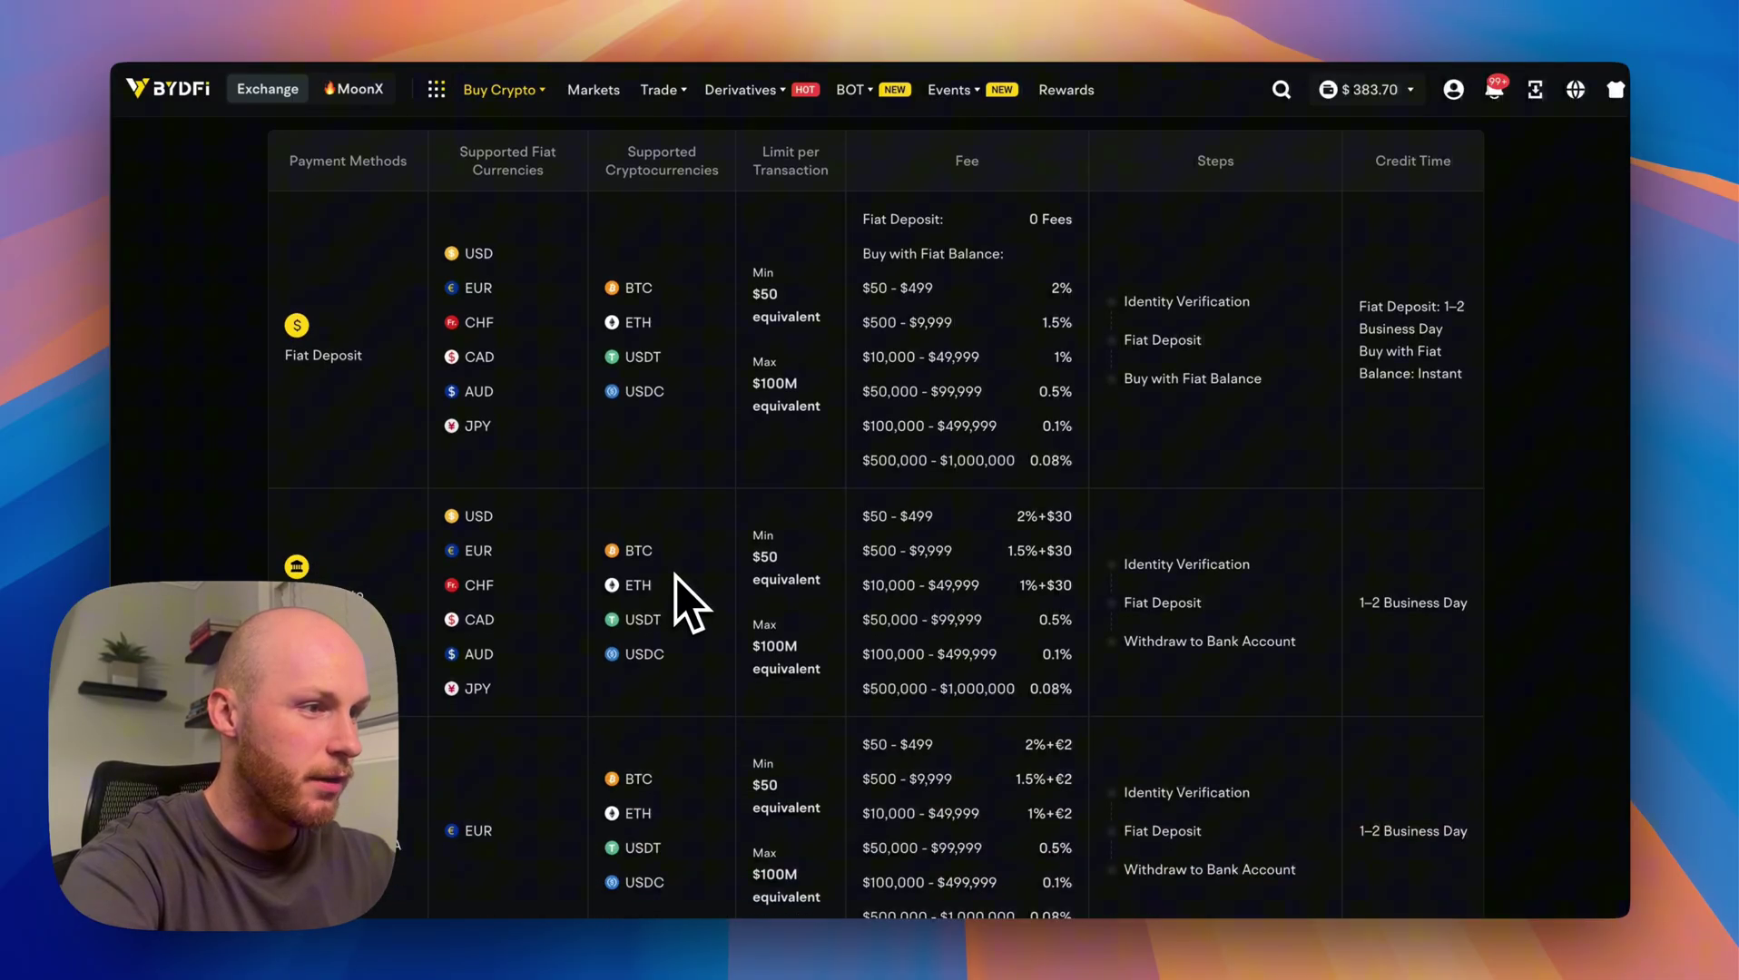
{"action": "scroll", "coordinate": [1081, 524], "scroll_direction": "down", "scroll_amount": 2}
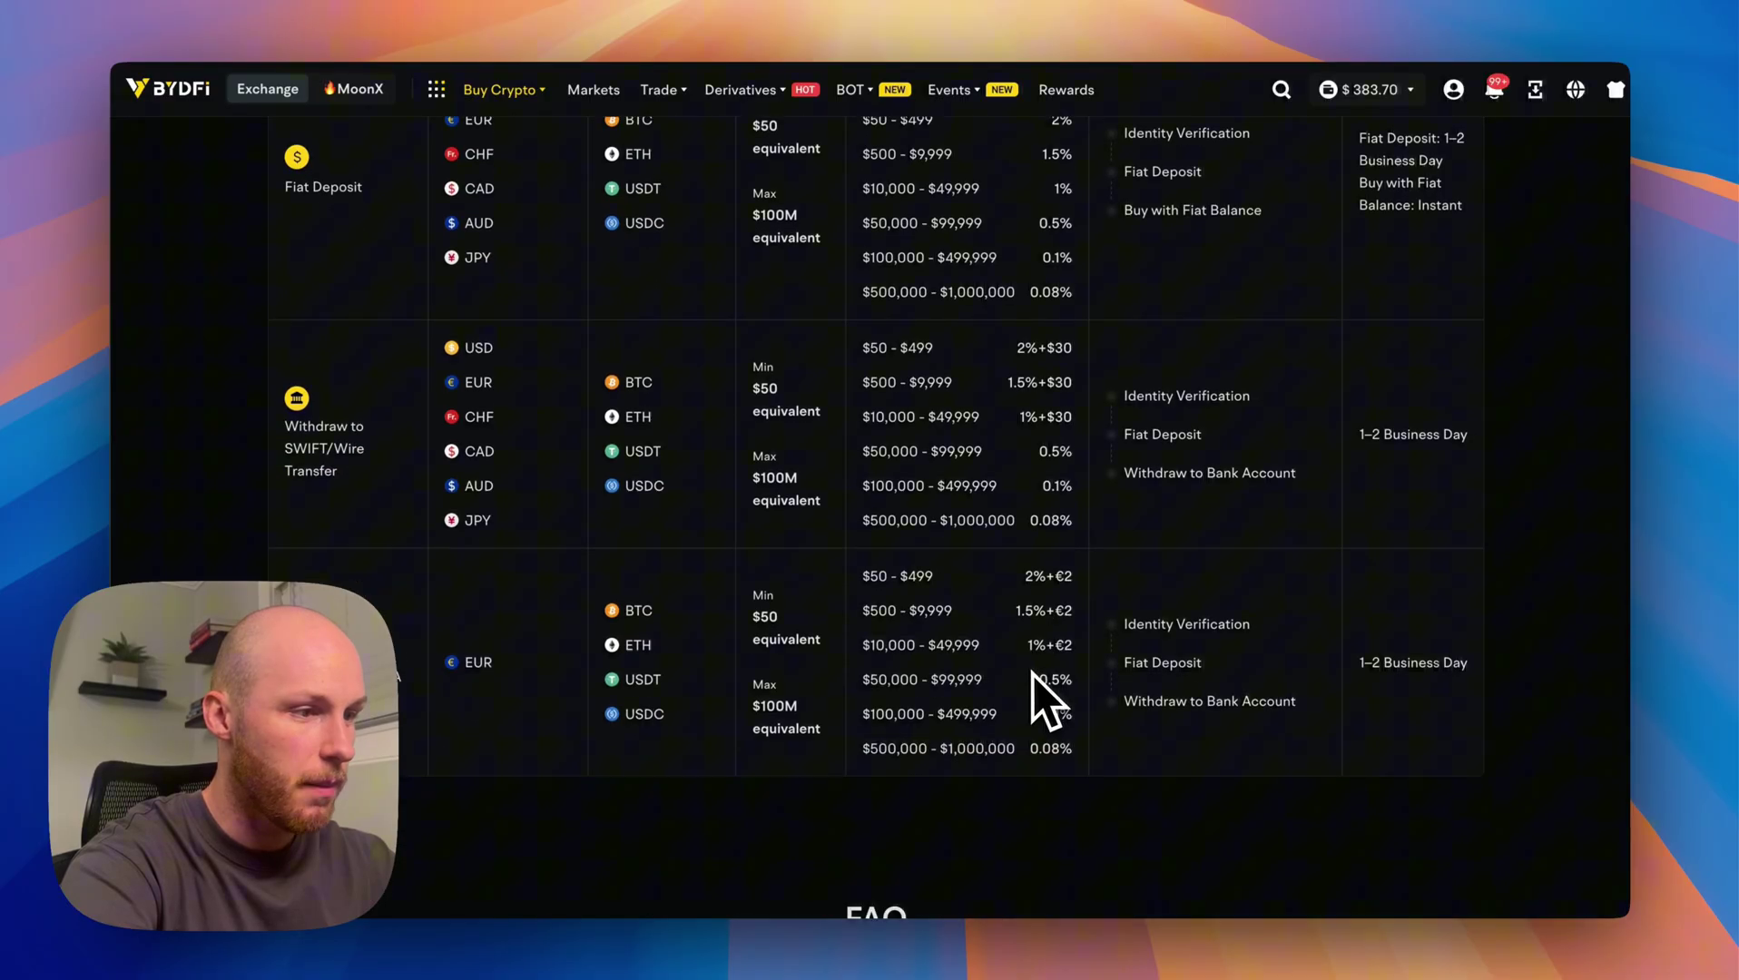
{"action": "scroll", "coordinate": [1041, 710], "scroll_direction": "up", "scroll_amount": 12}
Open the credit/debit card purchase page quoting 55 CAD for 39.7203 USDT.
{"action": "mouse_move", "coordinate": [504, 90]}
{"action": "left_click", "coordinate": [567, 300]}
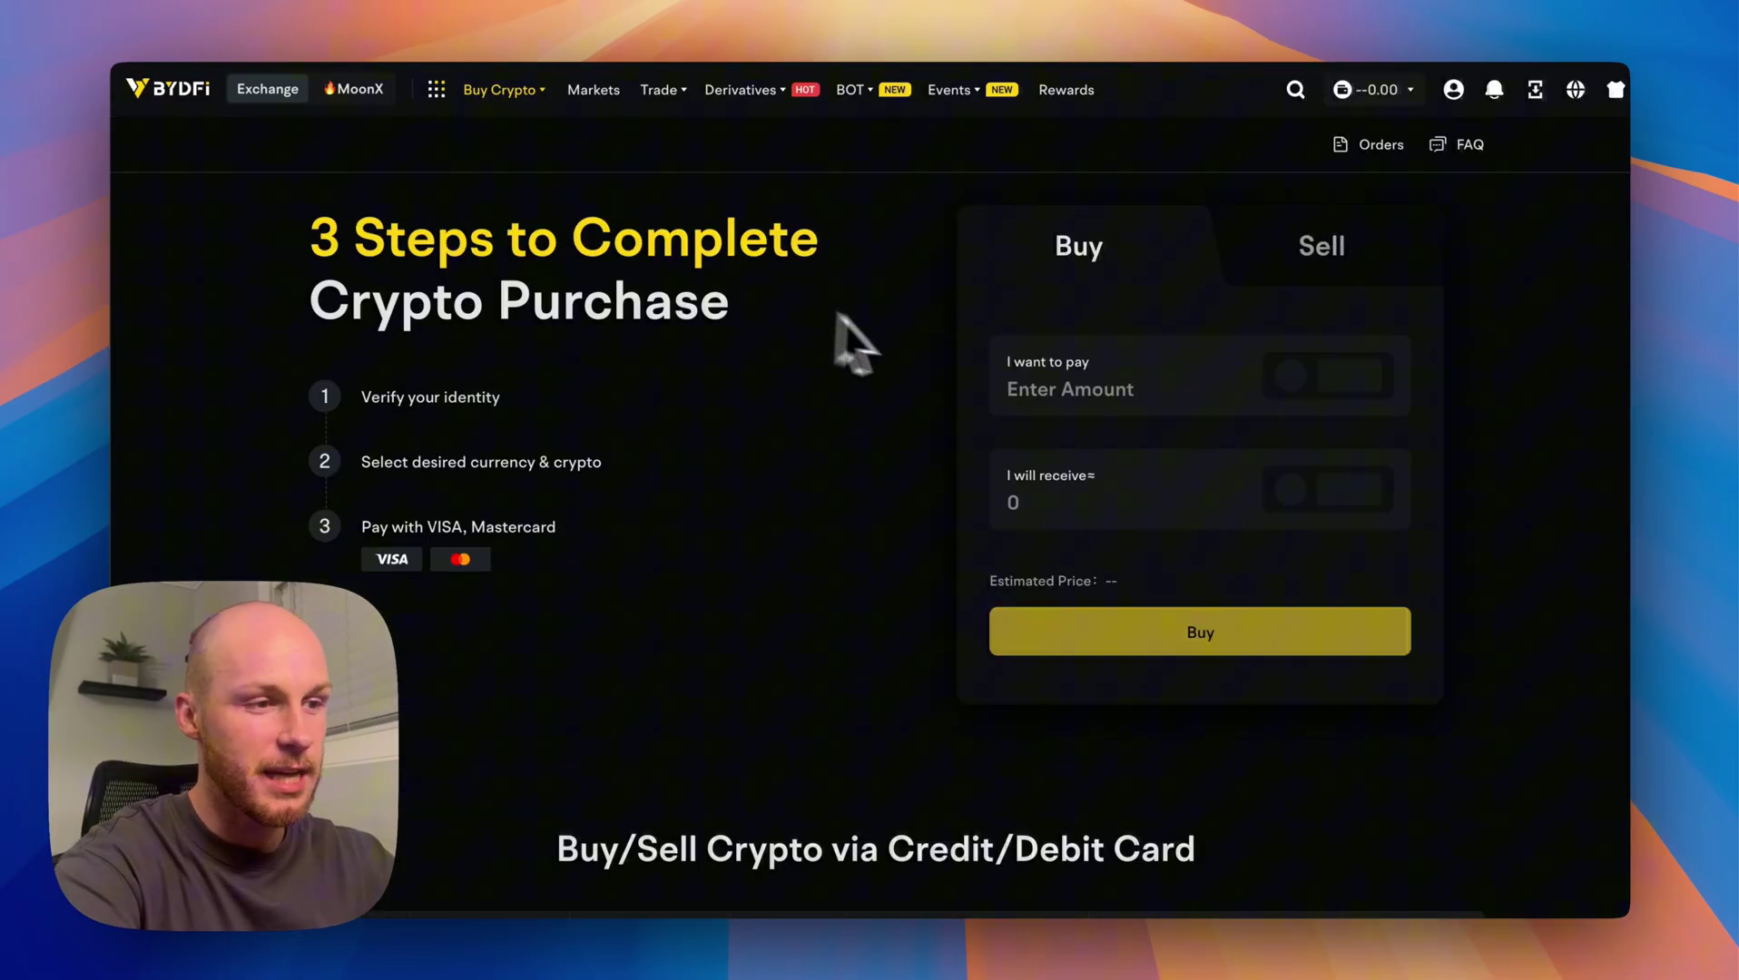
{"action": "scroll", "coordinate": [914, 522], "scroll_direction": "down", "scroll_amount": 5}
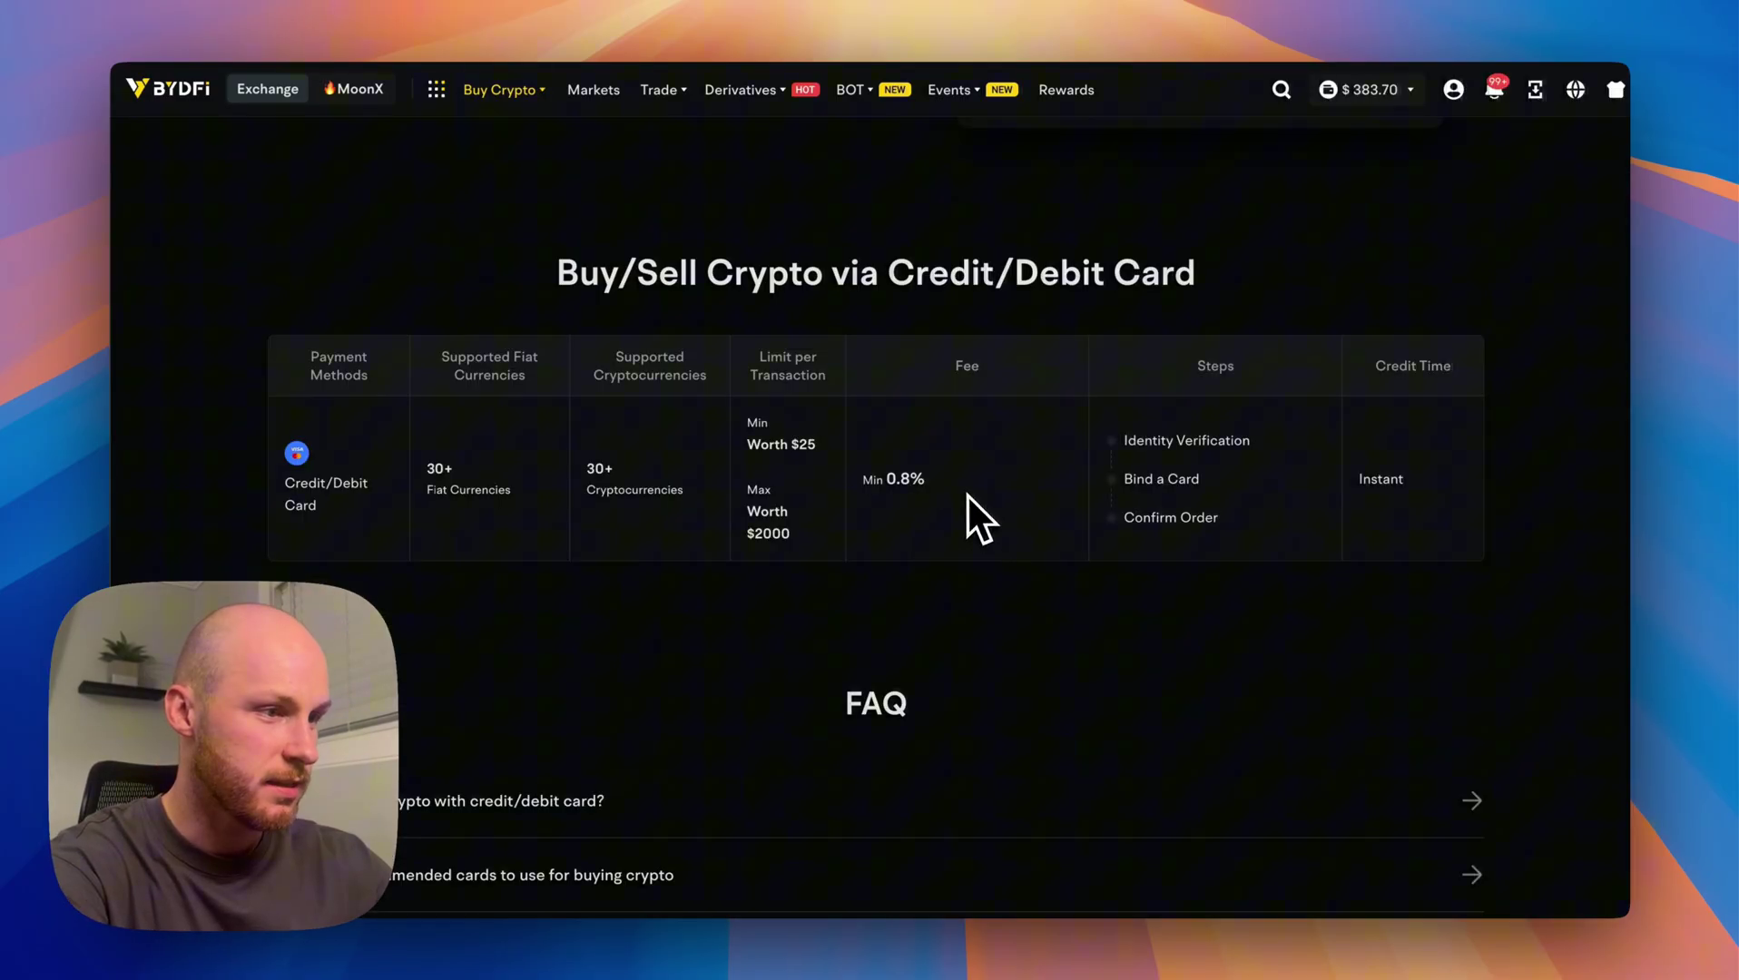
{"action": "scroll", "coordinate": [898, 445], "scroll_direction": "up", "scroll_amount": 5}
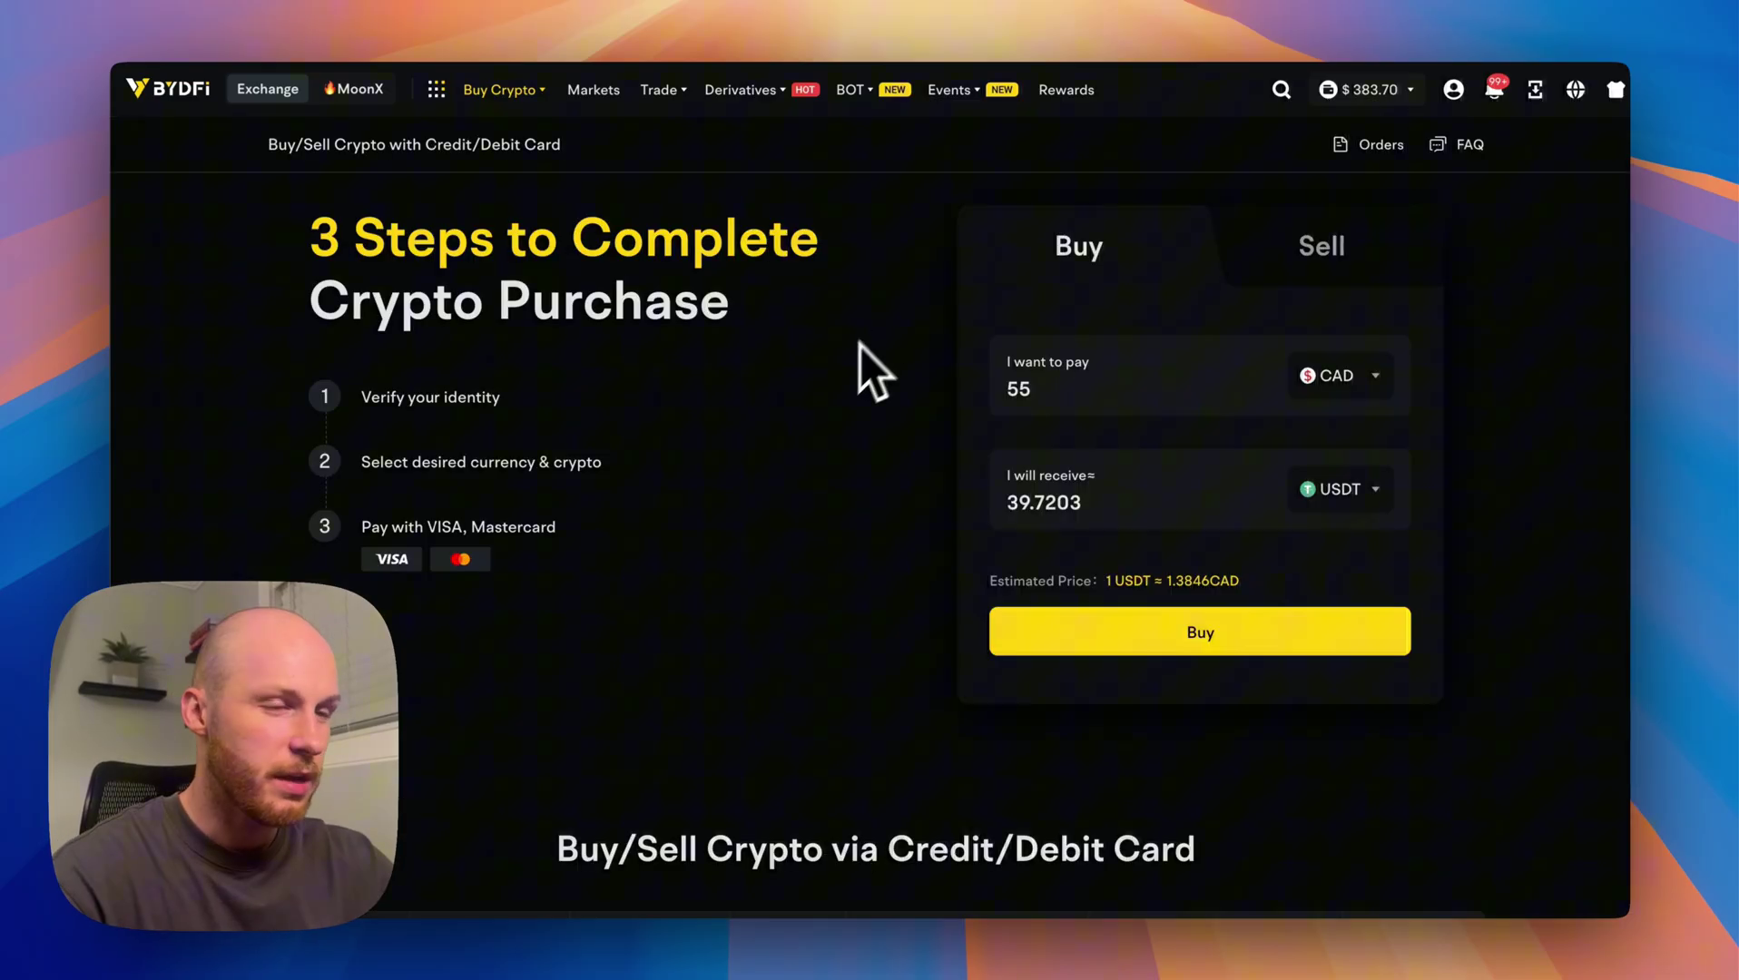
{"action": "mouse_move", "coordinate": [1383, 94]}
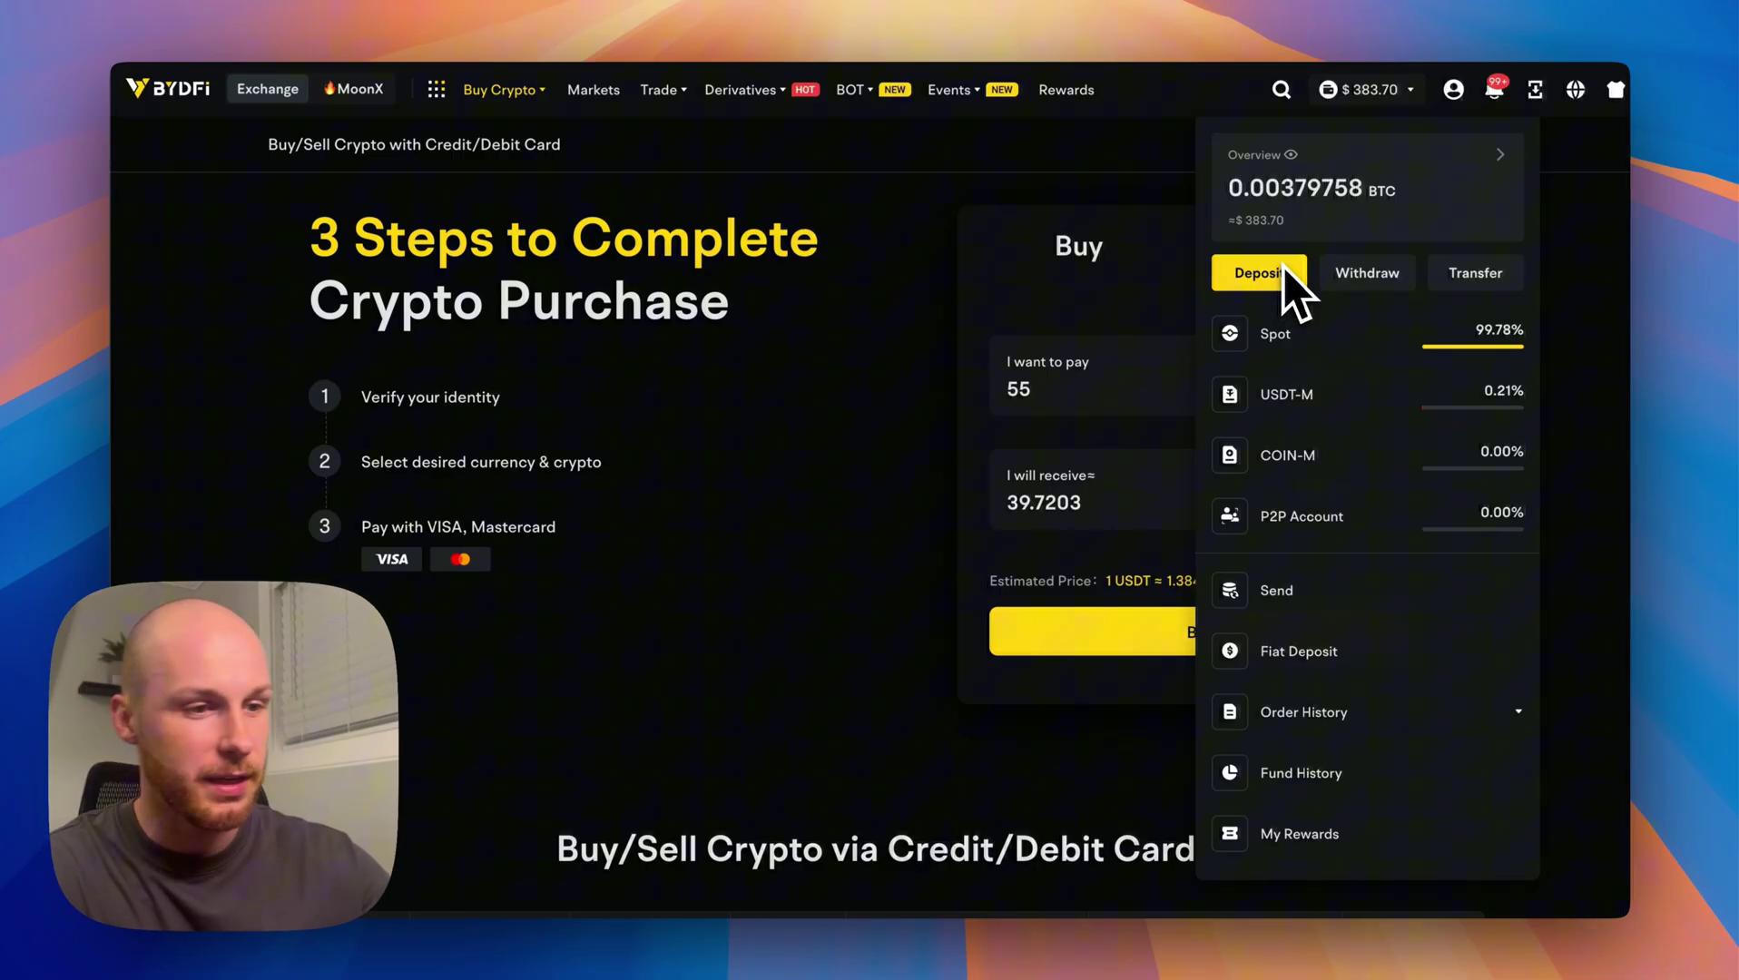
Start a USDT withdrawal on Ethereum (ERC20) and paste the destination wallet address.
{"action": "left_click", "coordinate": [1254, 274]}
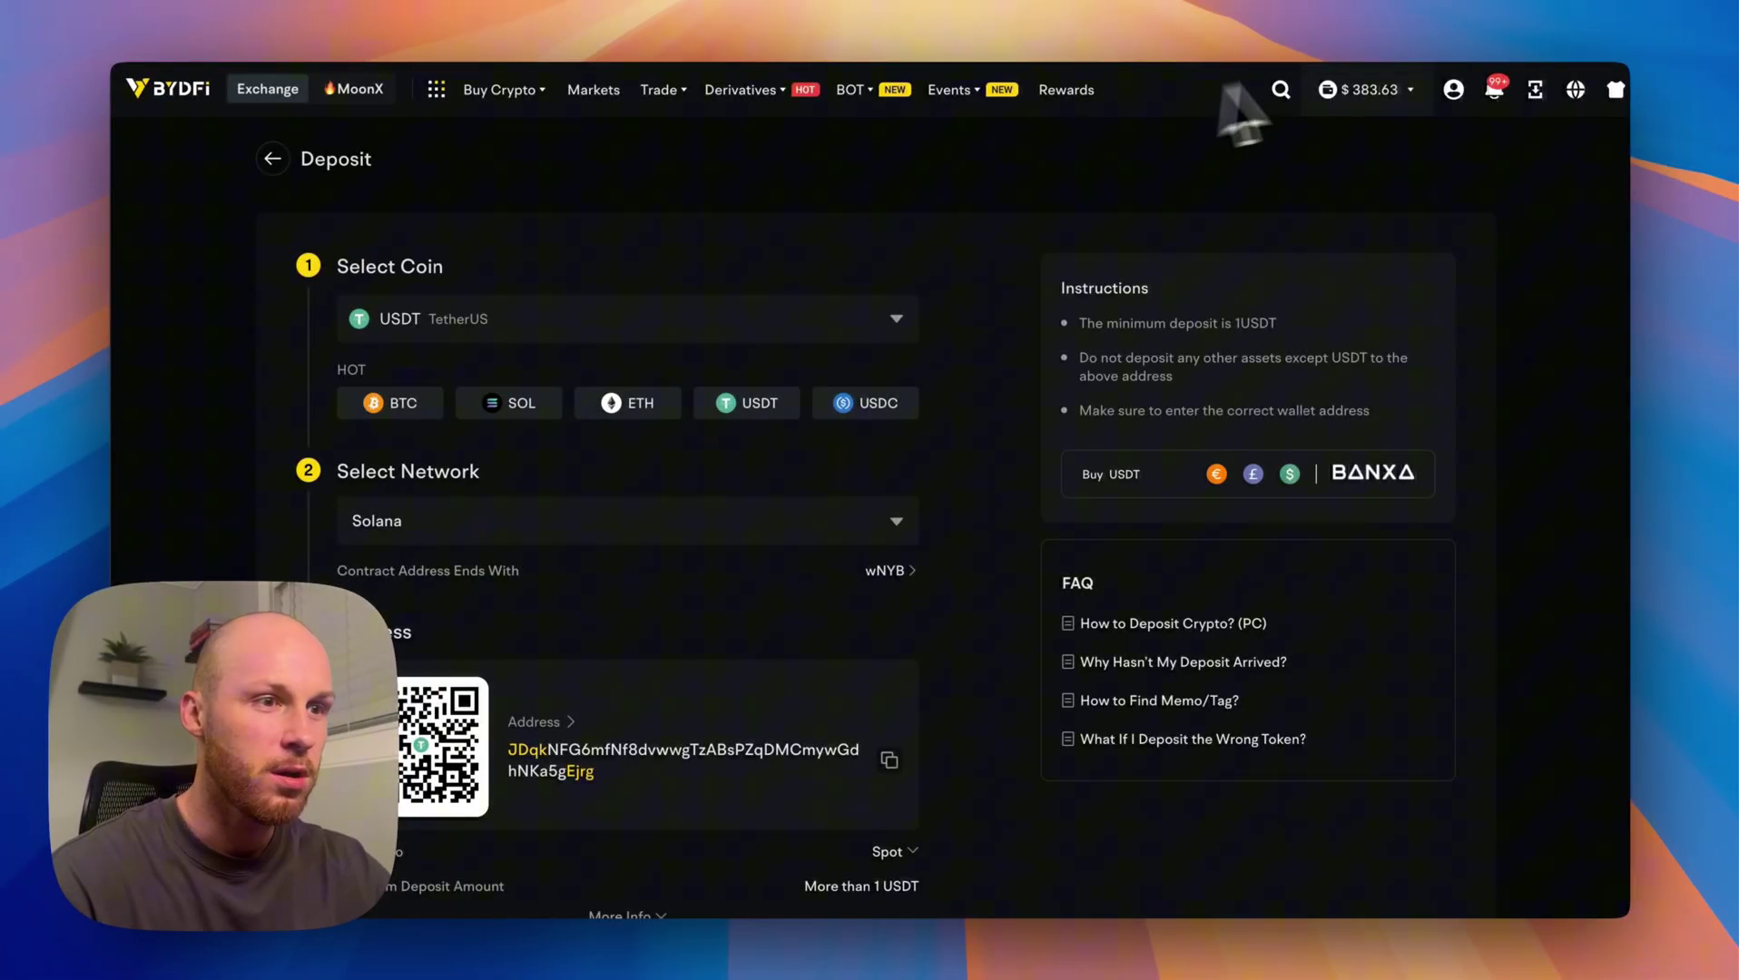
{"action": "left_click", "coordinate": [1362, 272]}
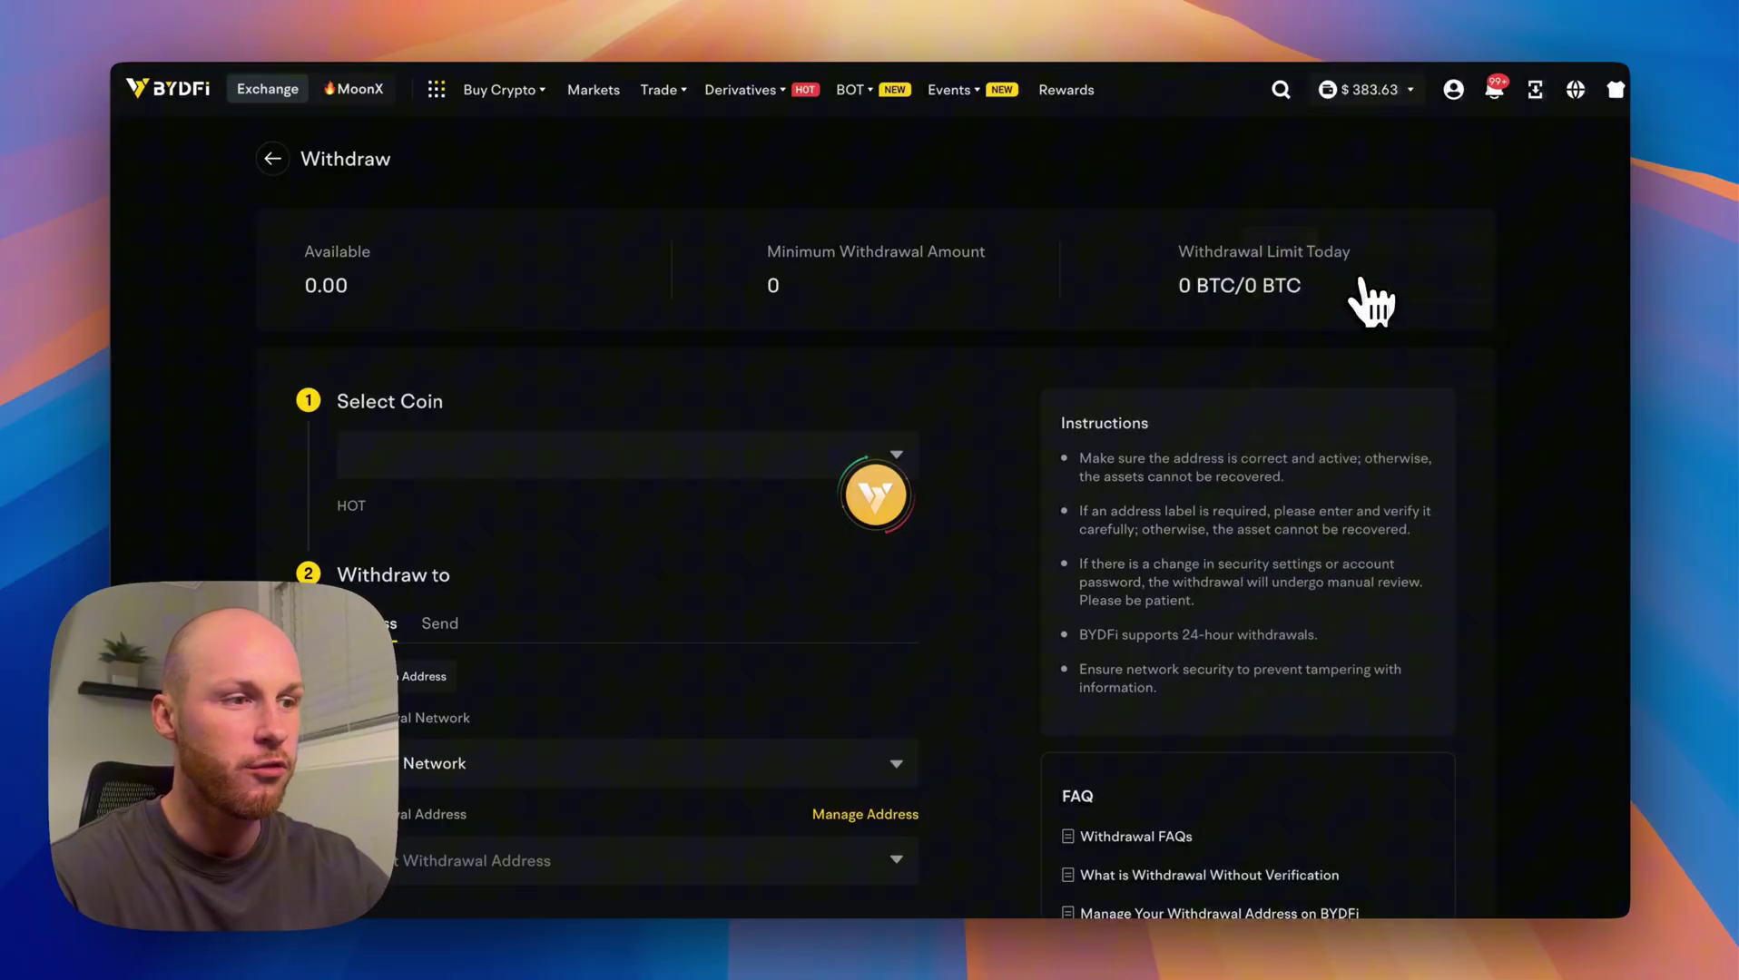
{"action": "mouse_move", "coordinate": [1380, 102]}
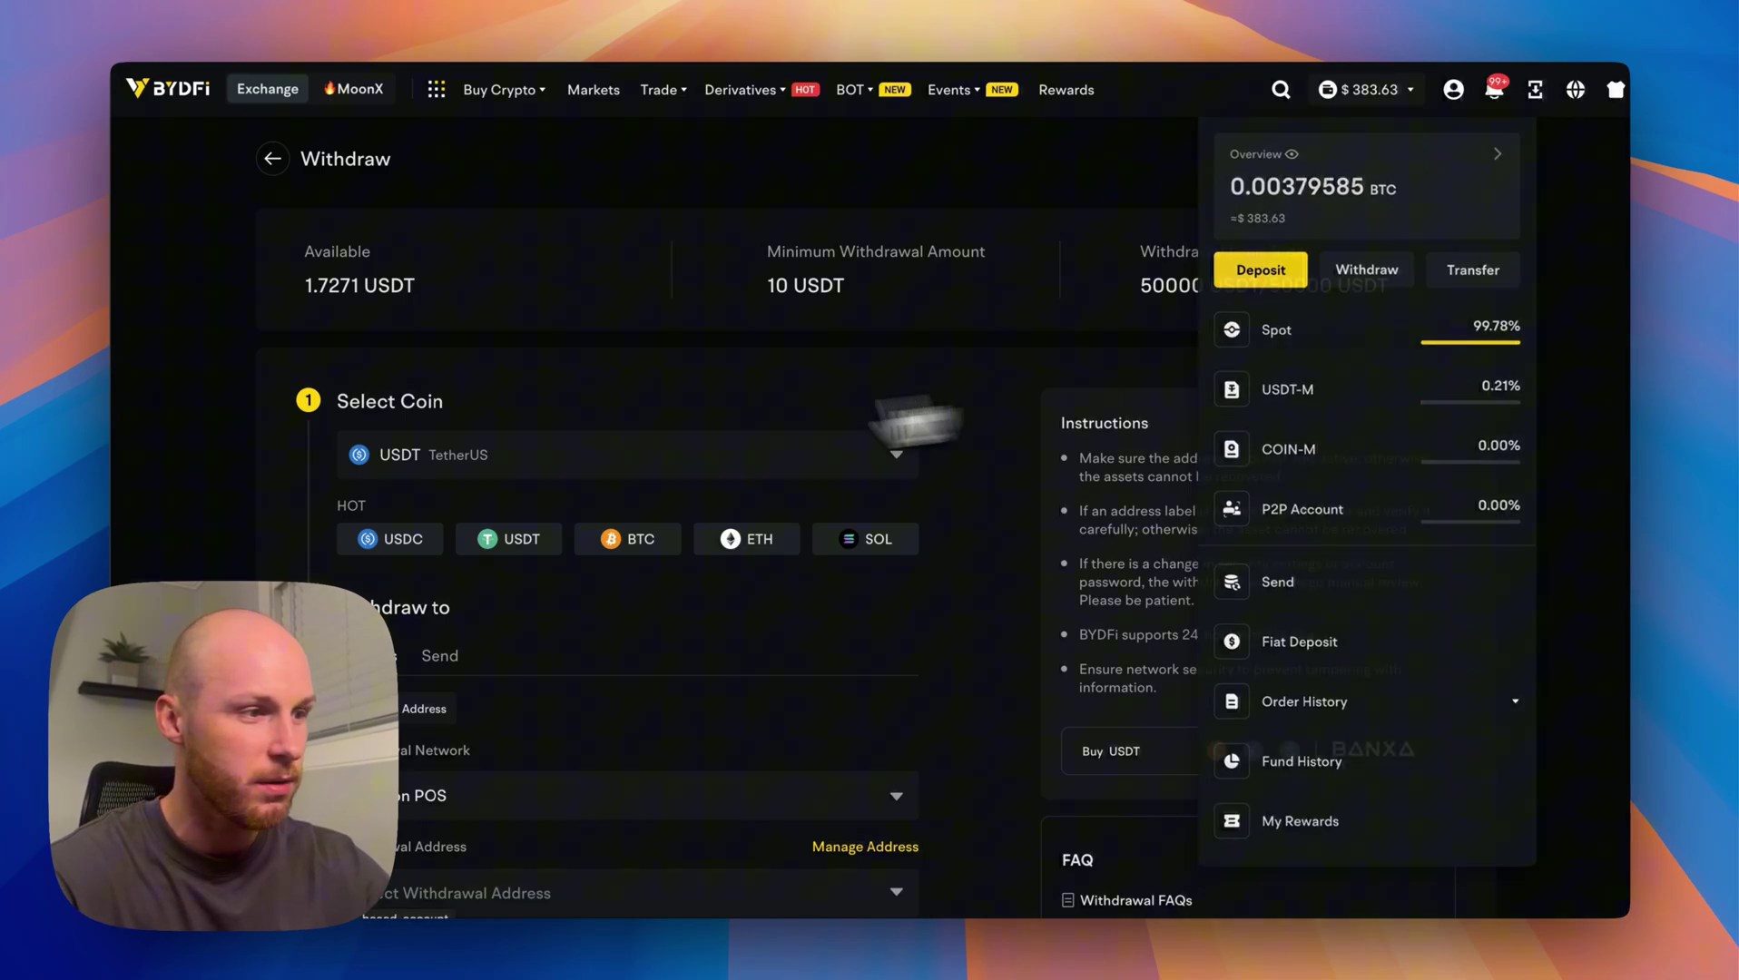
{"action": "scroll", "coordinate": [225, 513], "scroll_direction": "down", "scroll_amount": 2}
{"action": "scroll", "coordinate": [372, 435], "scroll_direction": "down", "scroll_amount": 3}
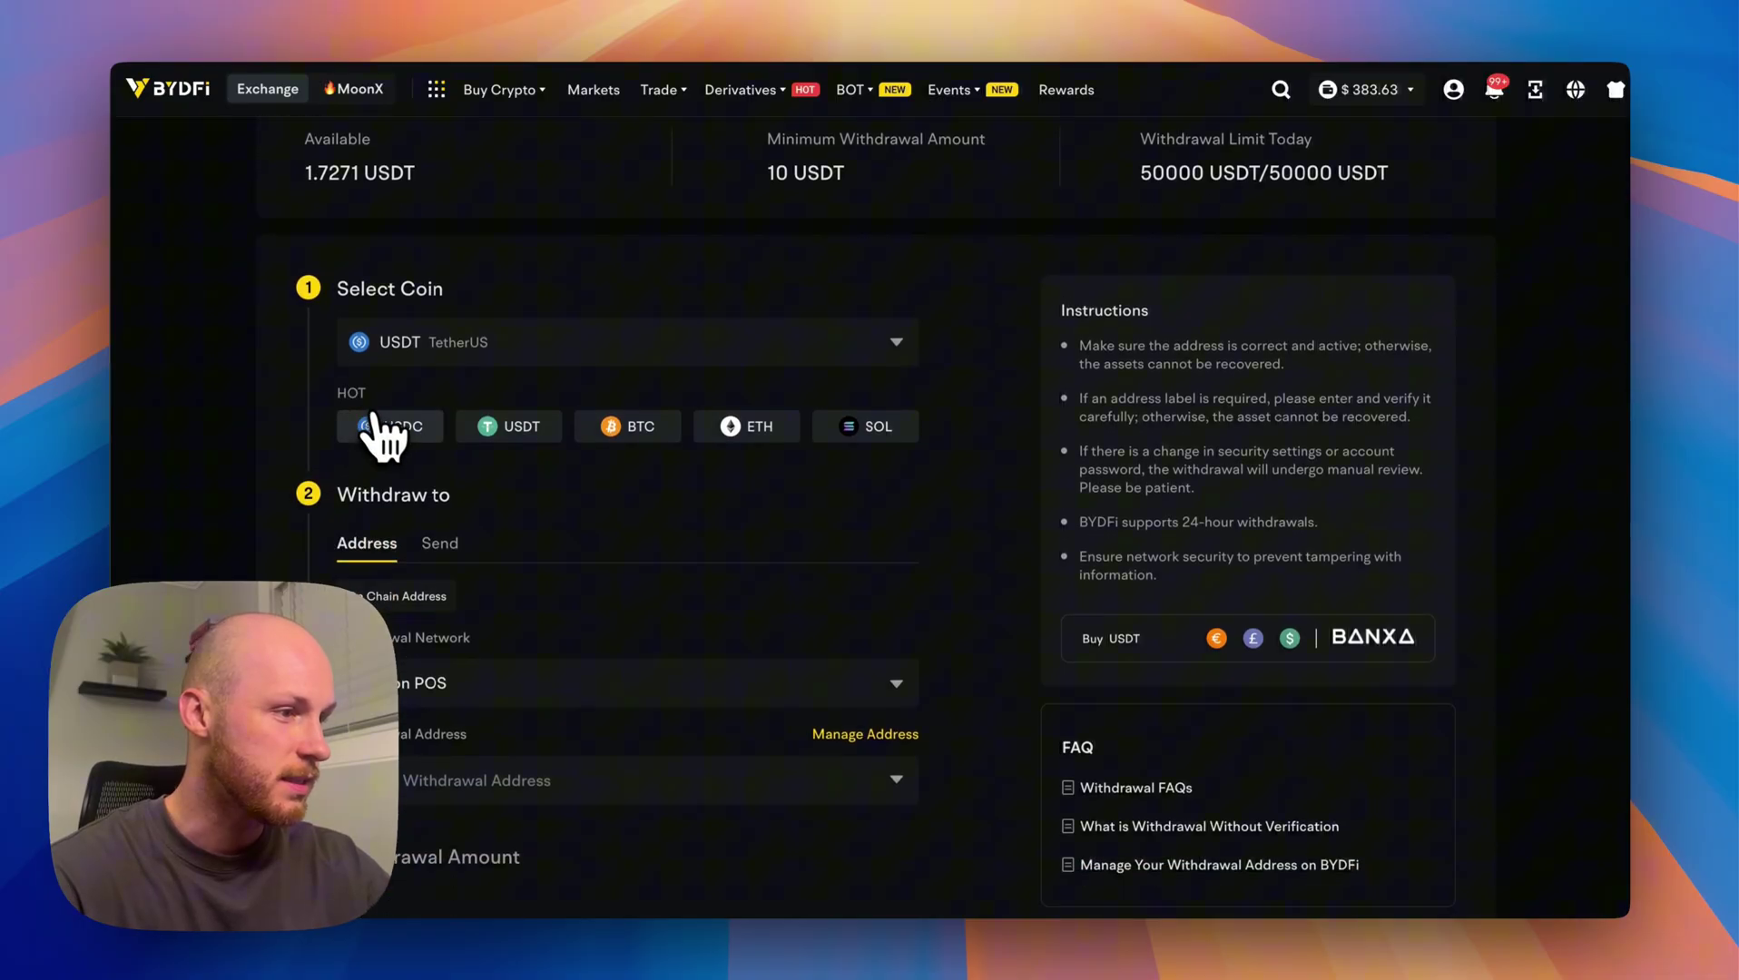
{"action": "left_click", "coordinate": [509, 493]}
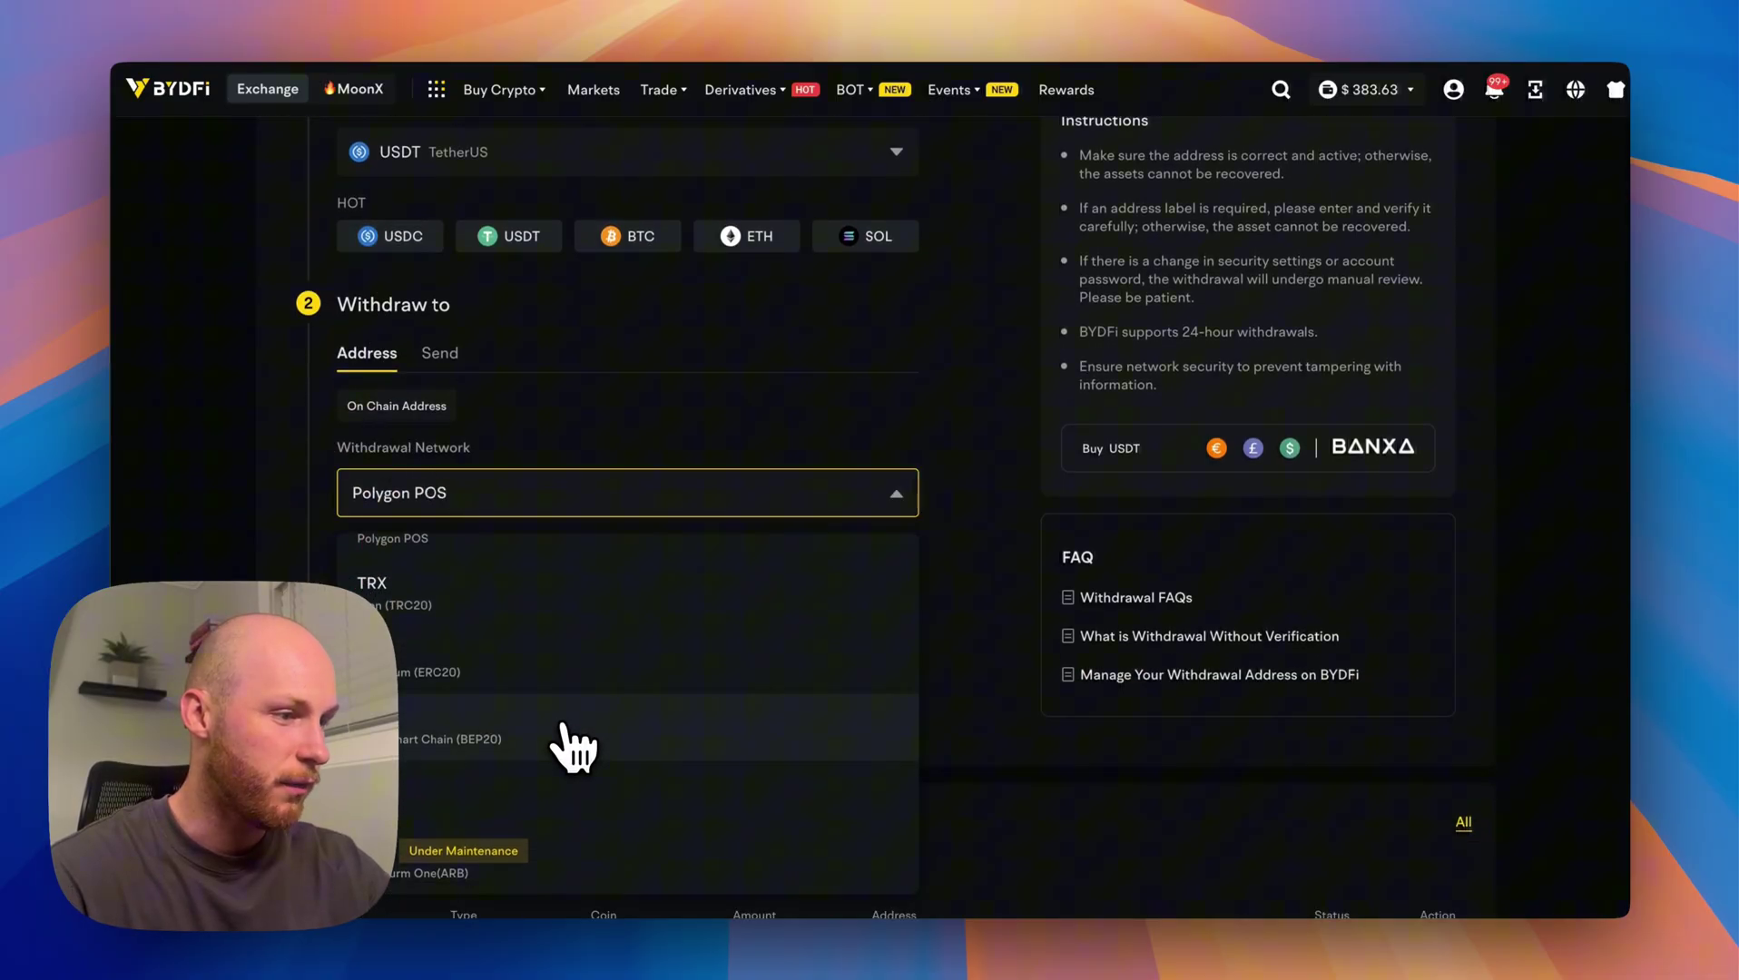
{"action": "left_click", "coordinate": [517, 688]}
{"action": "left_click", "coordinate": [427, 589]}
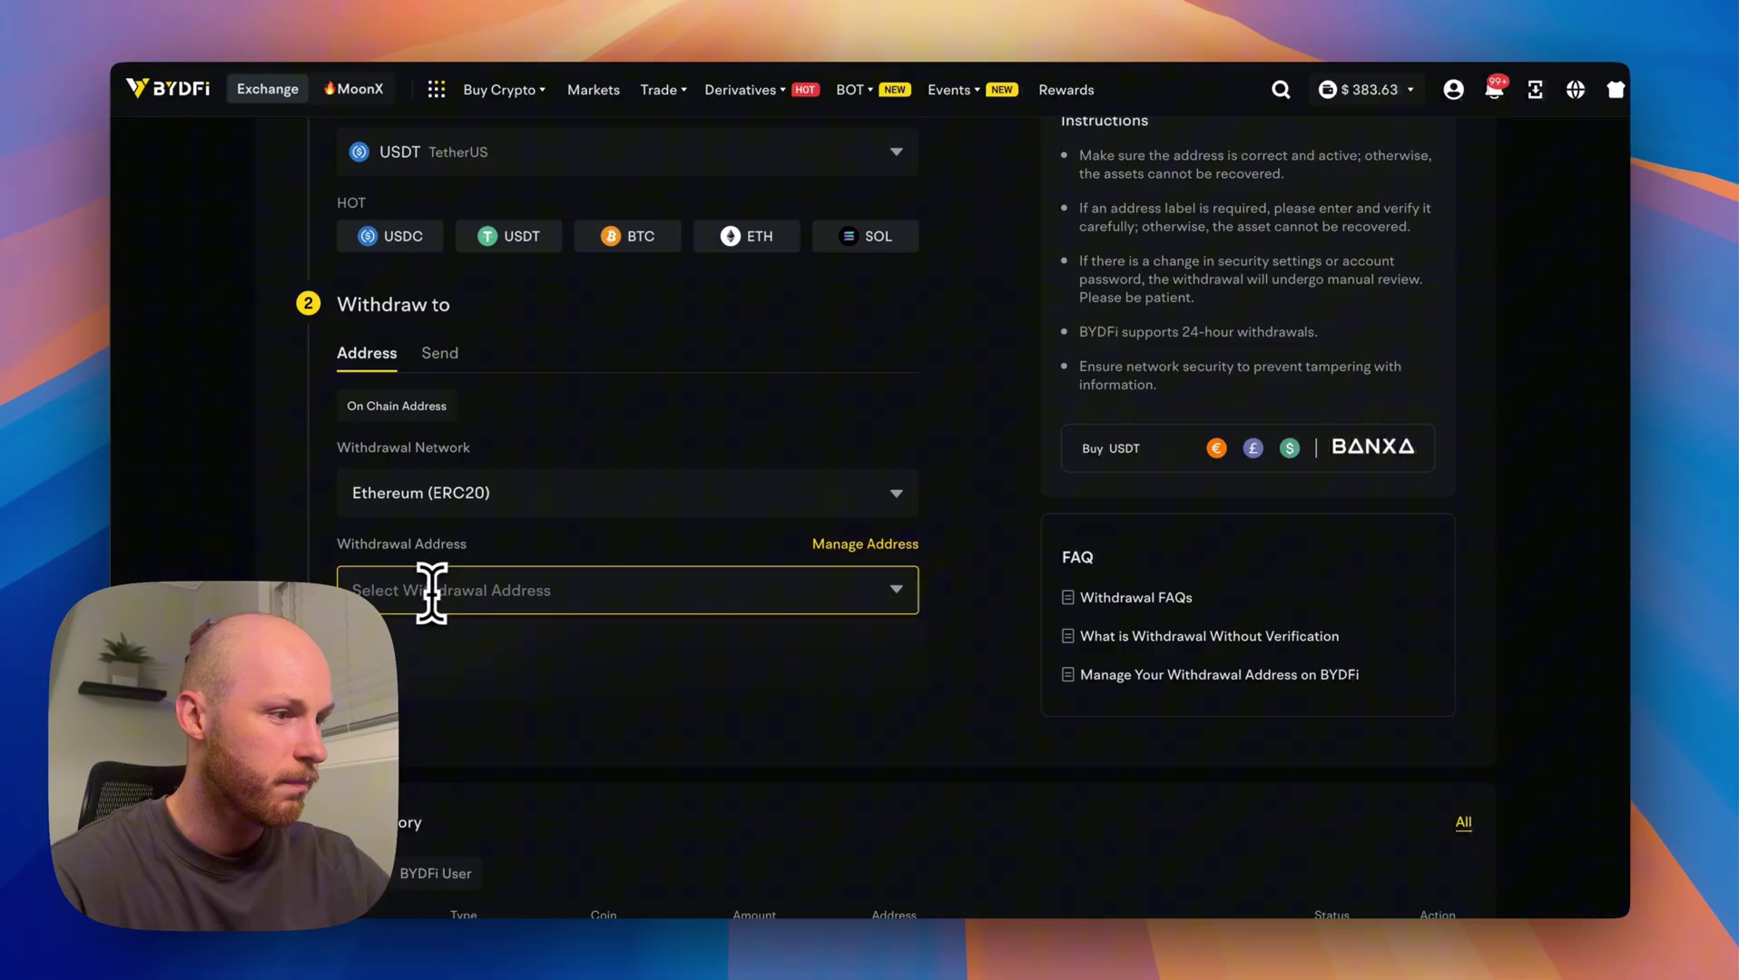
{"action": "type", "text": "JDqkNFG6mfNf8dvwwgTzABsPZqDMCmywGdhNKa5gEjrg"}
Review the 24h remaining limit and the 1.2 USDT network fee on the withdrawal form.
{"action": "scroll", "coordinate": [254, 535], "scroll_direction": "down", "scroll_amount": 1}
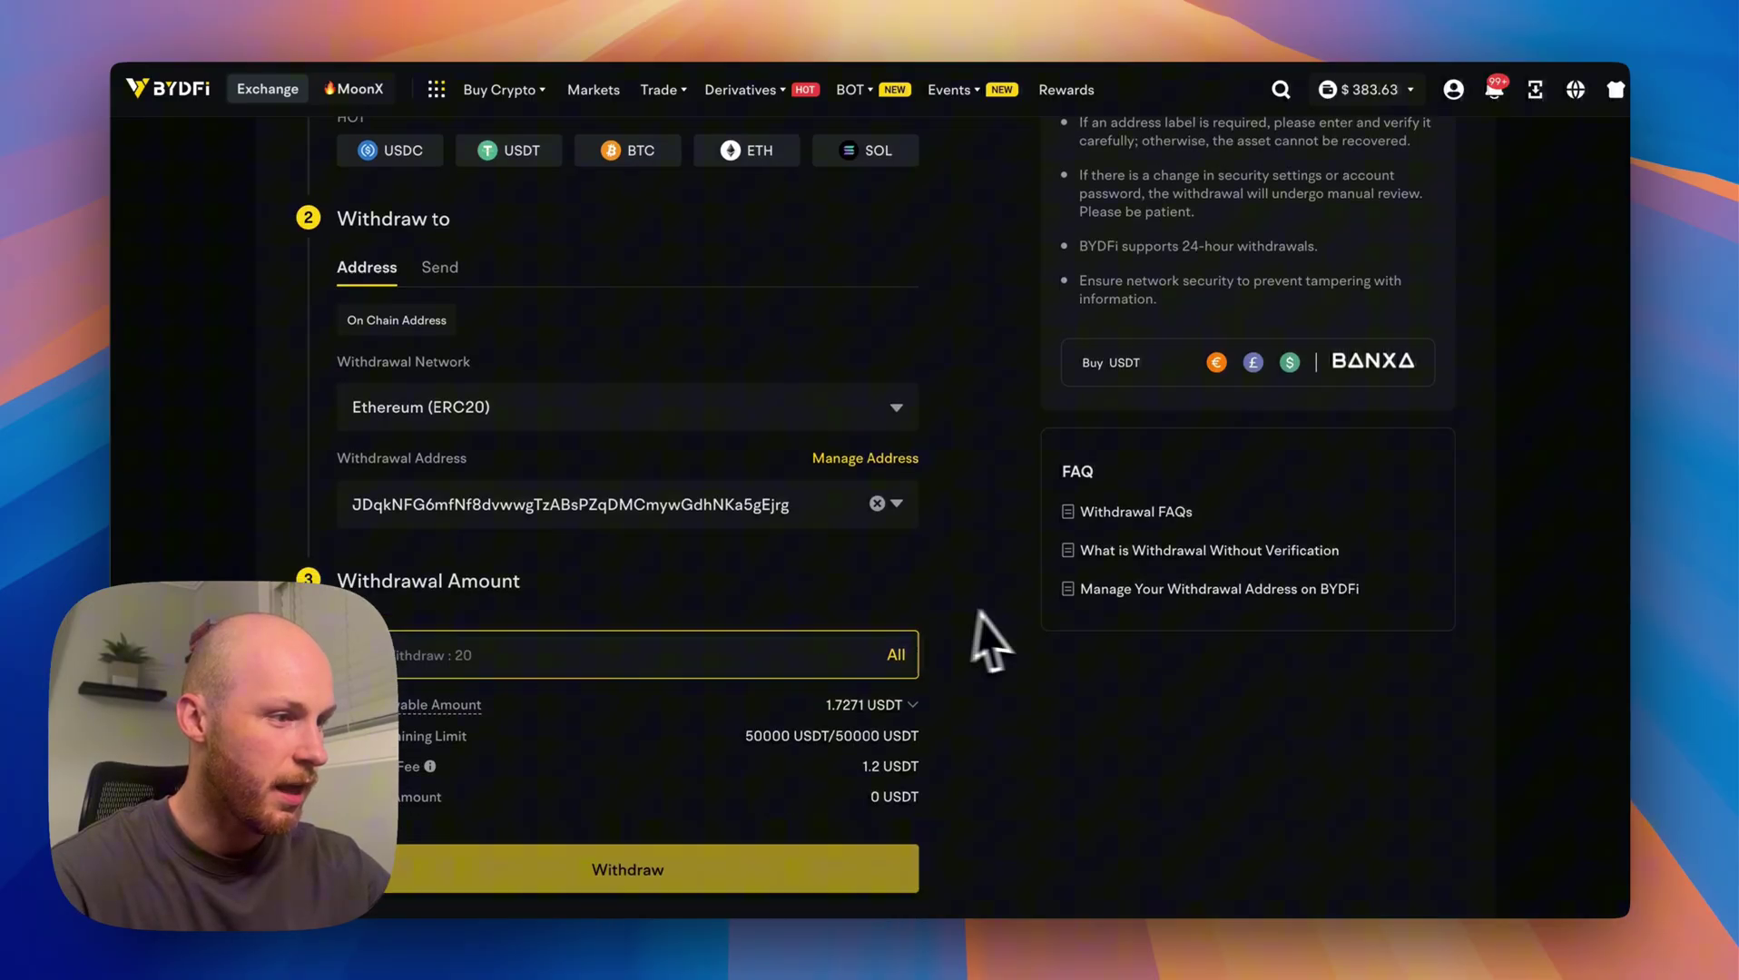
{"action": "scroll", "coordinate": [979, 633], "scroll_direction": "down", "scroll_amount": 1}
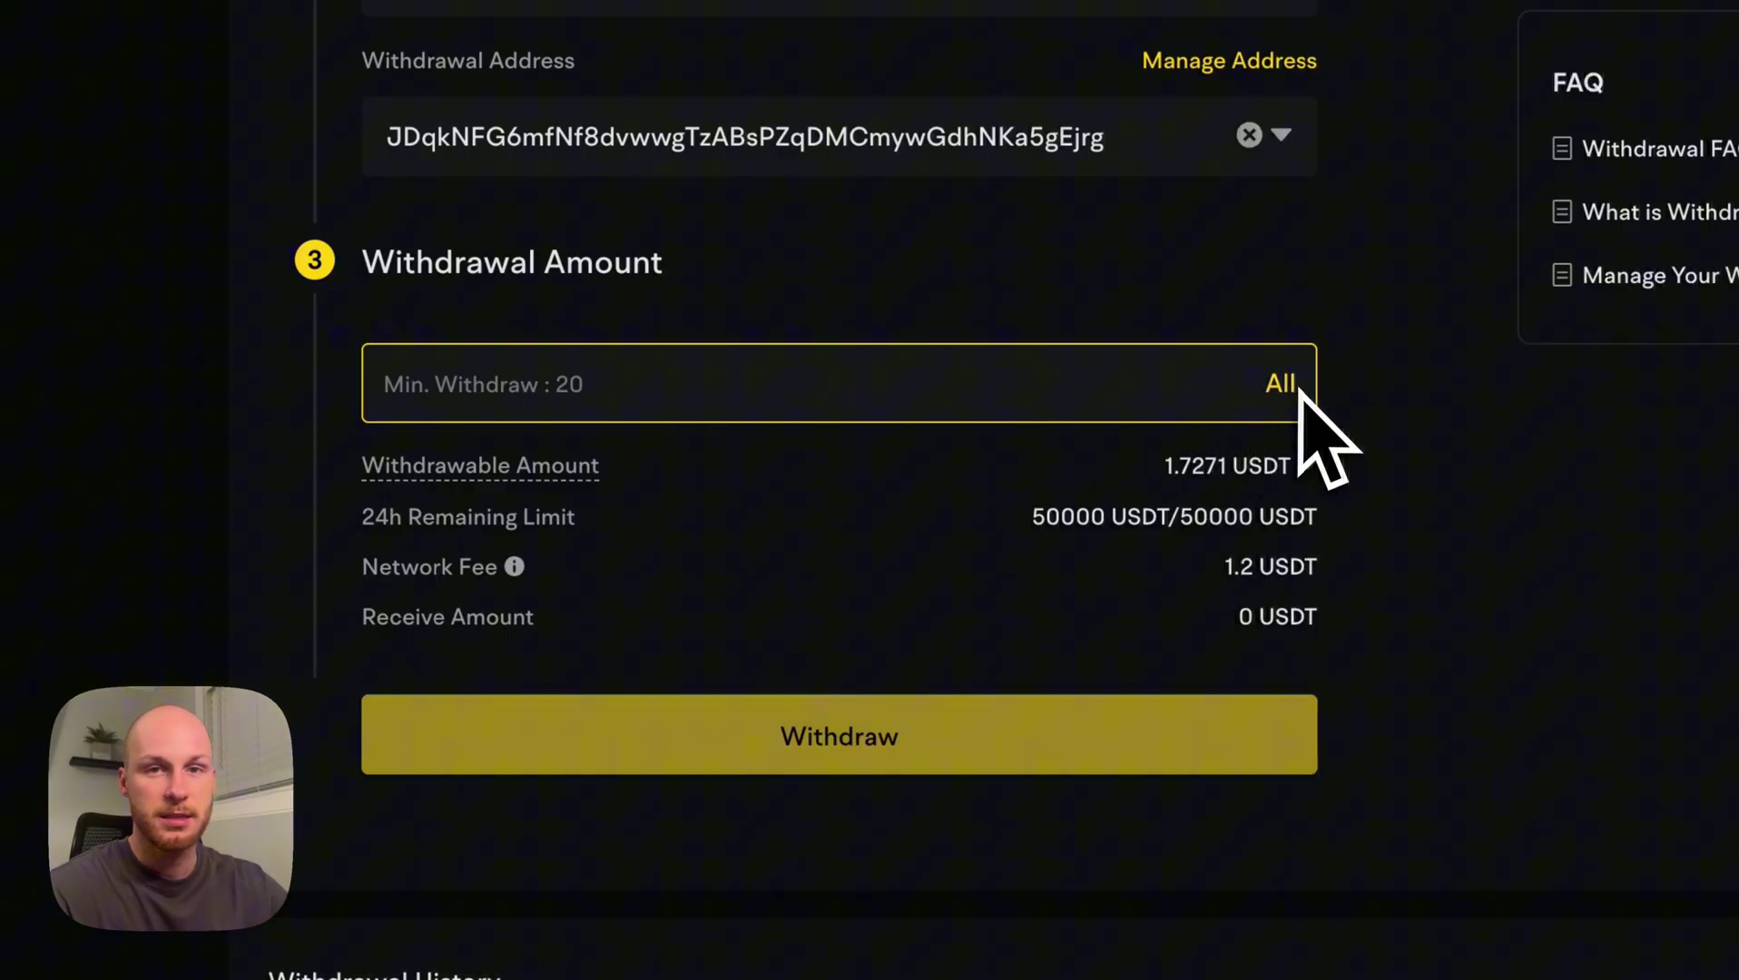
{"action": "left_click_drag", "start_coordinate": [621, 544], "coordinate": [409, 467]}
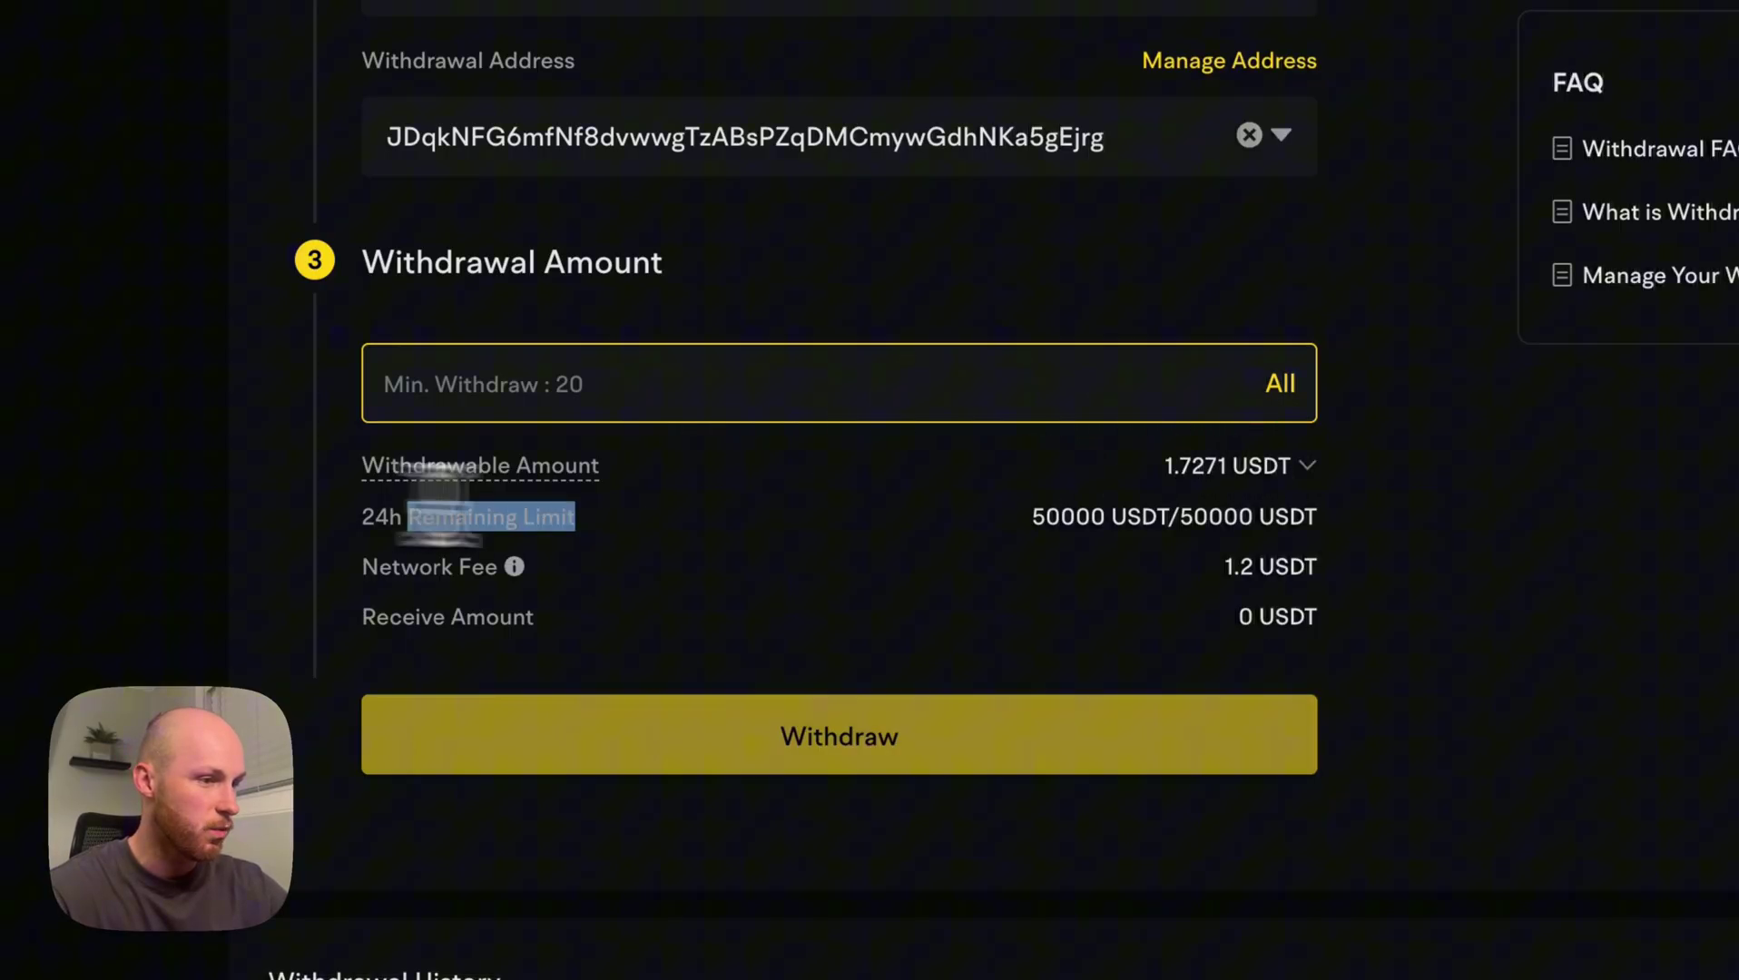
{"action": "left_click", "coordinate": [862, 571]}
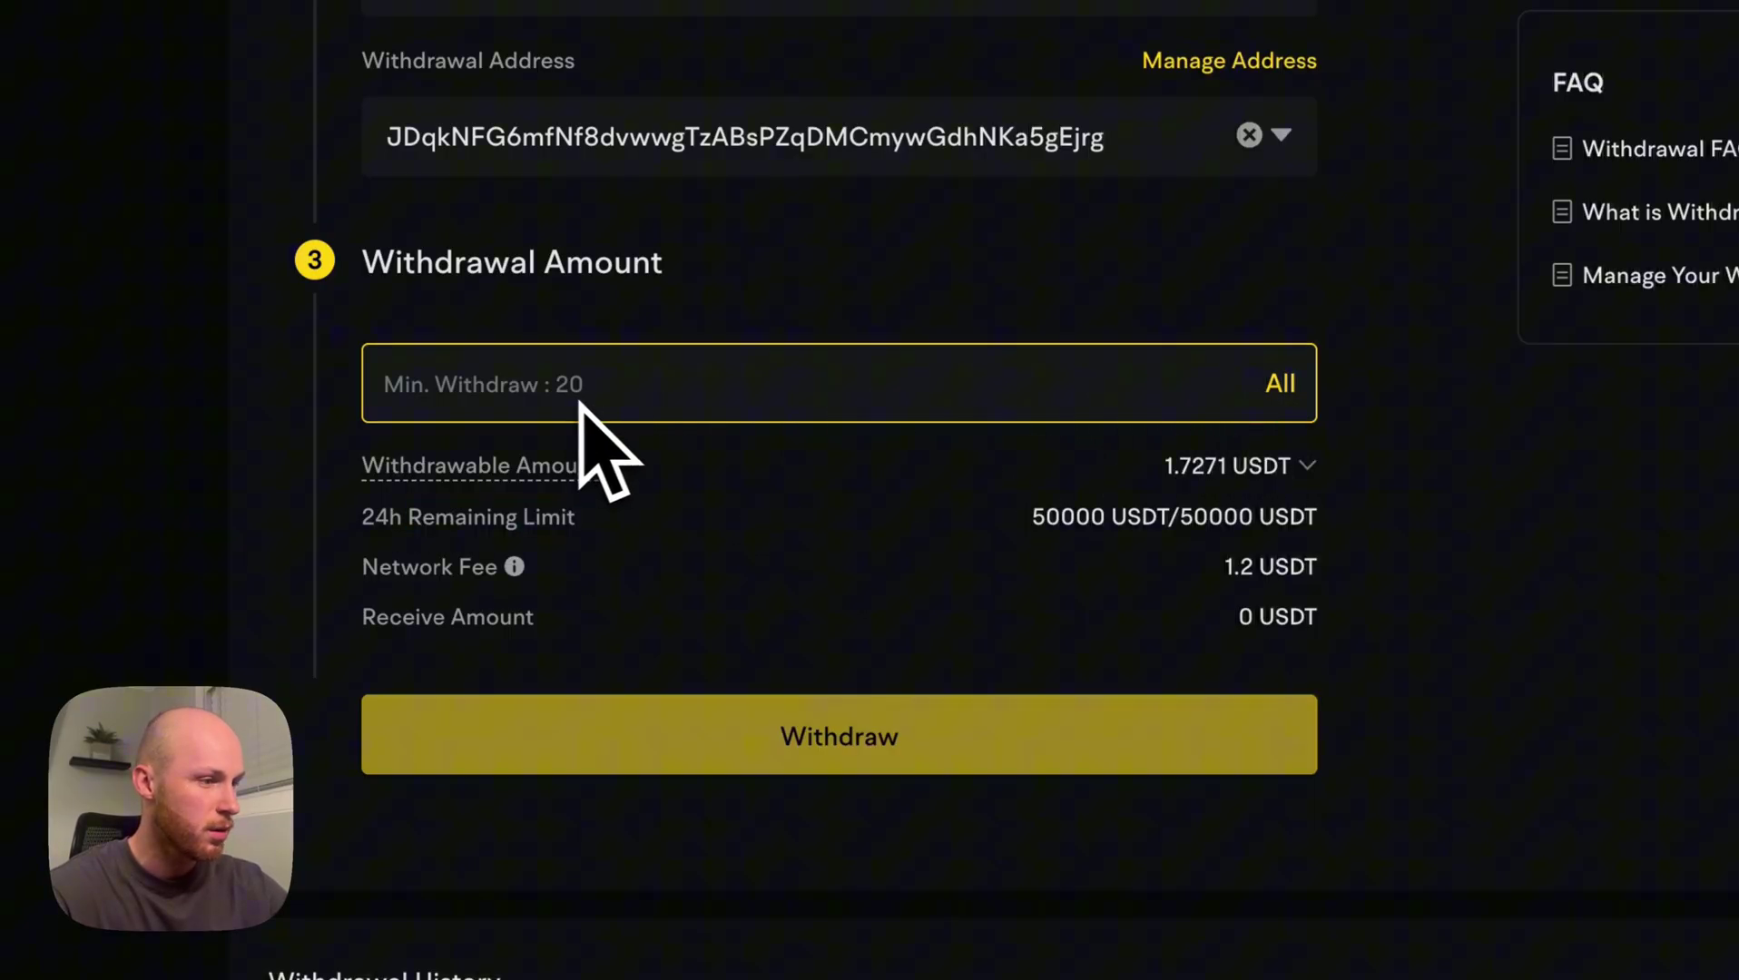
{"action": "left_click_drag", "start_coordinate": [1224, 570], "coordinate": [1280, 574]}
{"action": "left_click", "coordinate": [1308, 570]}
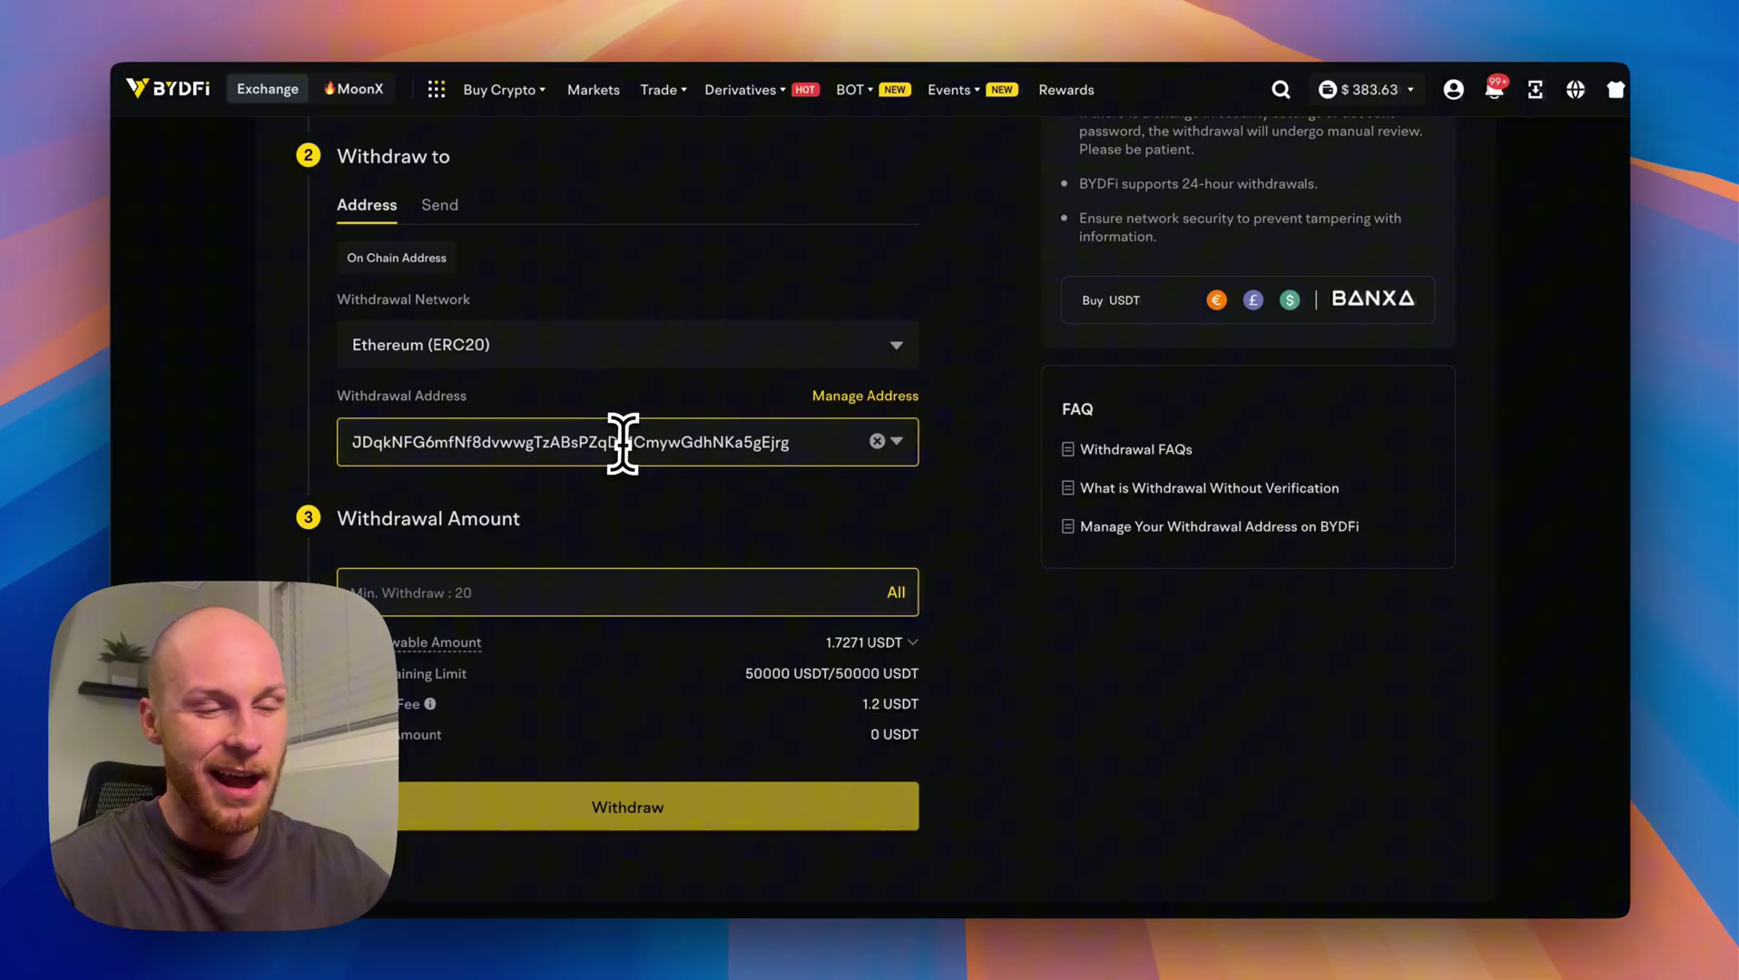
{"action": "scroll", "coordinate": [619, 438], "scroll_direction": "up", "scroll_amount": 3}
{"action": "scroll", "coordinate": [614, 472], "scroll_direction": "down", "scroll_amount": 10}
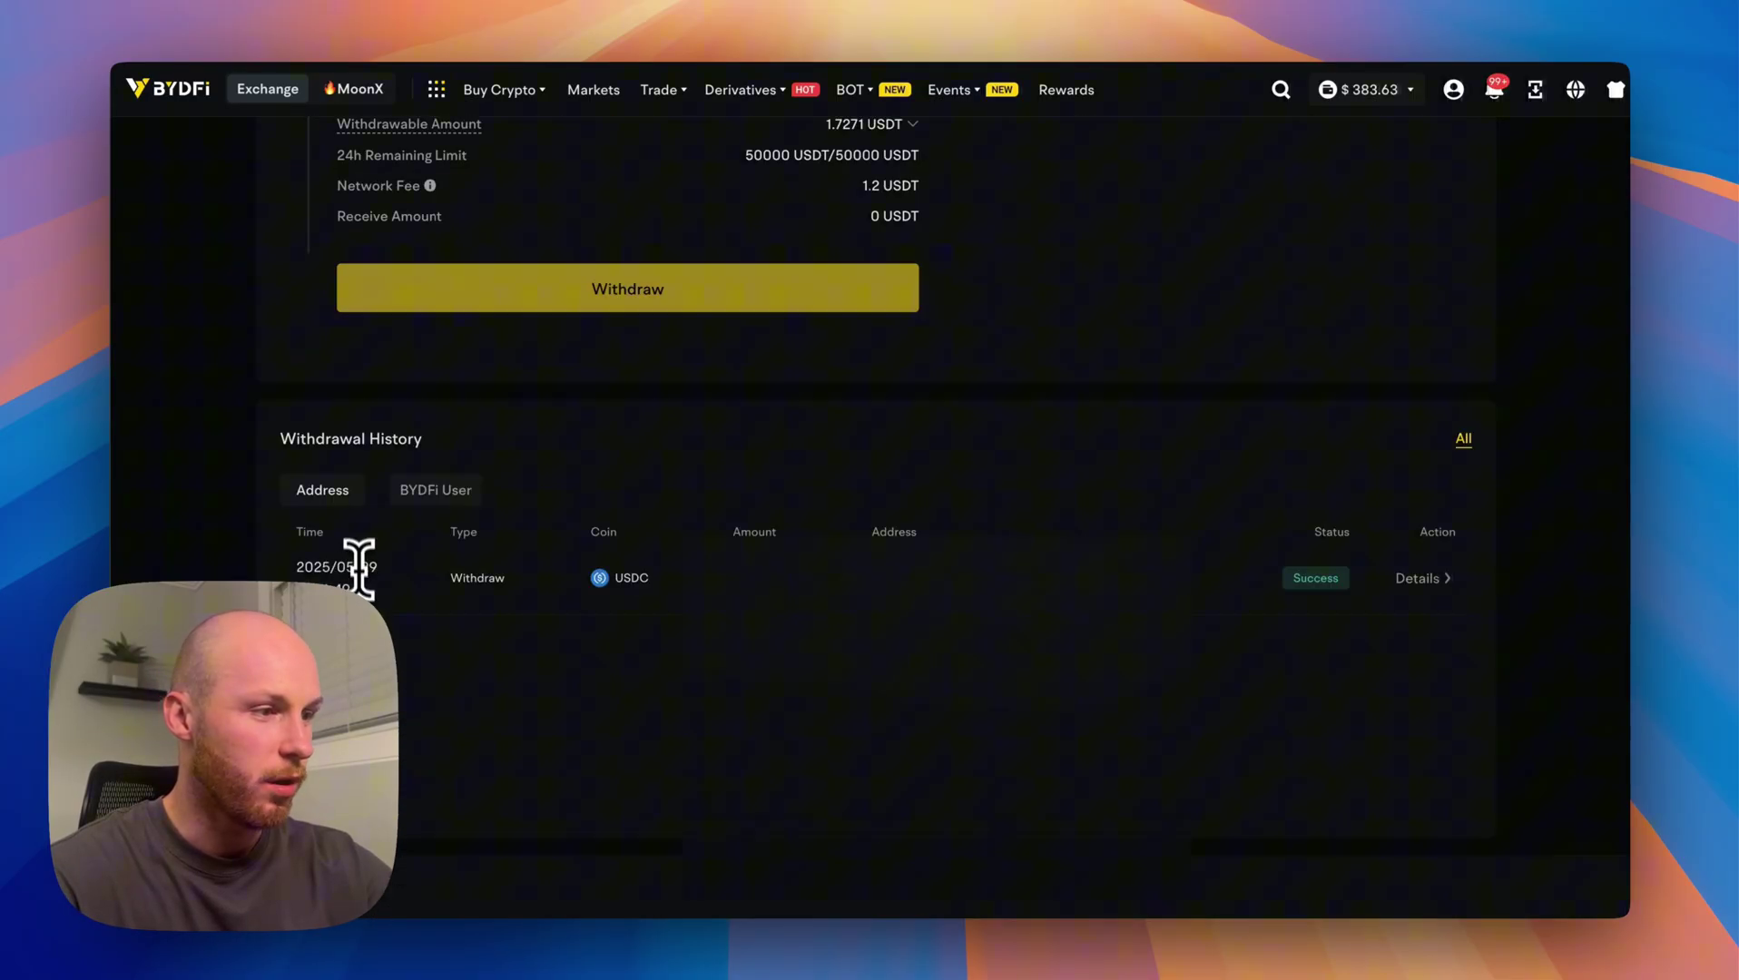
{"action": "scroll", "coordinate": [1149, 277], "scroll_direction": "up", "scroll_amount": 10}
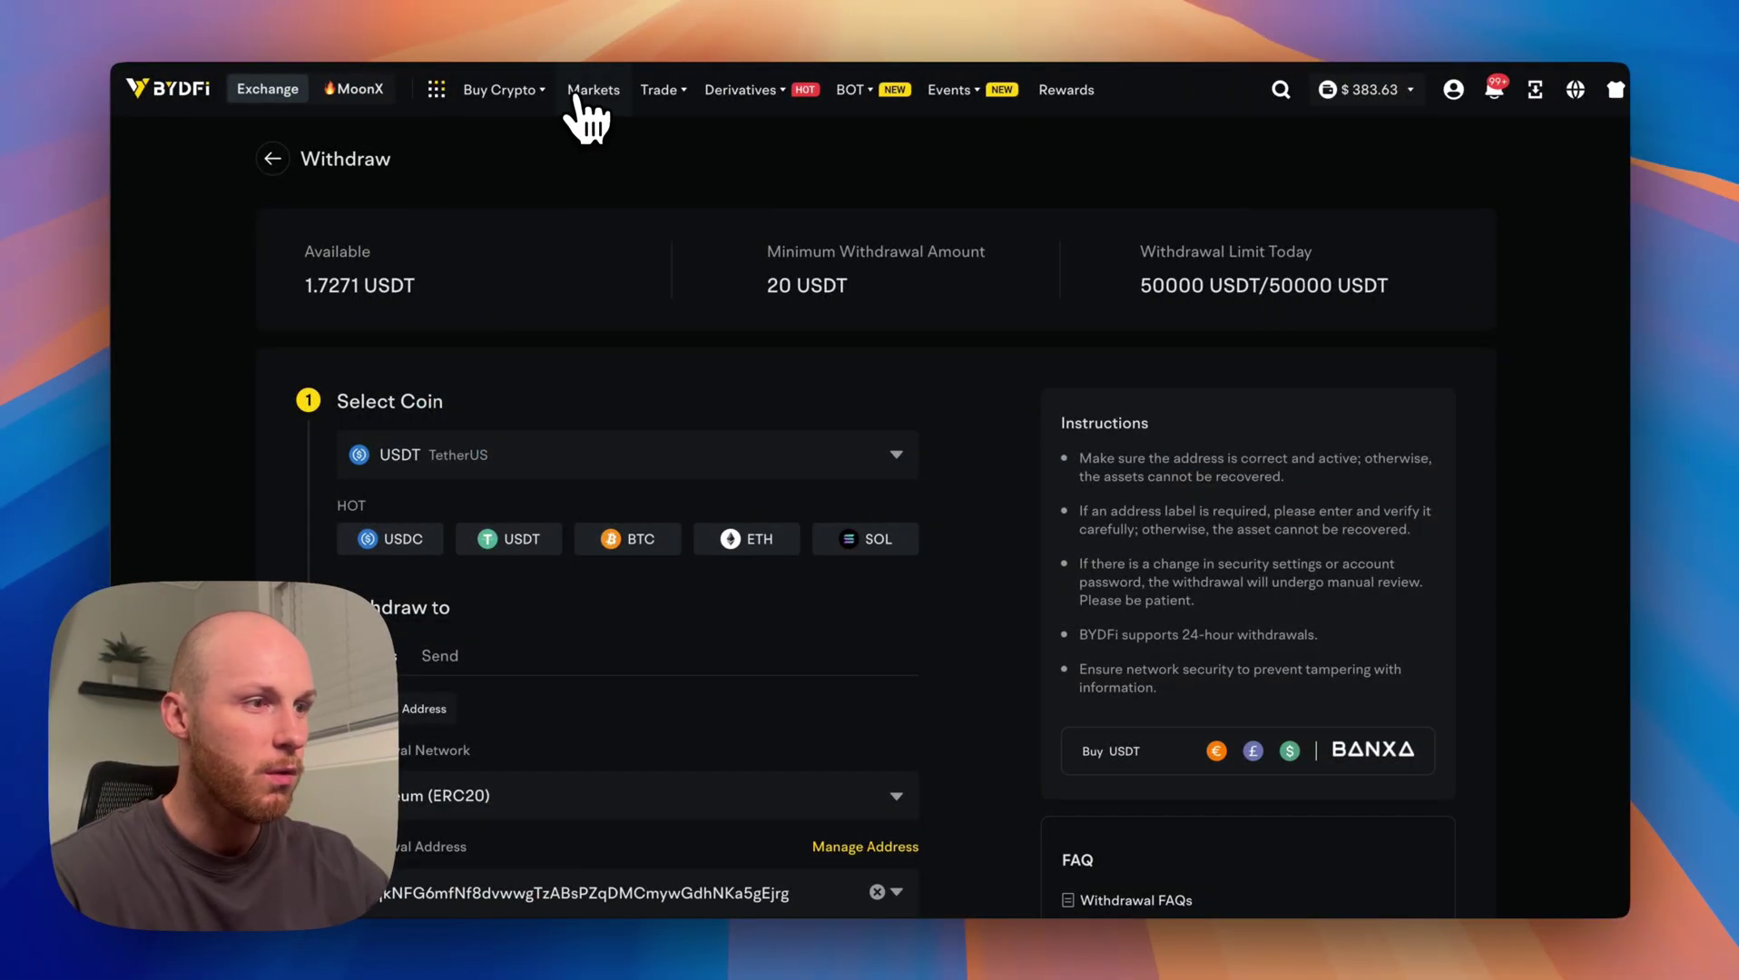
Open BTC/USDT spot trading and browse the pair list's USDT and USDC pairs.
{"action": "mouse_move", "coordinate": [648, 94]}
{"action": "left_click", "coordinate": [717, 173]}
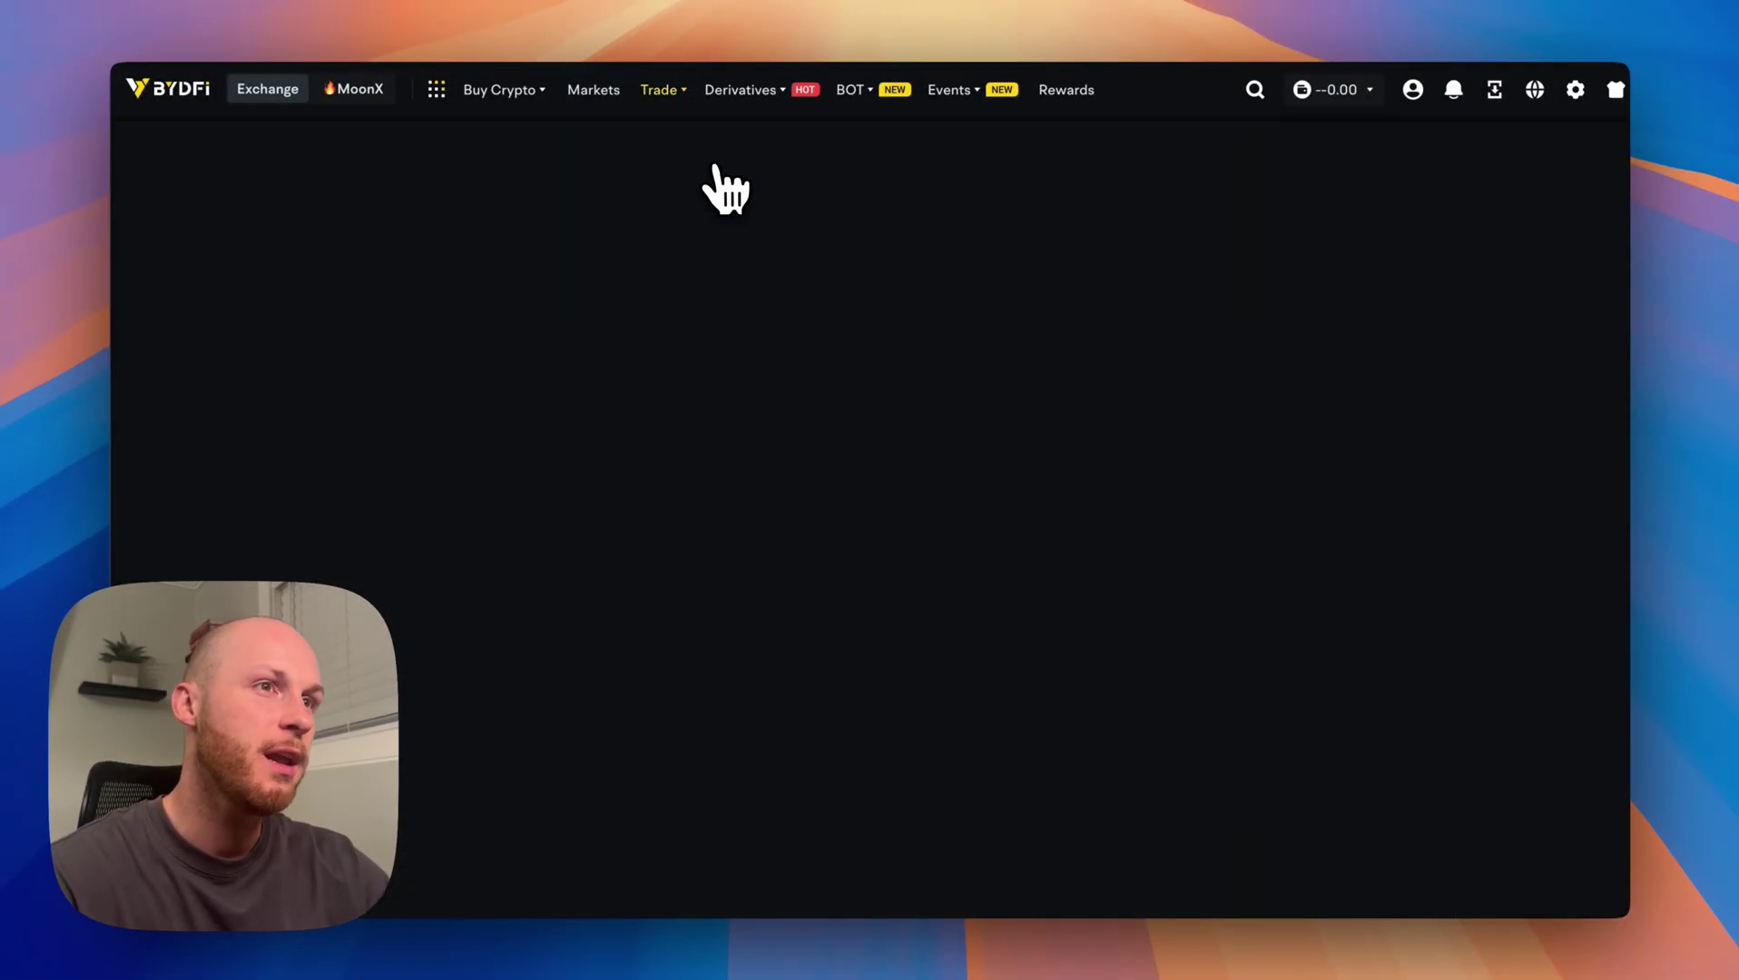
{"action": "left_click", "coordinate": [134, 195]}
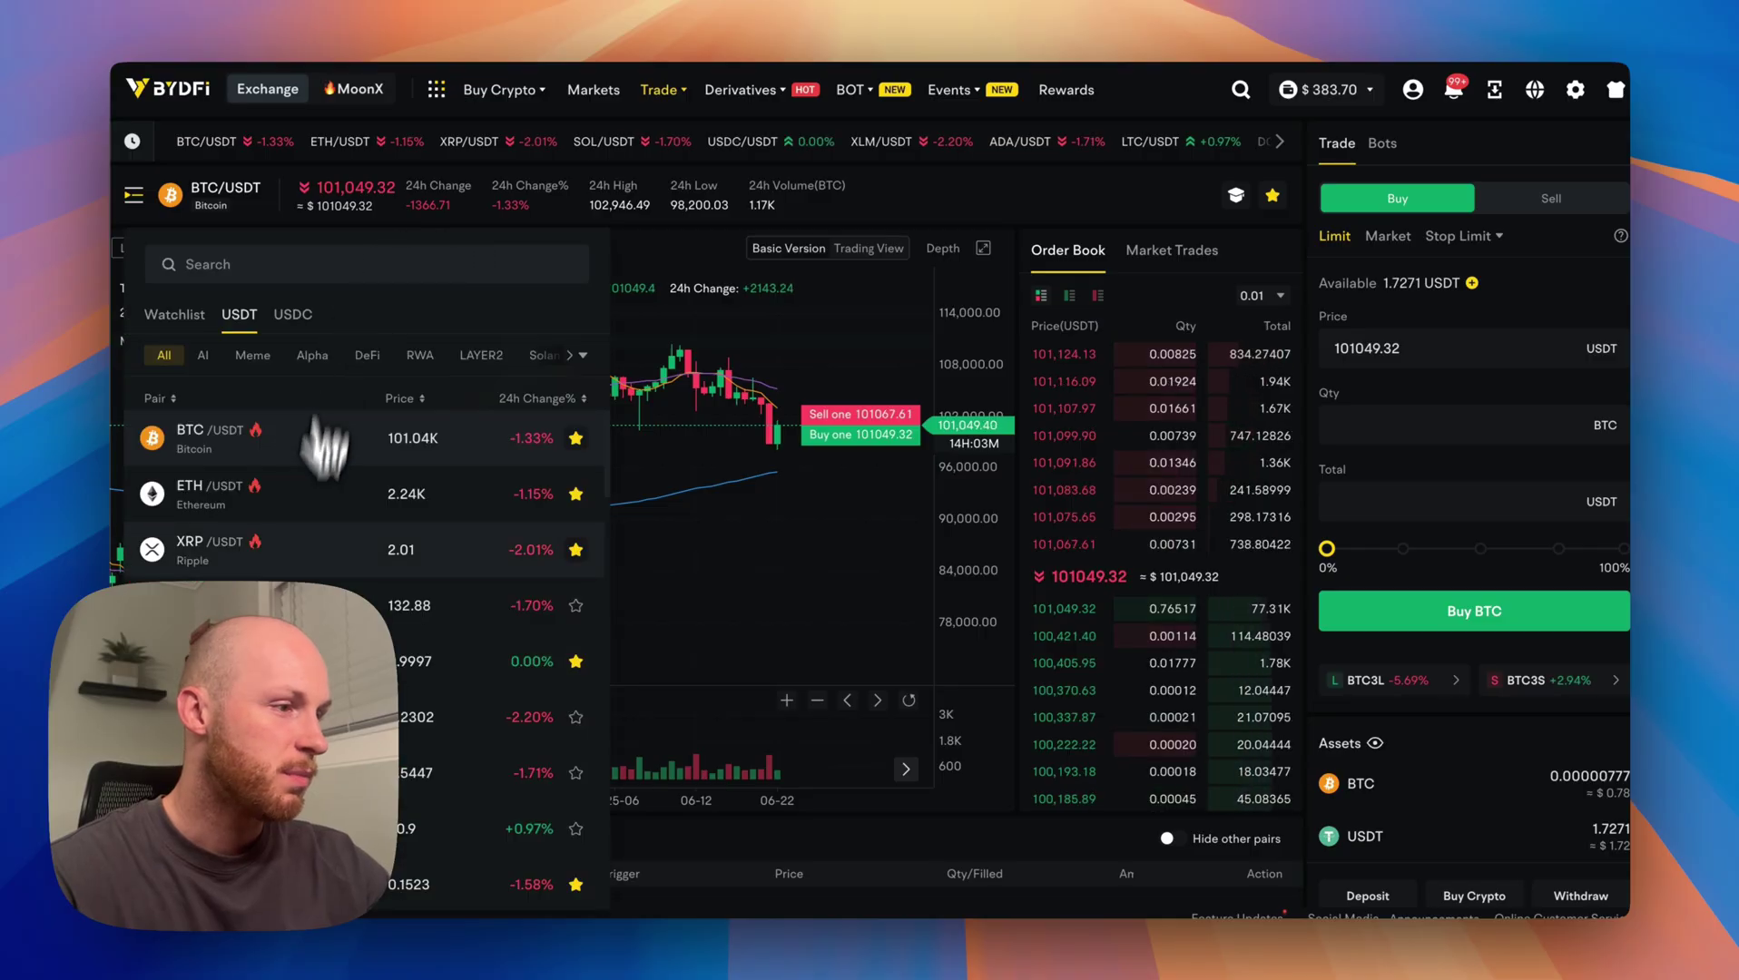
{"action": "scroll", "coordinate": [313, 591], "scroll_direction": "down", "scroll_amount": 5}
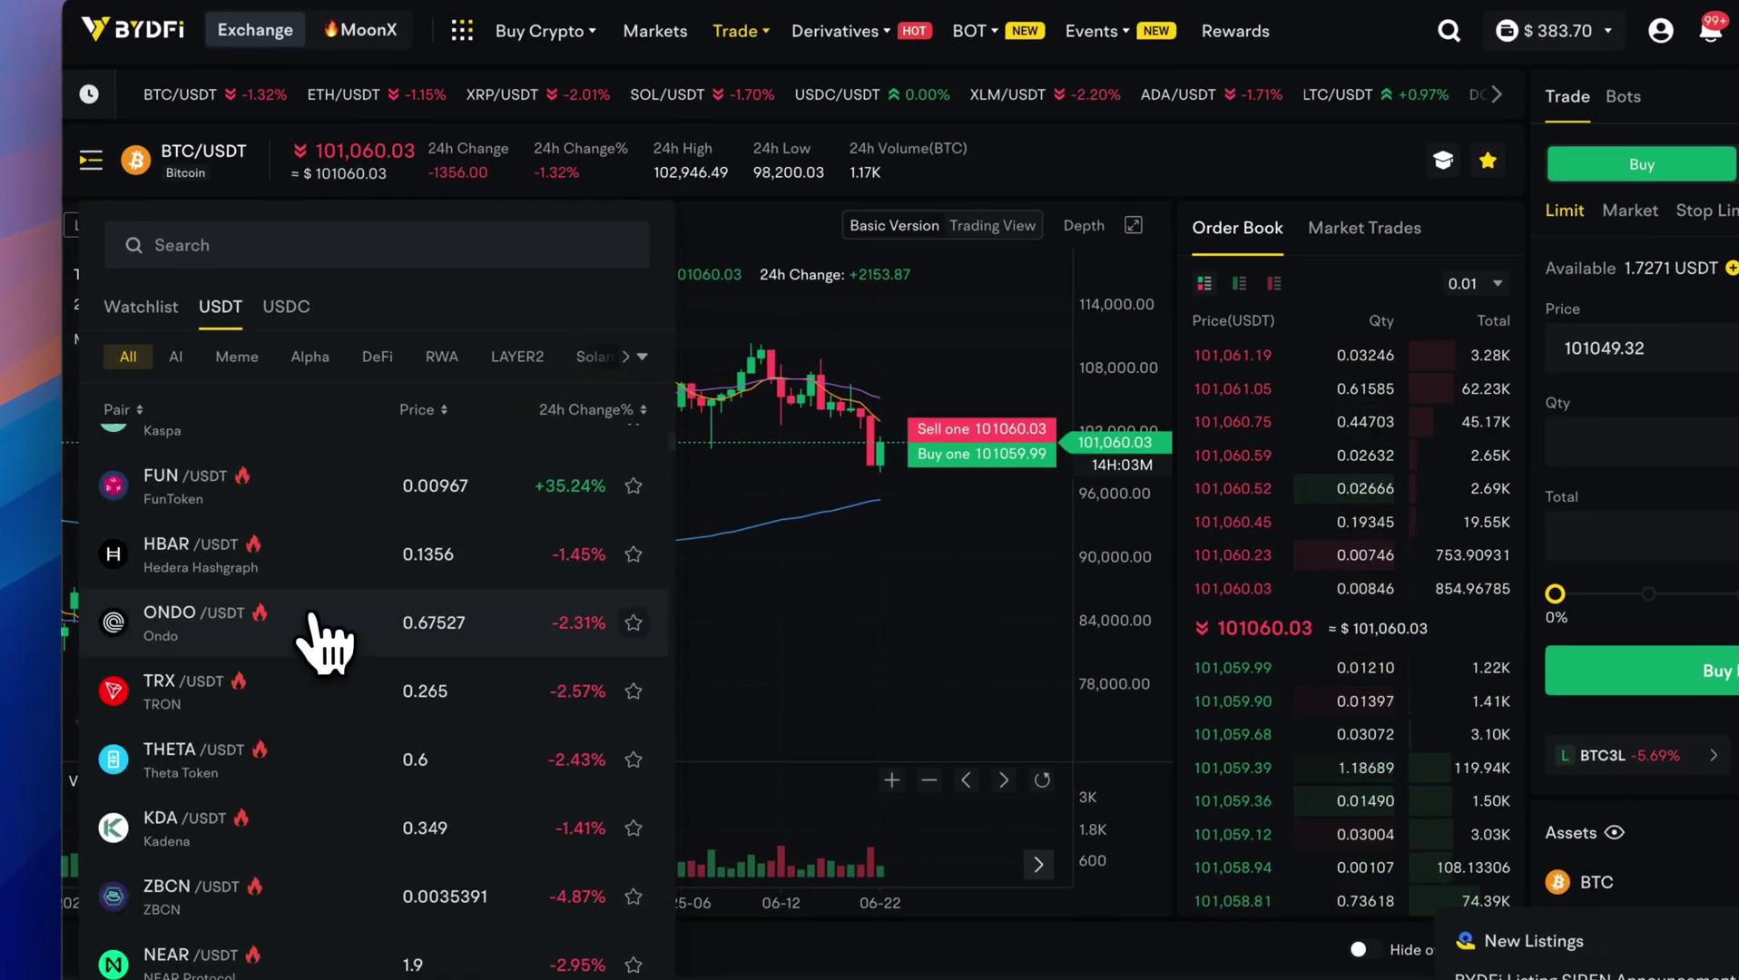
{"action": "scroll", "coordinate": [324, 645], "scroll_direction": "up", "scroll_amount": 10}
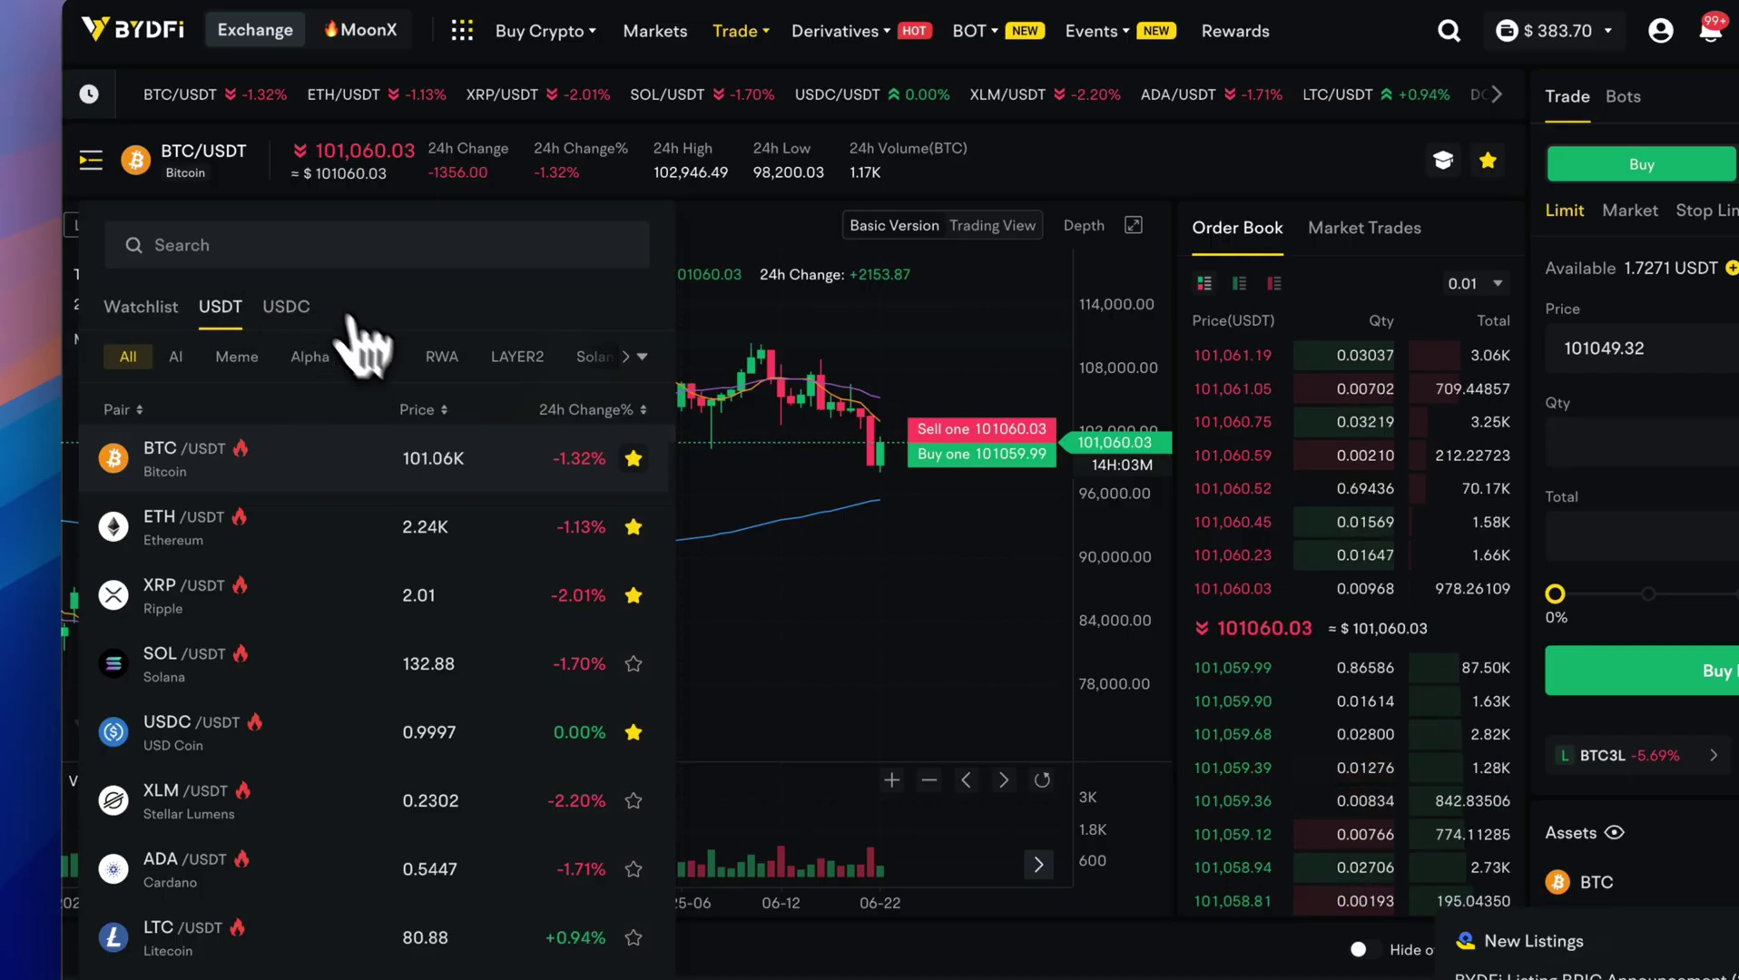
{"action": "left_click", "coordinate": [289, 308]}
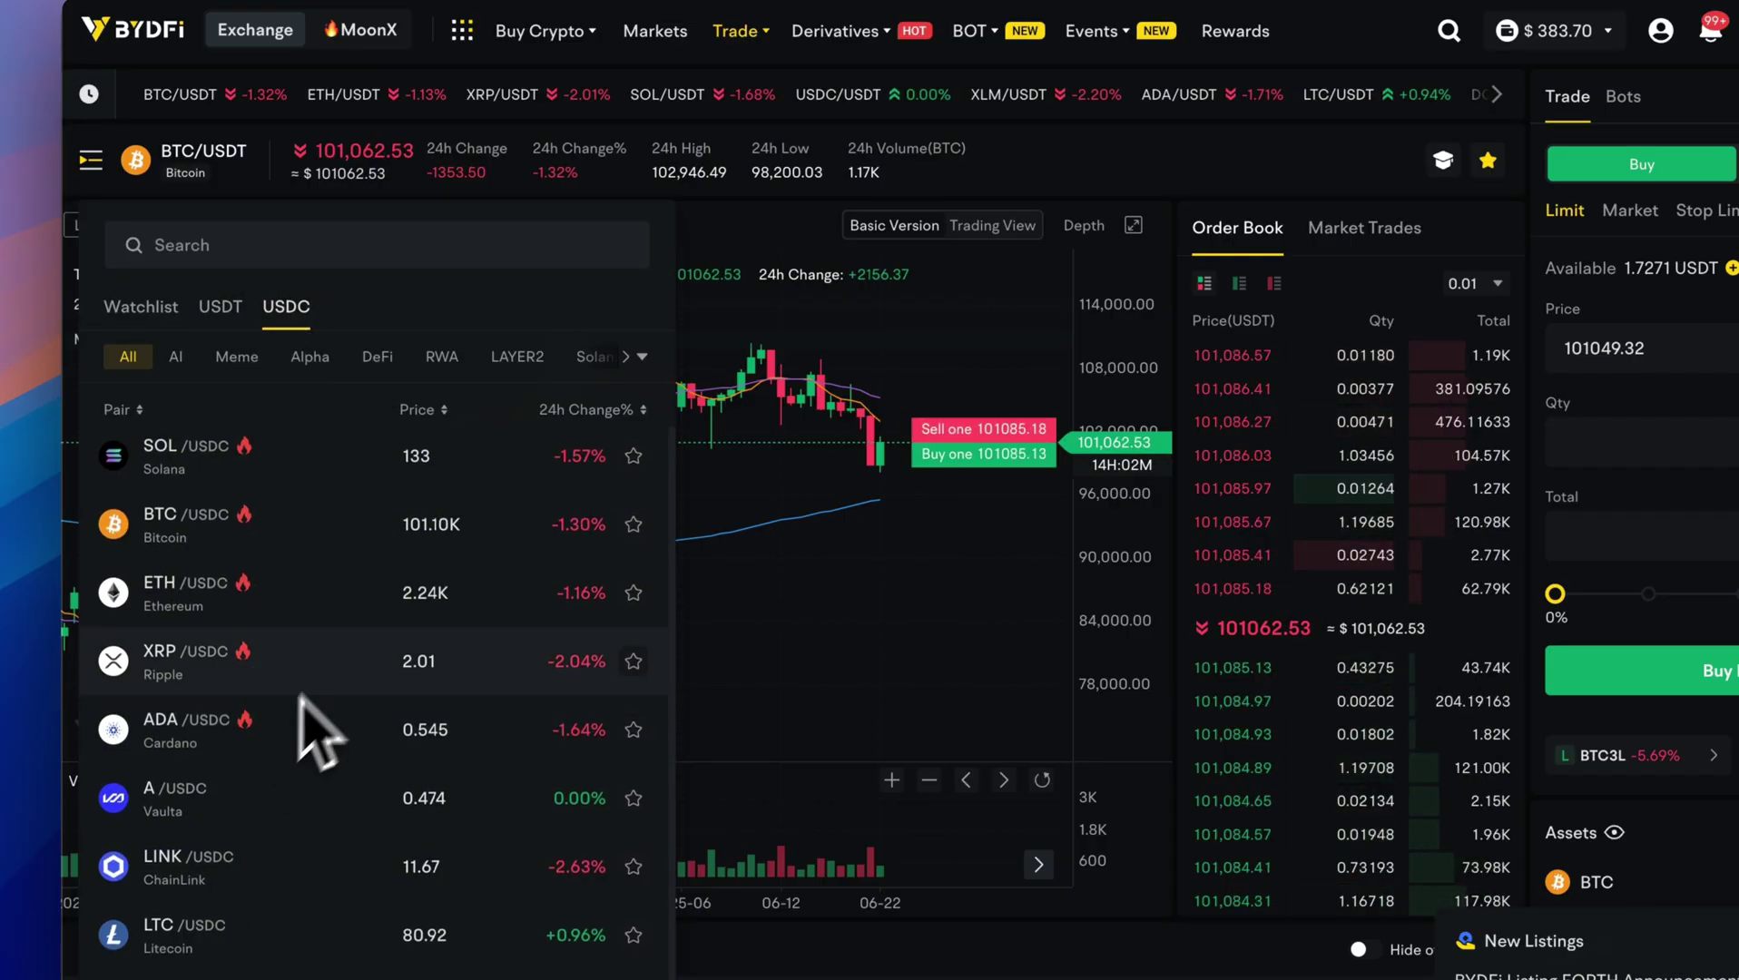
{"action": "scroll", "coordinate": [336, 599], "scroll_direction": "left", "scroll_amount": 3}
{"action": "scroll", "coordinate": [259, 367], "scroll_direction": "right", "scroll_amount": 5}
{"action": "scroll", "coordinate": [250, 374], "scroll_direction": "right", "scroll_amount": 5}
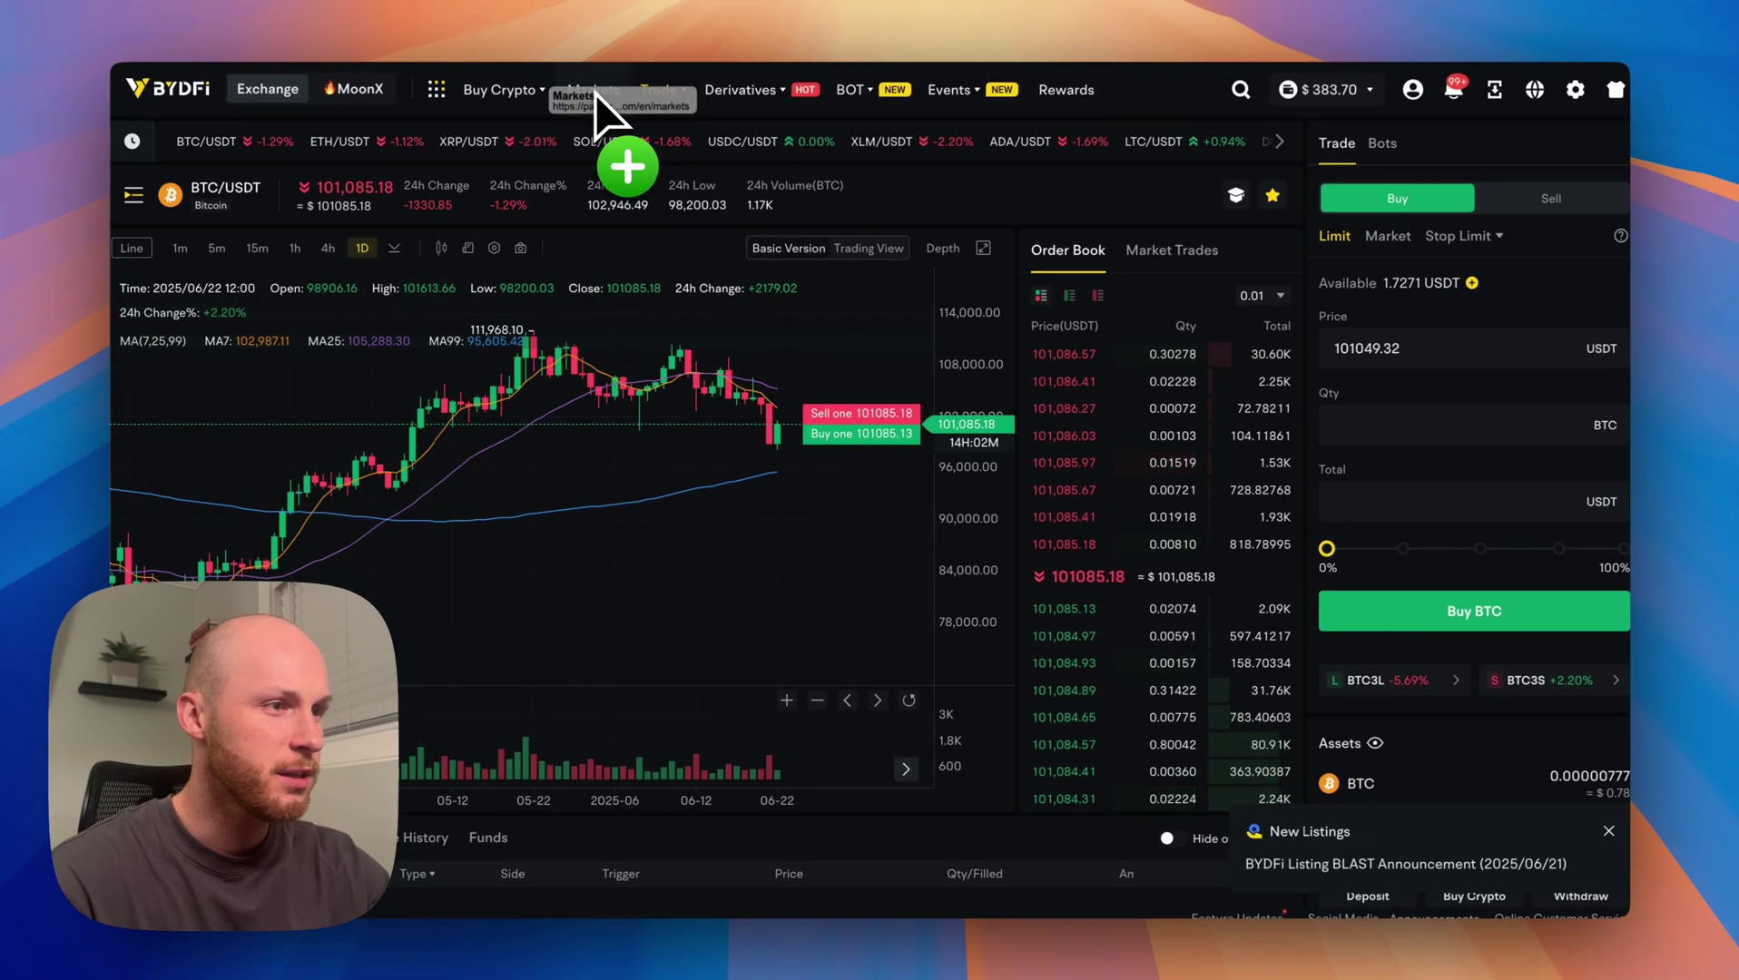
Browse the Markets overview, then its Opportunity, Data and Onchain views.
{"action": "left_click", "coordinate": [595, 90]}
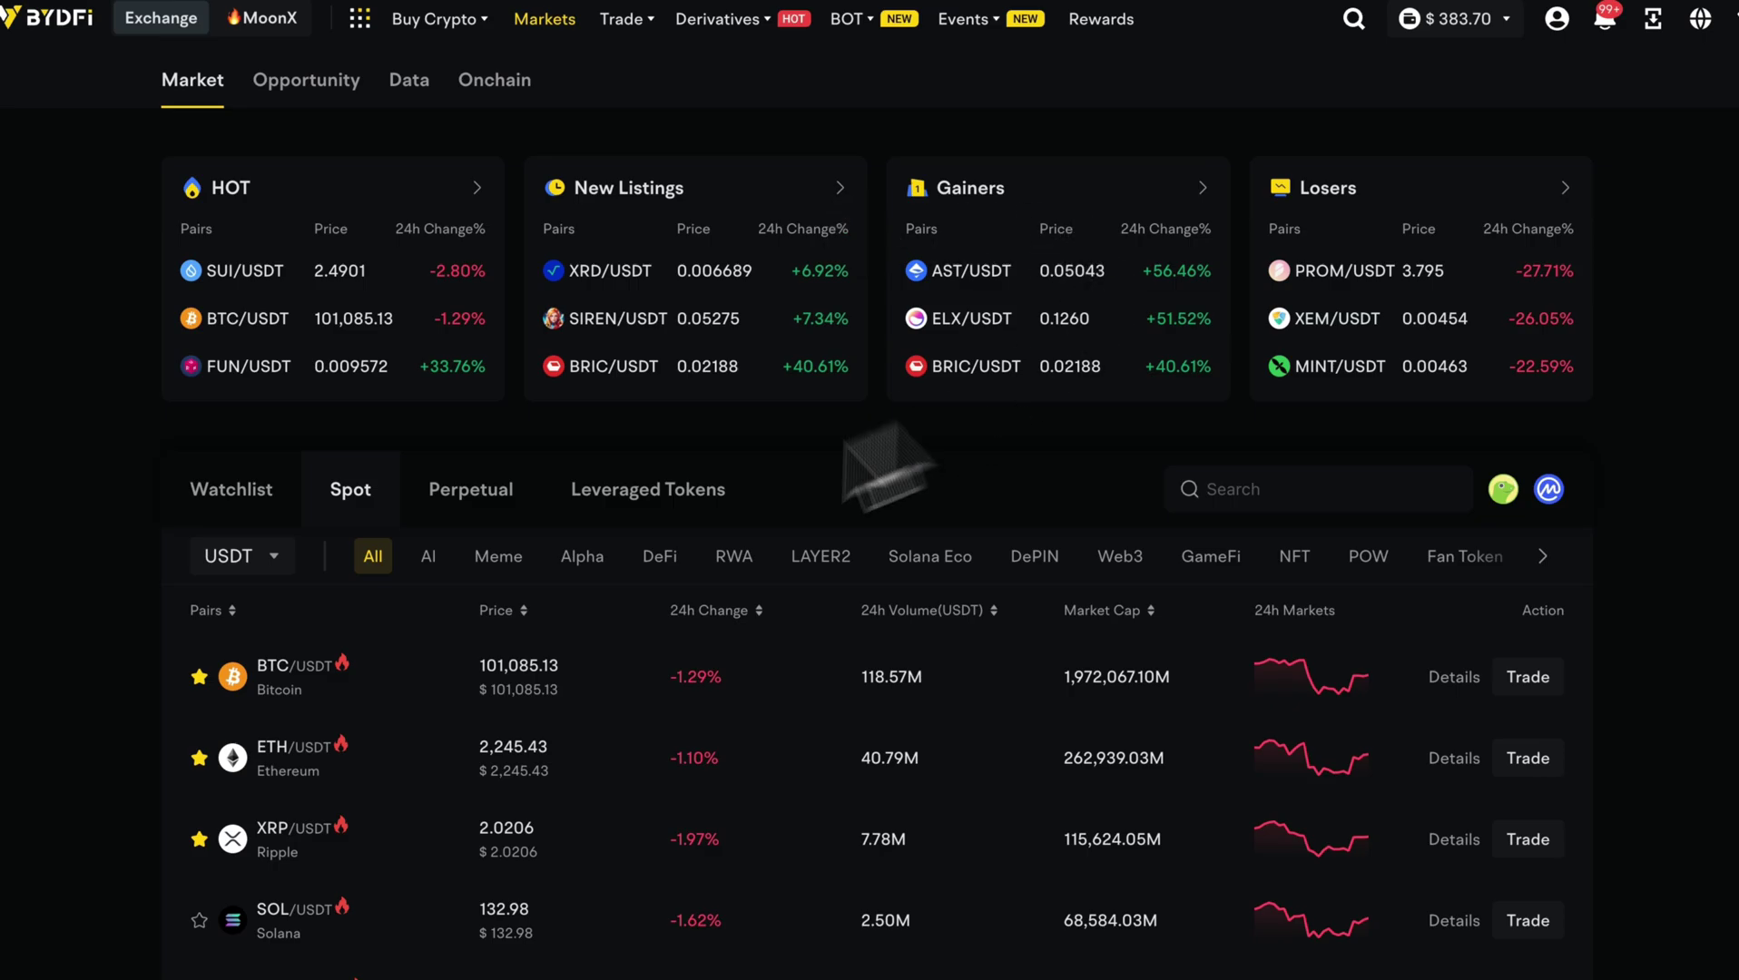
{"action": "scroll", "coordinate": [147, 614], "scroll_direction": "down", "scroll_amount": 3}
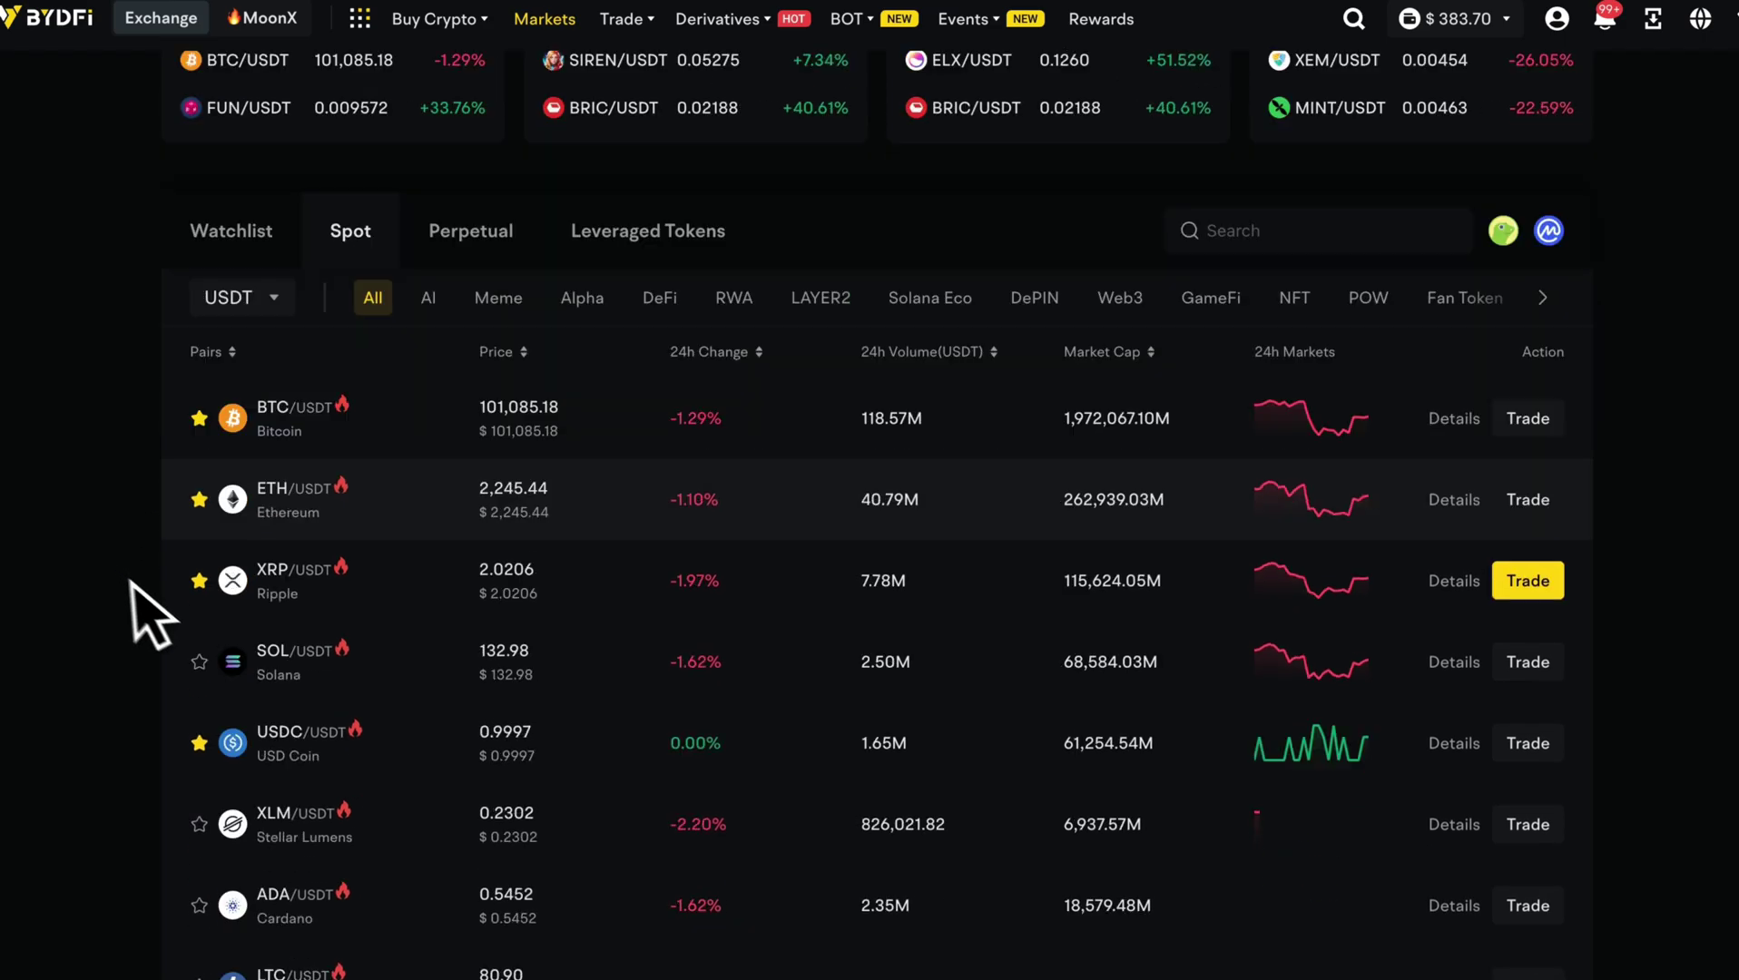
{"action": "scroll", "coordinate": [454, 454], "scroll_direction": "up", "scroll_amount": 2}
{"action": "scroll", "coordinate": [463, 363], "scroll_direction": "up", "scroll_amount": 1}
{"action": "left_click", "coordinate": [354, 84]}
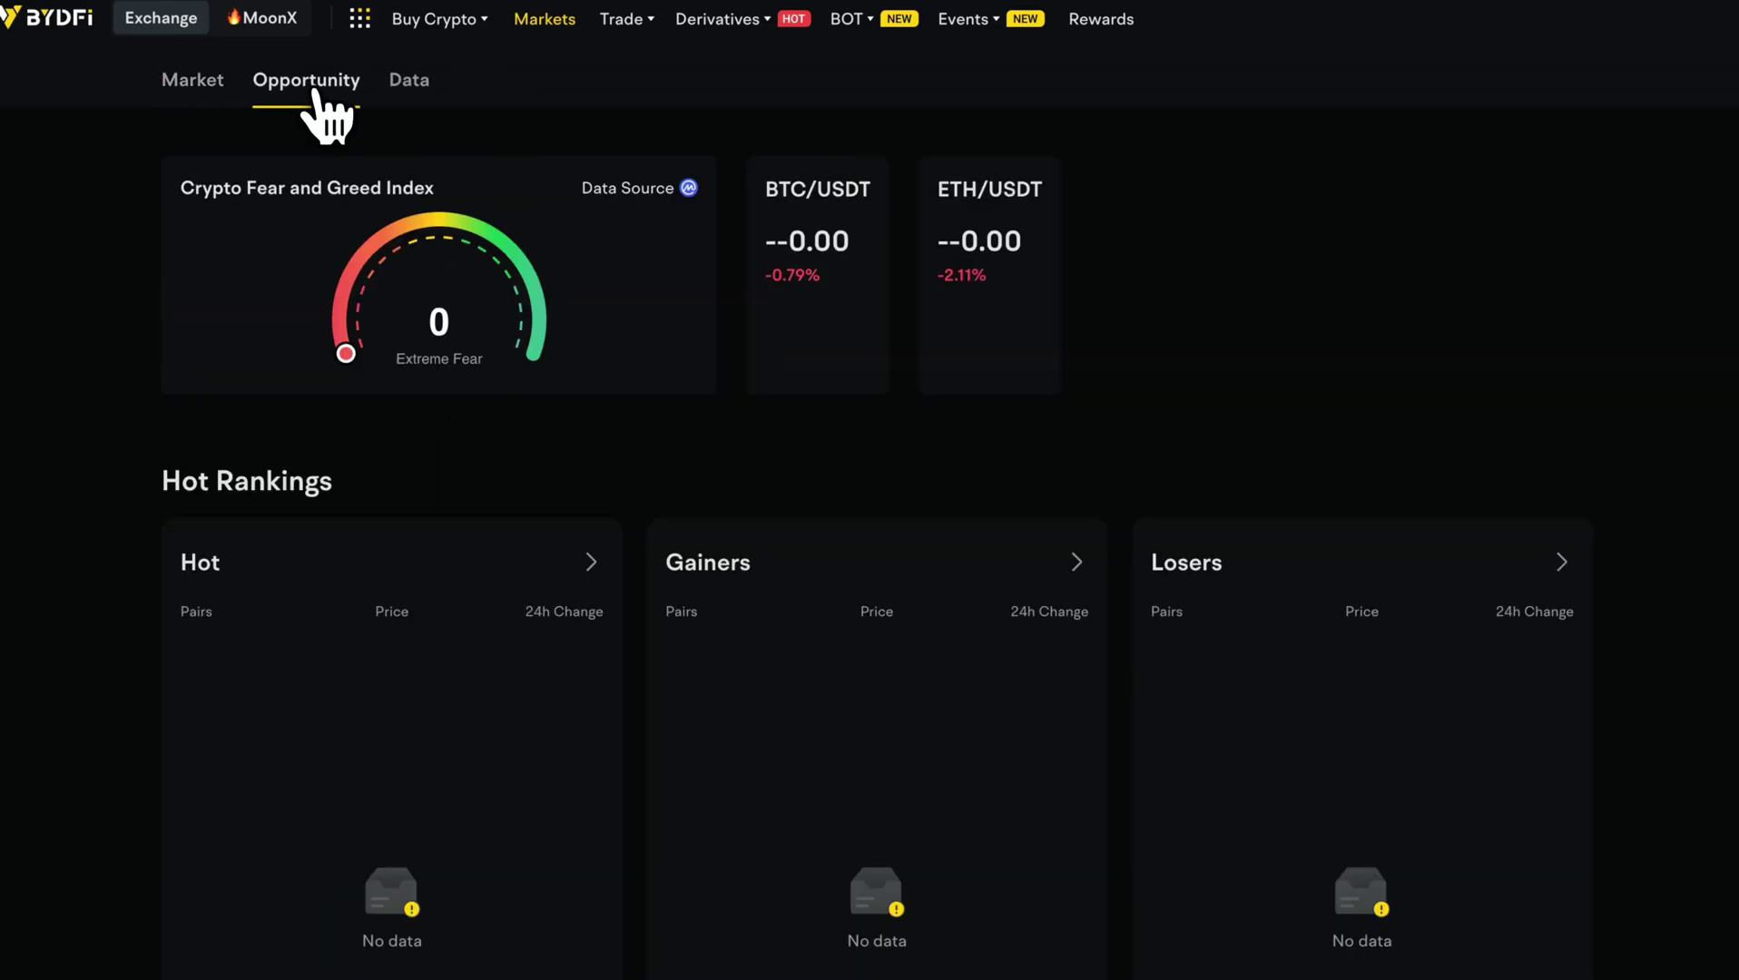
{"action": "scroll", "coordinate": [362, 541], "scroll_direction": "down", "scroll_amount": 1}
{"action": "scroll", "coordinate": [362, 541], "scroll_direction": "up", "scroll_amount": 1}
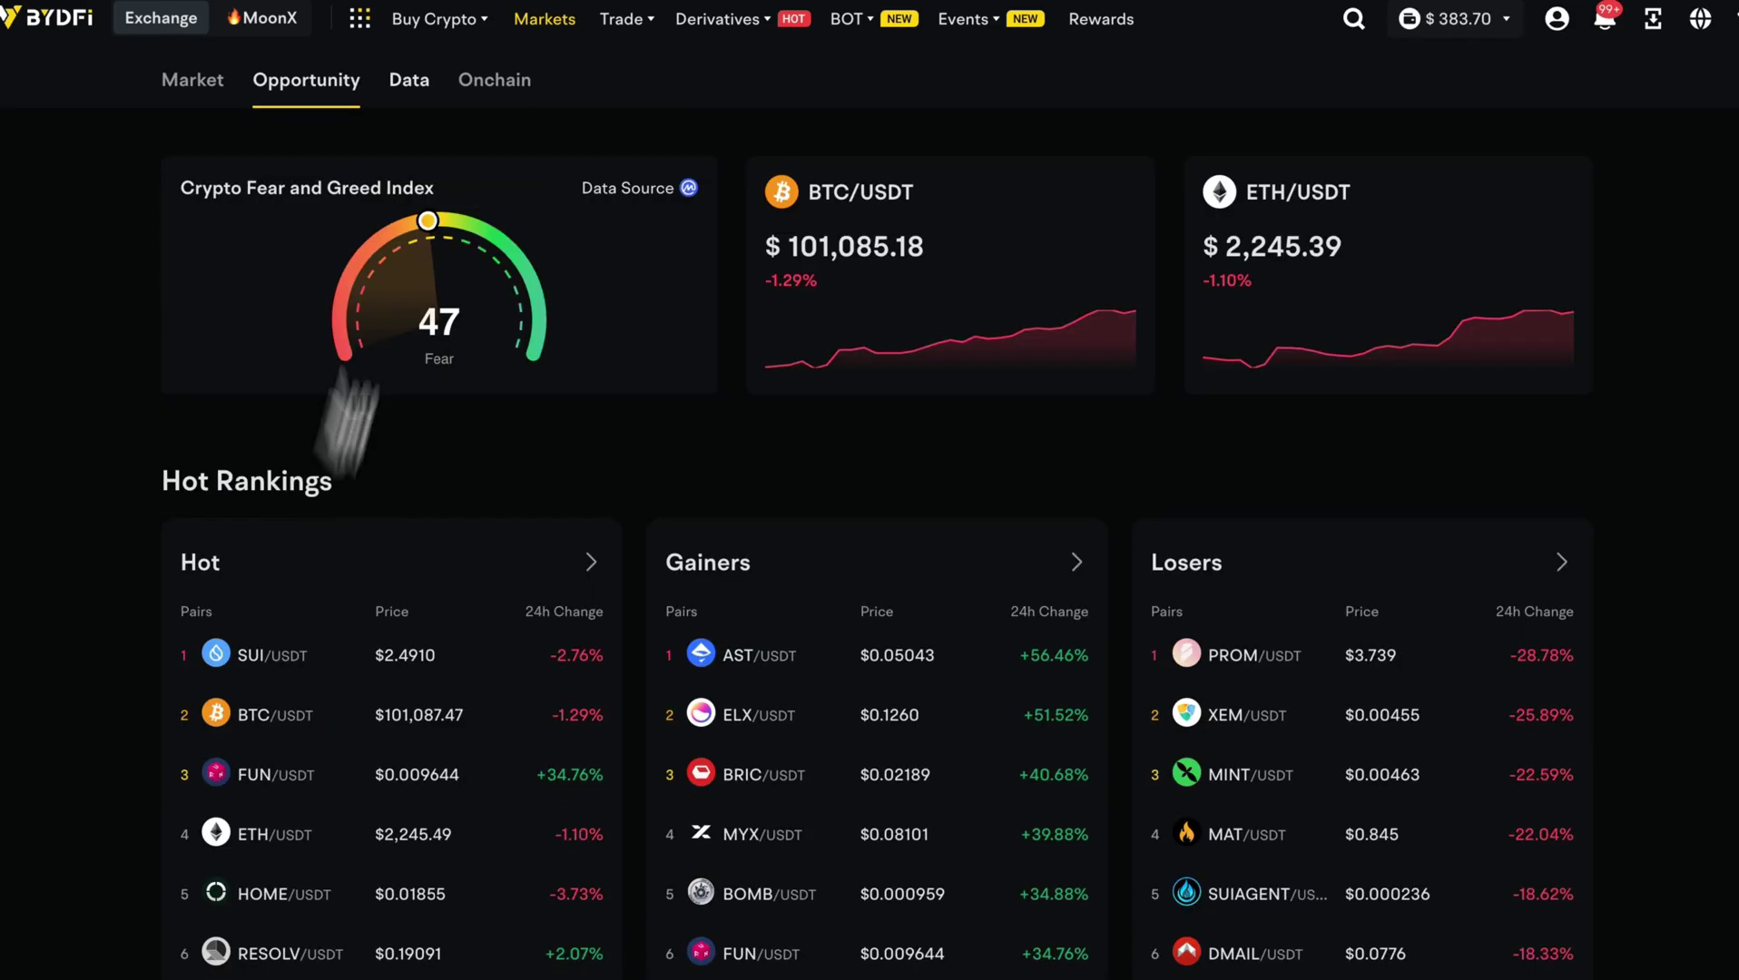
{"action": "left_click", "coordinate": [409, 80]}
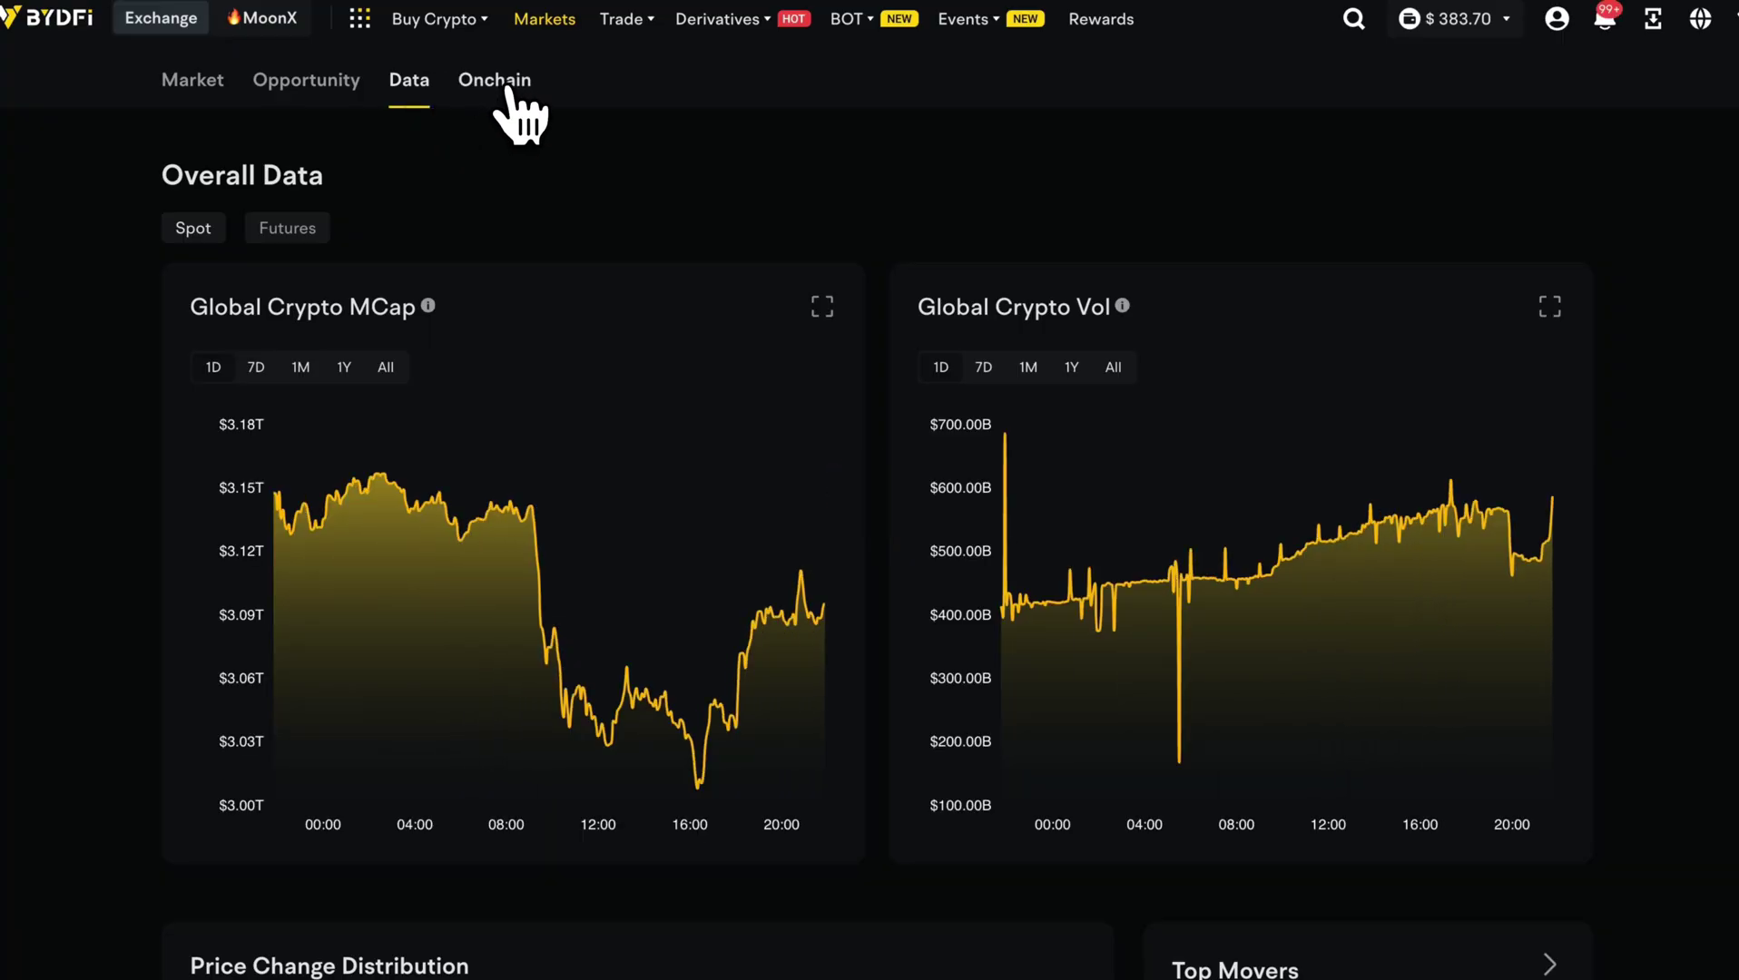
{"action": "left_click", "coordinate": [506, 88]}
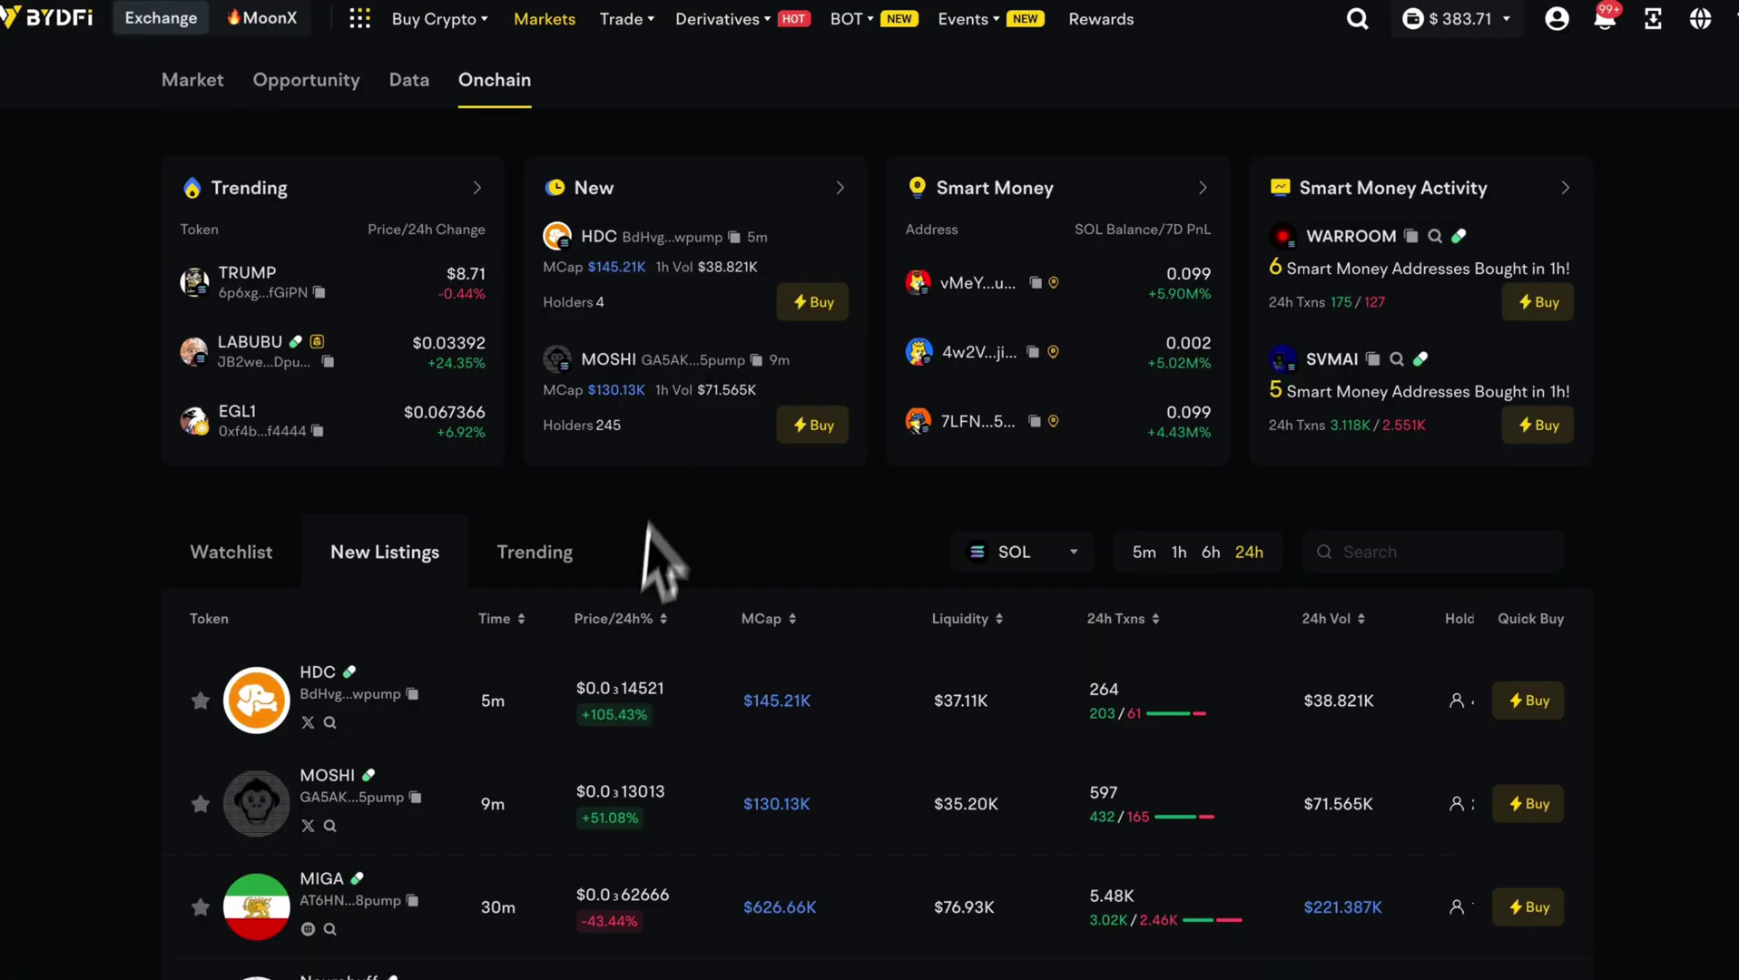
{"action": "scroll", "coordinate": [831, 632], "scroll_direction": "down", "scroll_amount": 10}
{"action": "scroll", "coordinate": [761, 691], "scroll_direction": "up", "scroll_amount": 10}
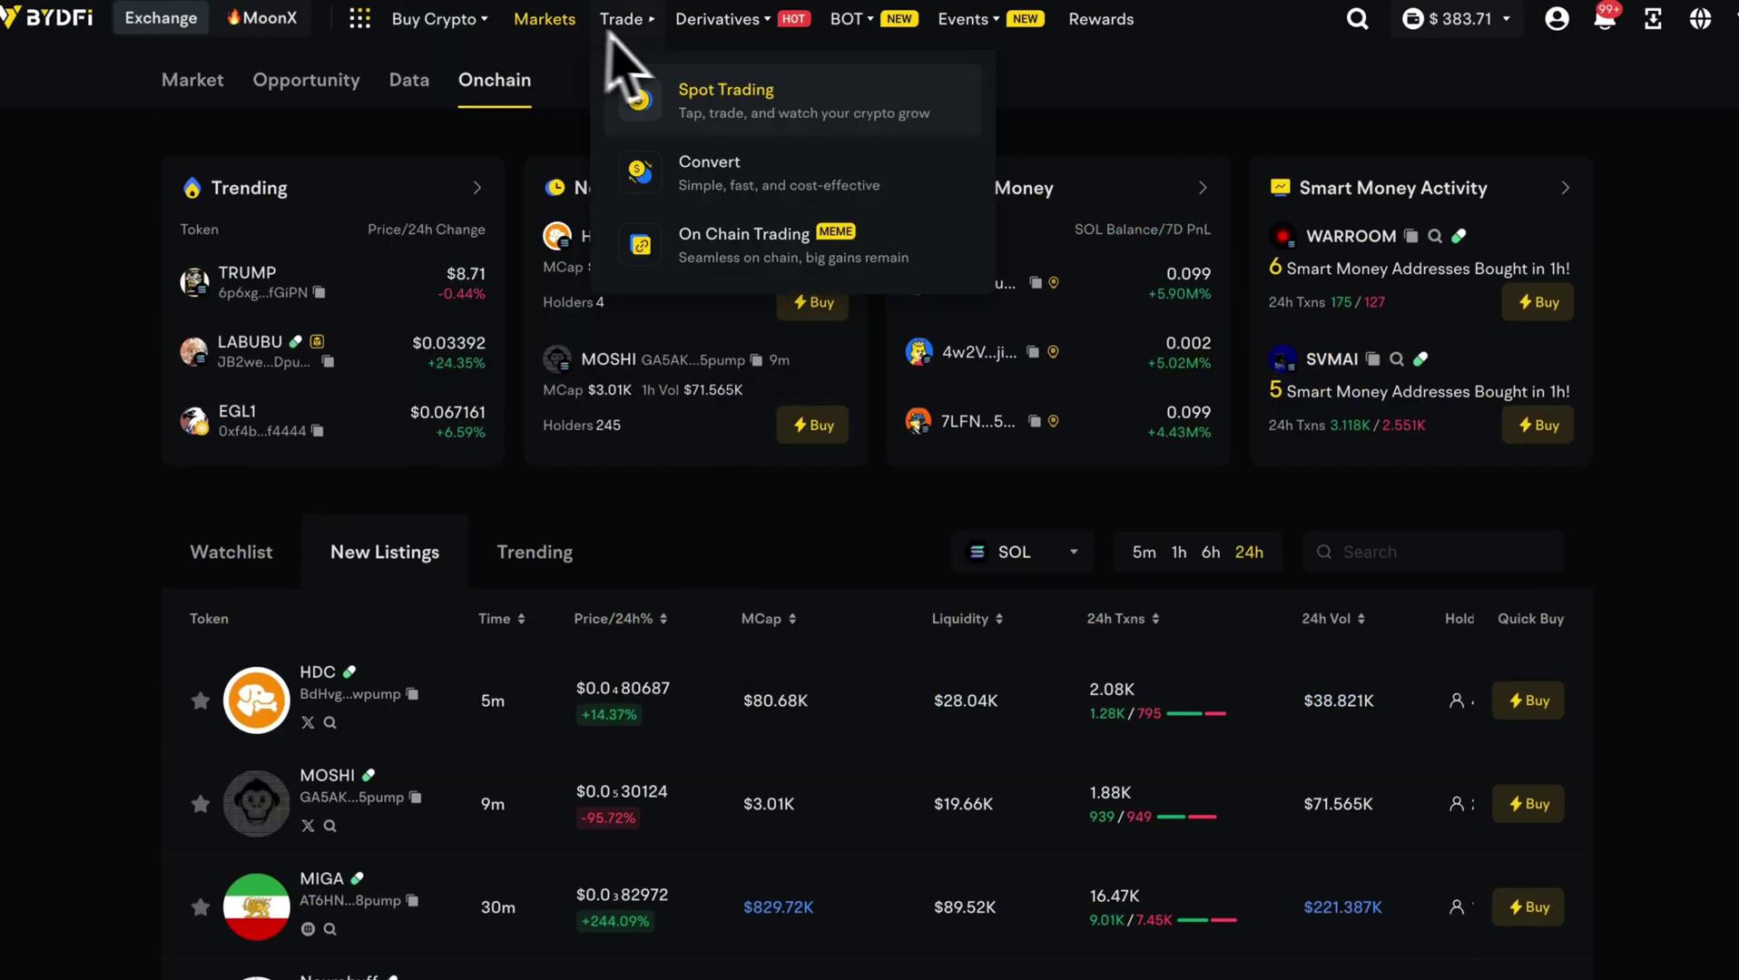
Return to BTC/USDT spot, dismiss the New Listings popup, and try the TradingView chart before reverting.
{"action": "mouse_move", "coordinate": [626, 27]}
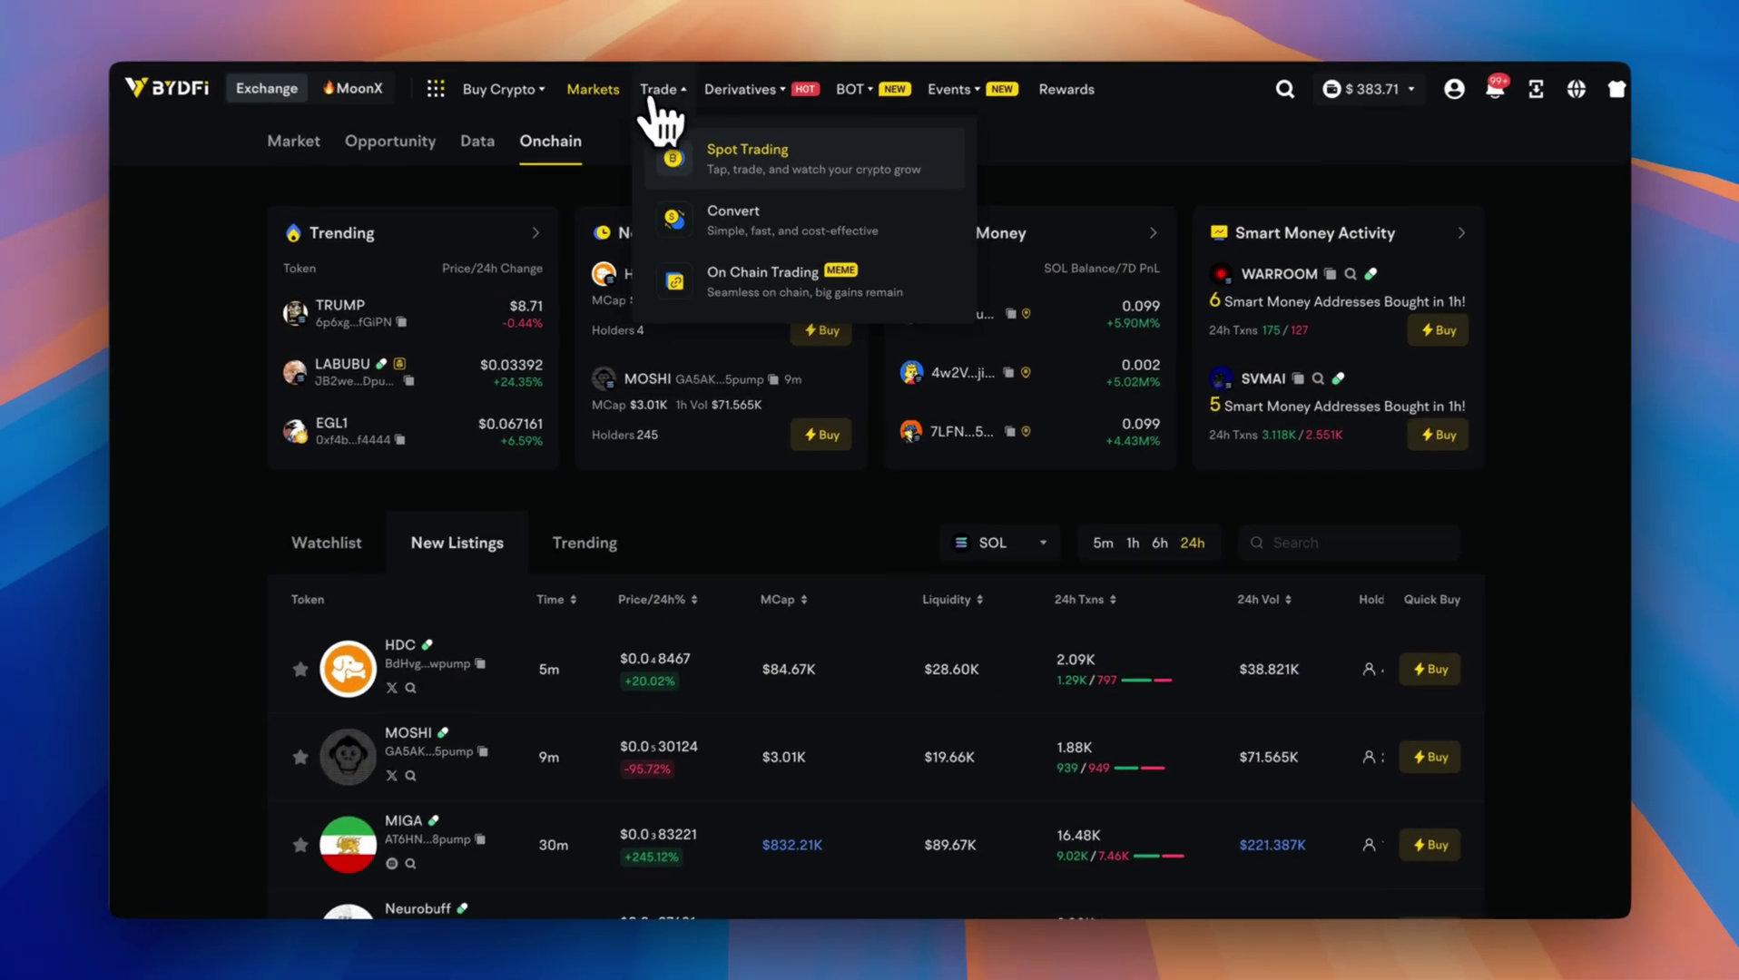
{"action": "left_click", "coordinate": [747, 153]}
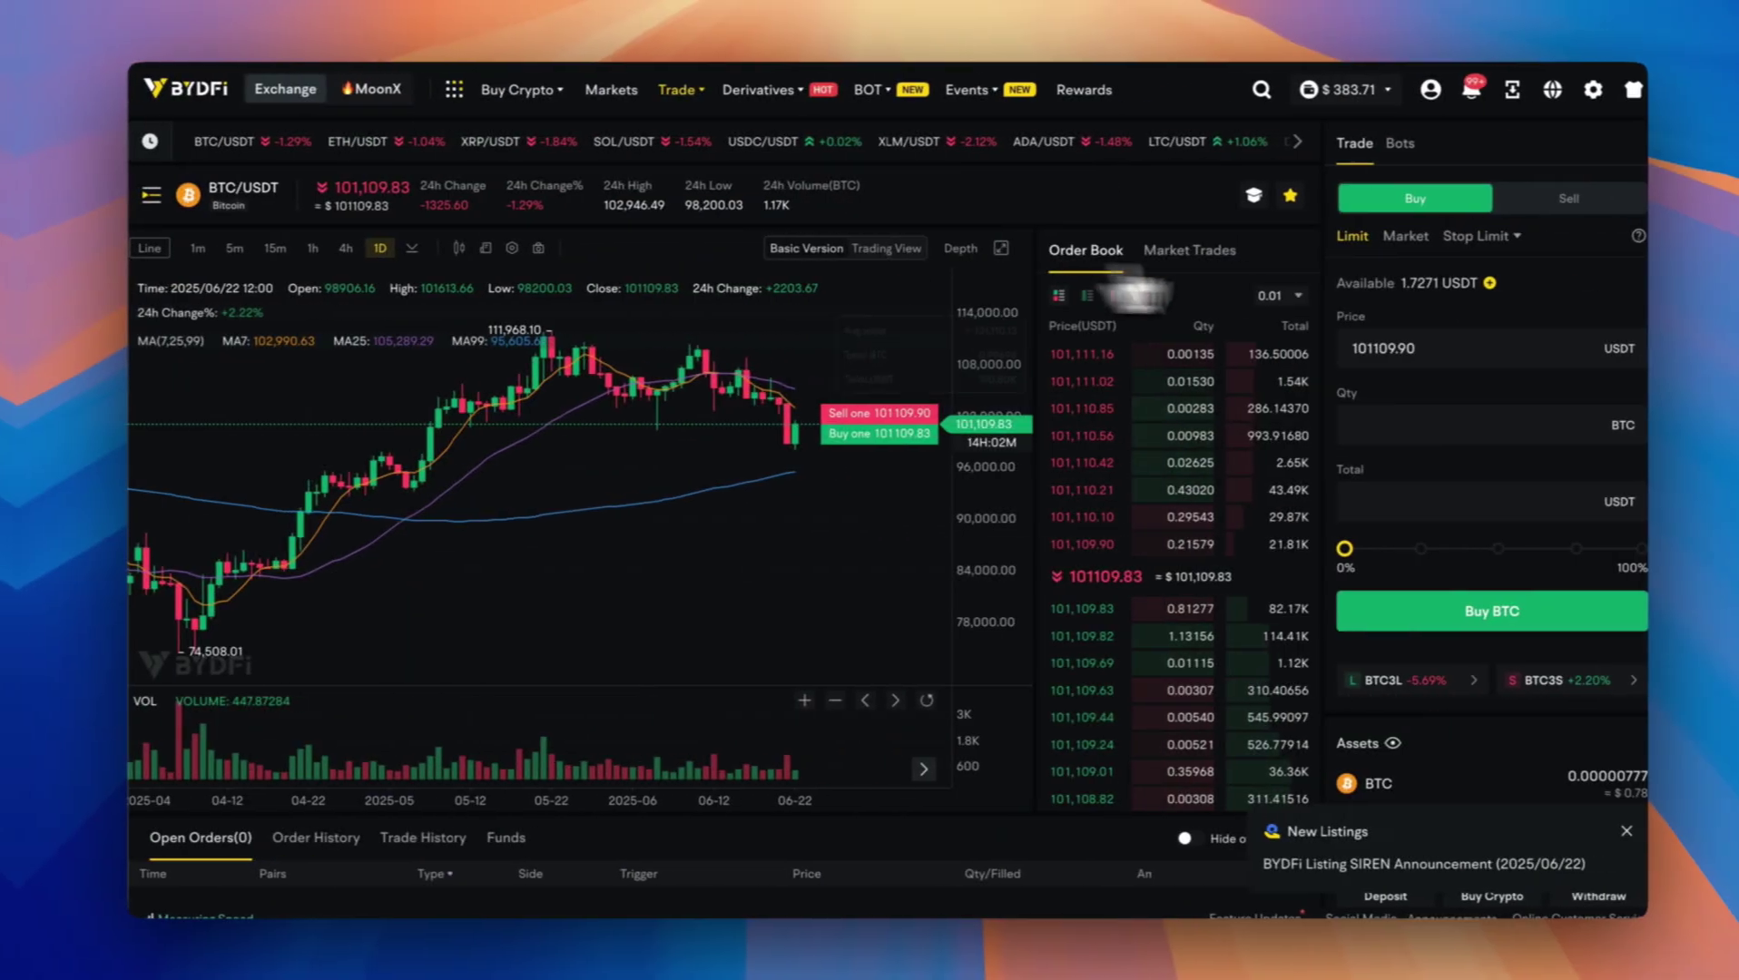
{"action": "left_click", "coordinate": [1608, 747]}
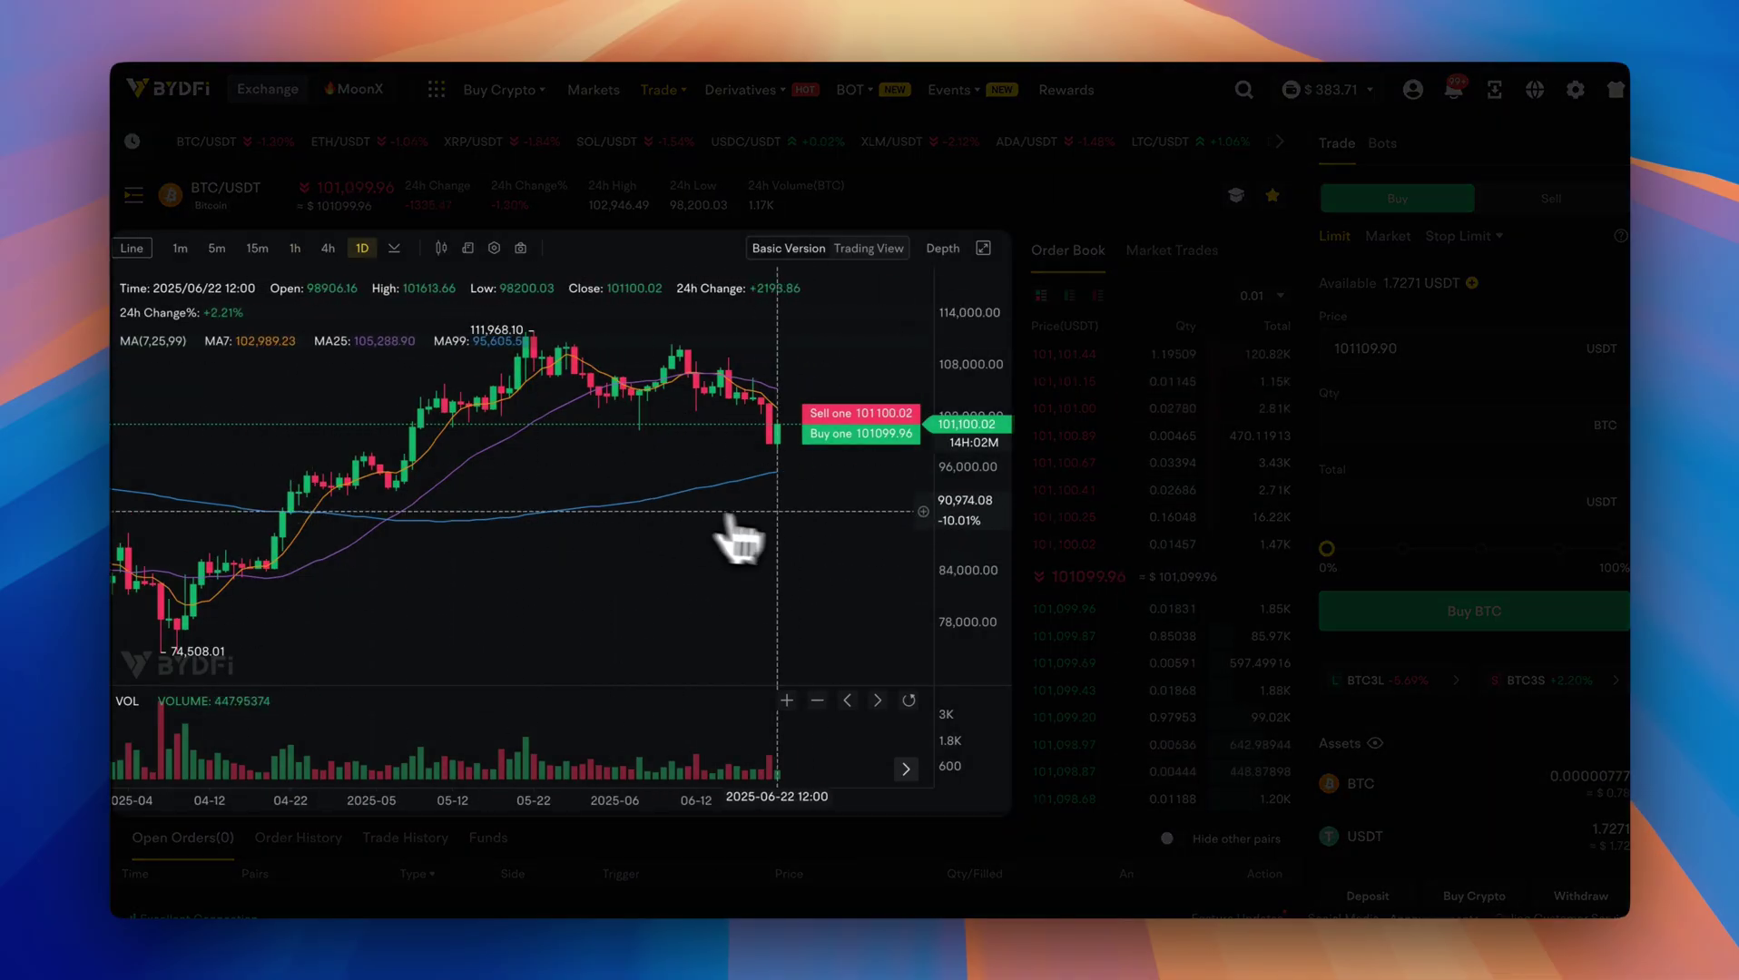
{"action": "left_click", "coordinate": [875, 254]}
{"action": "left_click", "coordinate": [807, 255]}
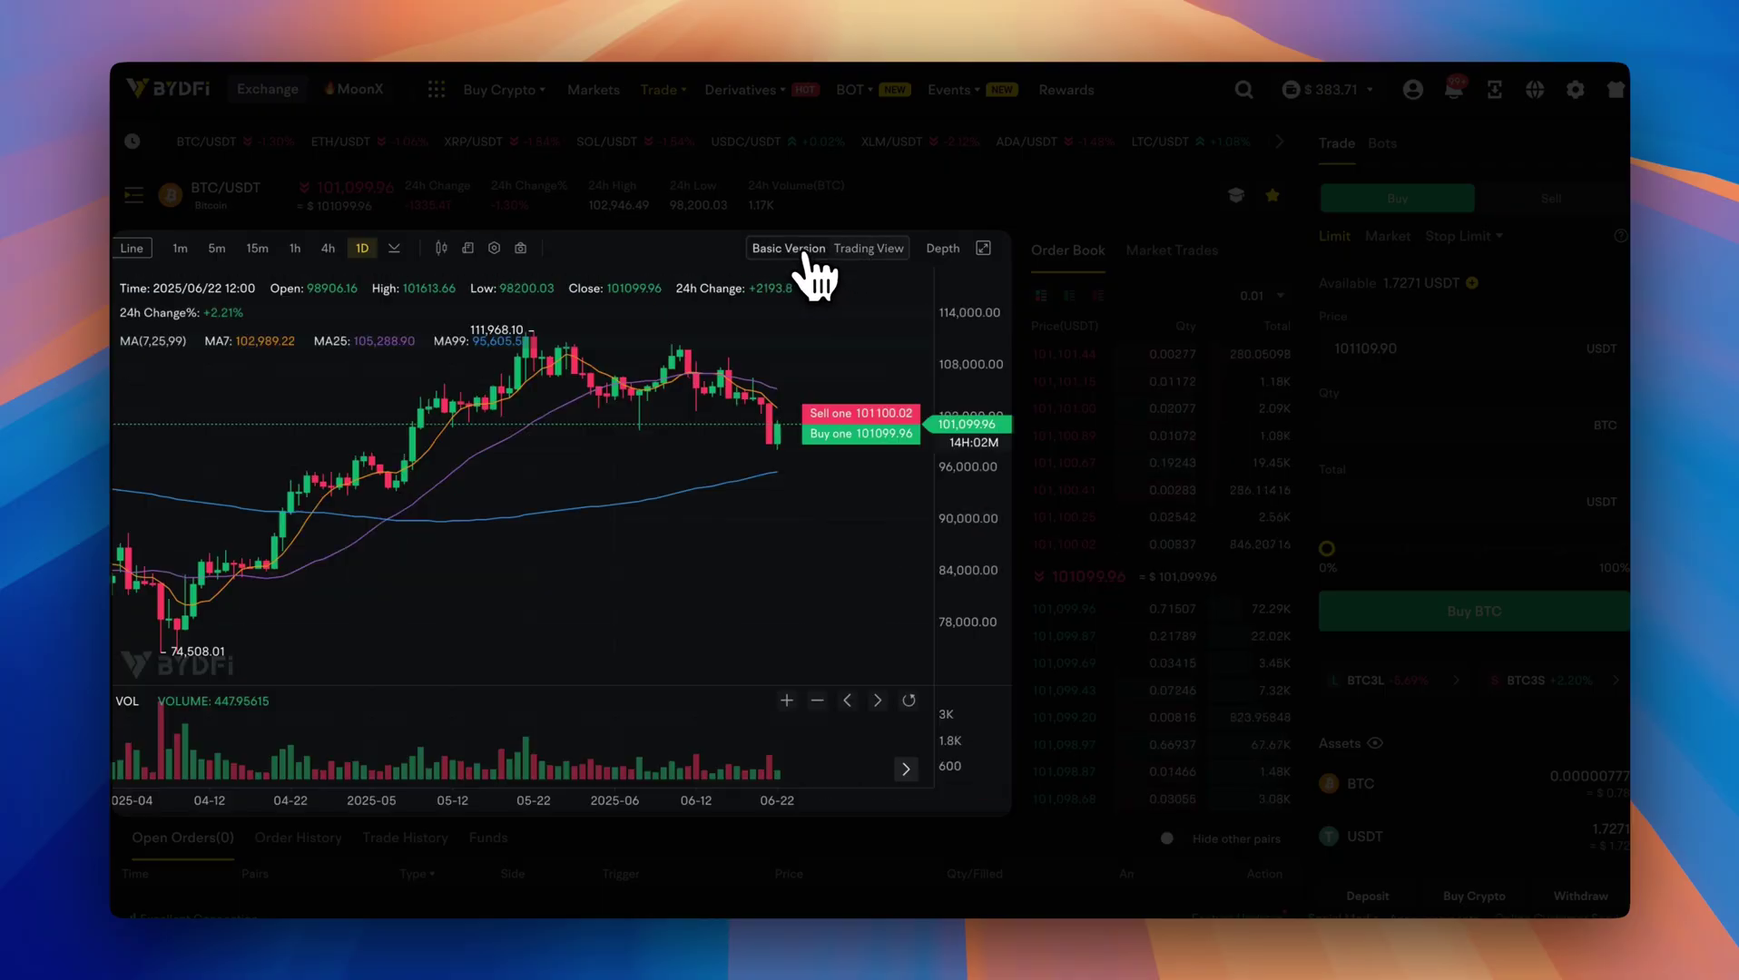
{"action": "scroll", "coordinate": [744, 427], "scroll_direction": "down", "scroll_amount": 5}
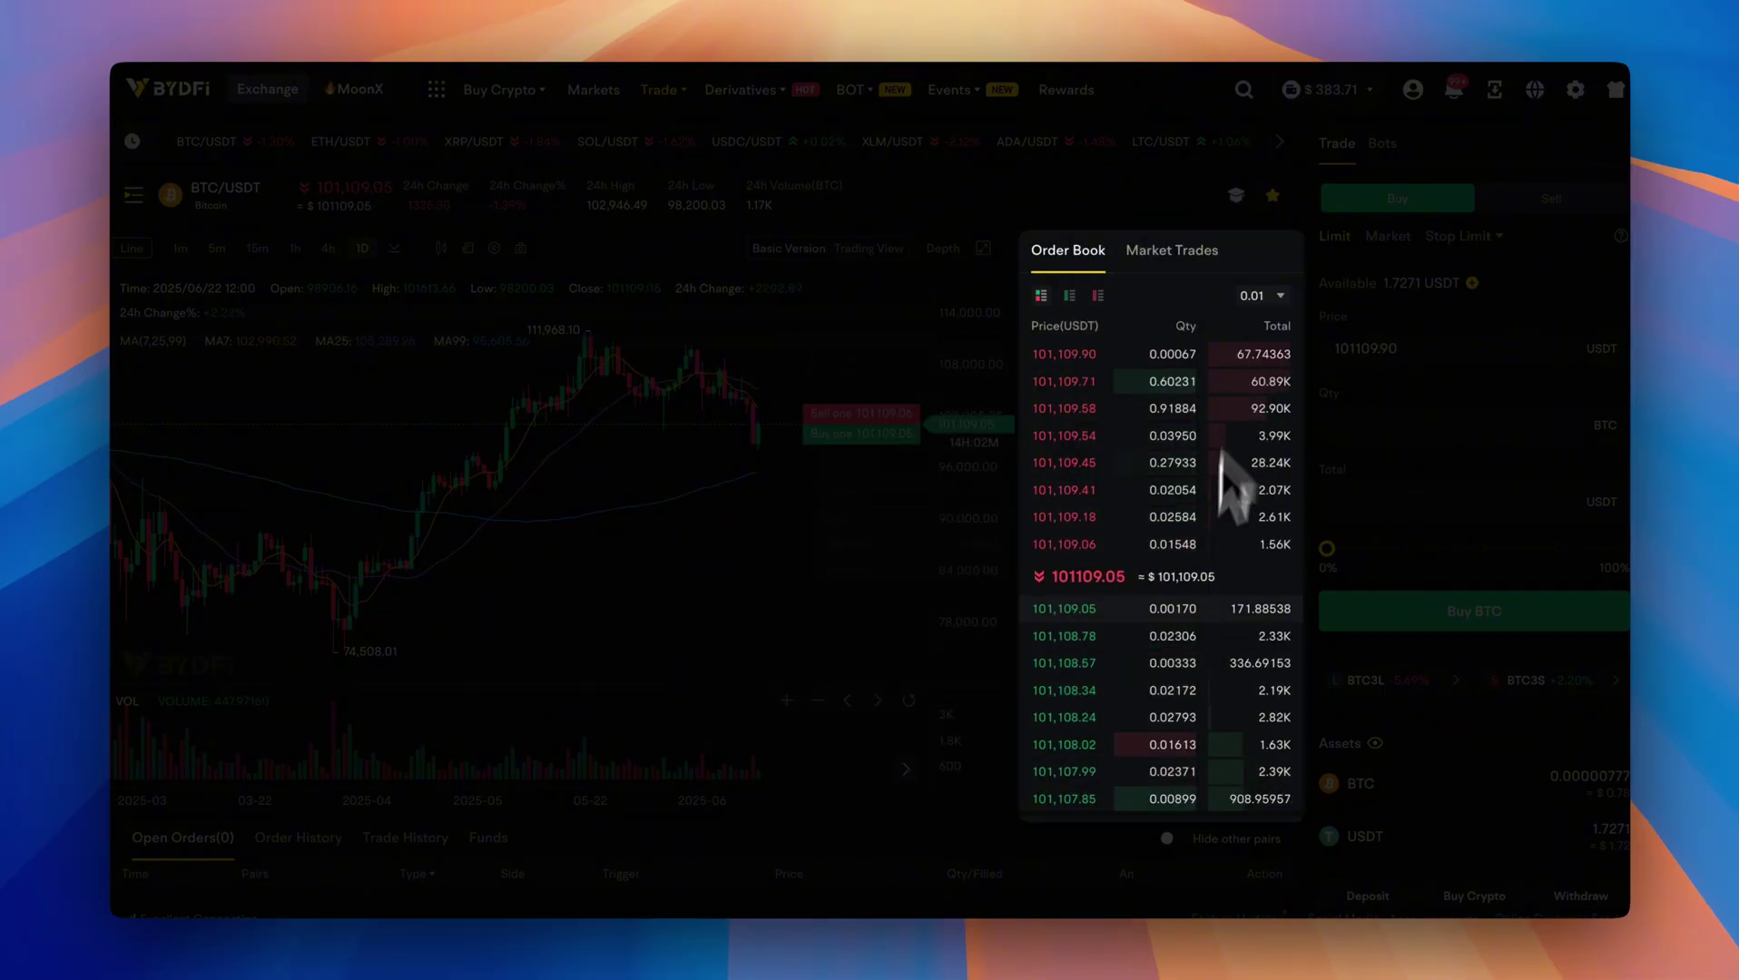
{"action": "mouse_move", "coordinate": [1129, 575]}
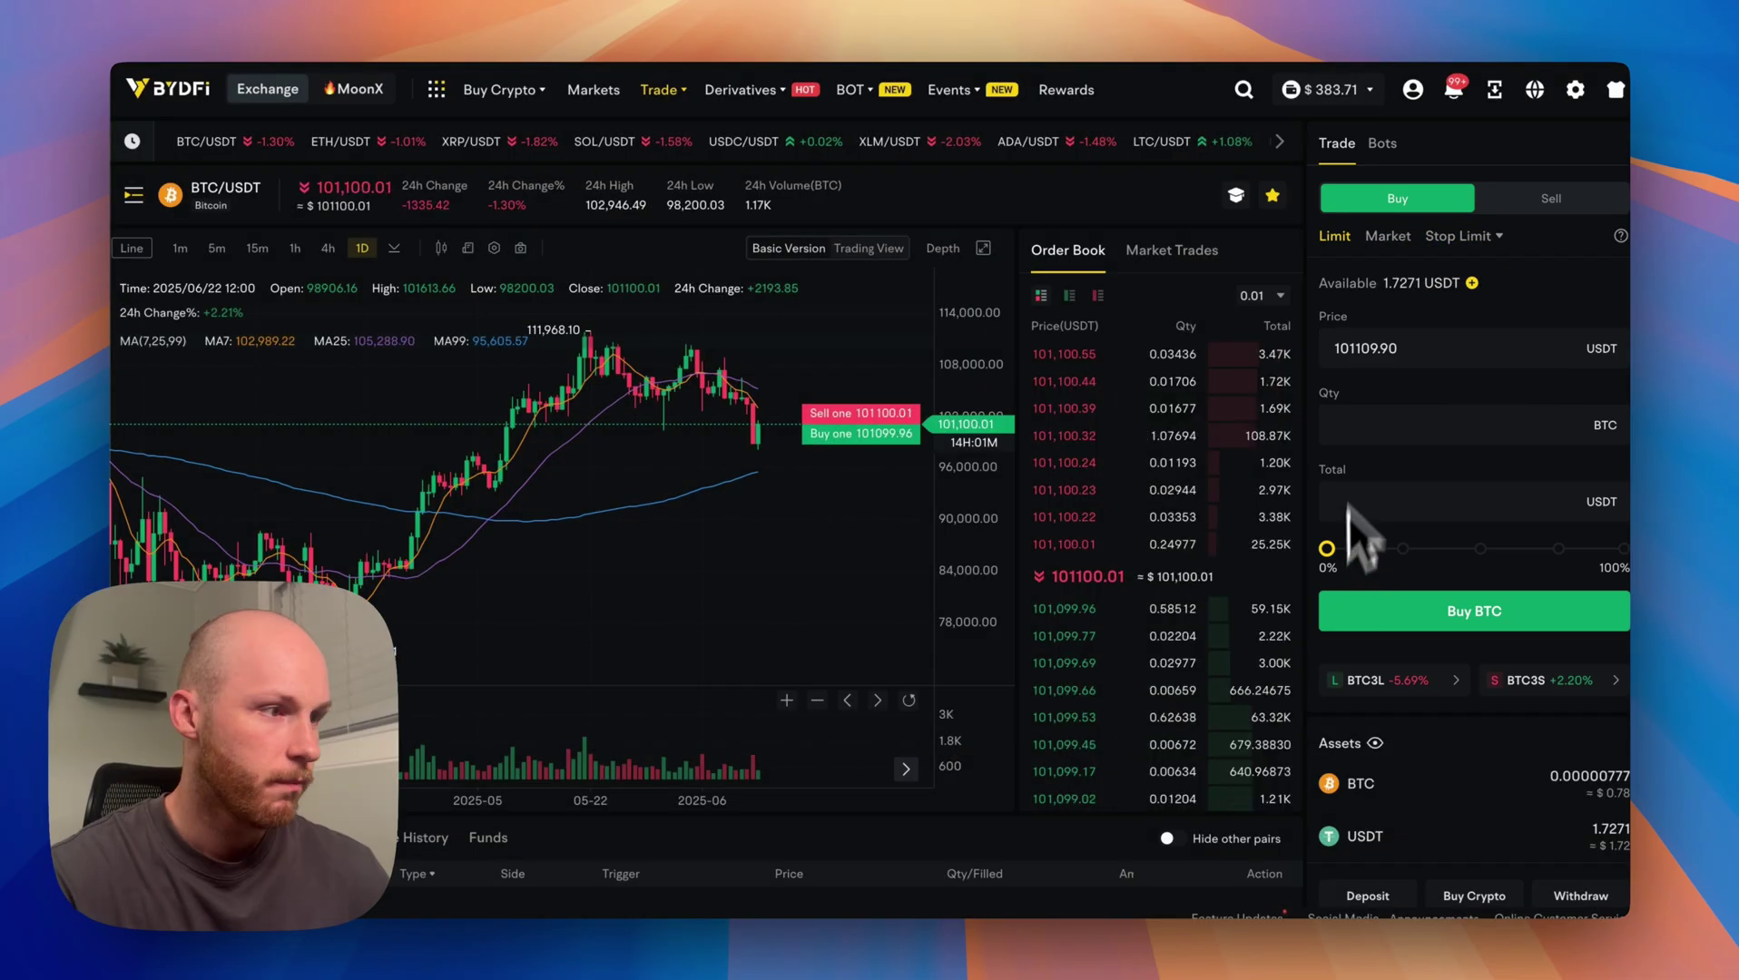
Switch trading to the BTC/USDC pair, with 374.8420 USDC available.
{"action": "left_click", "coordinate": [132, 196]}
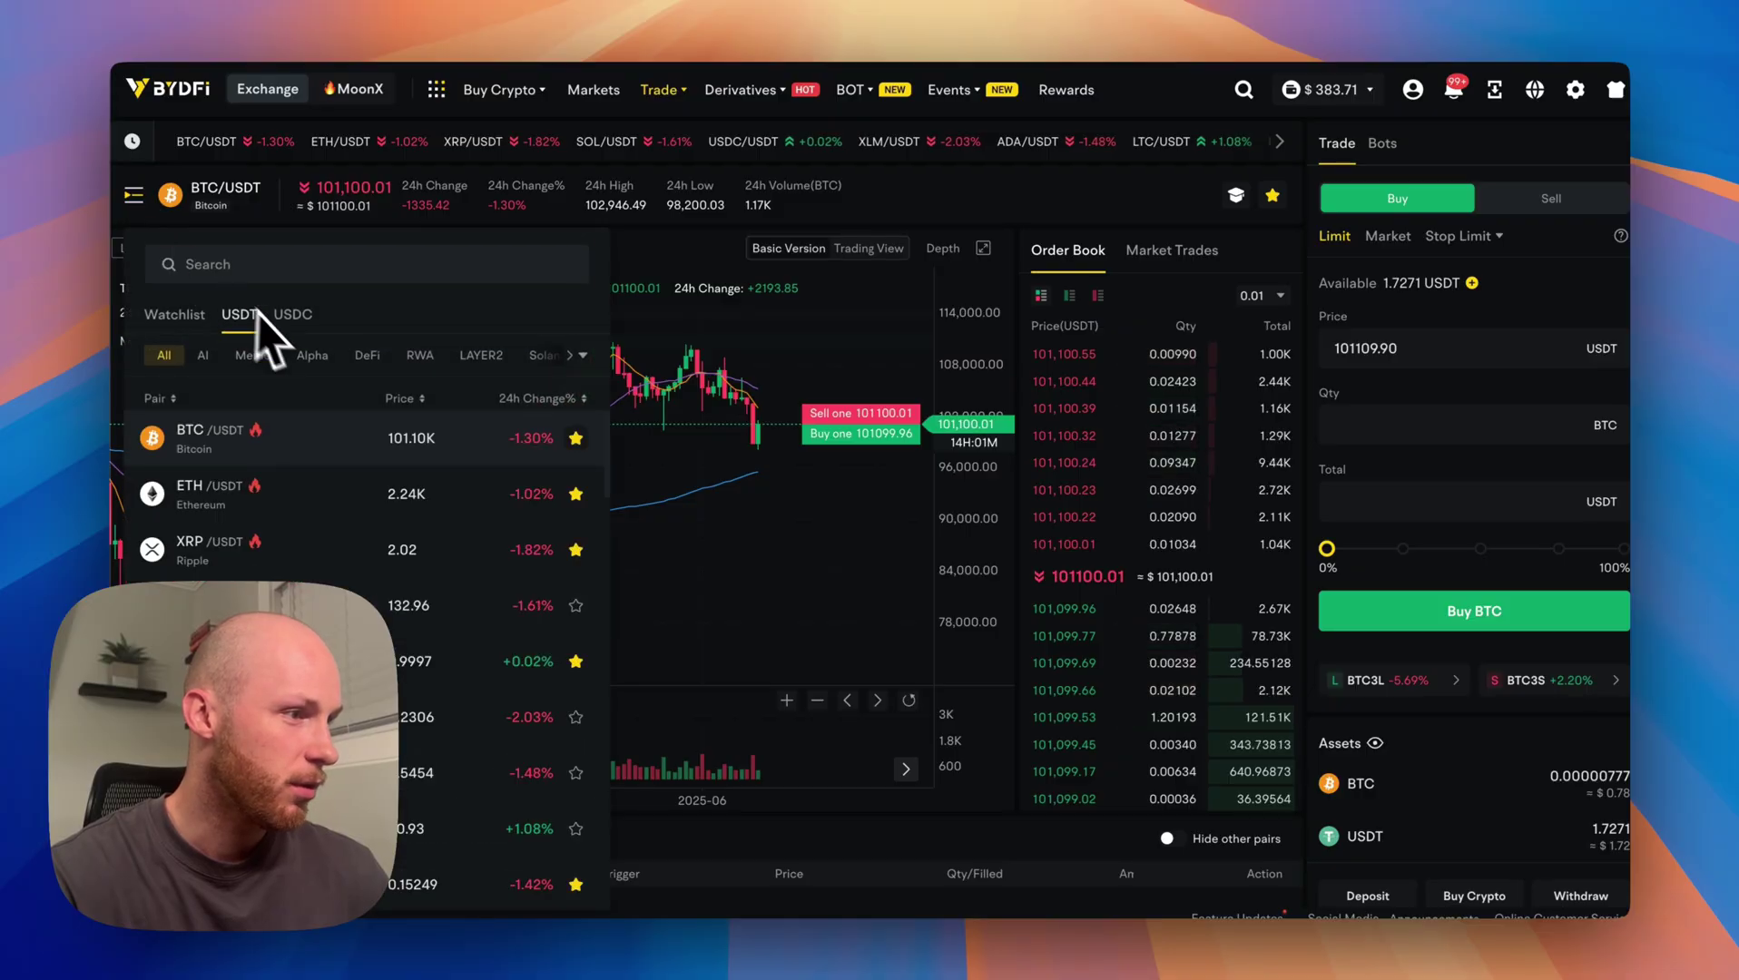
{"action": "left_click", "coordinate": [292, 316]}
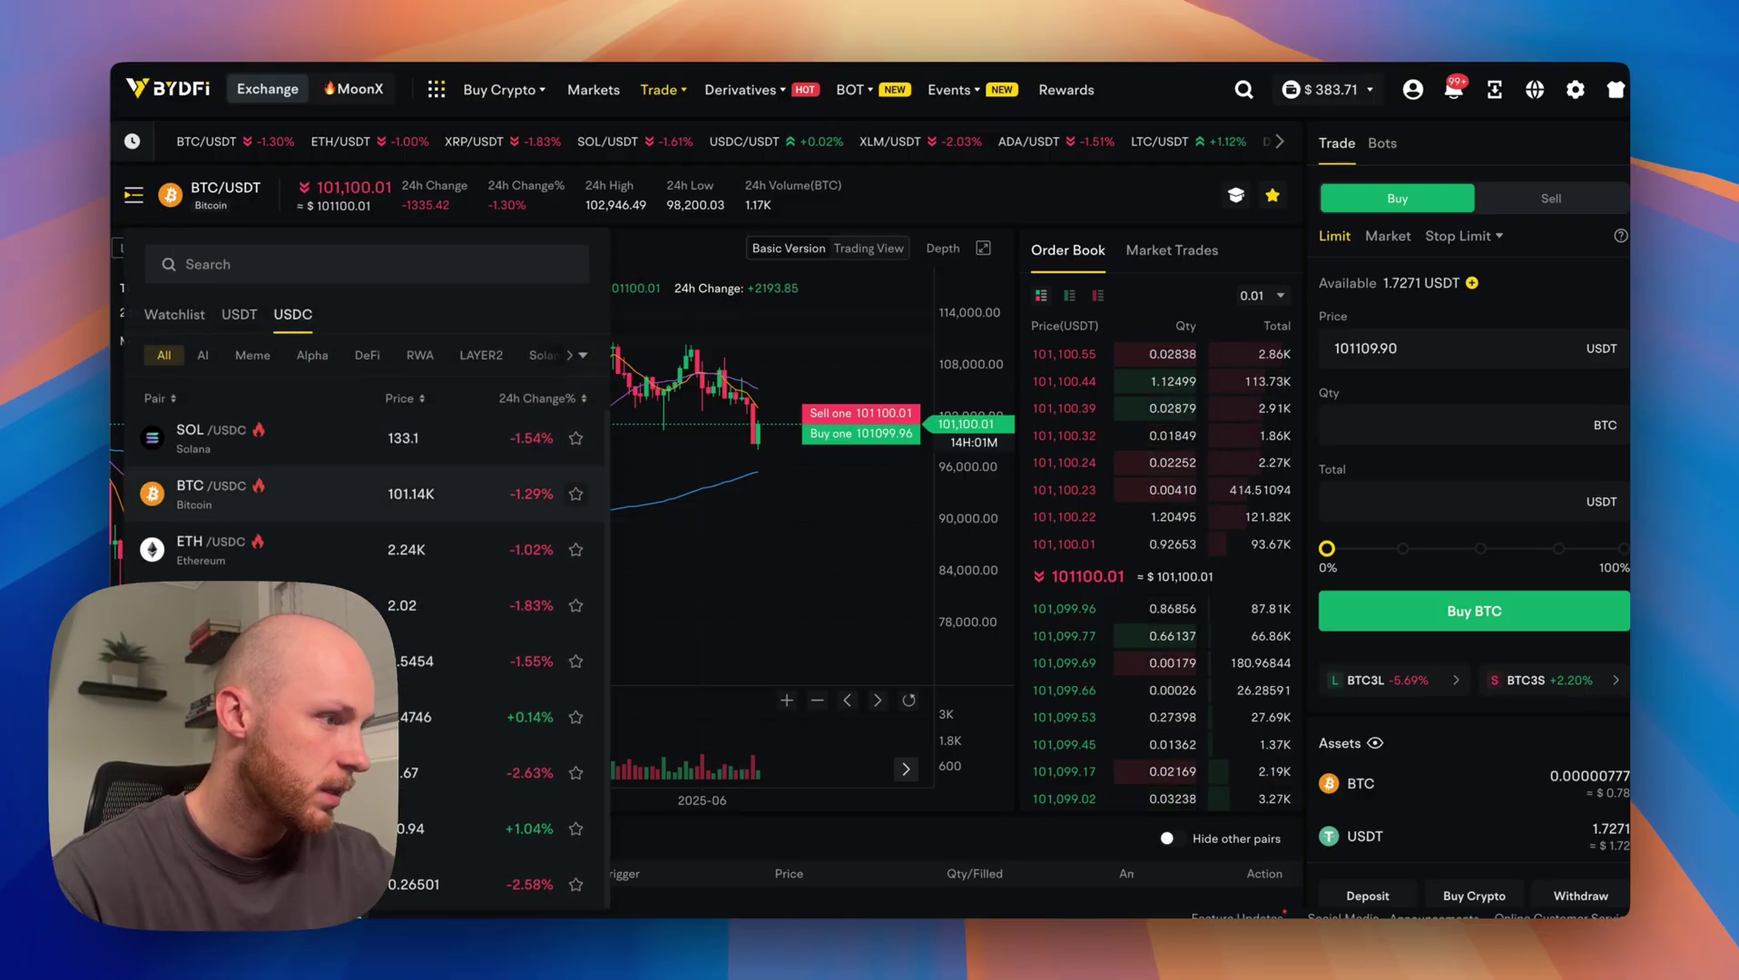
{"action": "left_click", "coordinate": [331, 498]}
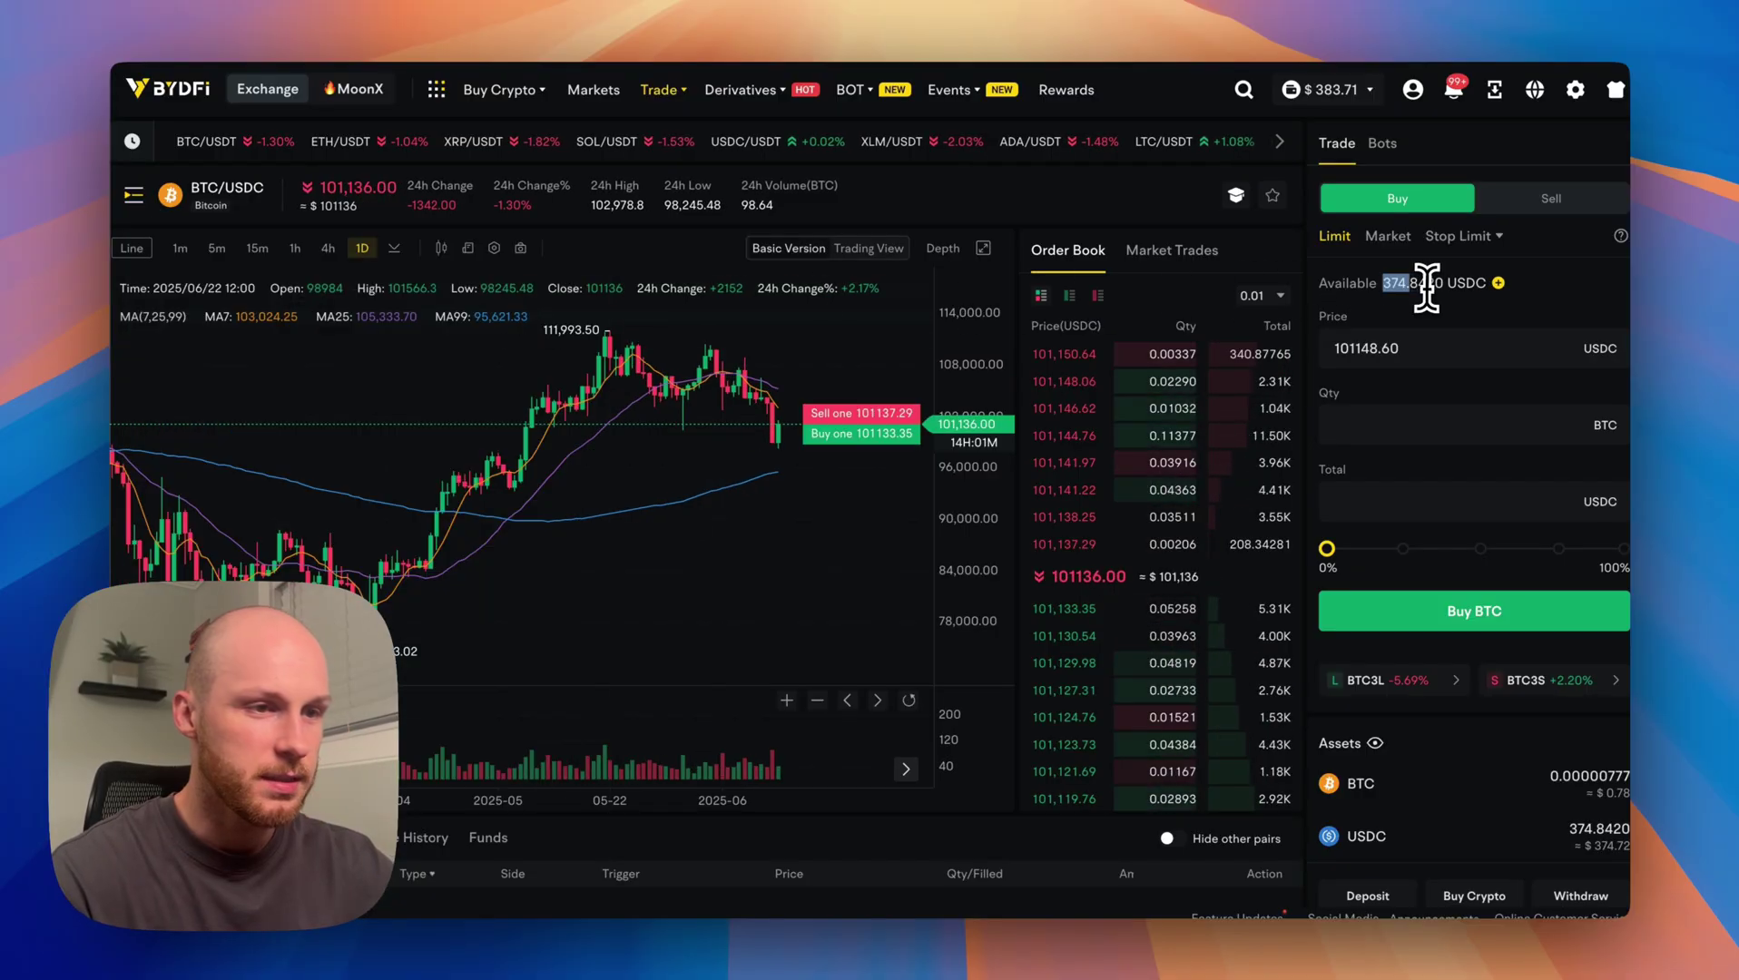
{"action": "left_click_drag", "start_coordinate": [1383, 284], "coordinate": [1445, 284]}
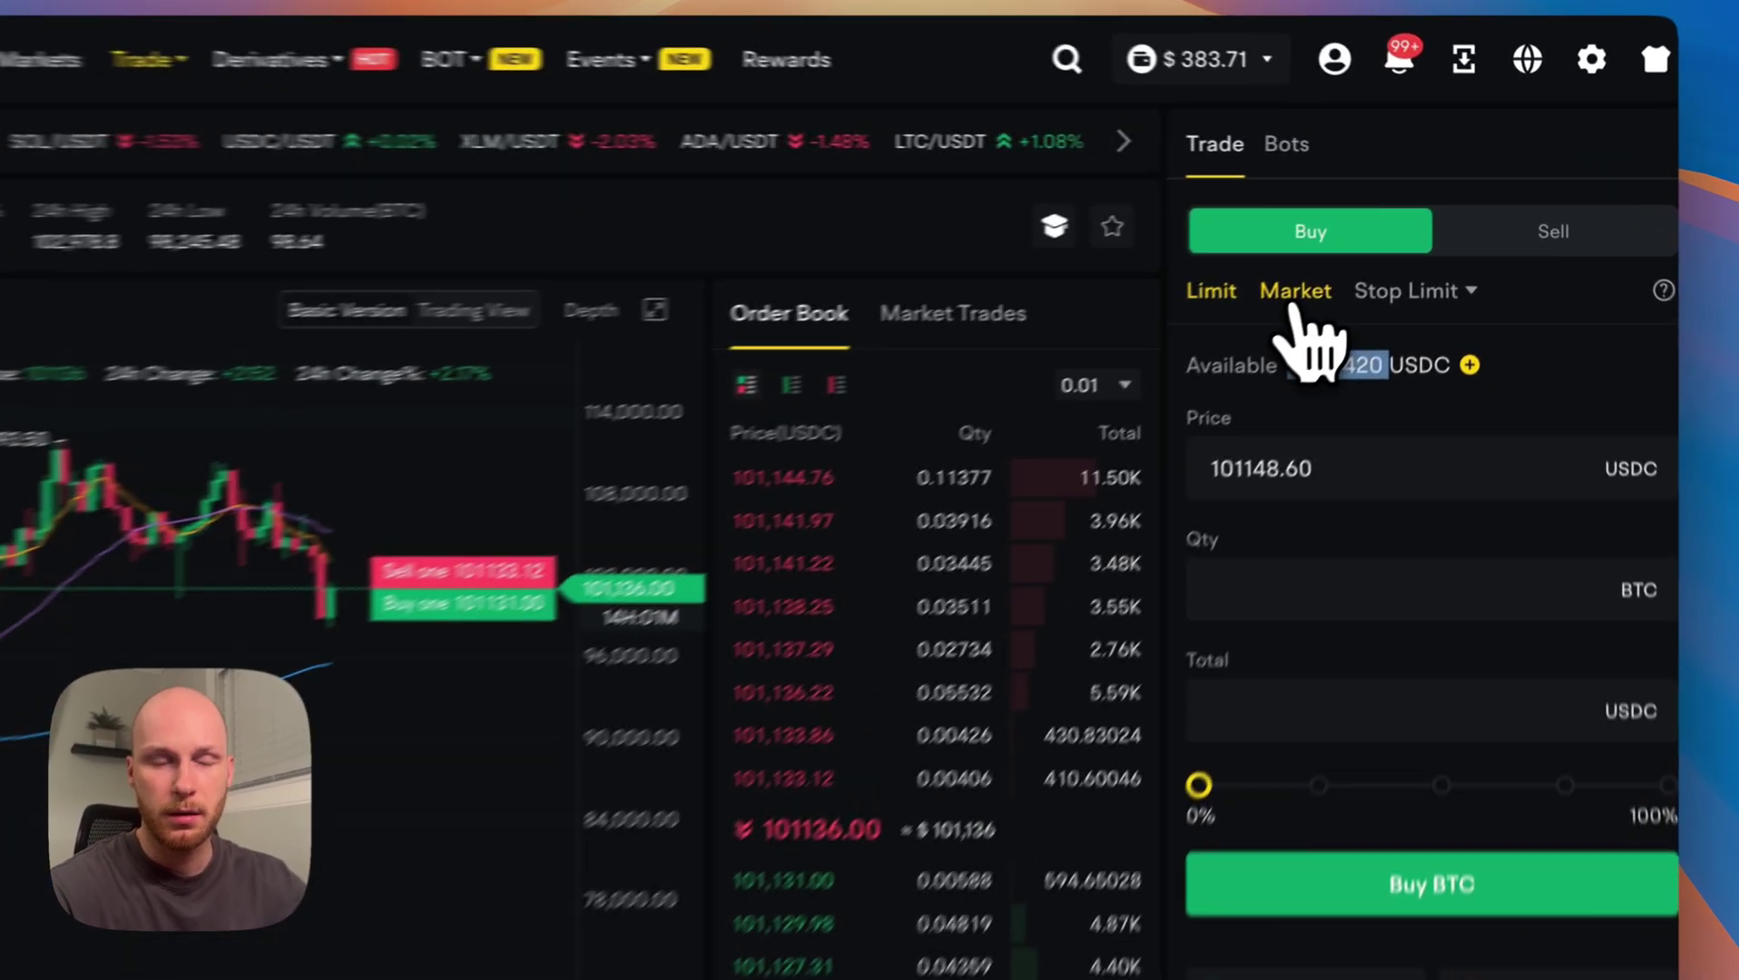
Place a 10 USDC market buy of BTC and confirm it in Order History.
{"action": "left_click", "coordinate": [1388, 237]}
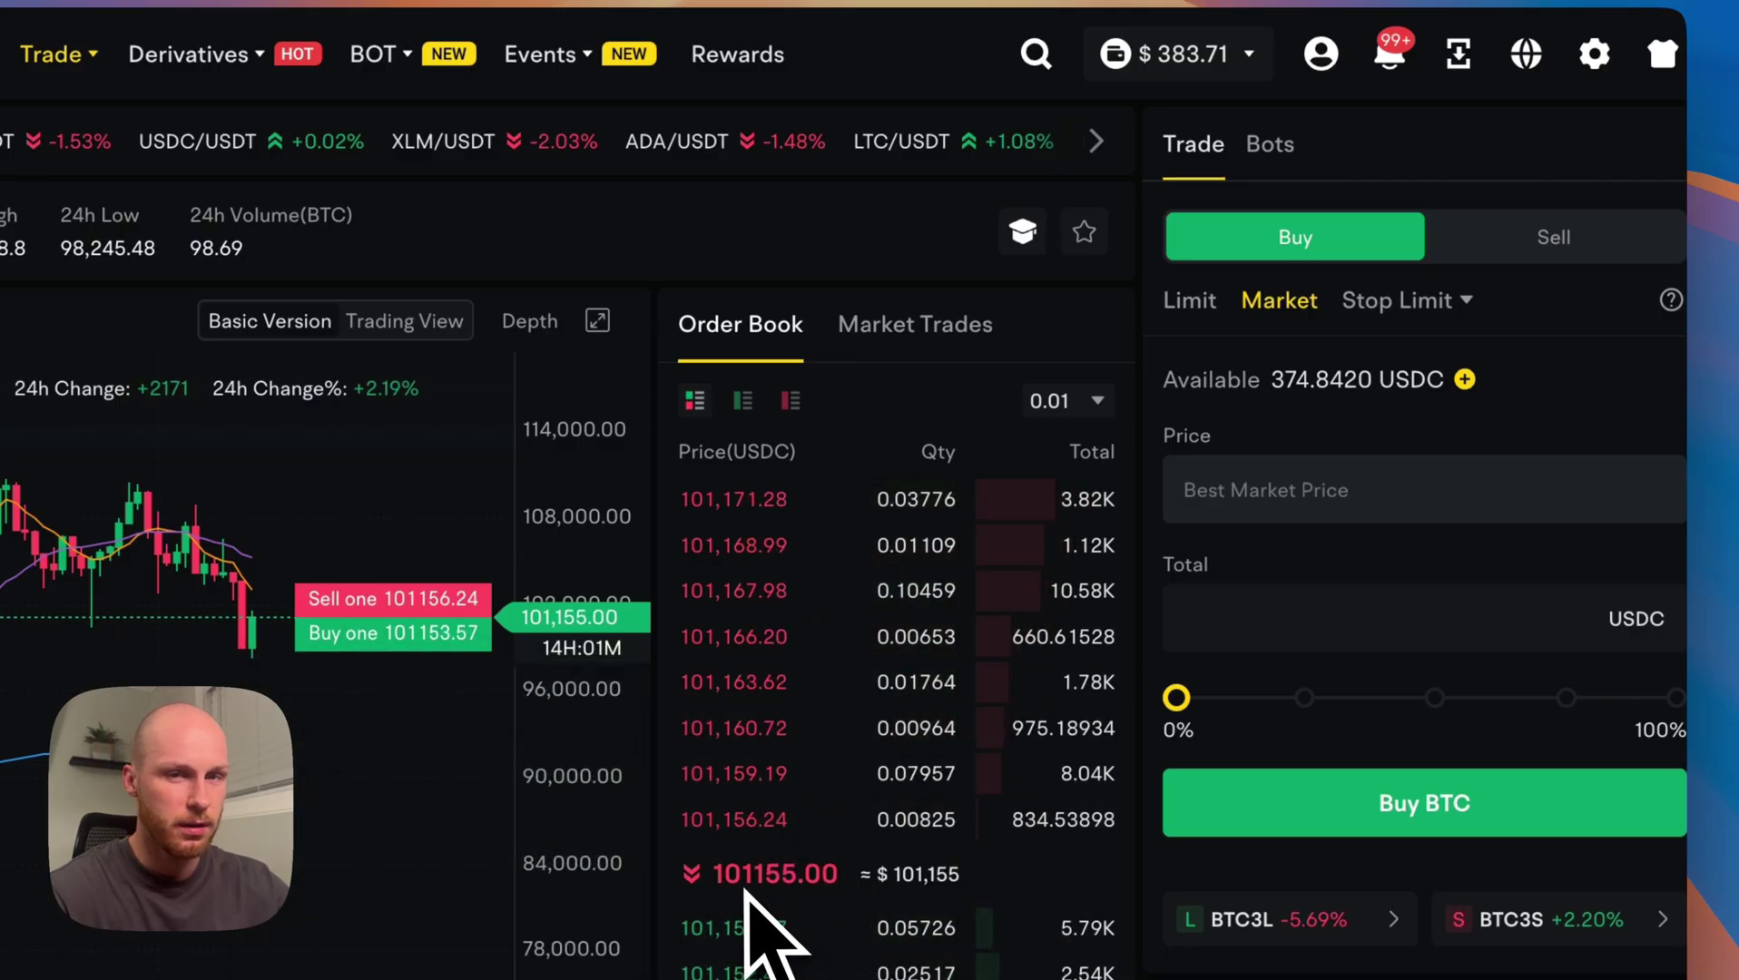
{"action": "left_click", "coordinate": [1300, 617]}
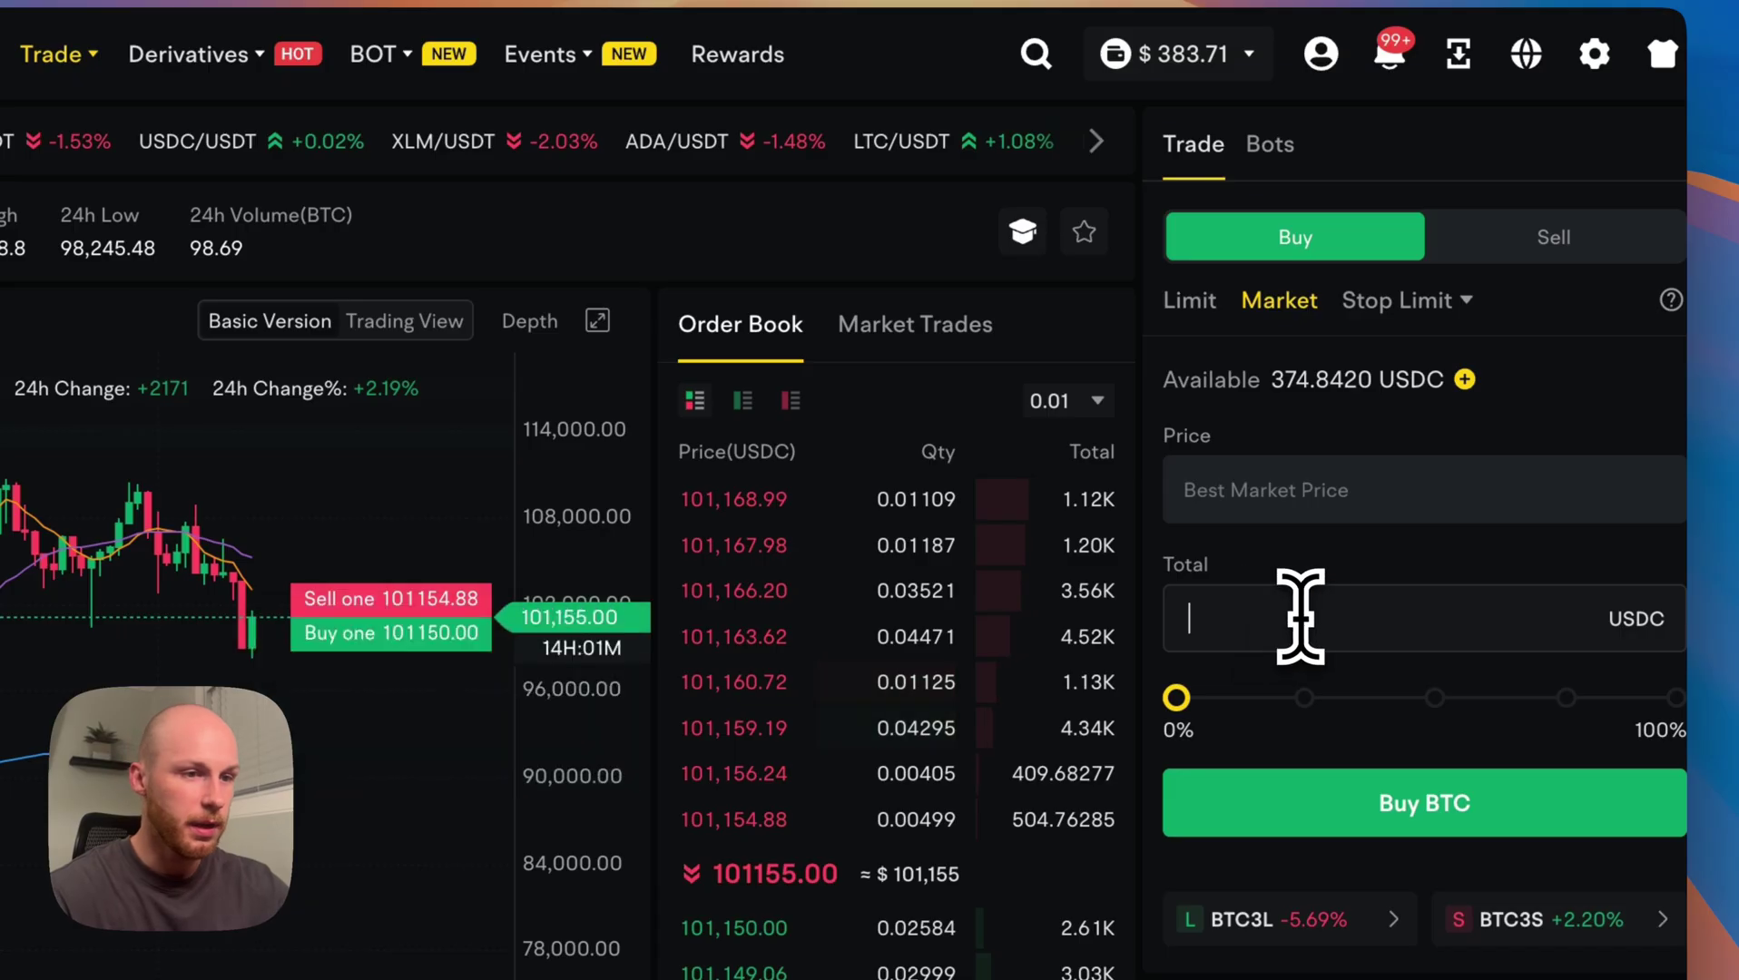
{"action": "type", "text": "10"}
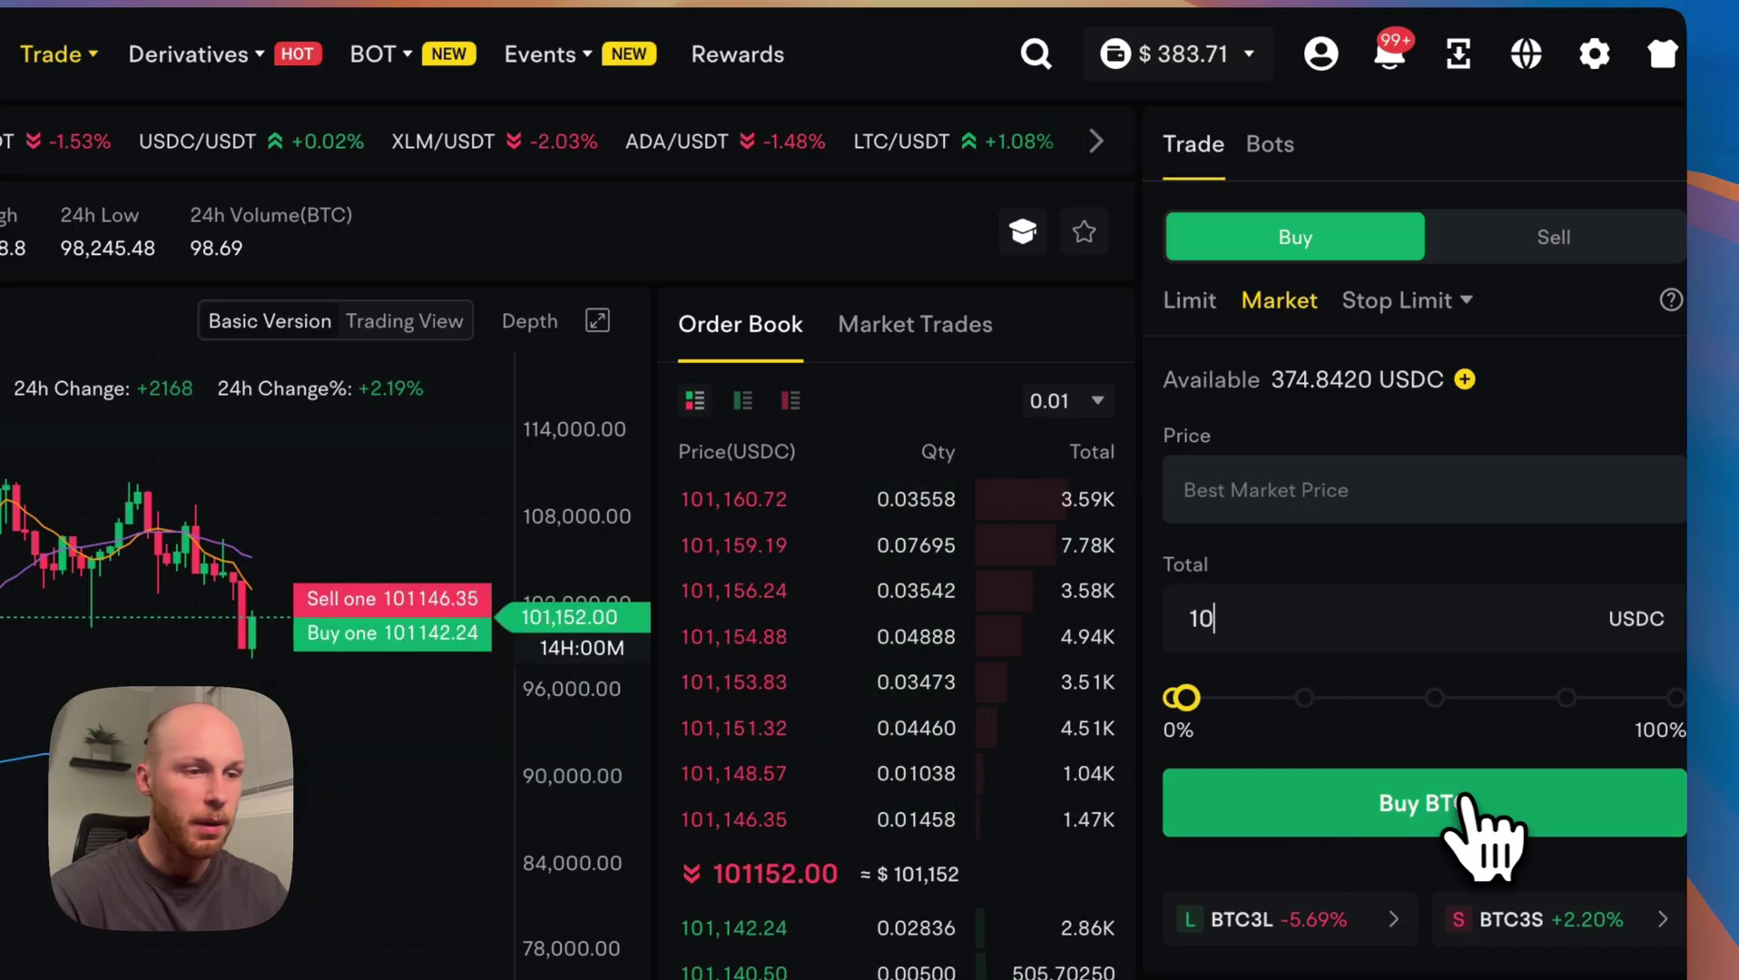
{"action": "left_click", "coordinate": [1436, 800]}
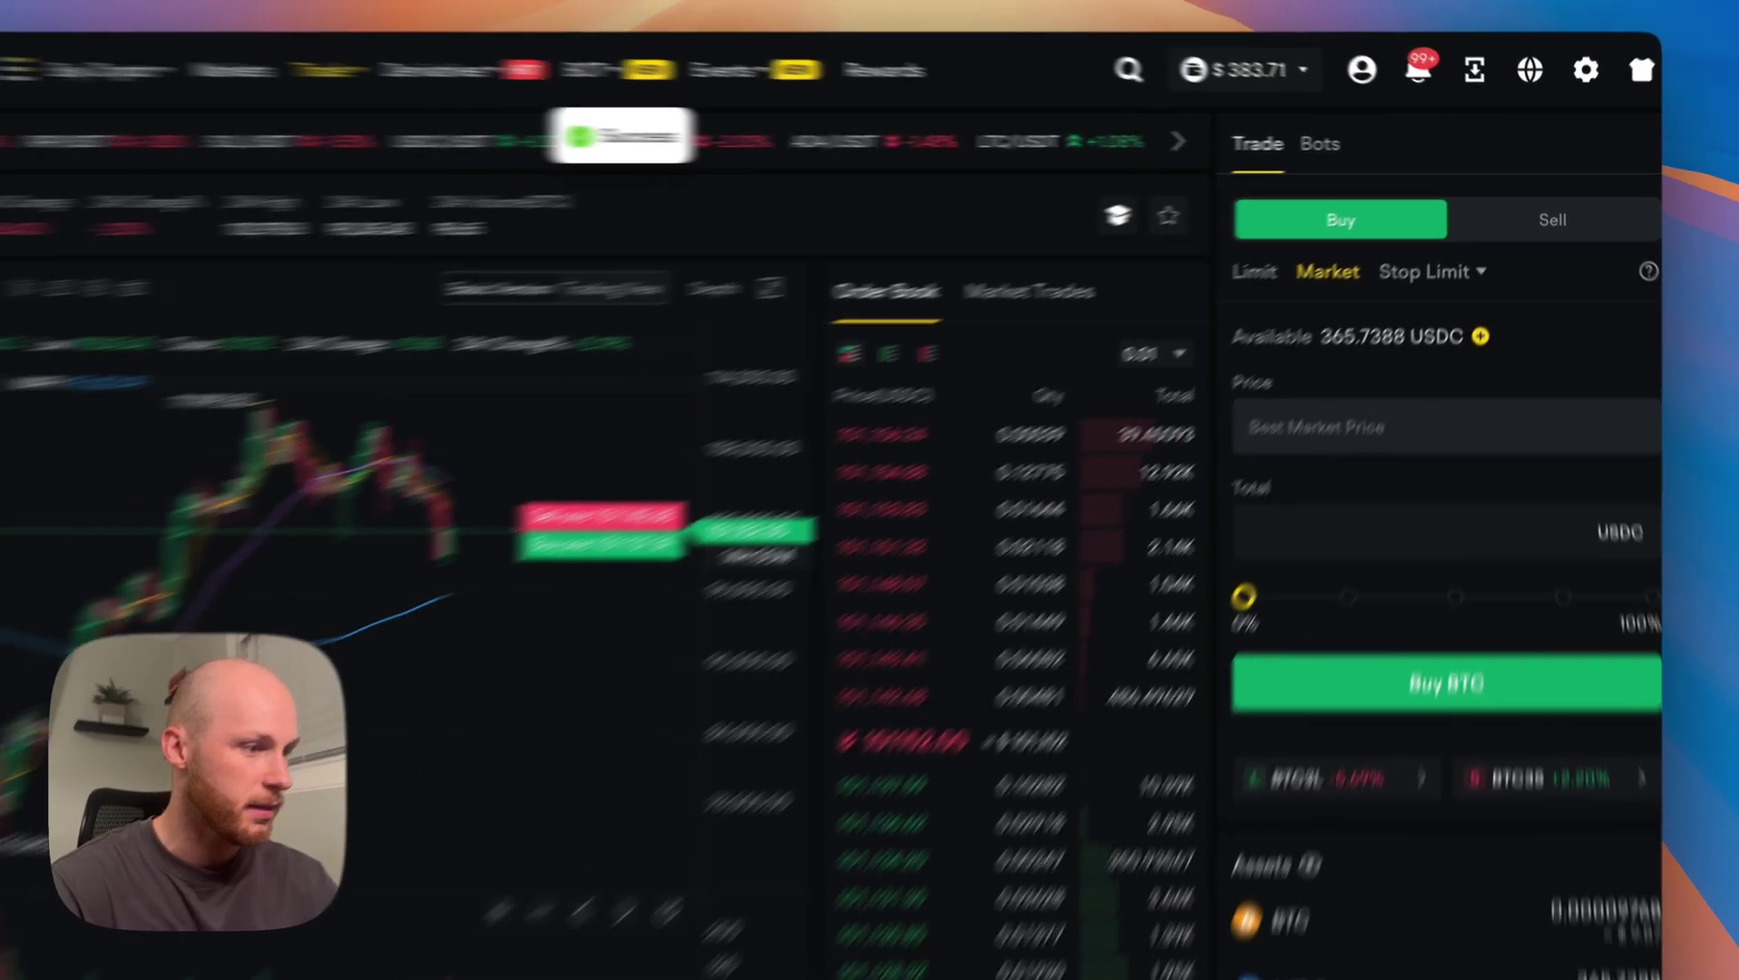
{"action": "scroll", "coordinate": [281, 561], "scroll_direction": "down", "scroll_amount": 5}
{"action": "left_click", "coordinate": [276, 536]}
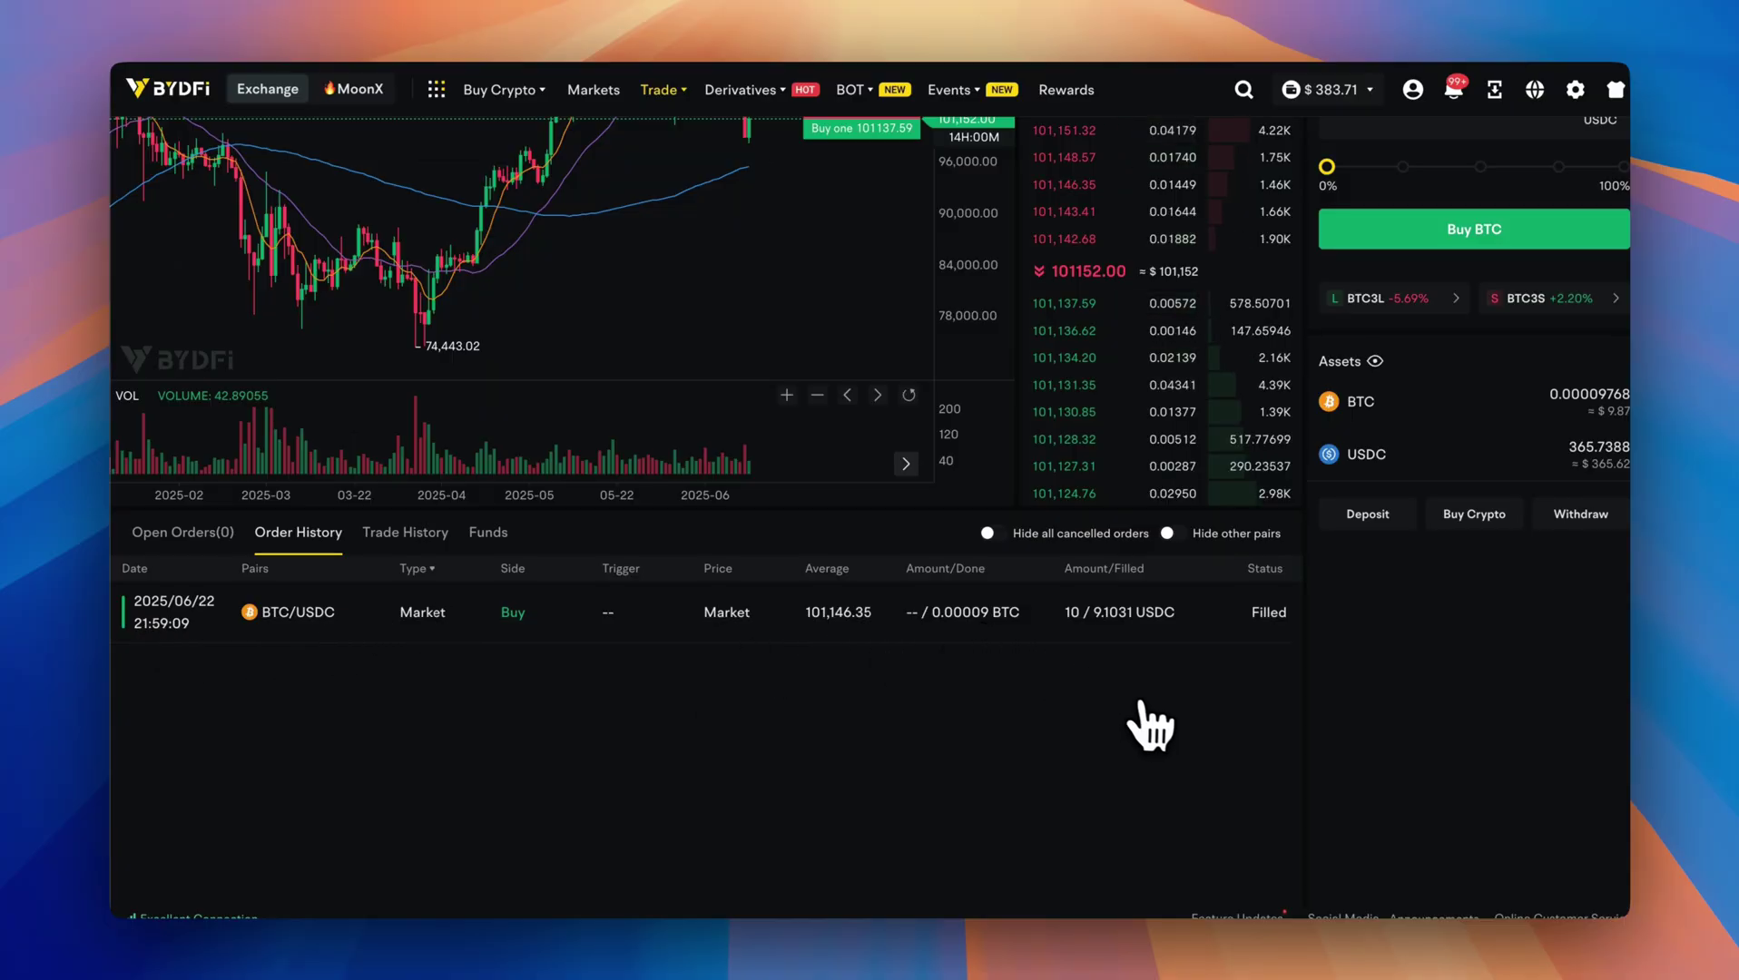
{"action": "scroll", "coordinate": [1151, 727], "scroll_direction": "up", "scroll_amount": 4}
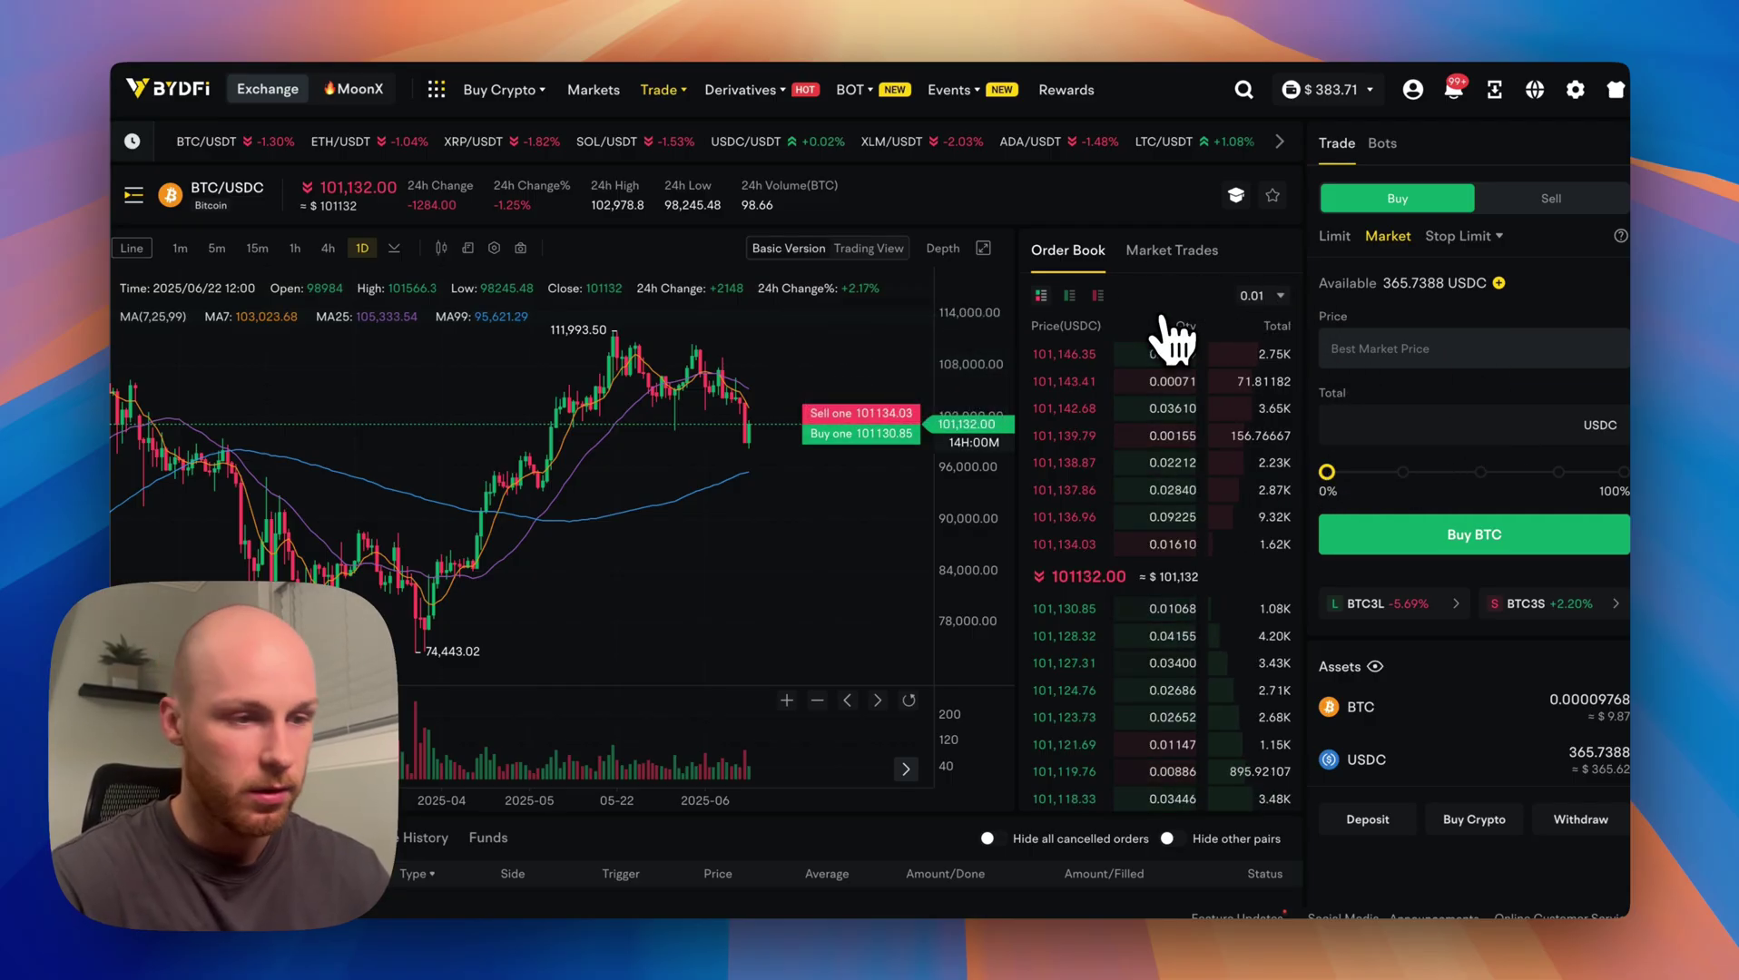
Attempt selling 100% of BTC, then set up another small market buy total.
{"action": "left_click", "coordinate": [1545, 204]}
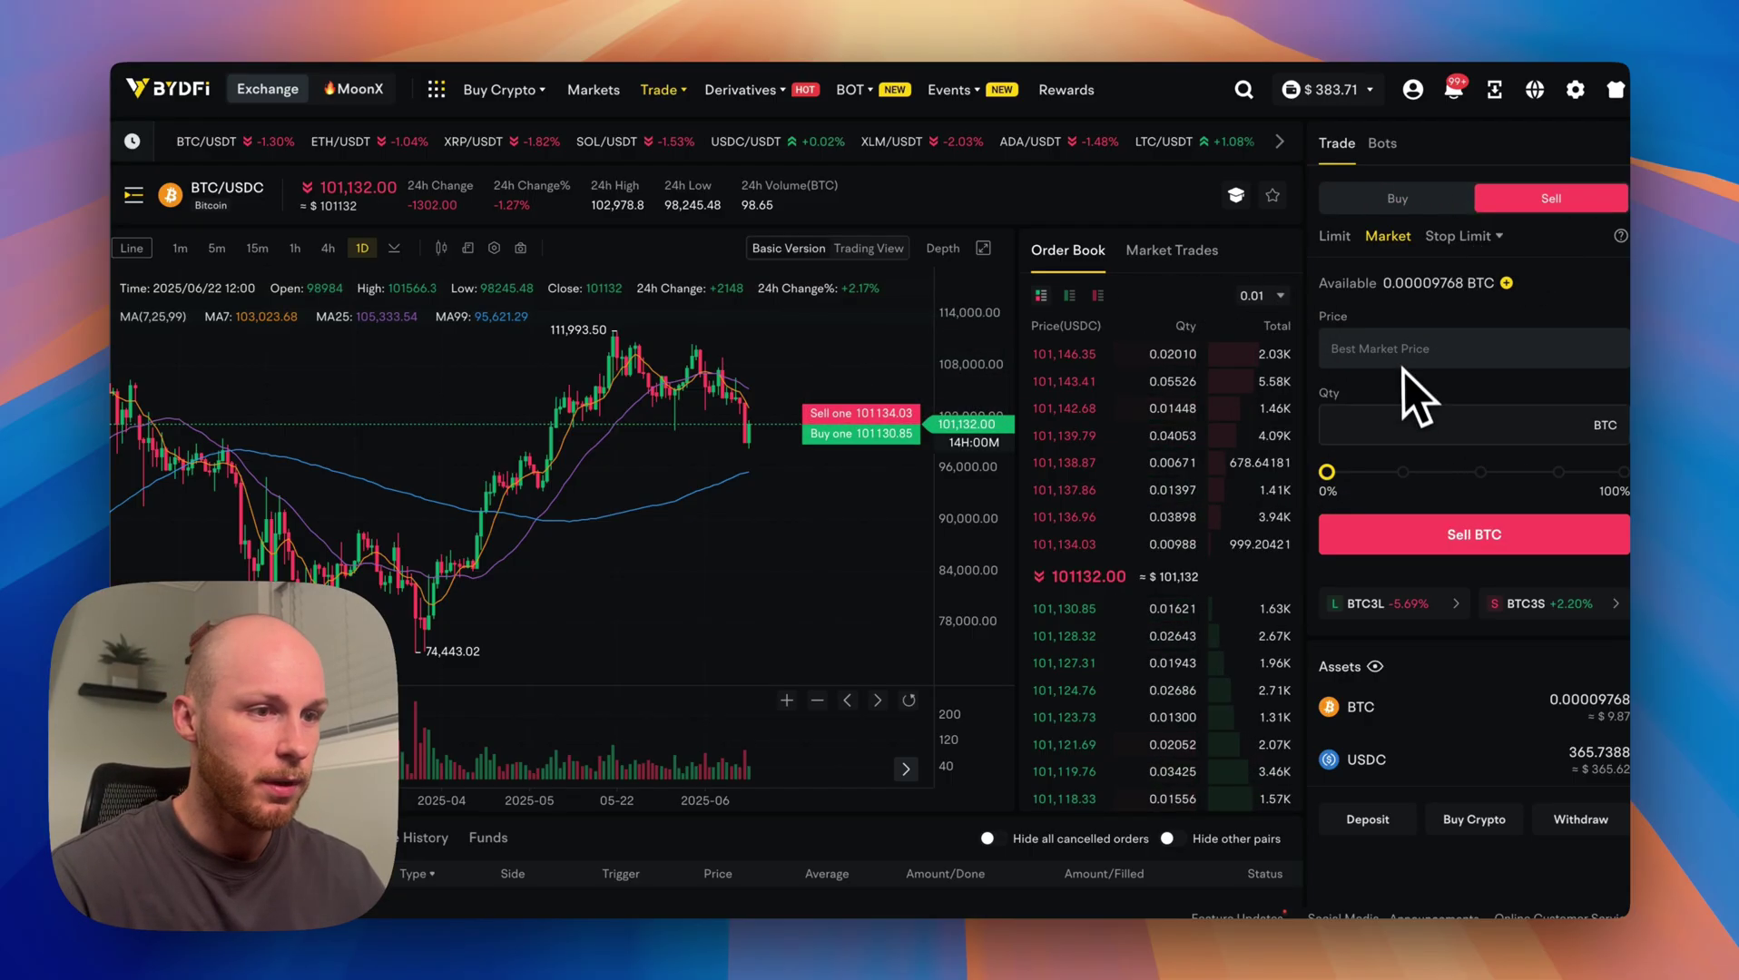
{"action": "left_click_drag", "start_coordinate": [1326, 472], "coordinate": [1623, 472]}
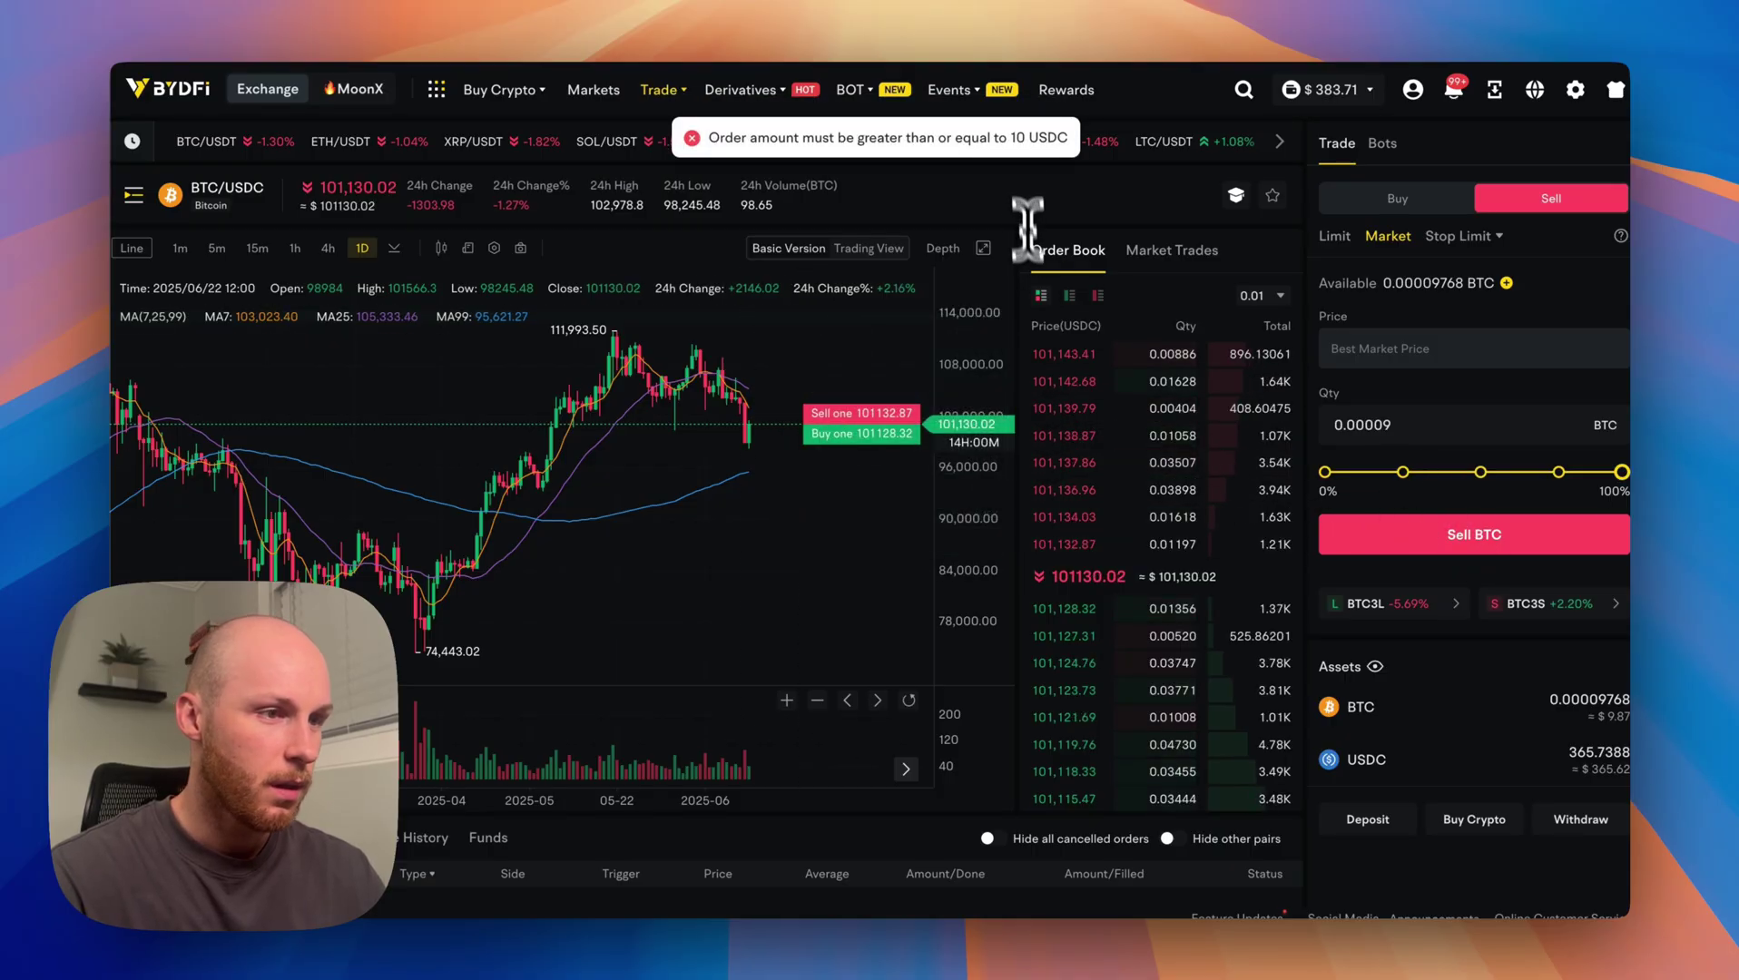
{"action": "scroll", "coordinate": [776, 776], "scroll_direction": "down", "scroll_amount": 4}
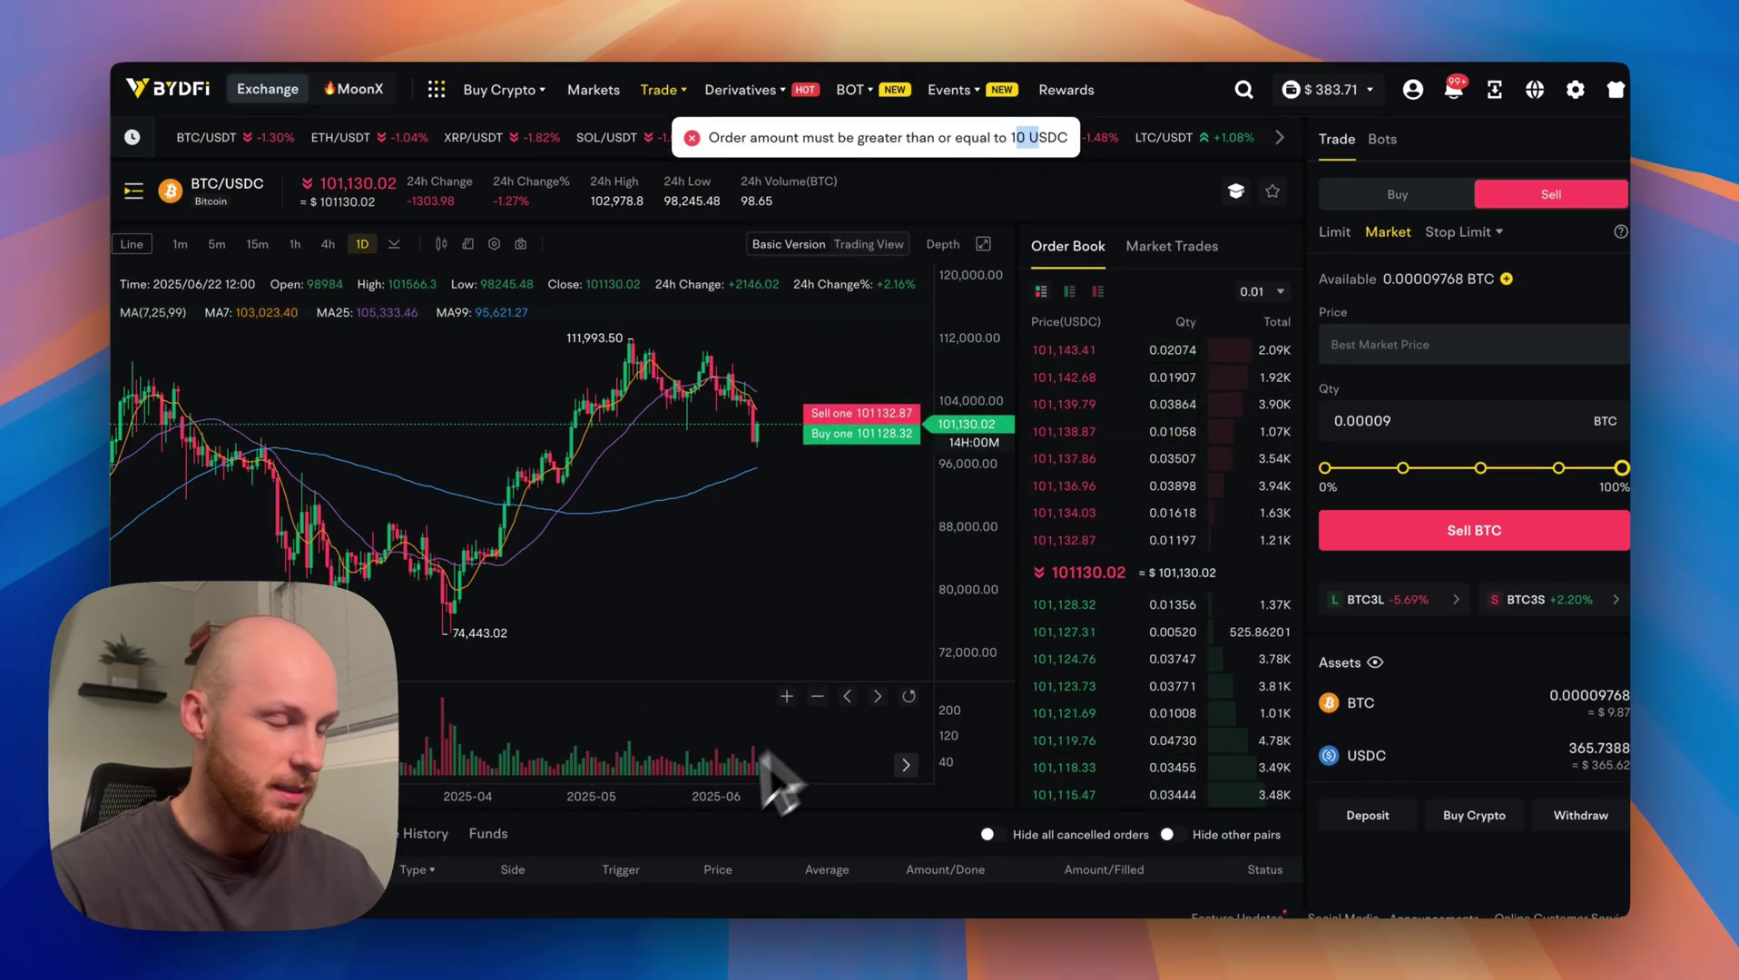
{"action": "scroll", "coordinate": [426, 835], "scroll_direction": "down", "scroll_amount": 5}
{"action": "left_click_drag", "start_coordinate": [1326, 472], "coordinate": [1343, 474]}
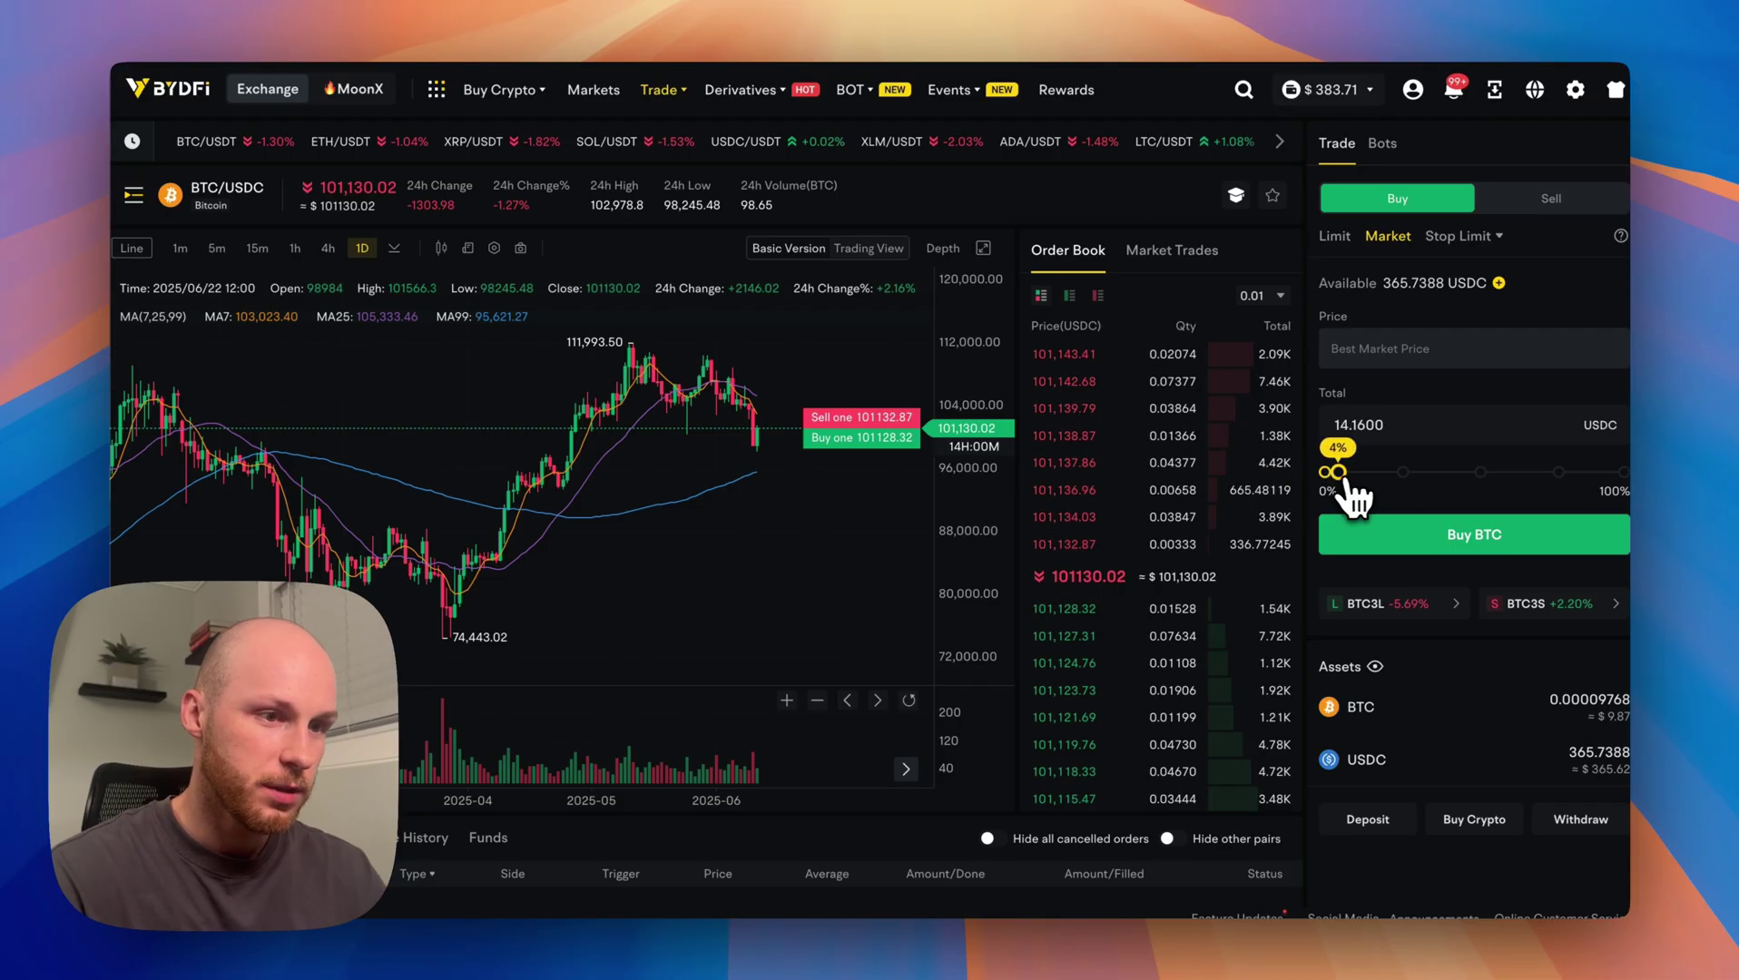
{"action": "double_click", "coordinate": [1362, 426]}
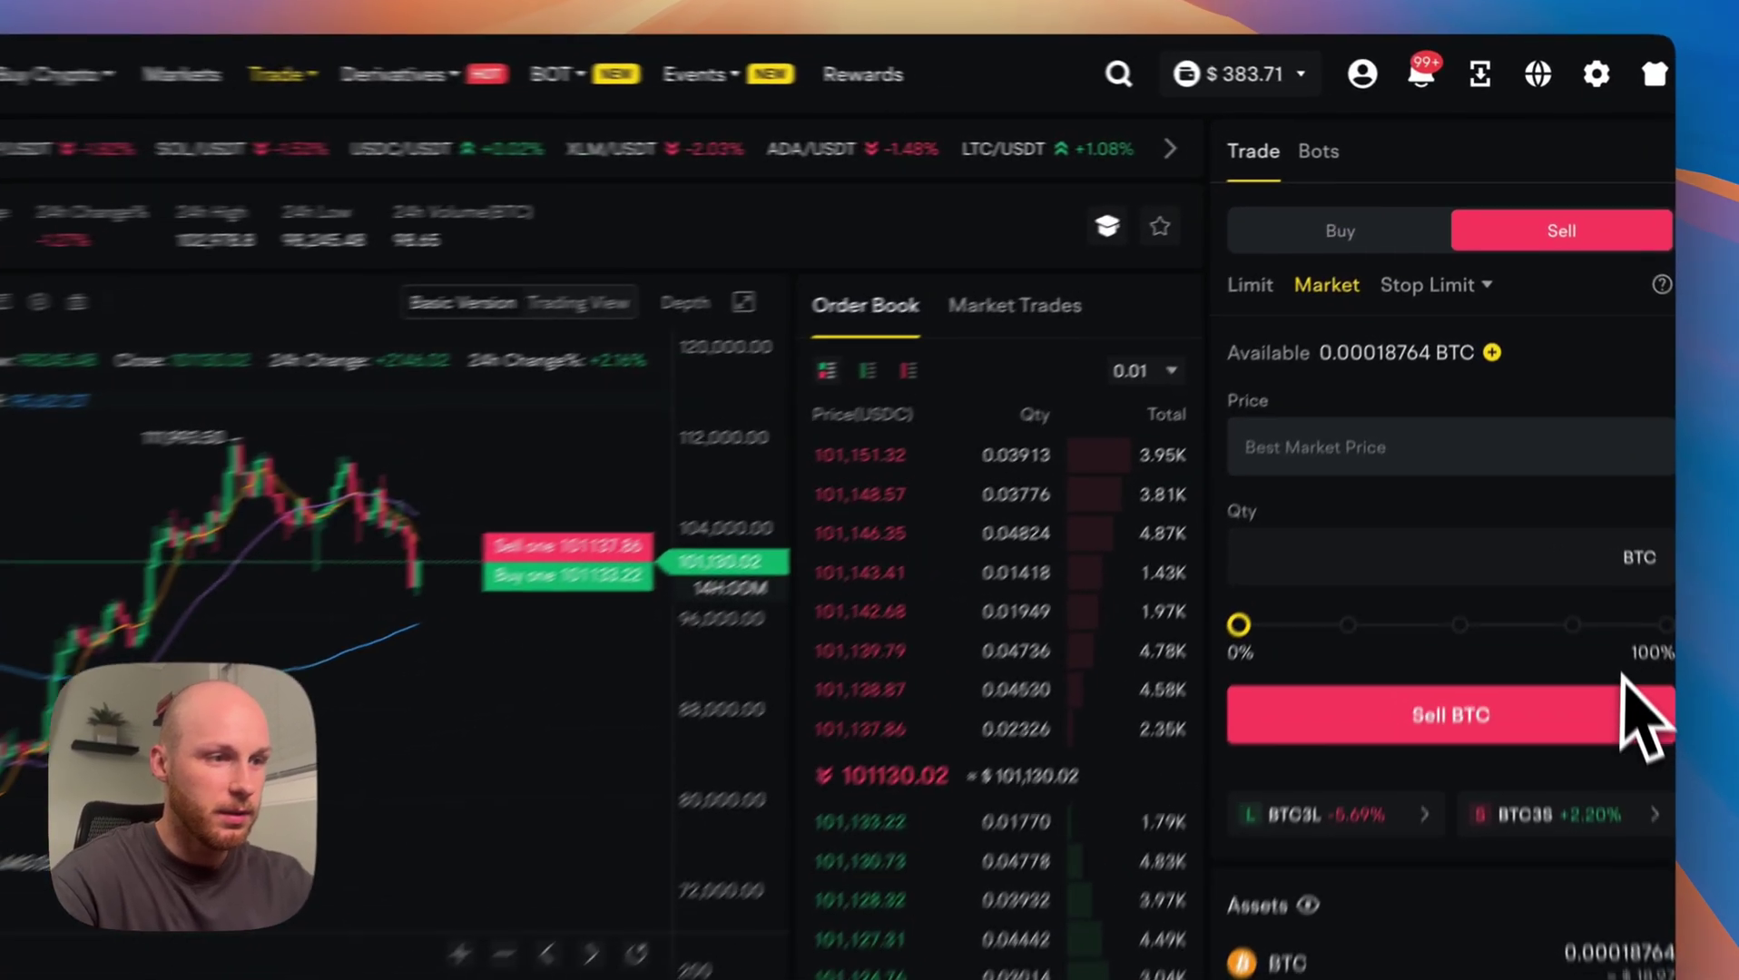
Switch the BTC sell form to a Limit order priced at 101152.02 USDC.
{"action": "left_click", "coordinate": [1251, 308]}
{"action": "scroll", "coordinate": [1366, 735], "scroll_direction": "down", "scroll_amount": 2}
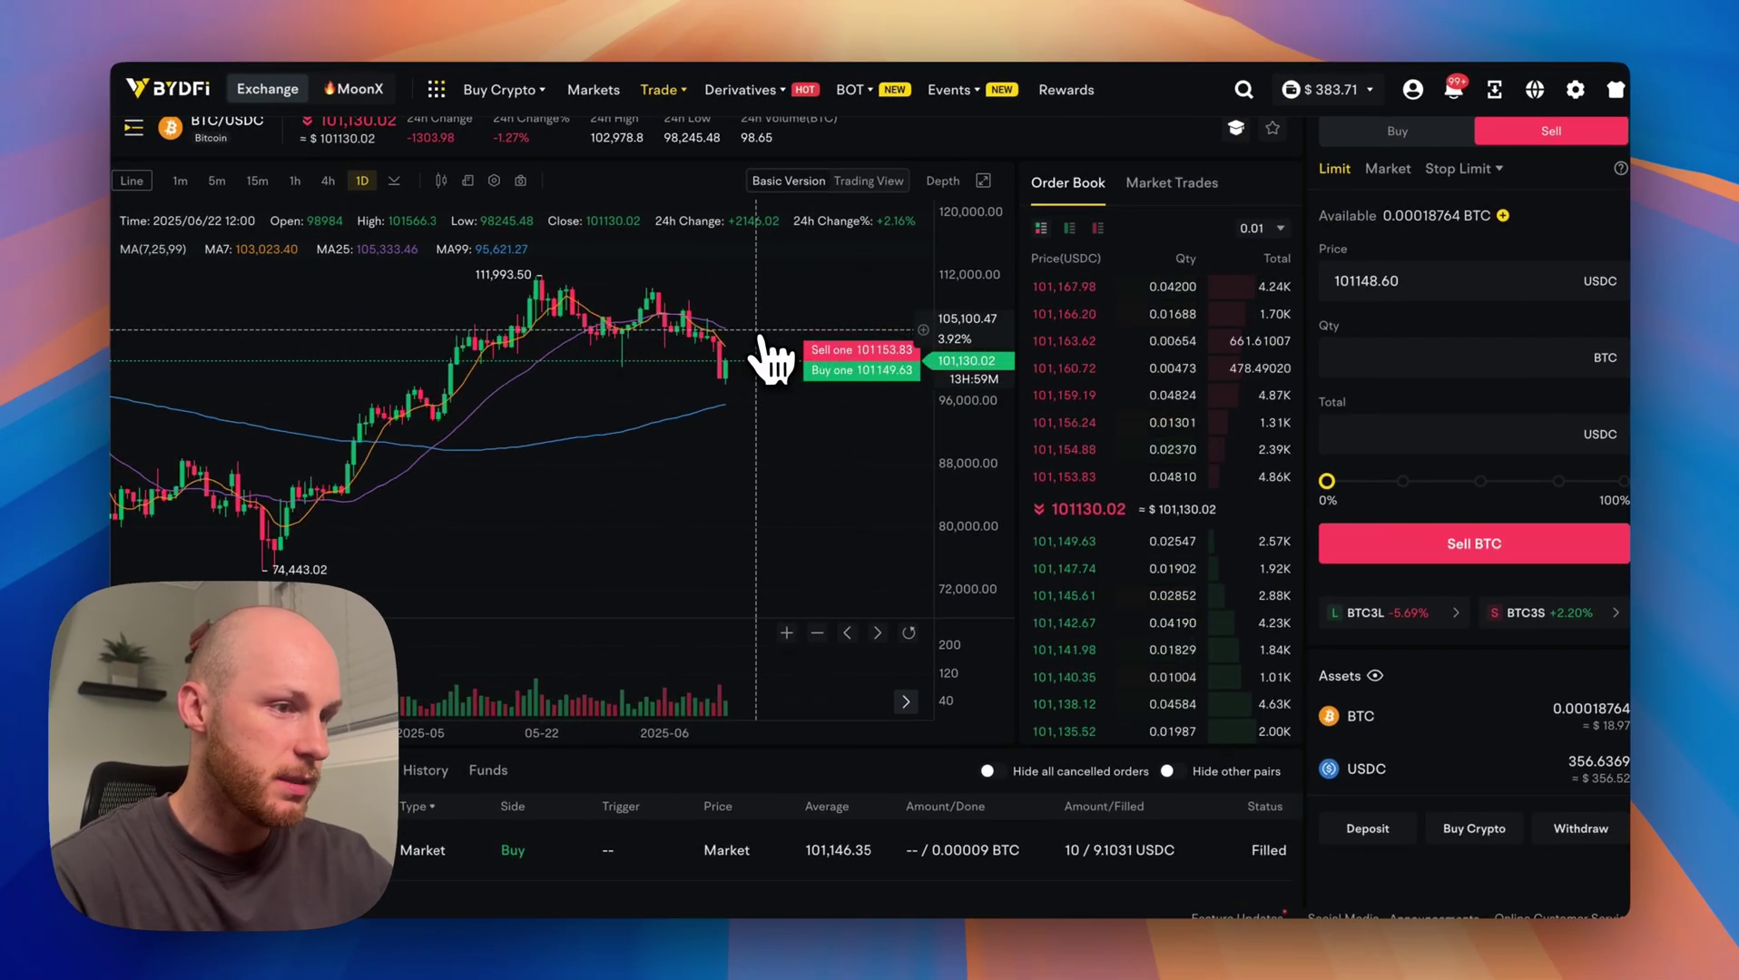
{"action": "scroll", "coordinate": [1103, 495], "scroll_direction": "down", "scroll_amount": 1}
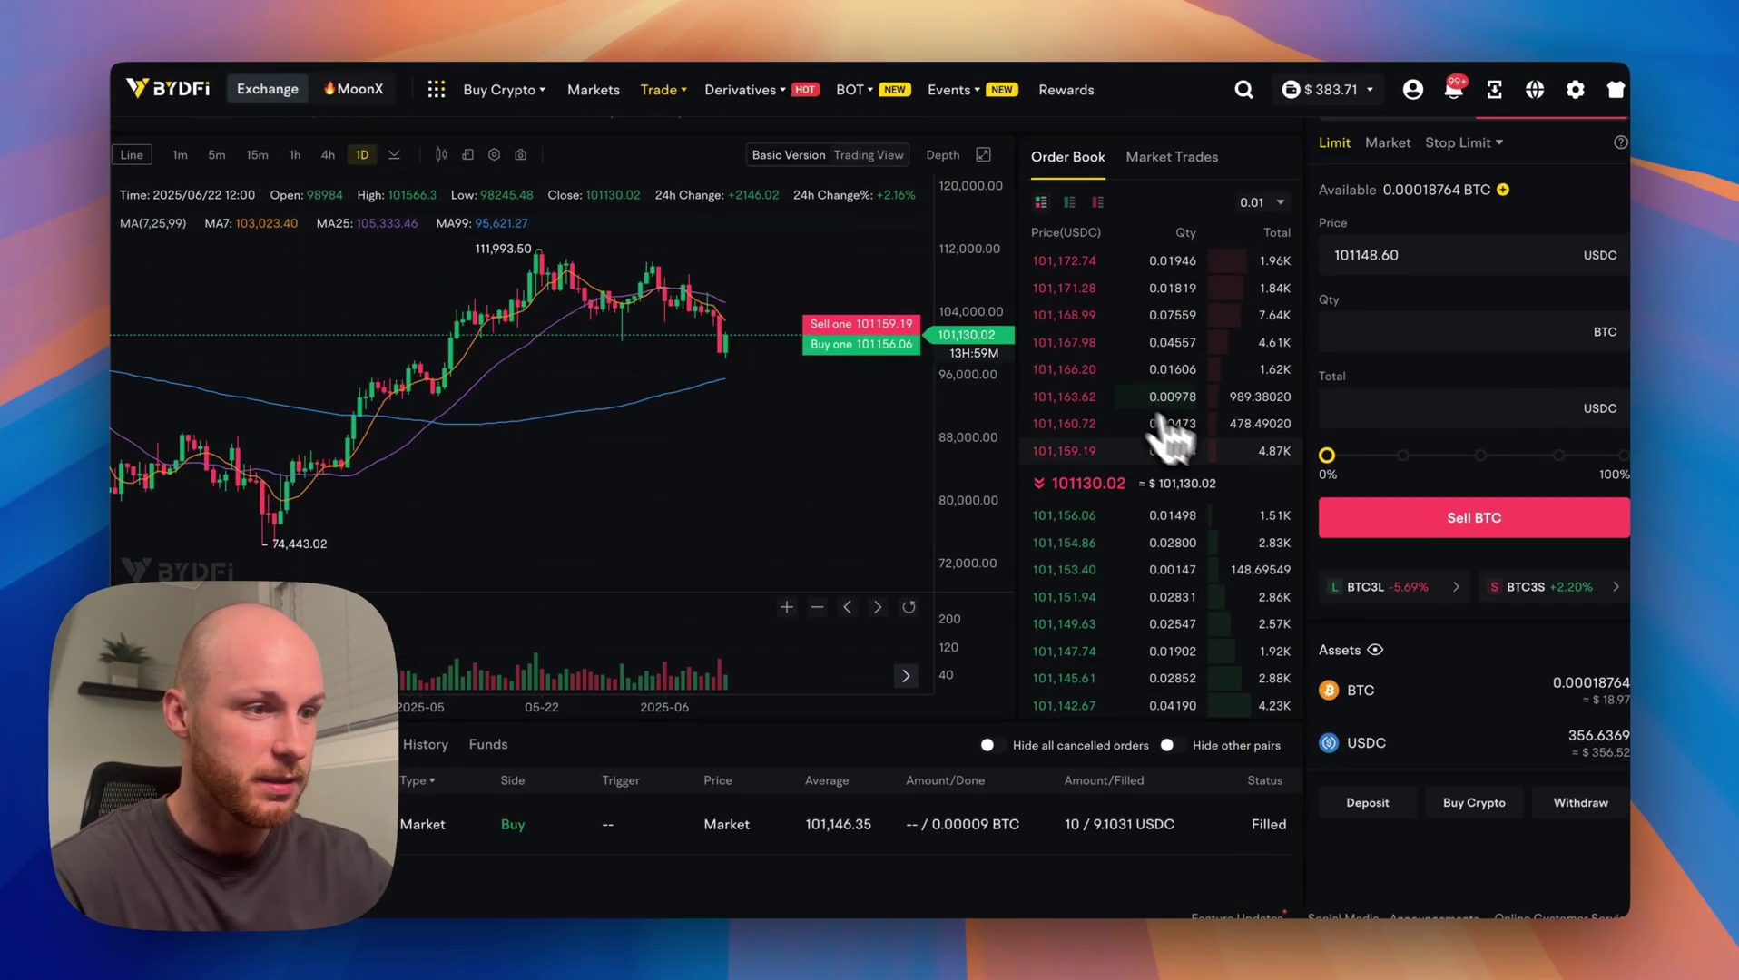
{"action": "scroll", "coordinate": [1171, 440], "scroll_direction": "up", "scroll_amount": 2}
{"action": "triple_click", "coordinate": [748, 185]}
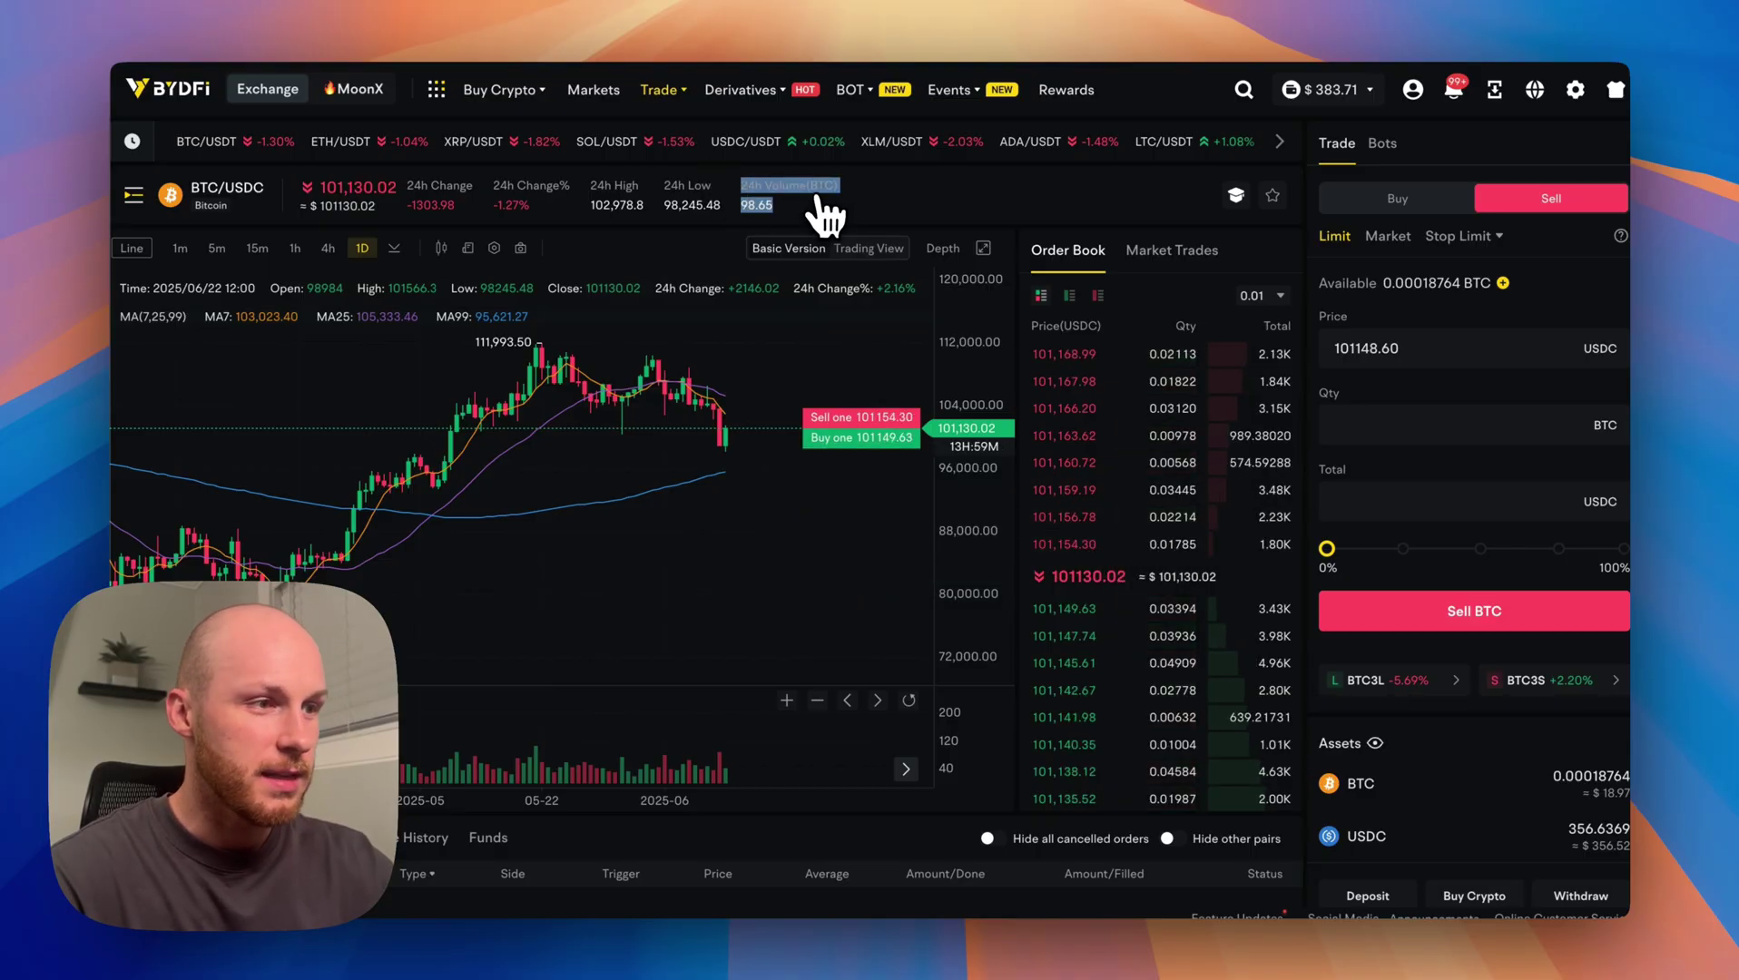
Browse the USDT-quoted pairs in the trading pair list.
{"action": "left_click", "coordinate": [245, 211]}
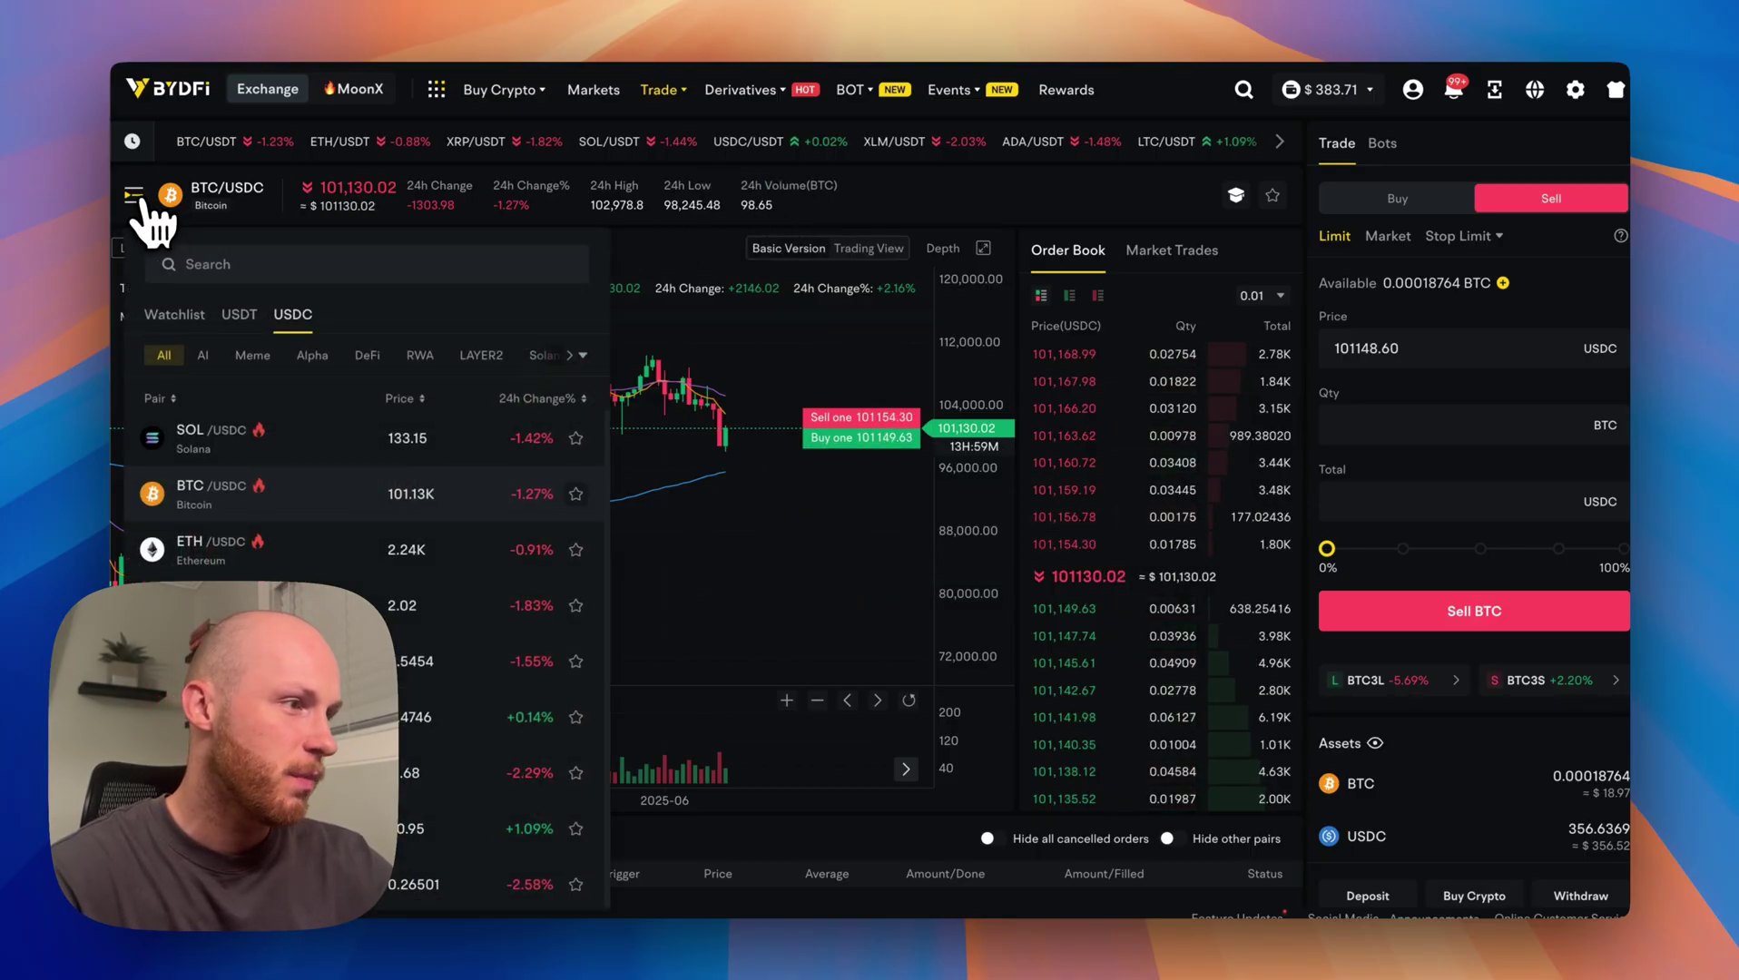
{"action": "left_click", "coordinate": [240, 318]}
{"action": "scroll", "coordinate": [299, 545], "scroll_direction": "down", "scroll_amount": 3}
{"action": "scroll", "coordinate": [309, 577], "scroll_direction": "down", "scroll_amount": 3}
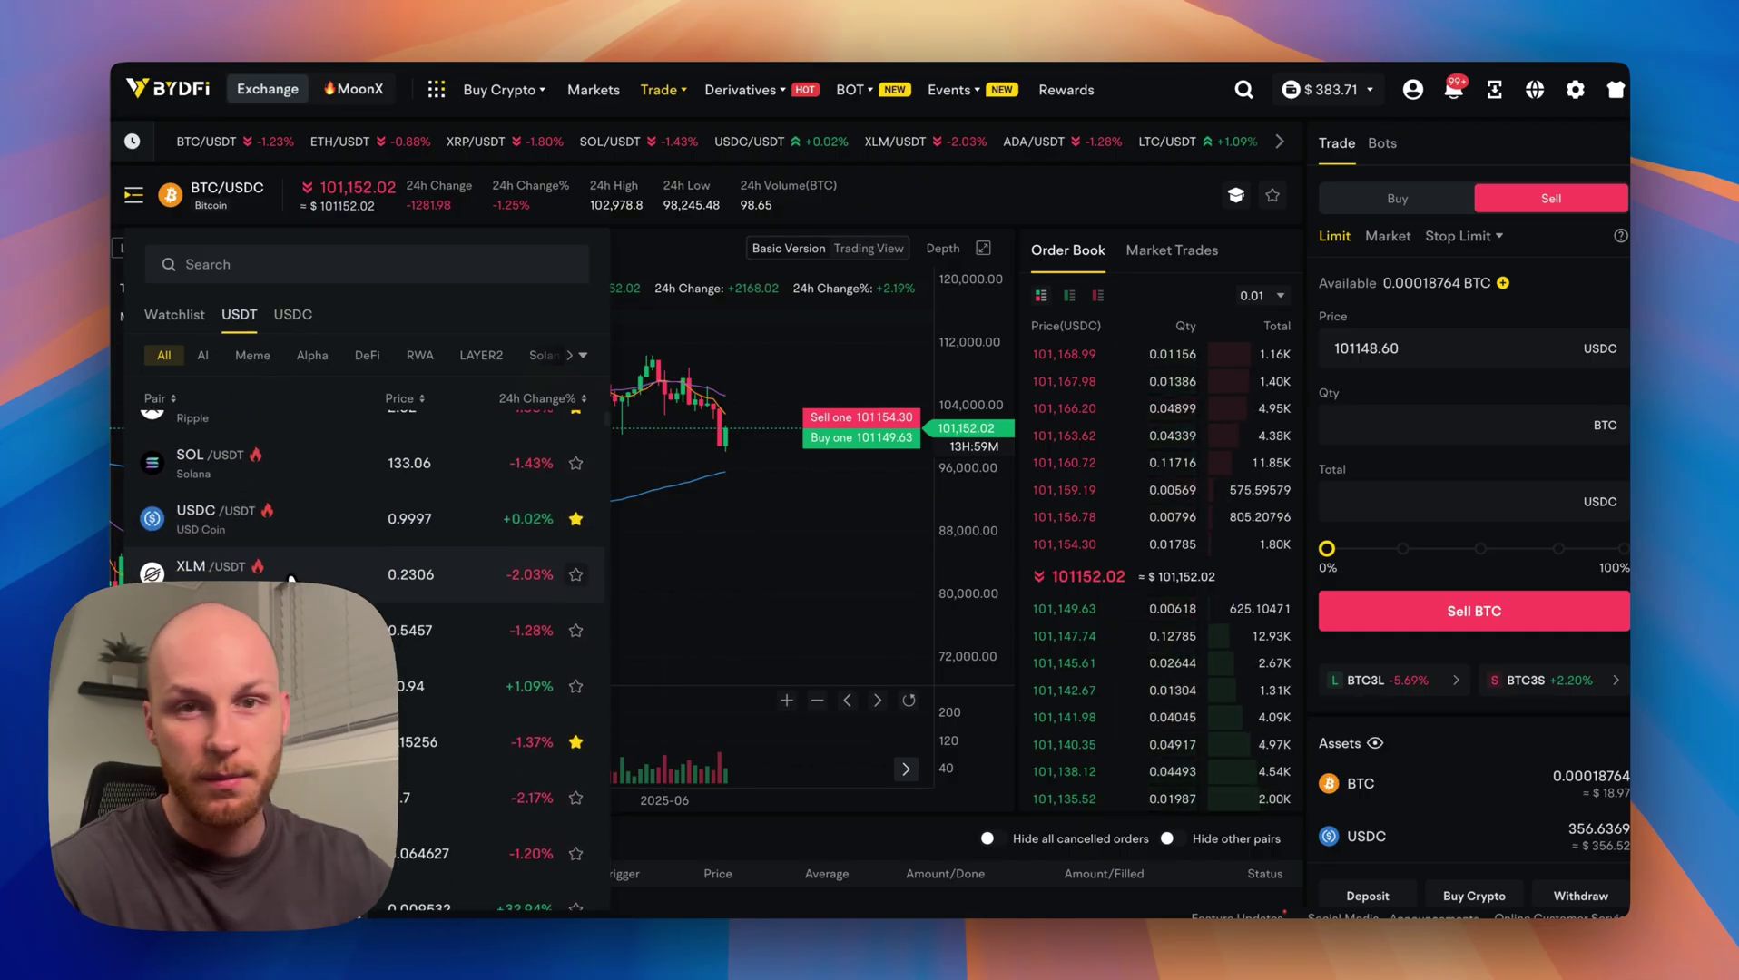
{"action": "scroll", "coordinate": [454, 535], "scroll_direction": "up", "scroll_amount": 5}
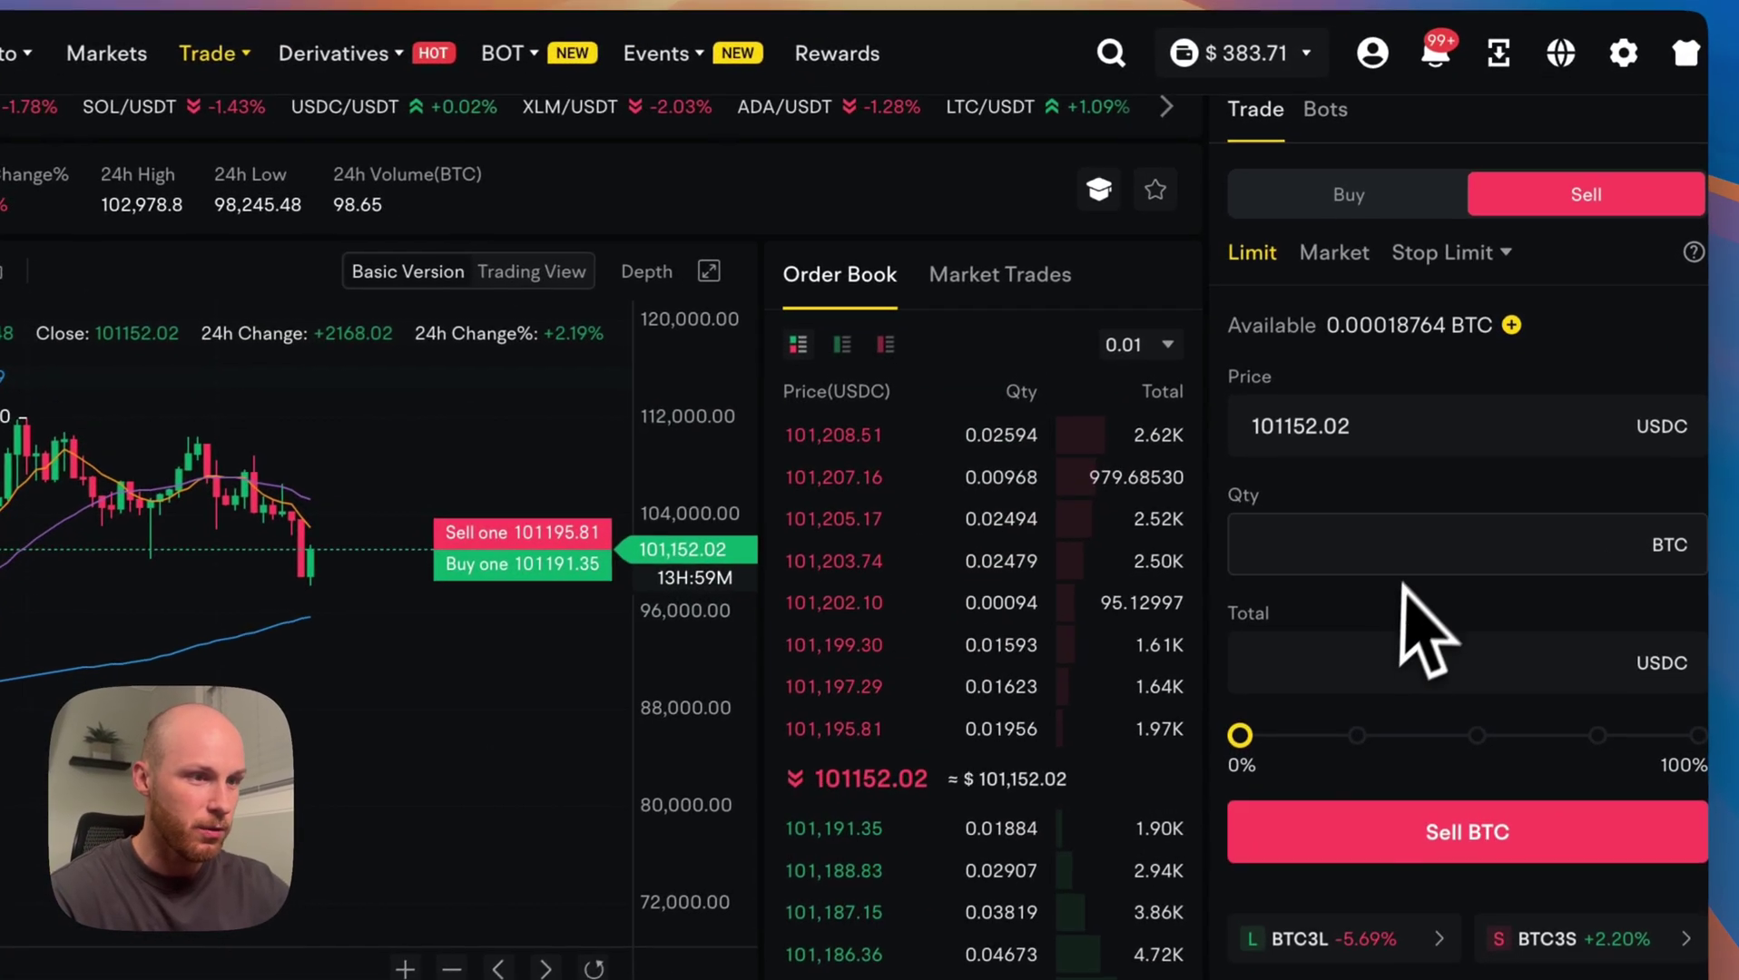
Place a limit sell of all available BTC at 101176.25 USDC.
{"action": "scroll", "coordinate": [1447, 504], "scroll_direction": "down", "scroll_amount": 1}
{"action": "left_click", "coordinate": [1064, 406]}
{"action": "left_click", "coordinate": [839, 526]}
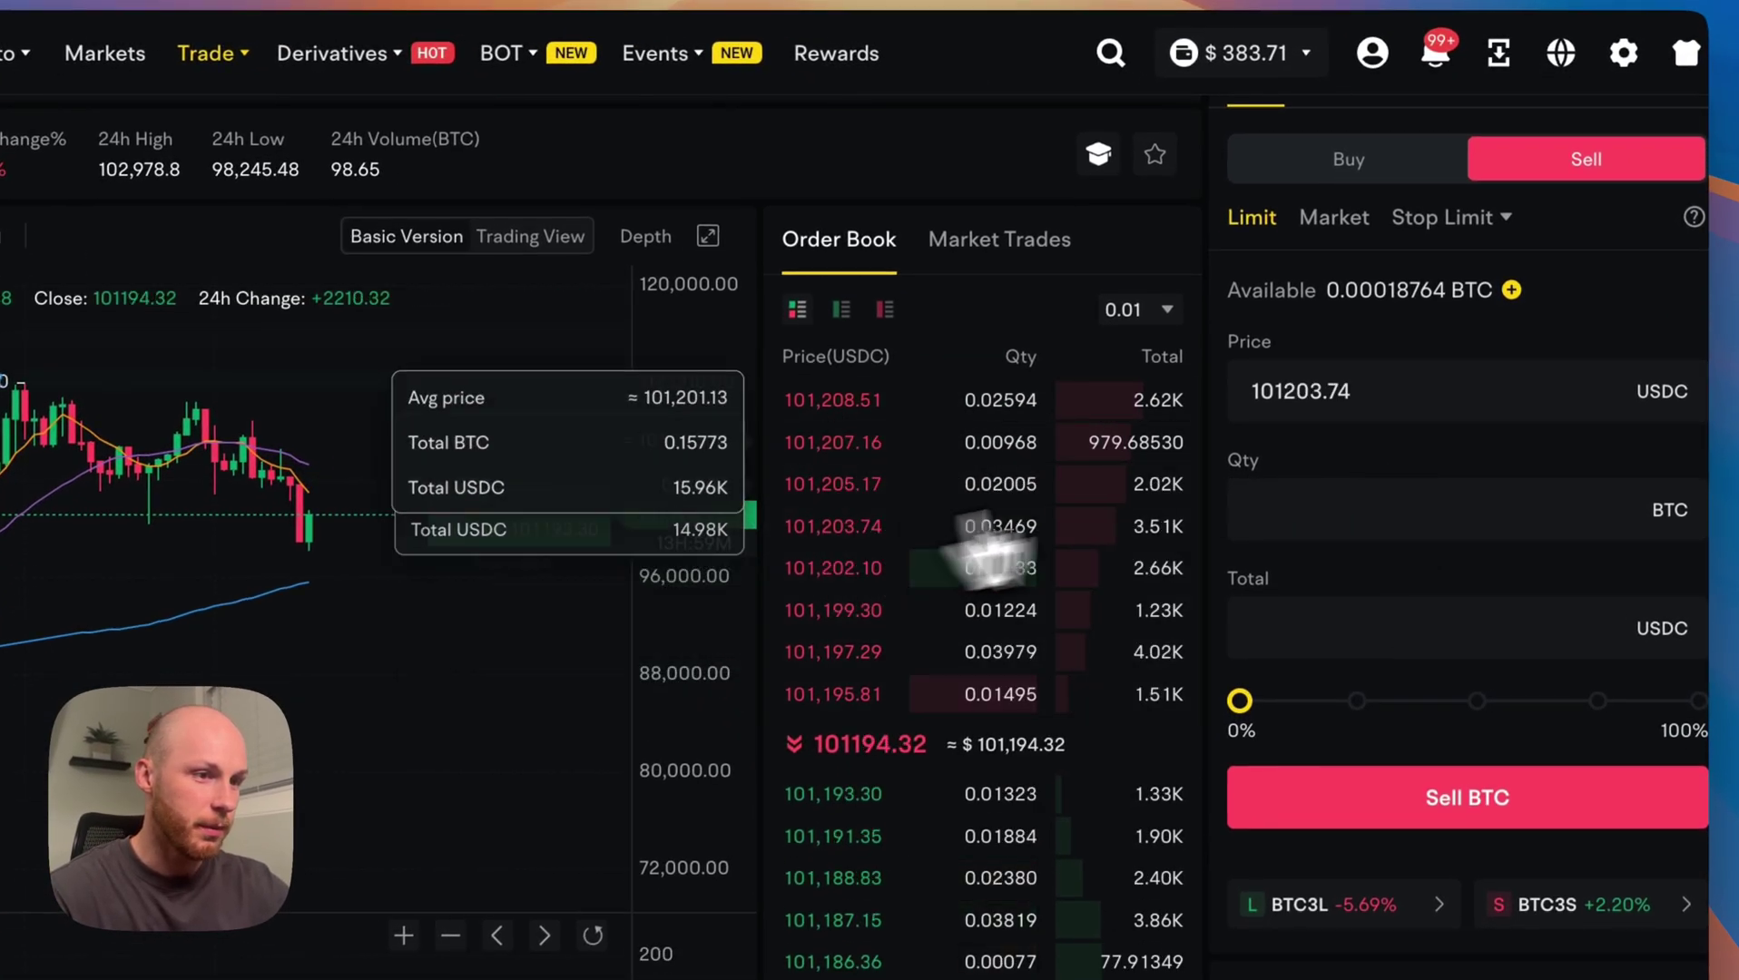
{"action": "left_click", "coordinate": [854, 931]}
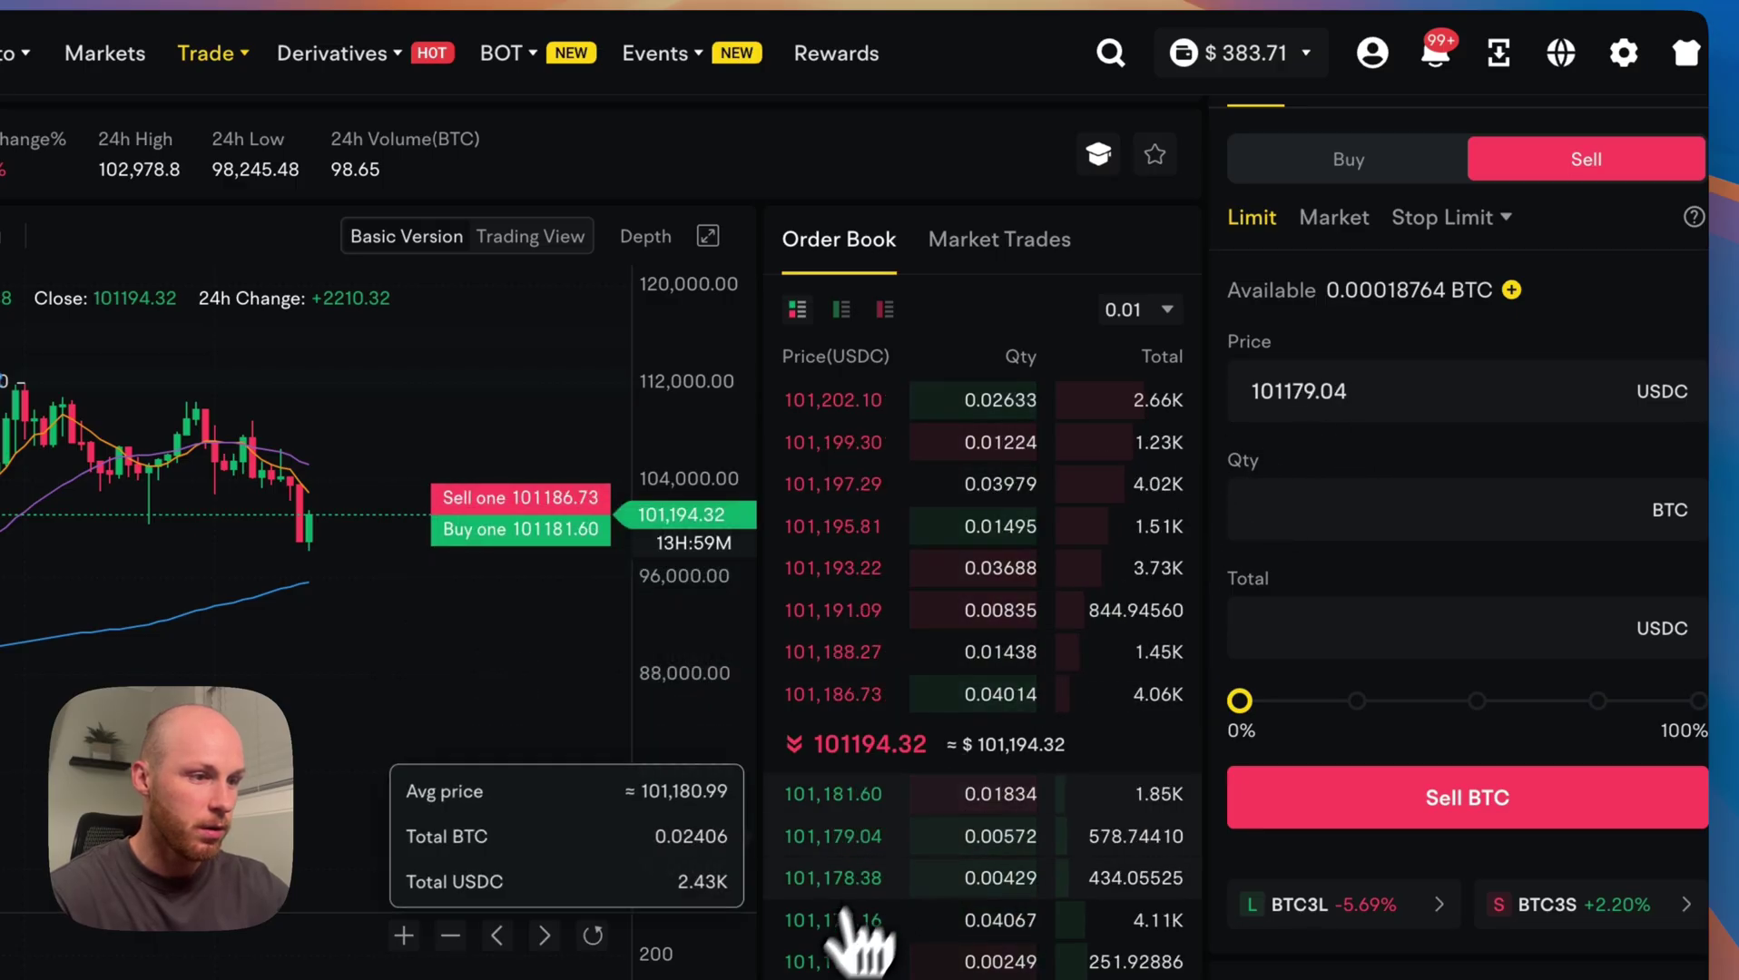
{"action": "left_click", "coordinate": [832, 966]}
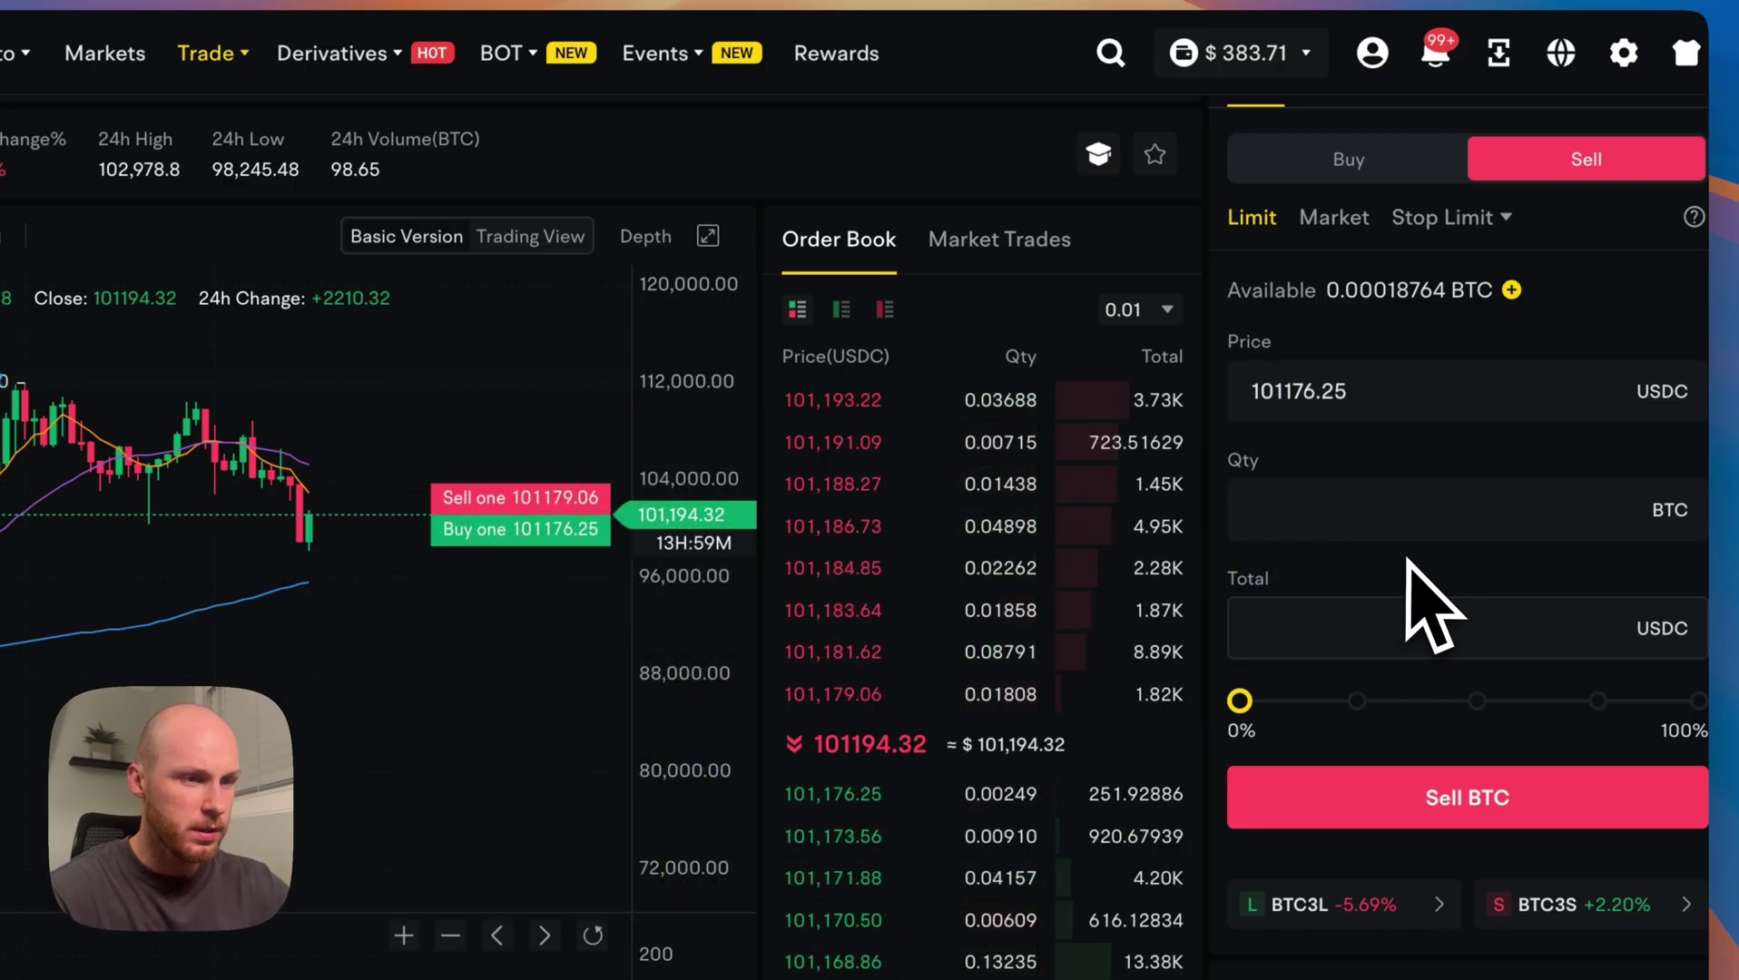
{"action": "left_click", "coordinate": [1696, 701]}
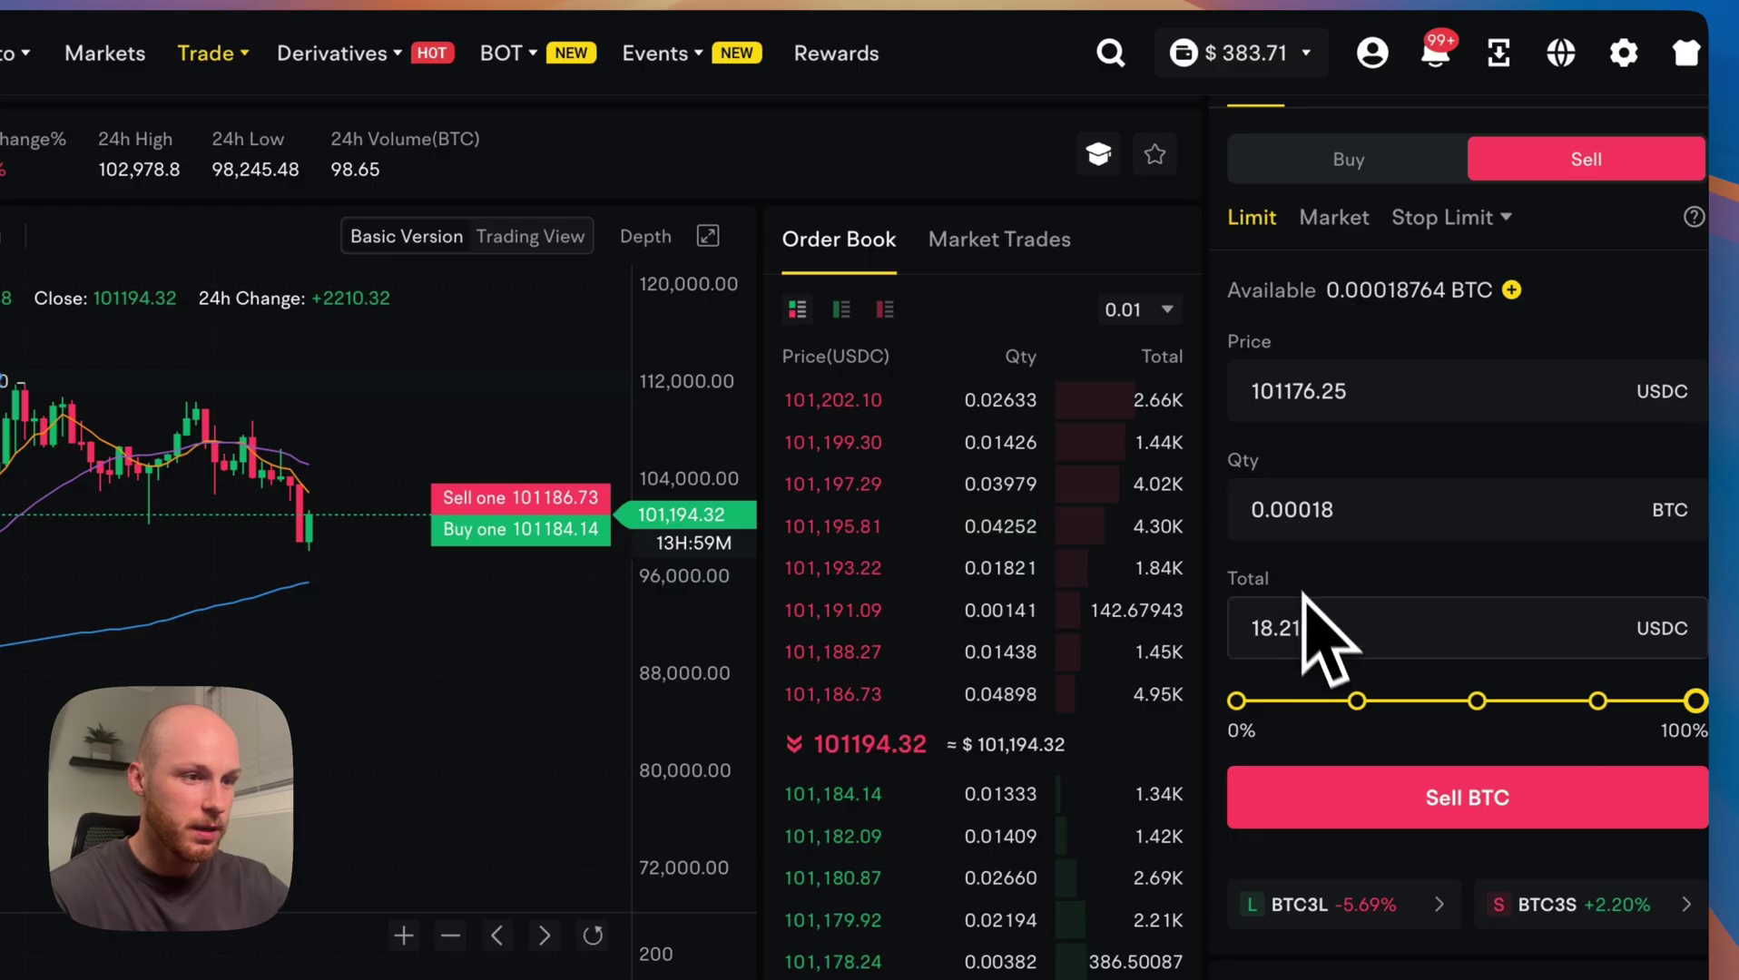
{"action": "left_click", "coordinate": [1662, 803]}
Check Order History for the filled sell and confirm no open orders remain.
{"action": "scroll", "coordinate": [545, 544], "scroll_direction": "down", "scroll_amount": 5}
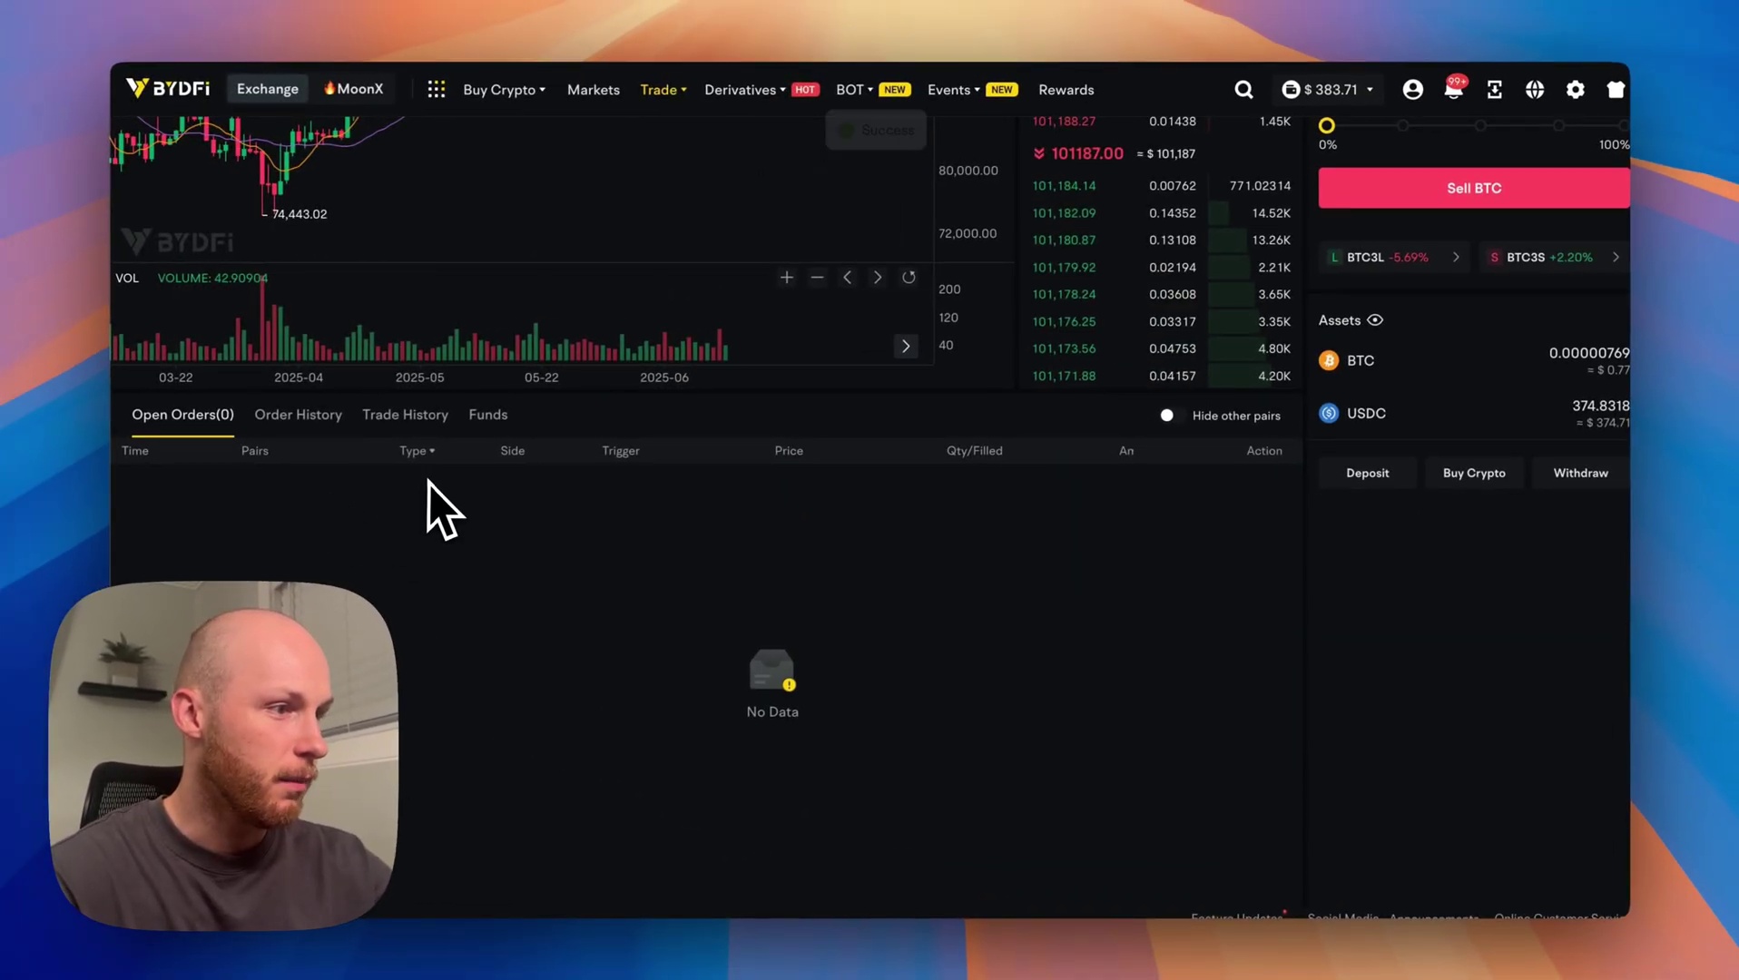
{"action": "scroll", "coordinate": [434, 509], "scroll_direction": "up", "scroll_amount": 5}
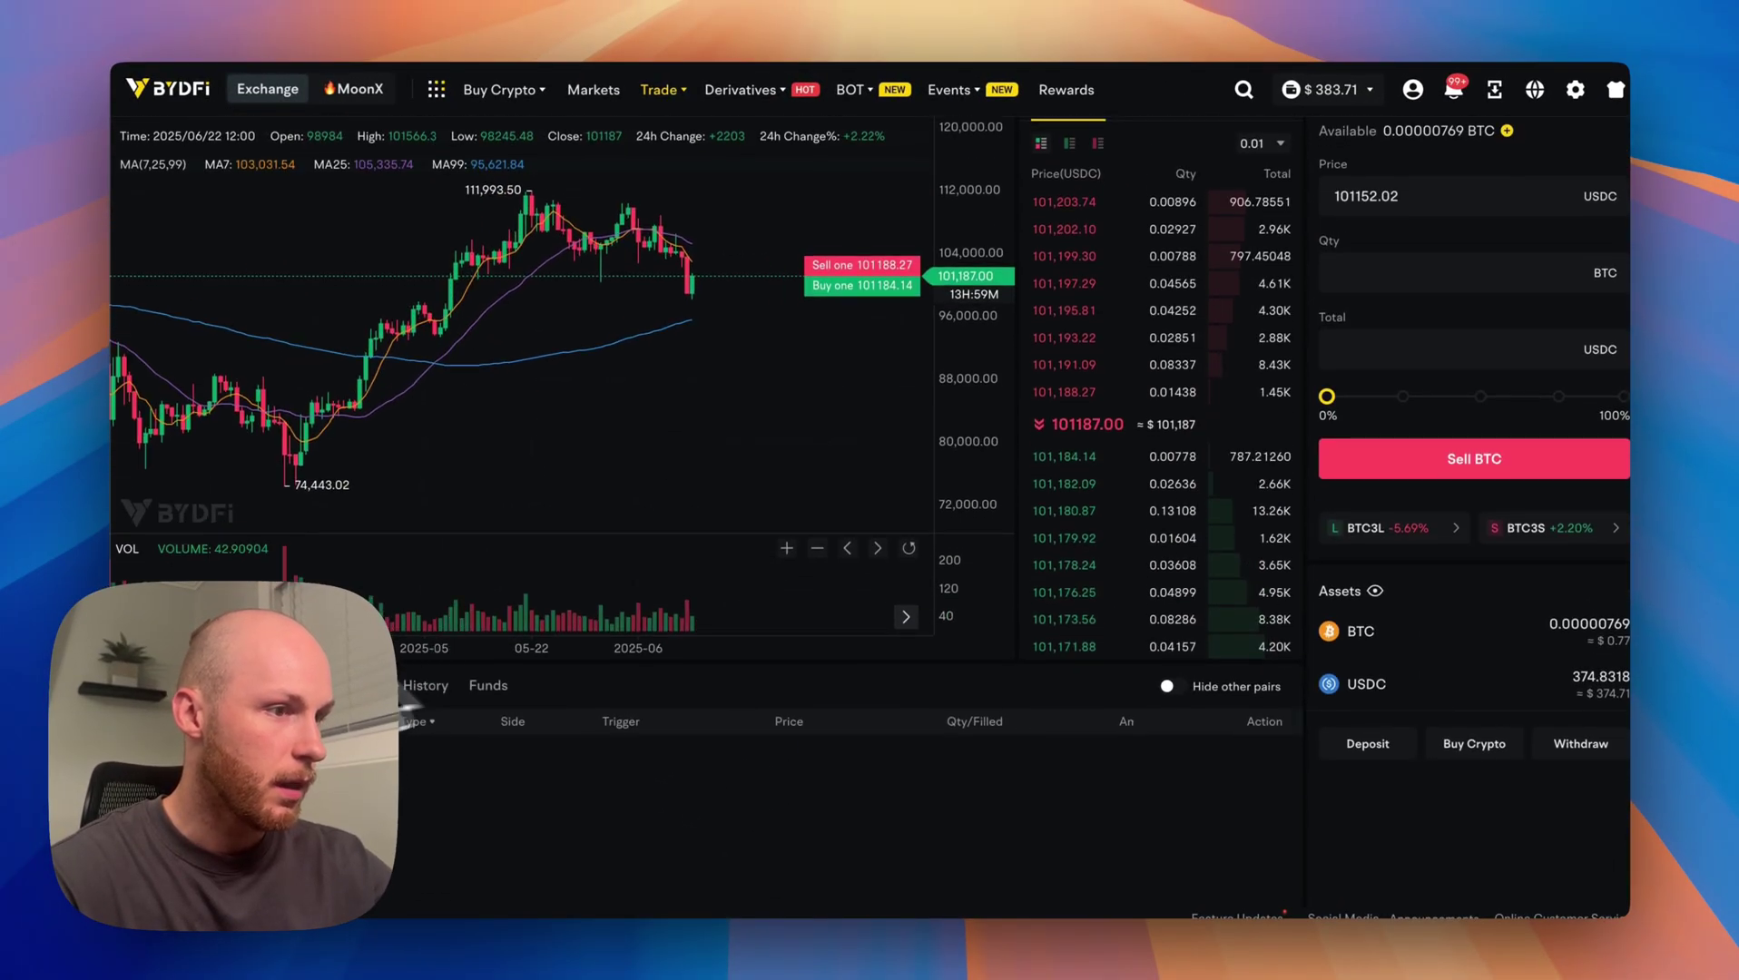
{"action": "scroll", "coordinate": [563, 381], "scroll_direction": "up", "scroll_amount": 2}
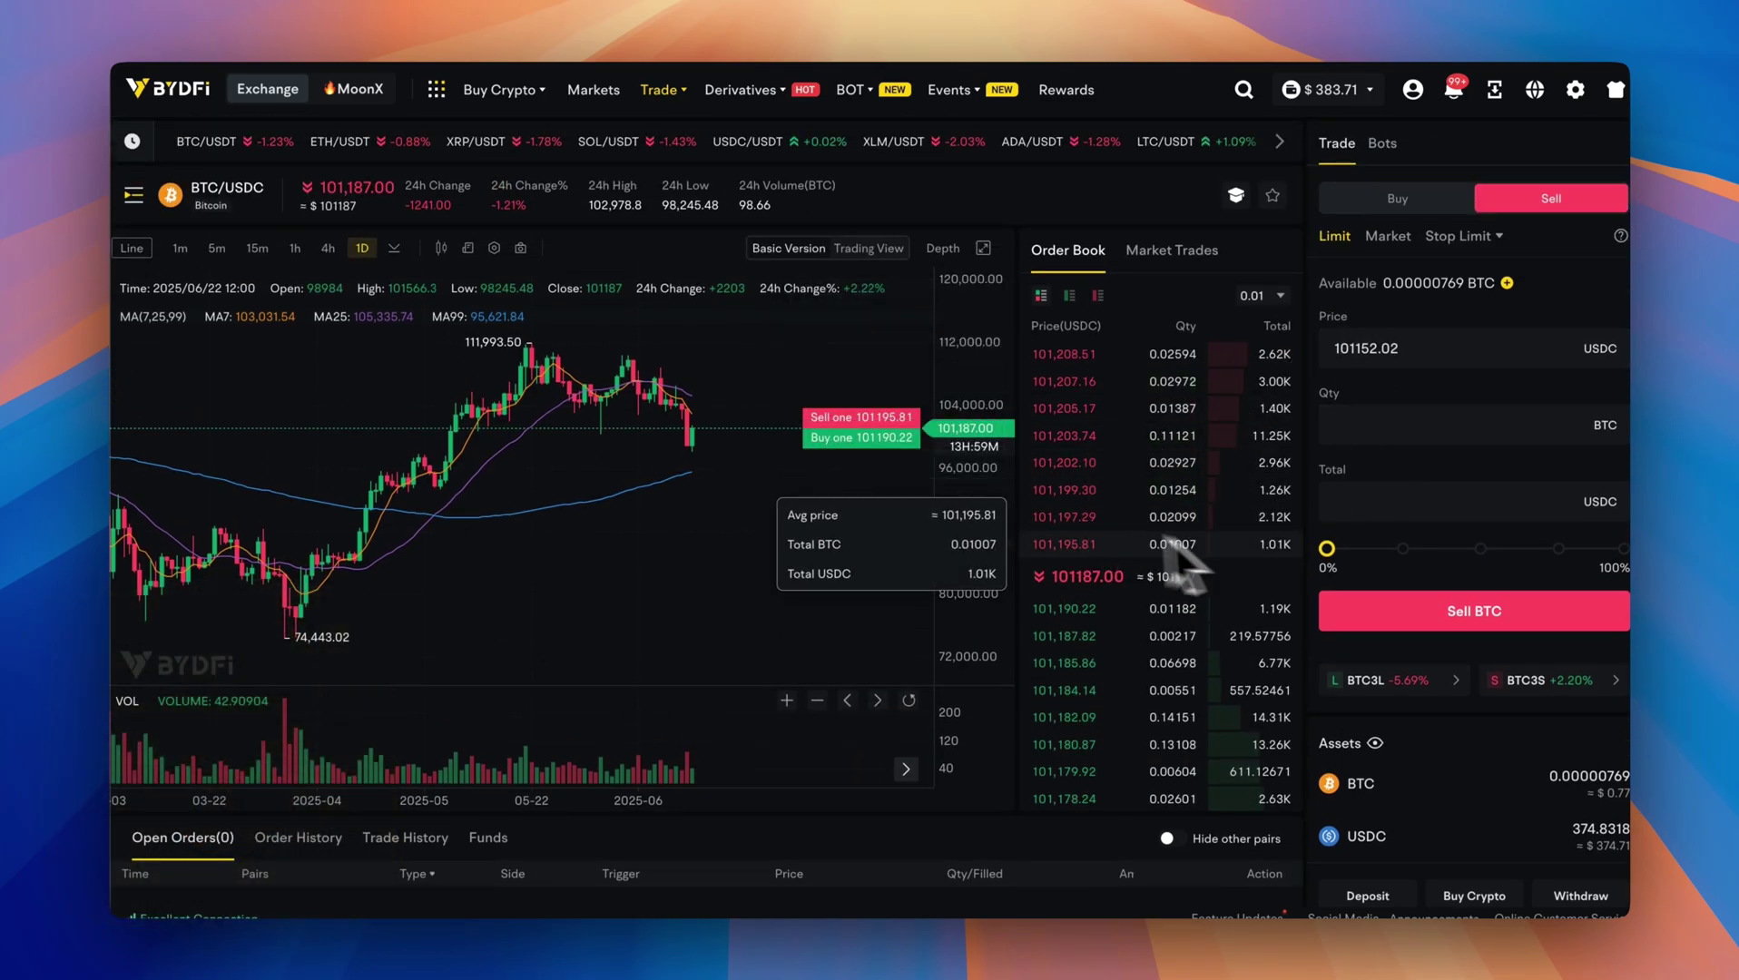
{"action": "left_click", "coordinate": [298, 837]}
{"action": "scroll", "coordinate": [657, 746], "scroll_direction": "down", "scroll_amount": 4}
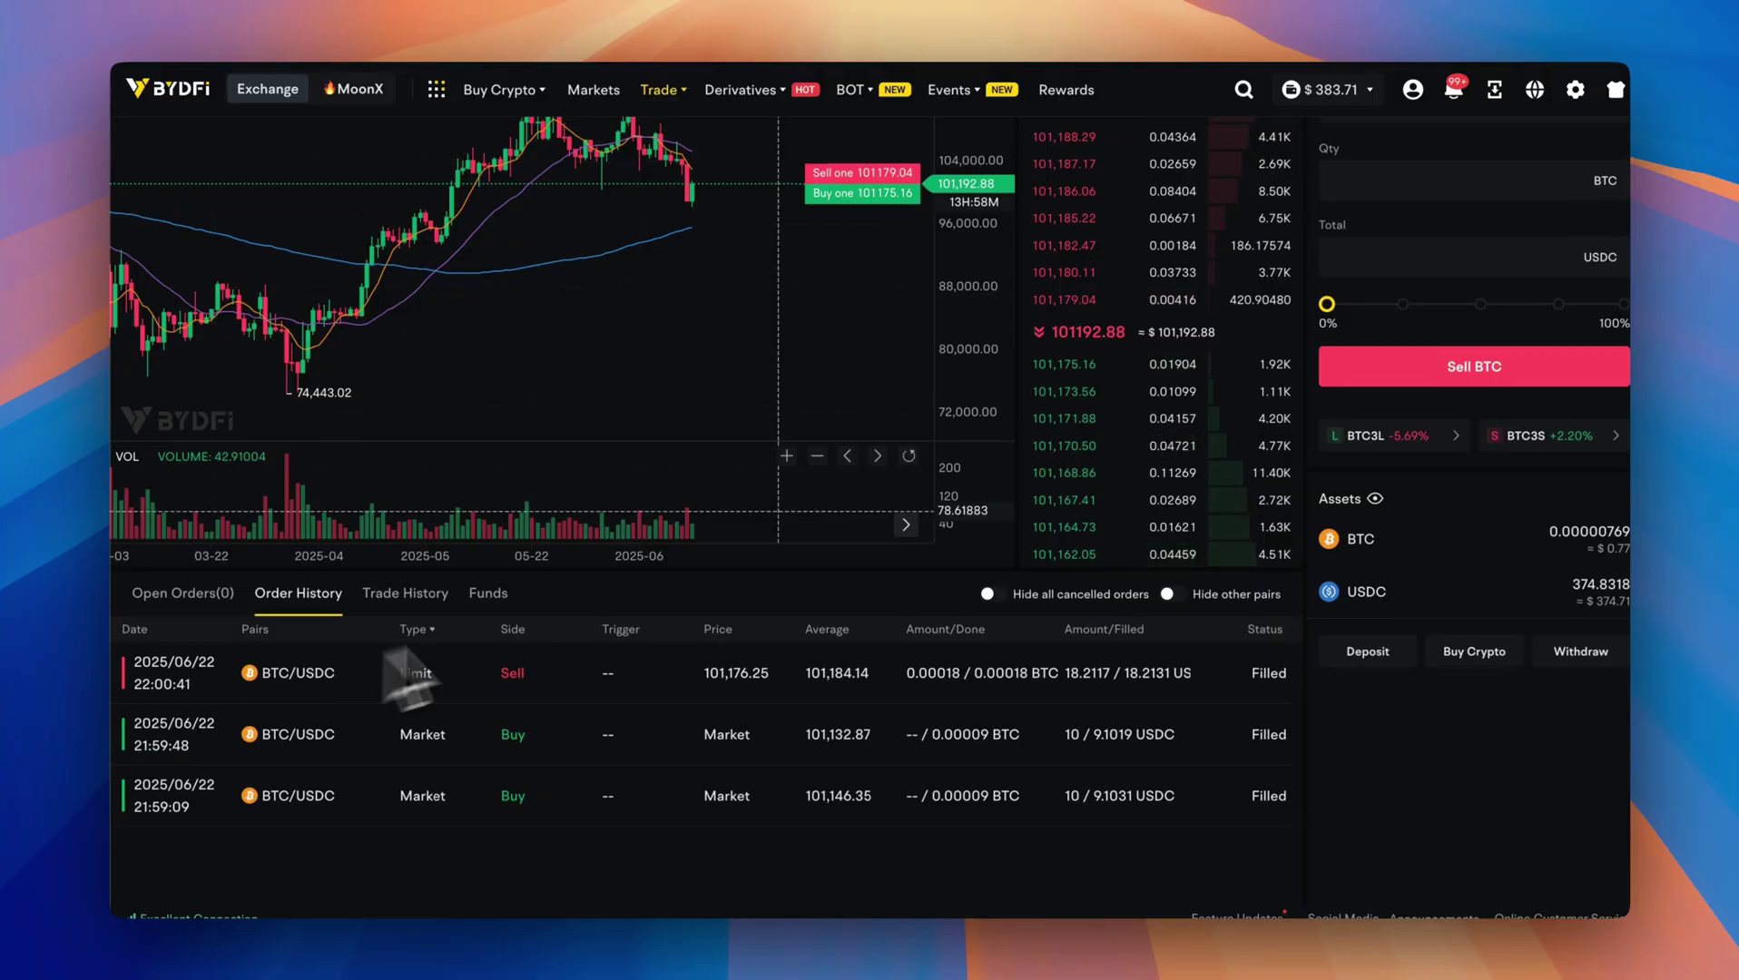
{"action": "left_click", "coordinate": [182, 593]}
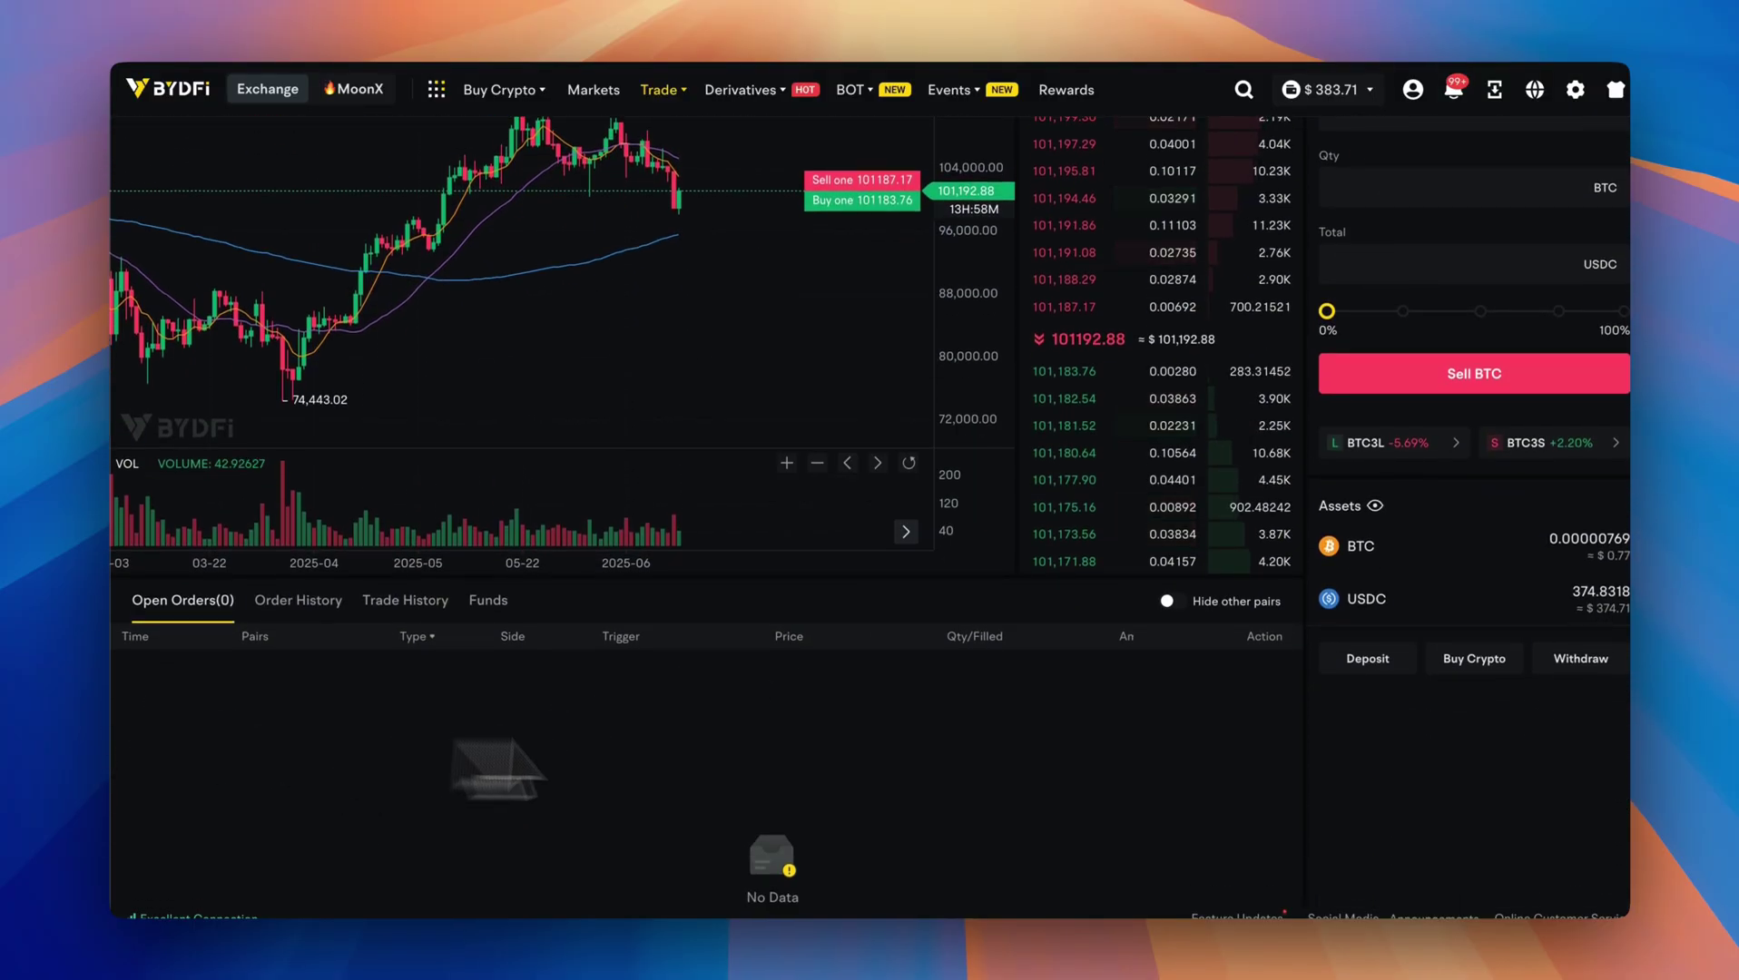
{"action": "scroll", "coordinate": [982, 772], "scroll_direction": "up", "scroll_amount": 2}
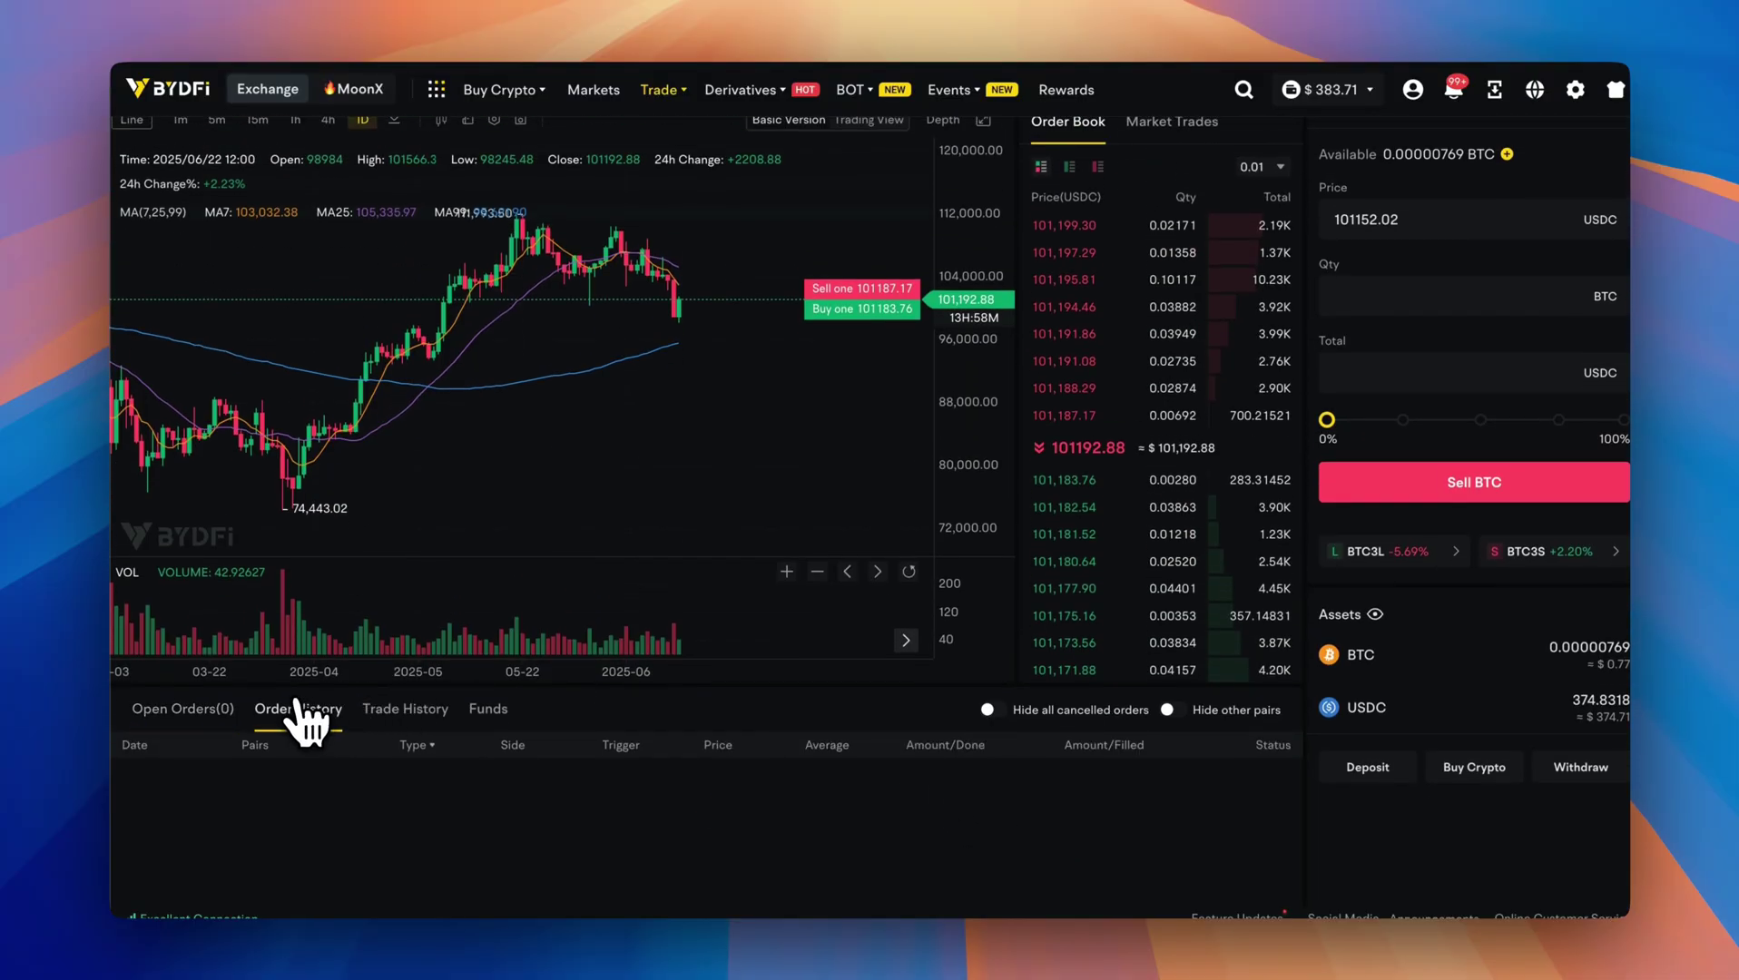
{"action": "scroll", "coordinate": [154, 699], "scroll_direction": "down", "scroll_amount": 2}
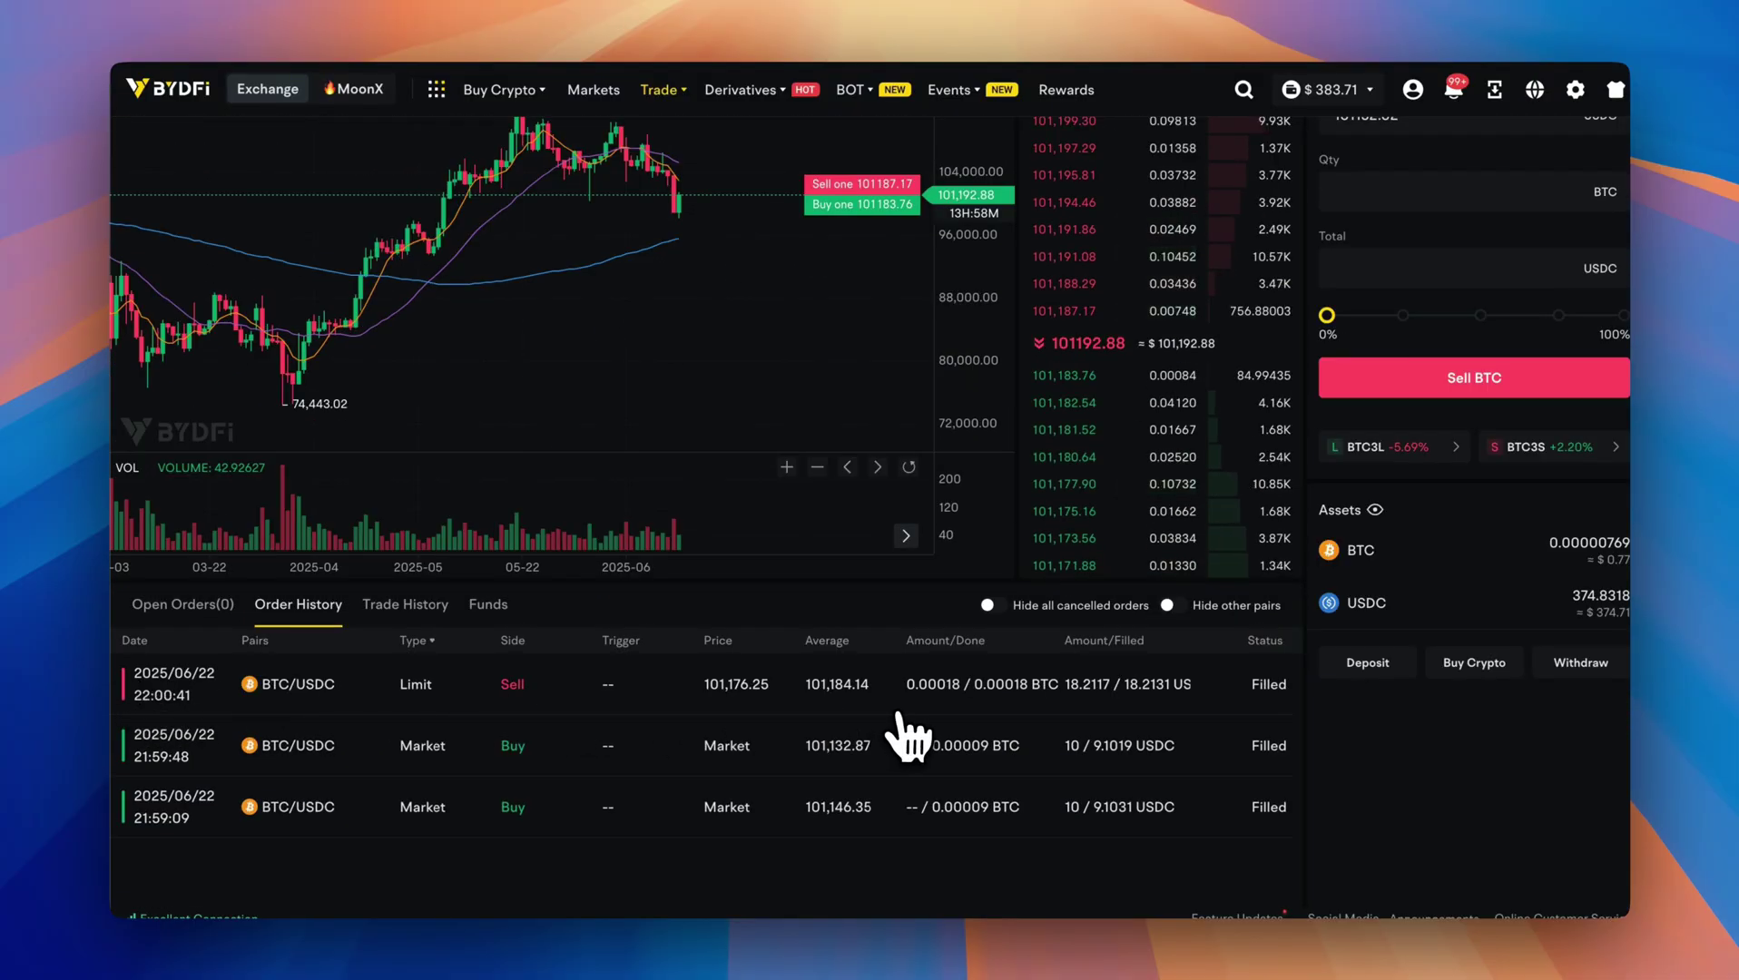
Browse the Bots trading options, then come back to the BTC/USDT trade view.
{"action": "scroll", "coordinate": [811, 724], "scroll_direction": "up", "scroll_amount": 4}
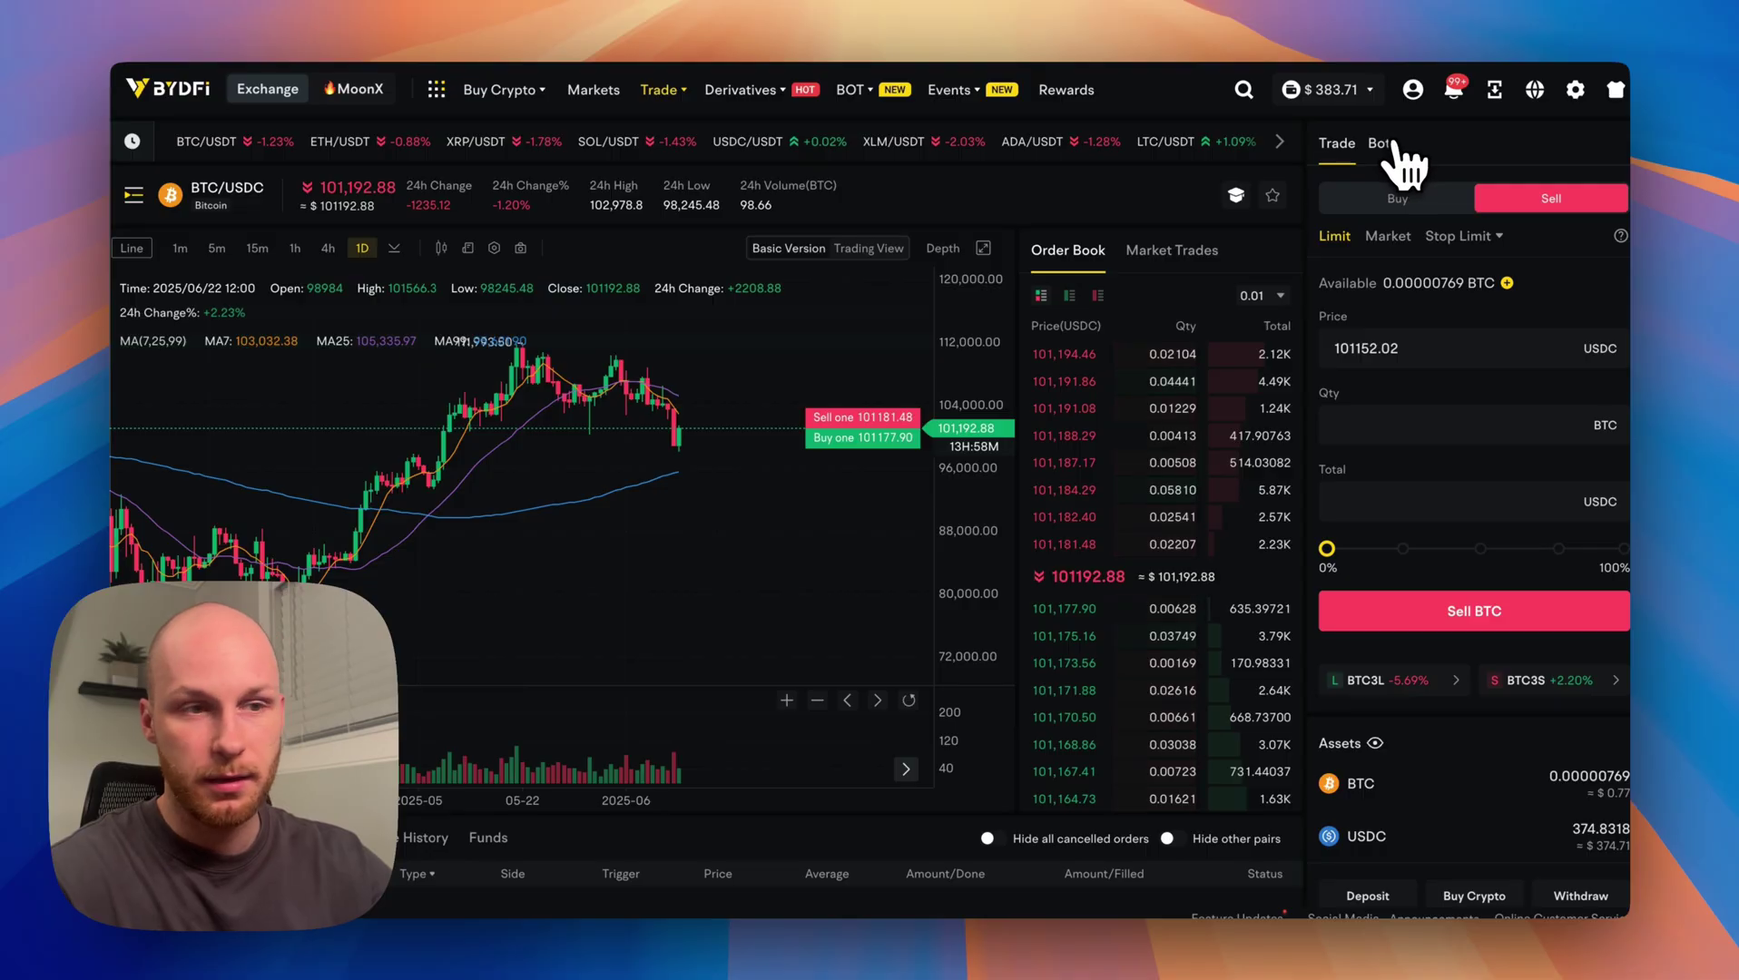
{"action": "left_click", "coordinate": [1381, 143]}
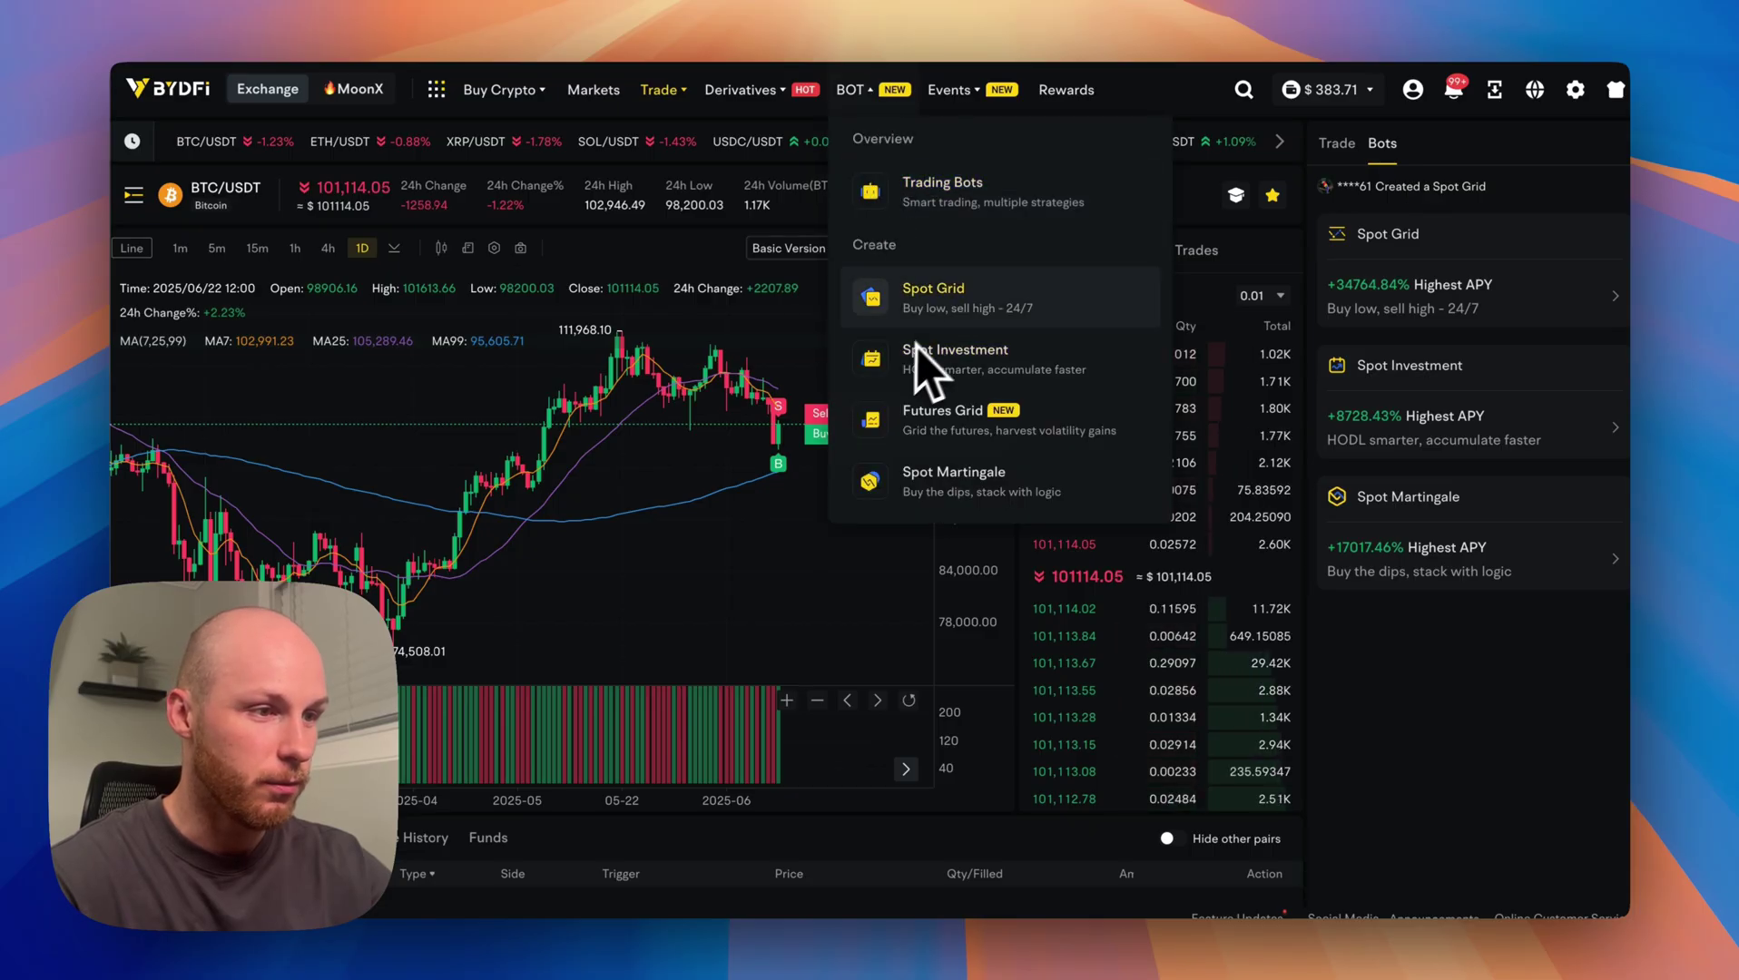
{"action": "mouse_move", "coordinate": [949, 89]}
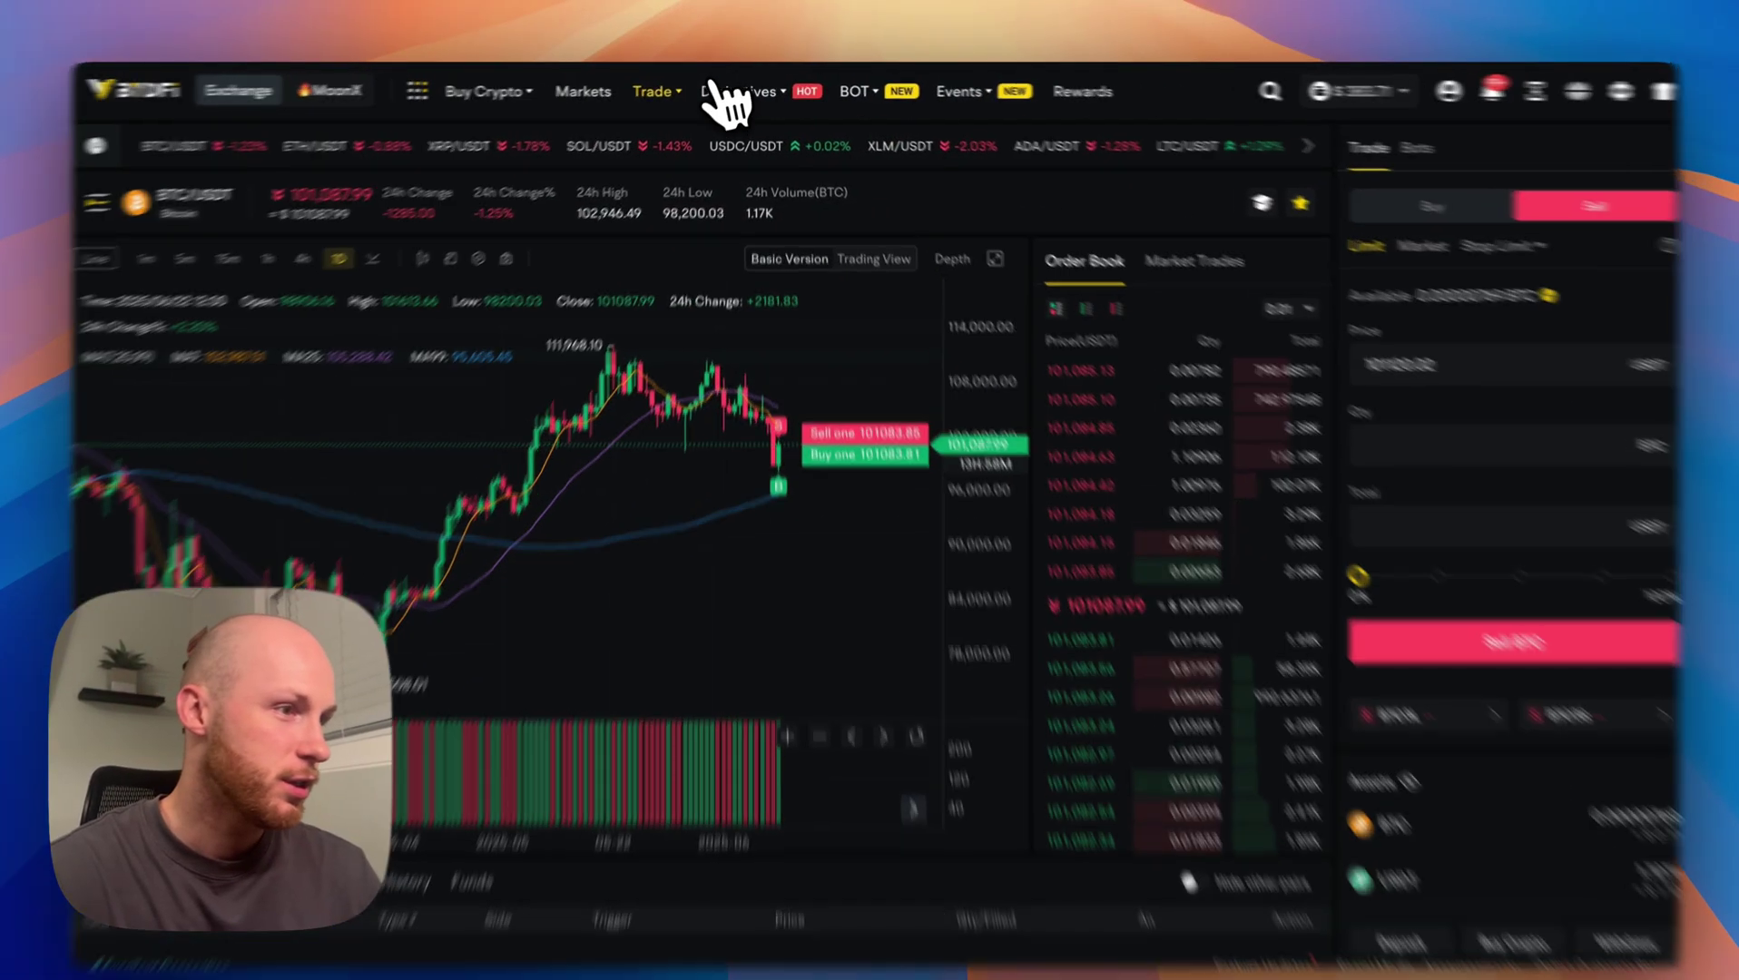
Load the BTCUSDT perpetual futures page via Derivatives > USDT-M.
{"action": "mouse_move", "coordinate": [731, 95]}
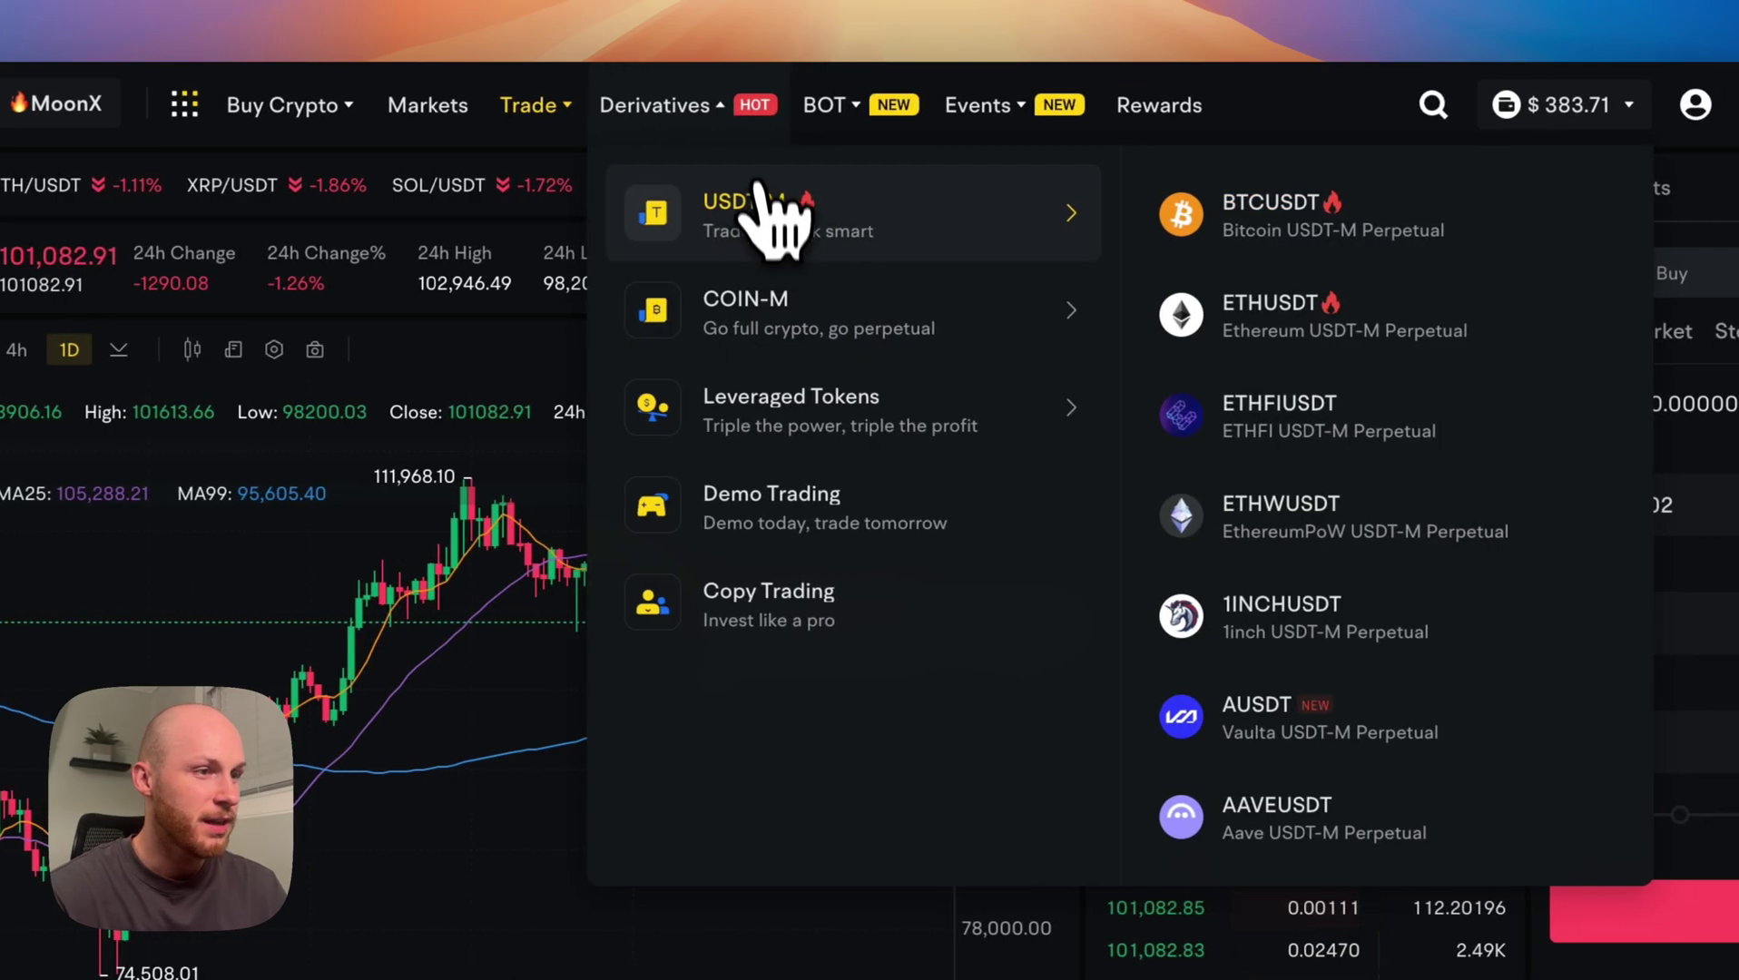
{"action": "left_click", "coordinate": [761, 232]}
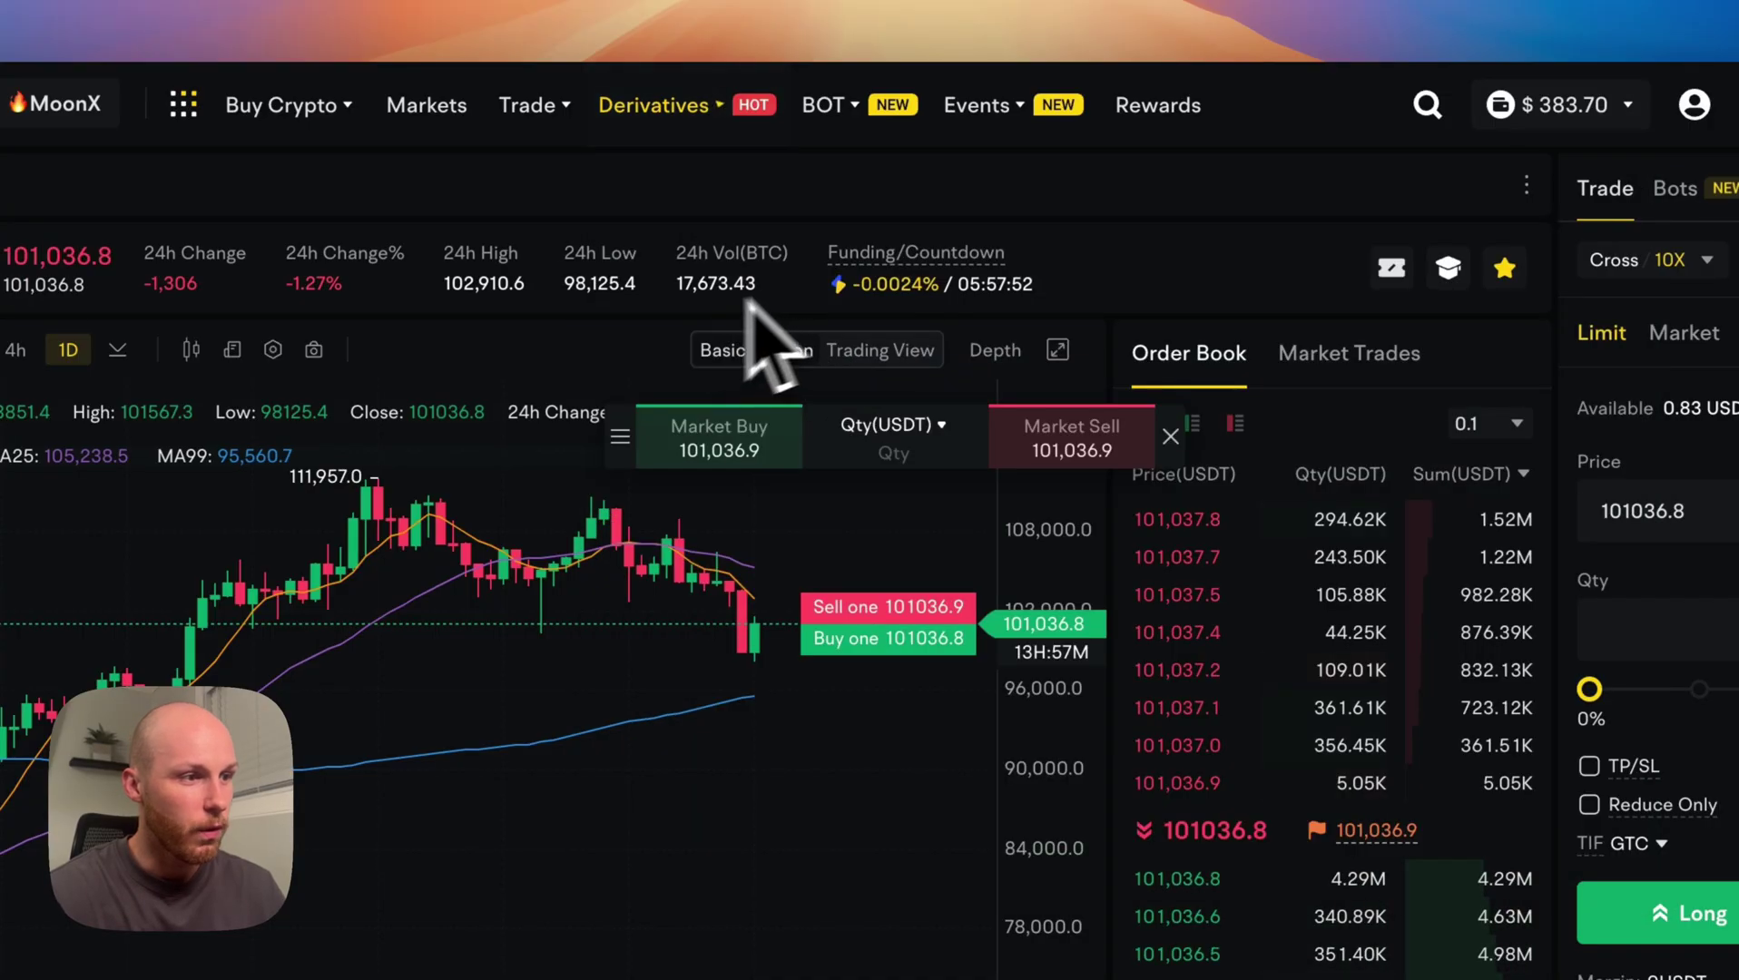
{"action": "mouse_move", "coordinate": [710, 123]}
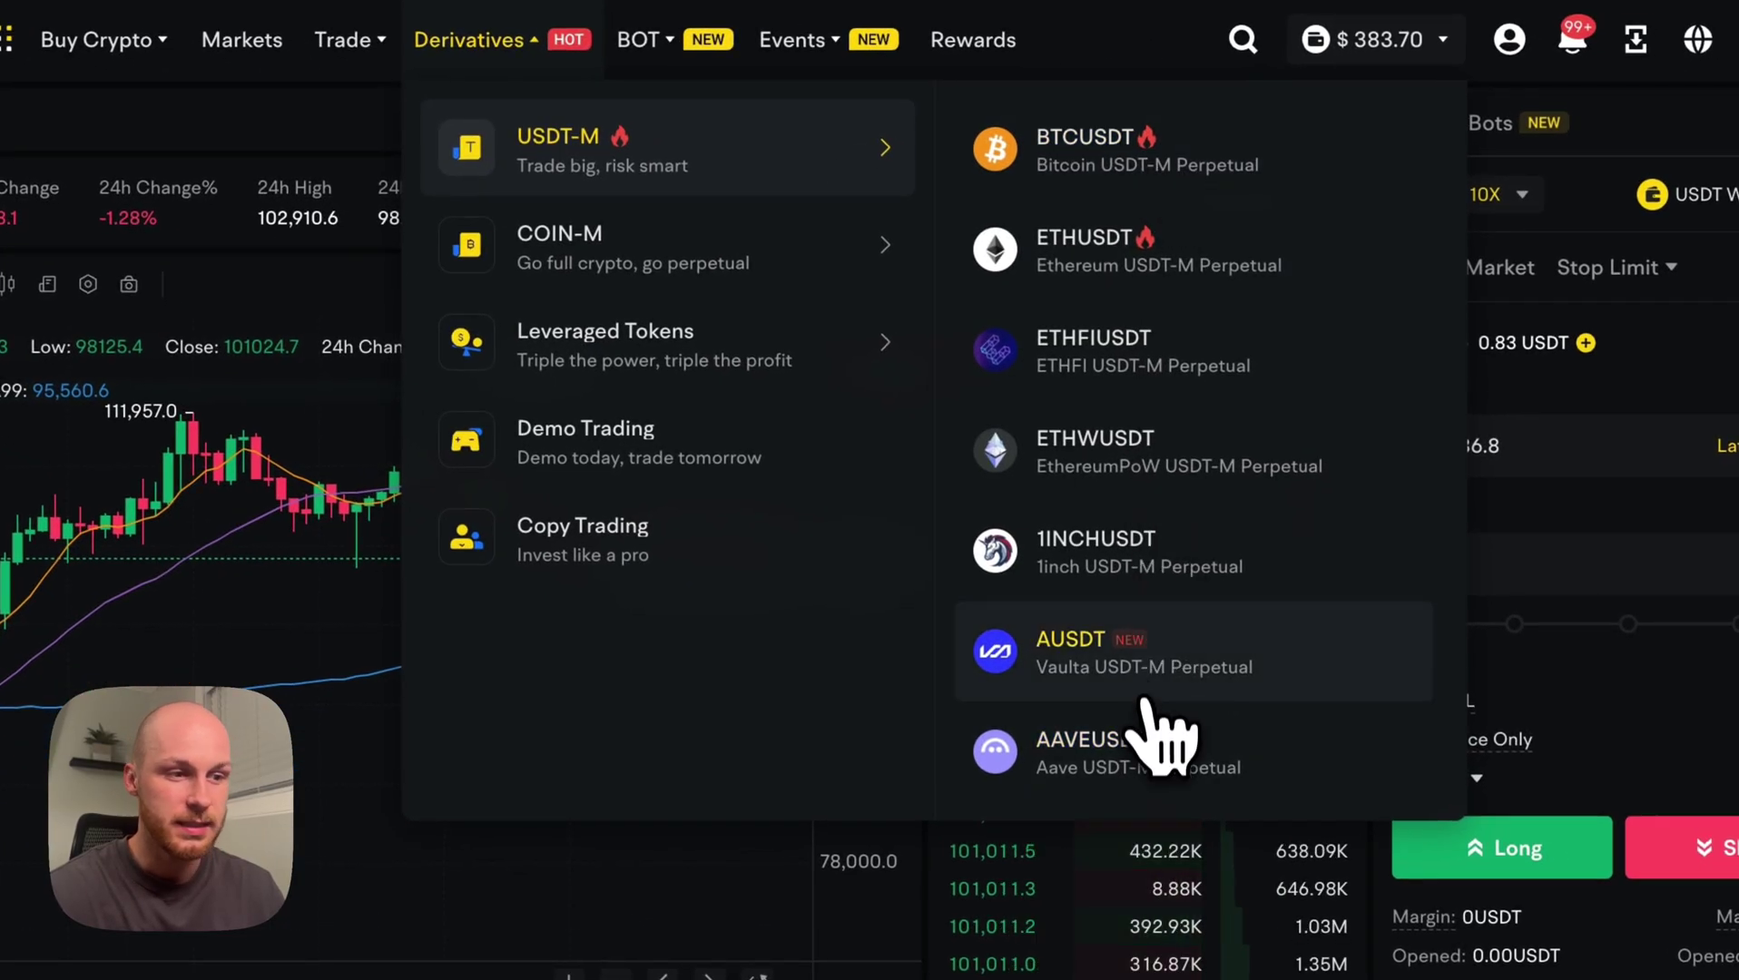
{"action": "mouse_move", "coordinate": [790, 271]}
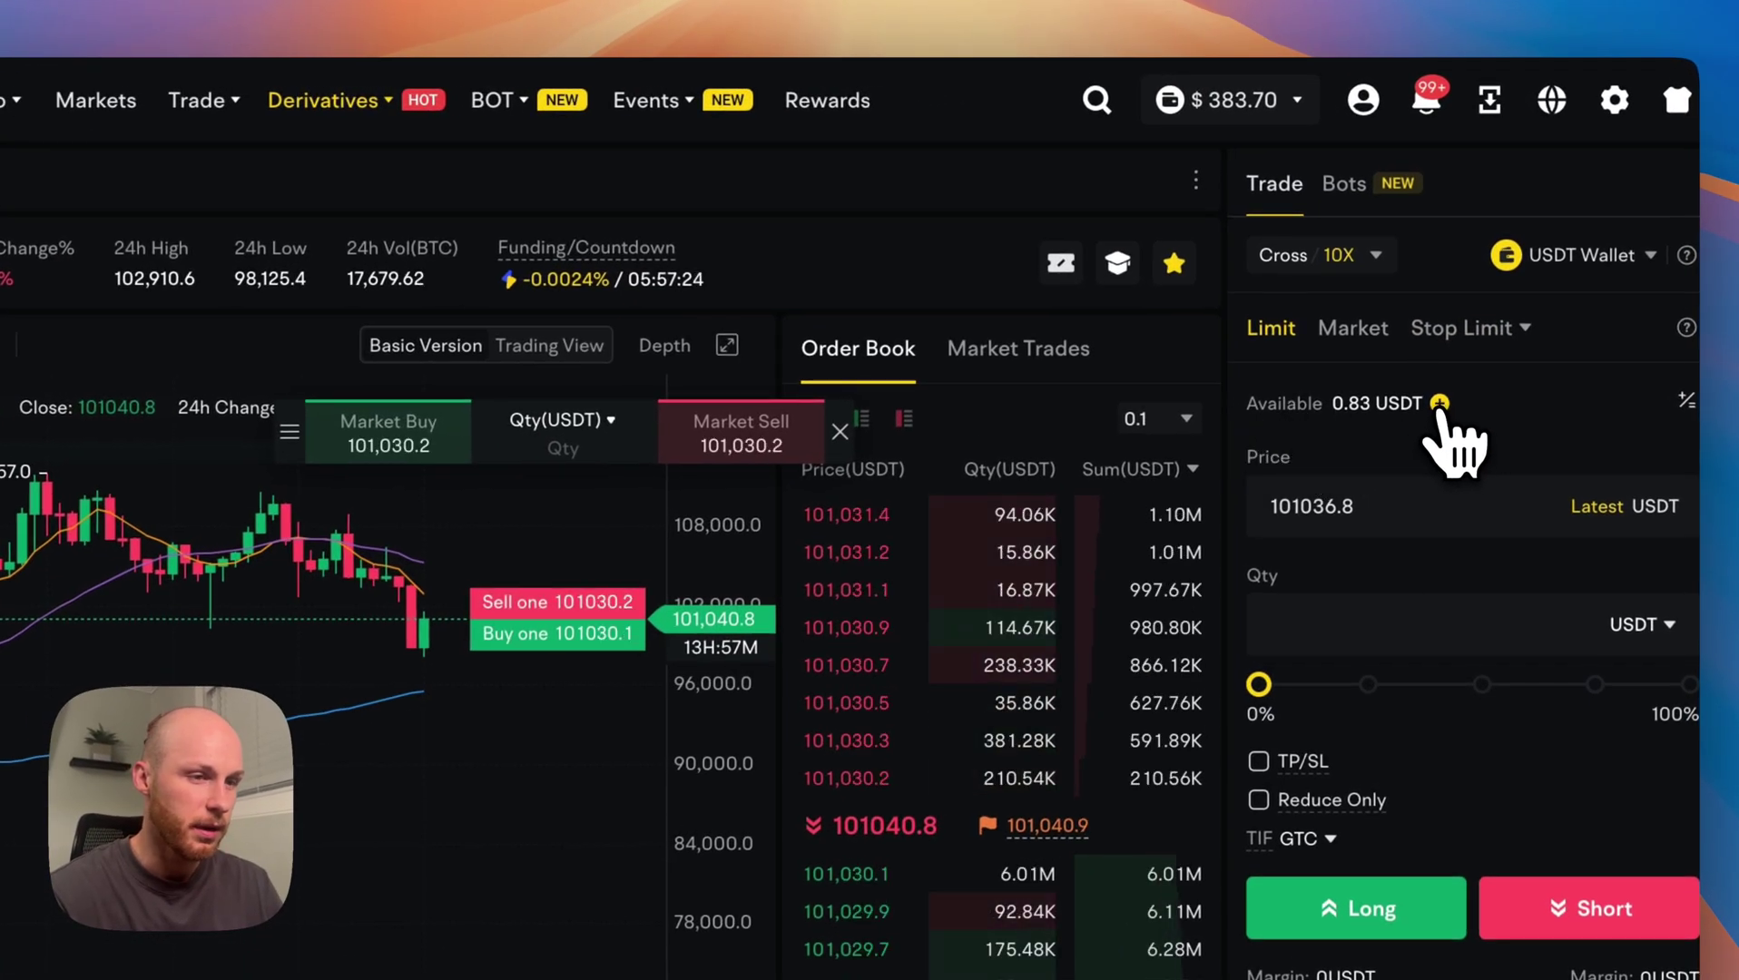
Transfer the full 1.7271 USDT from Spot into the USDT-M futures wallet.
{"action": "left_click", "coordinate": [1441, 402]}
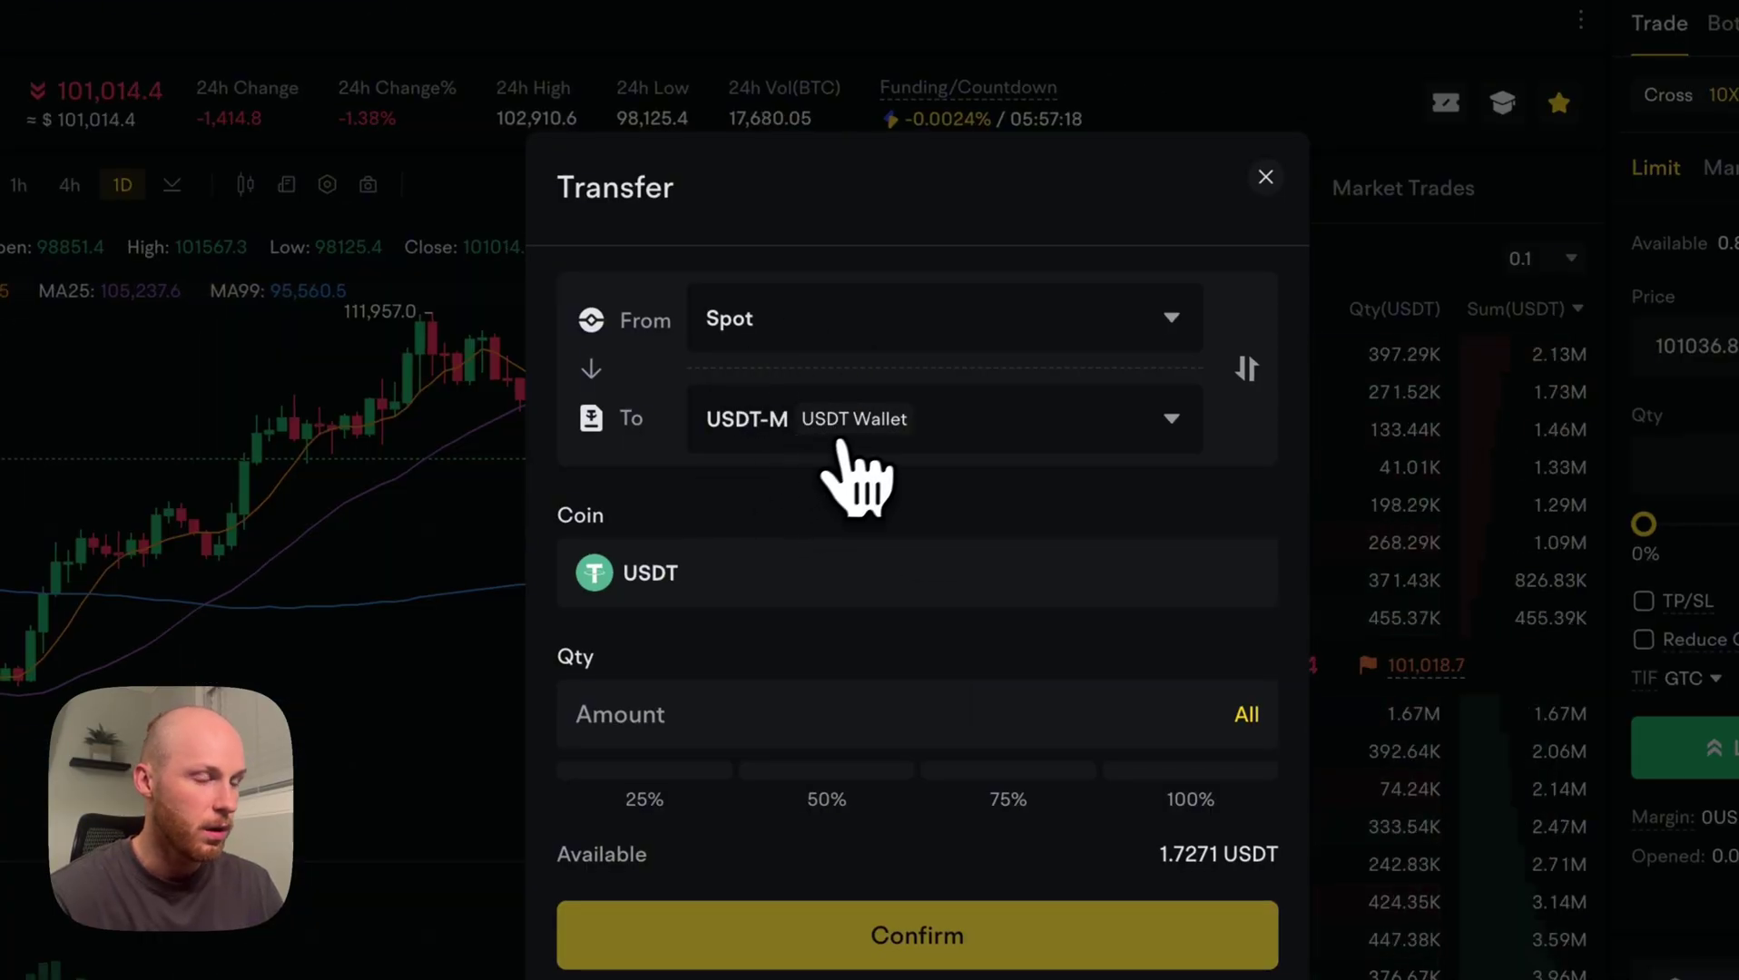
{"action": "left_click", "coordinate": [835, 435]}
{"action": "left_click", "coordinate": [1062, 413]}
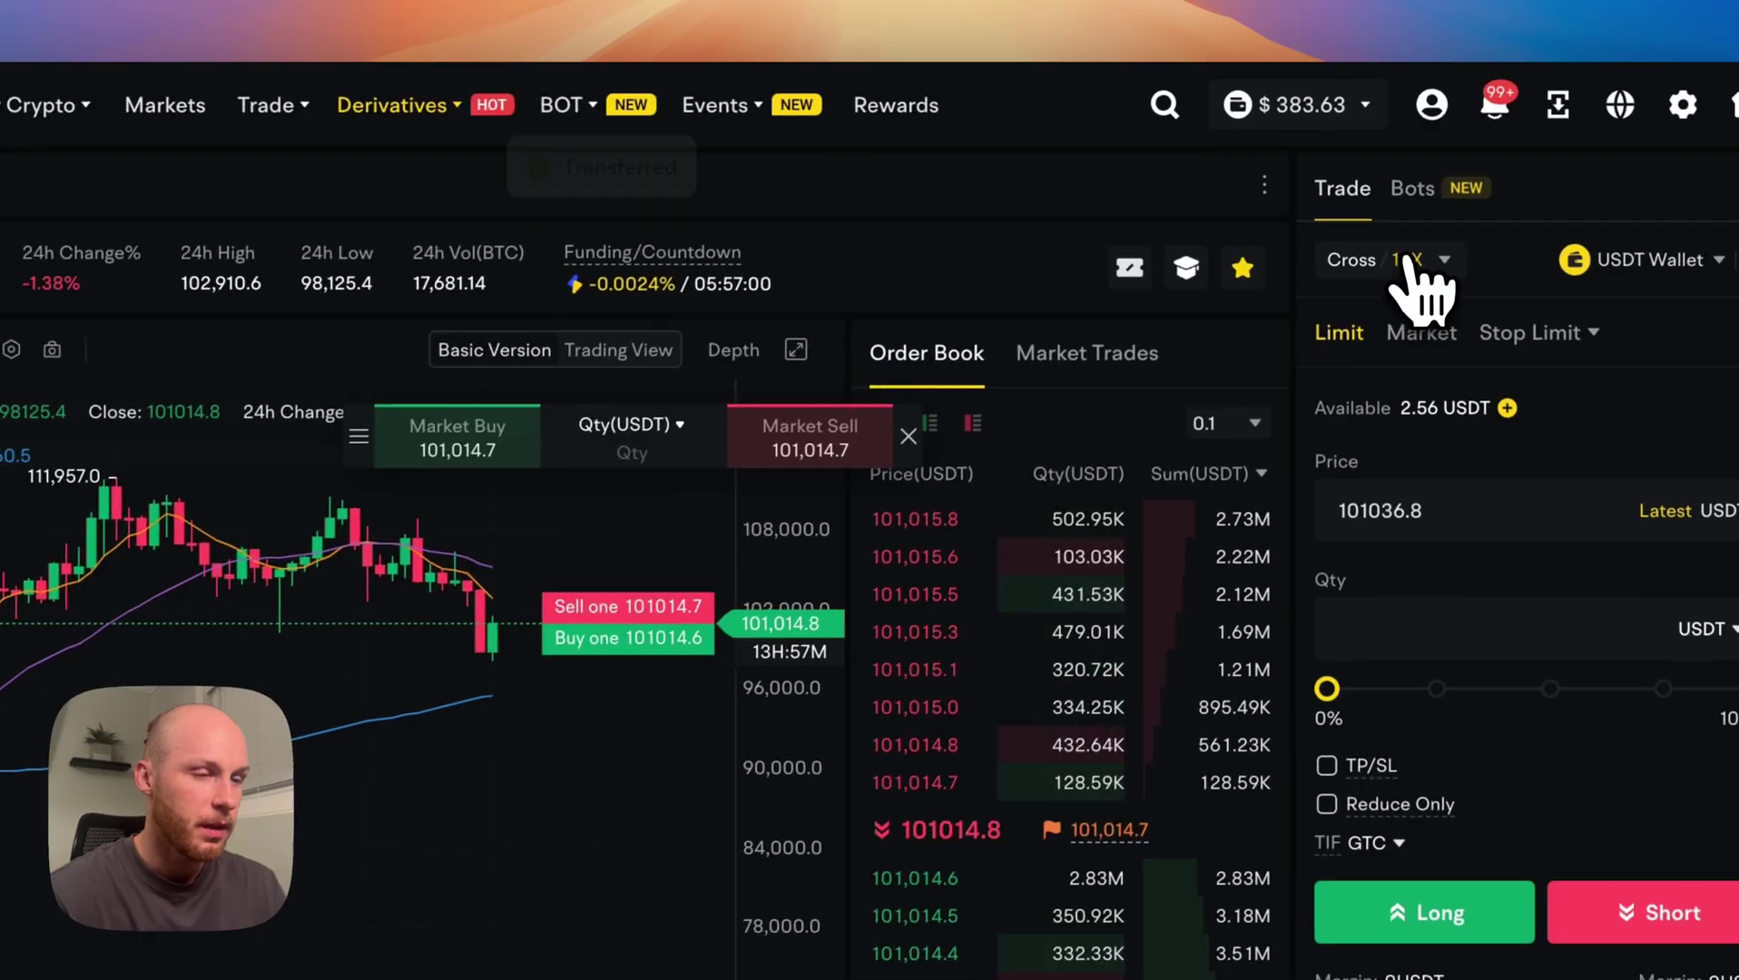
{"action": "left_click", "coordinate": [1403, 265]}
Try the leverage slider at 125x, about 200x, then back down to 37x.
{"action": "left_click", "coordinate": [1274, 325]}
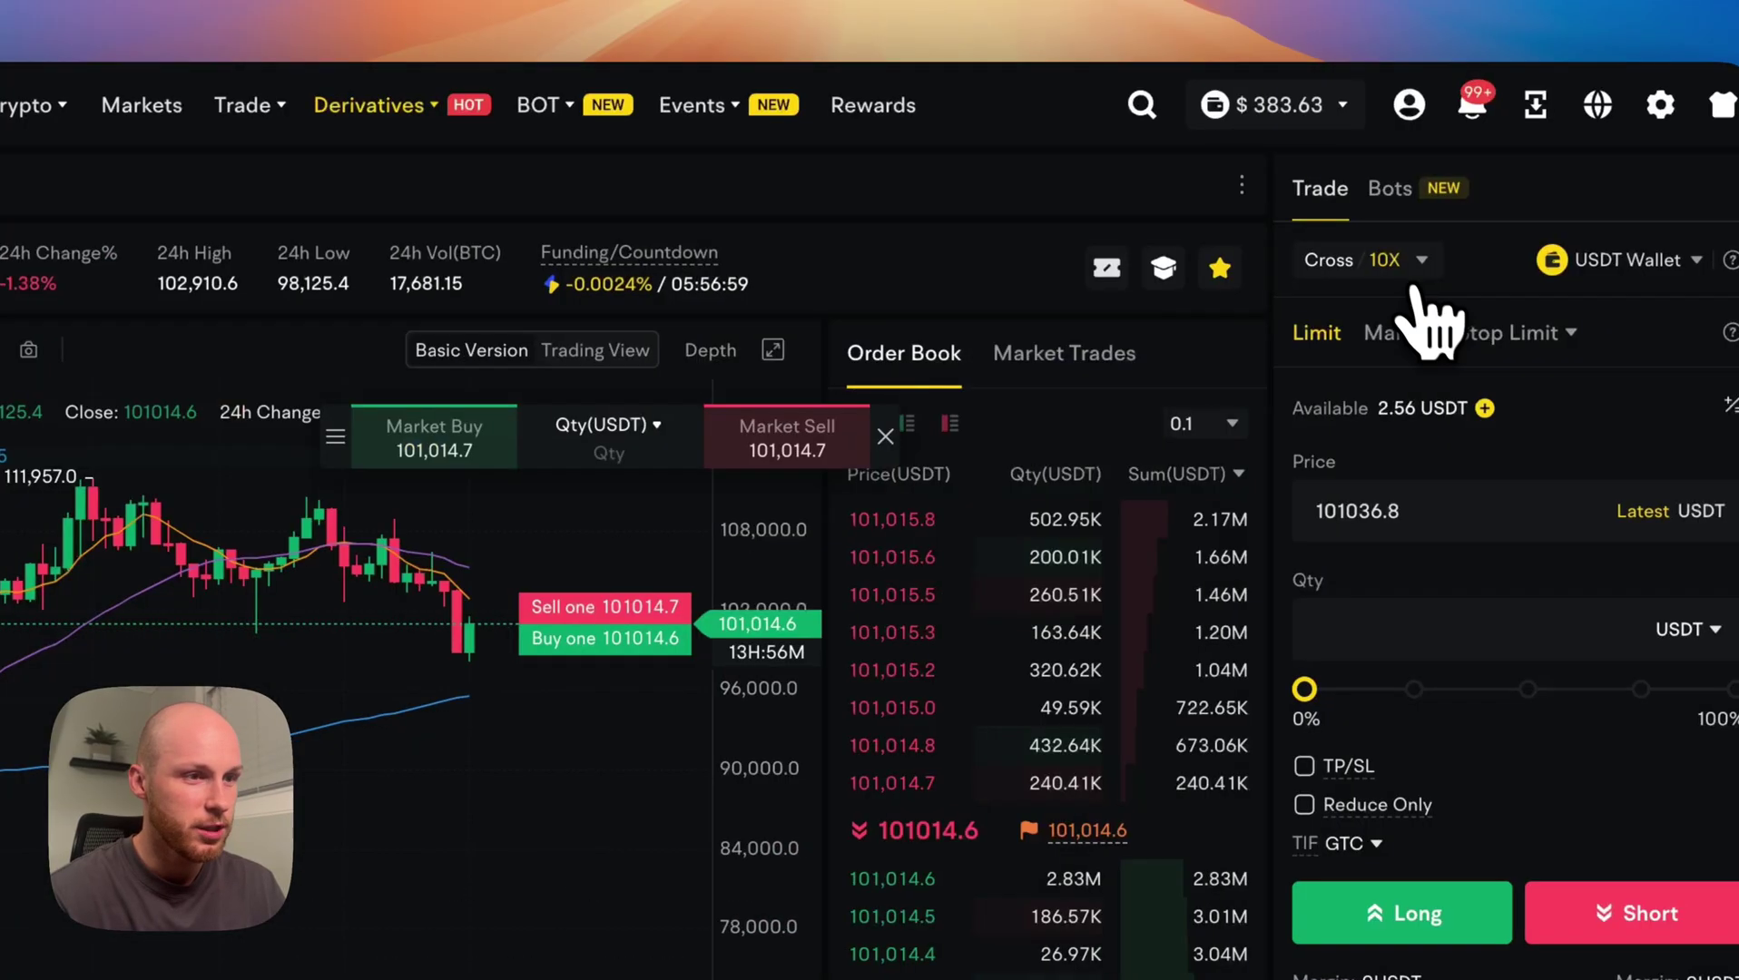
{"action": "left_click", "coordinate": [1403, 264]}
{"action": "left_click", "coordinate": [645, 820]}
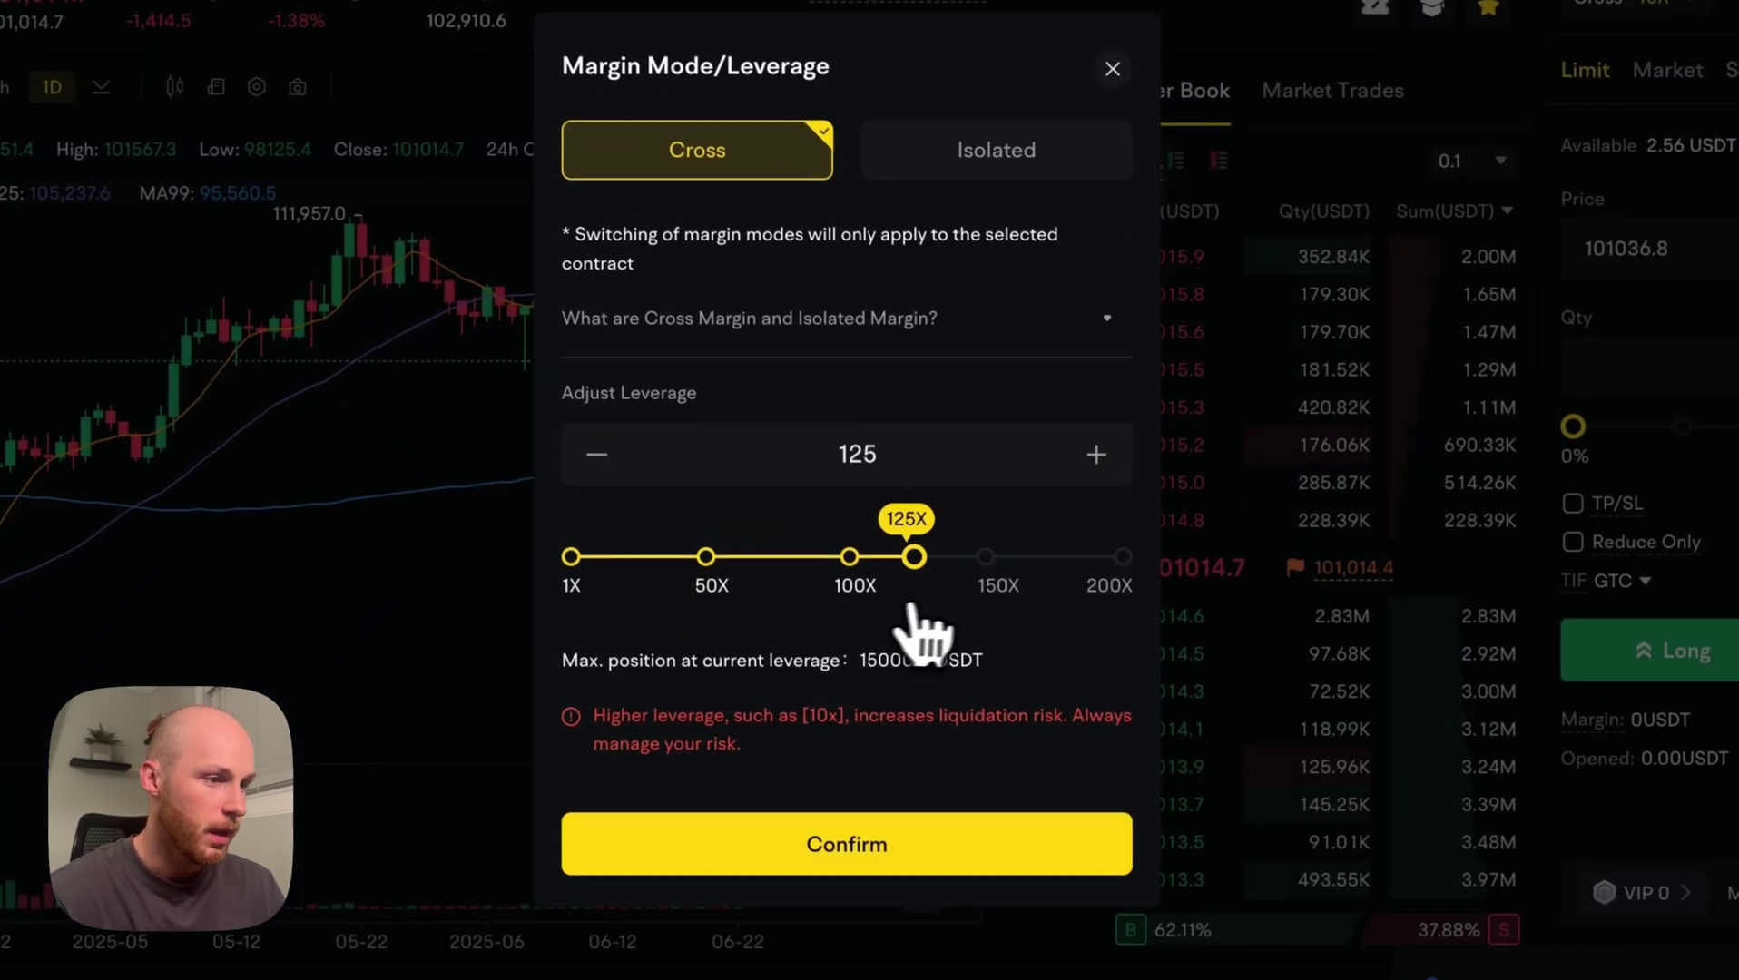
{"action": "left_click_drag", "start_coordinate": [912, 606], "coordinate": [1184, 558]}
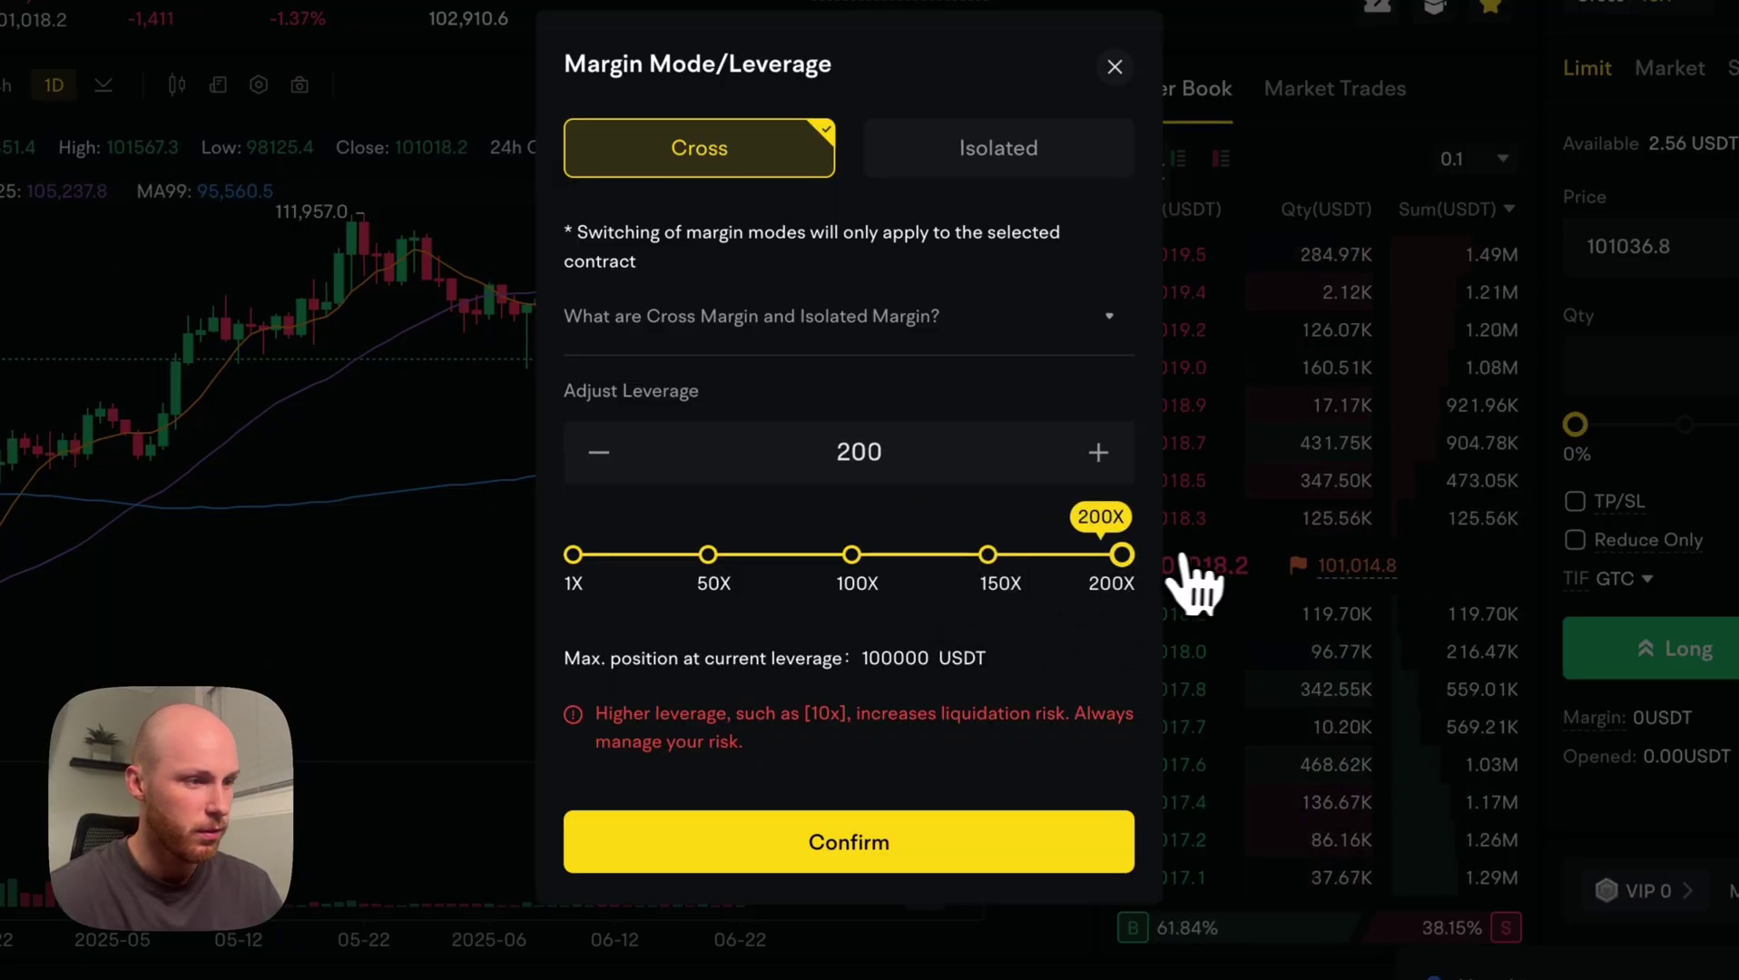
{"action": "left_click_drag", "start_coordinate": [1077, 555], "coordinate": [607, 557]}
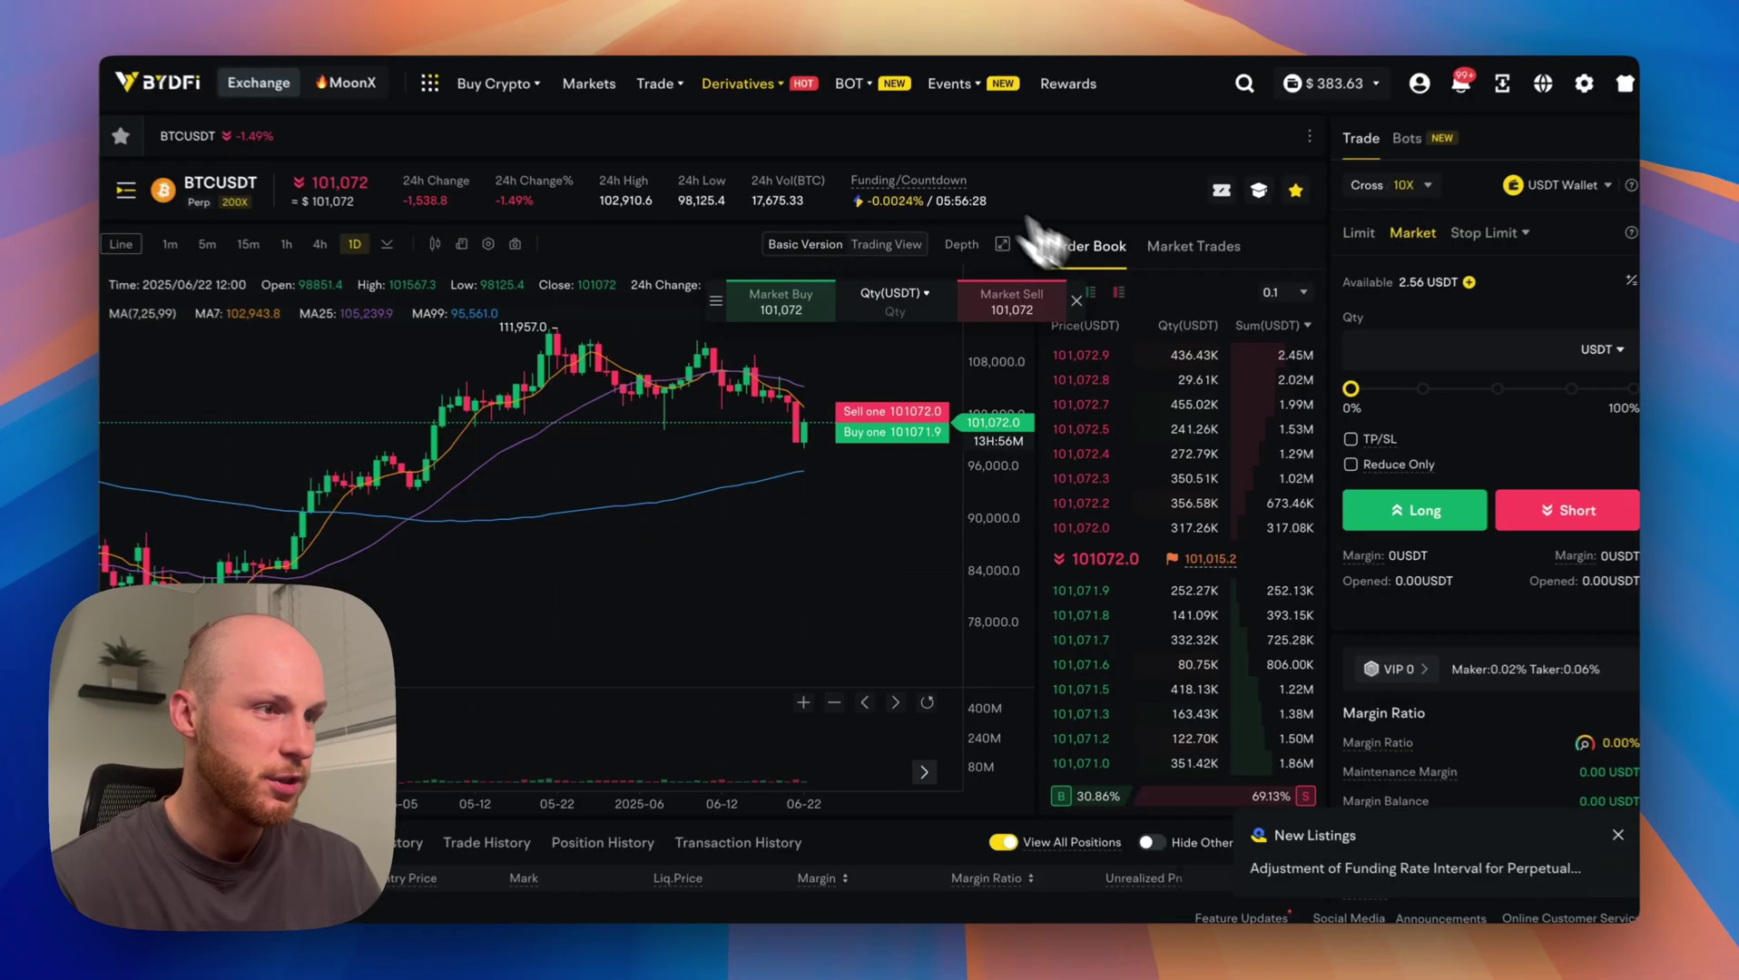
Switch to Demo Trading on SBTCSUSDT and confirm cross leverage at 10x.
{"action": "mouse_move", "coordinate": [782, 98]}
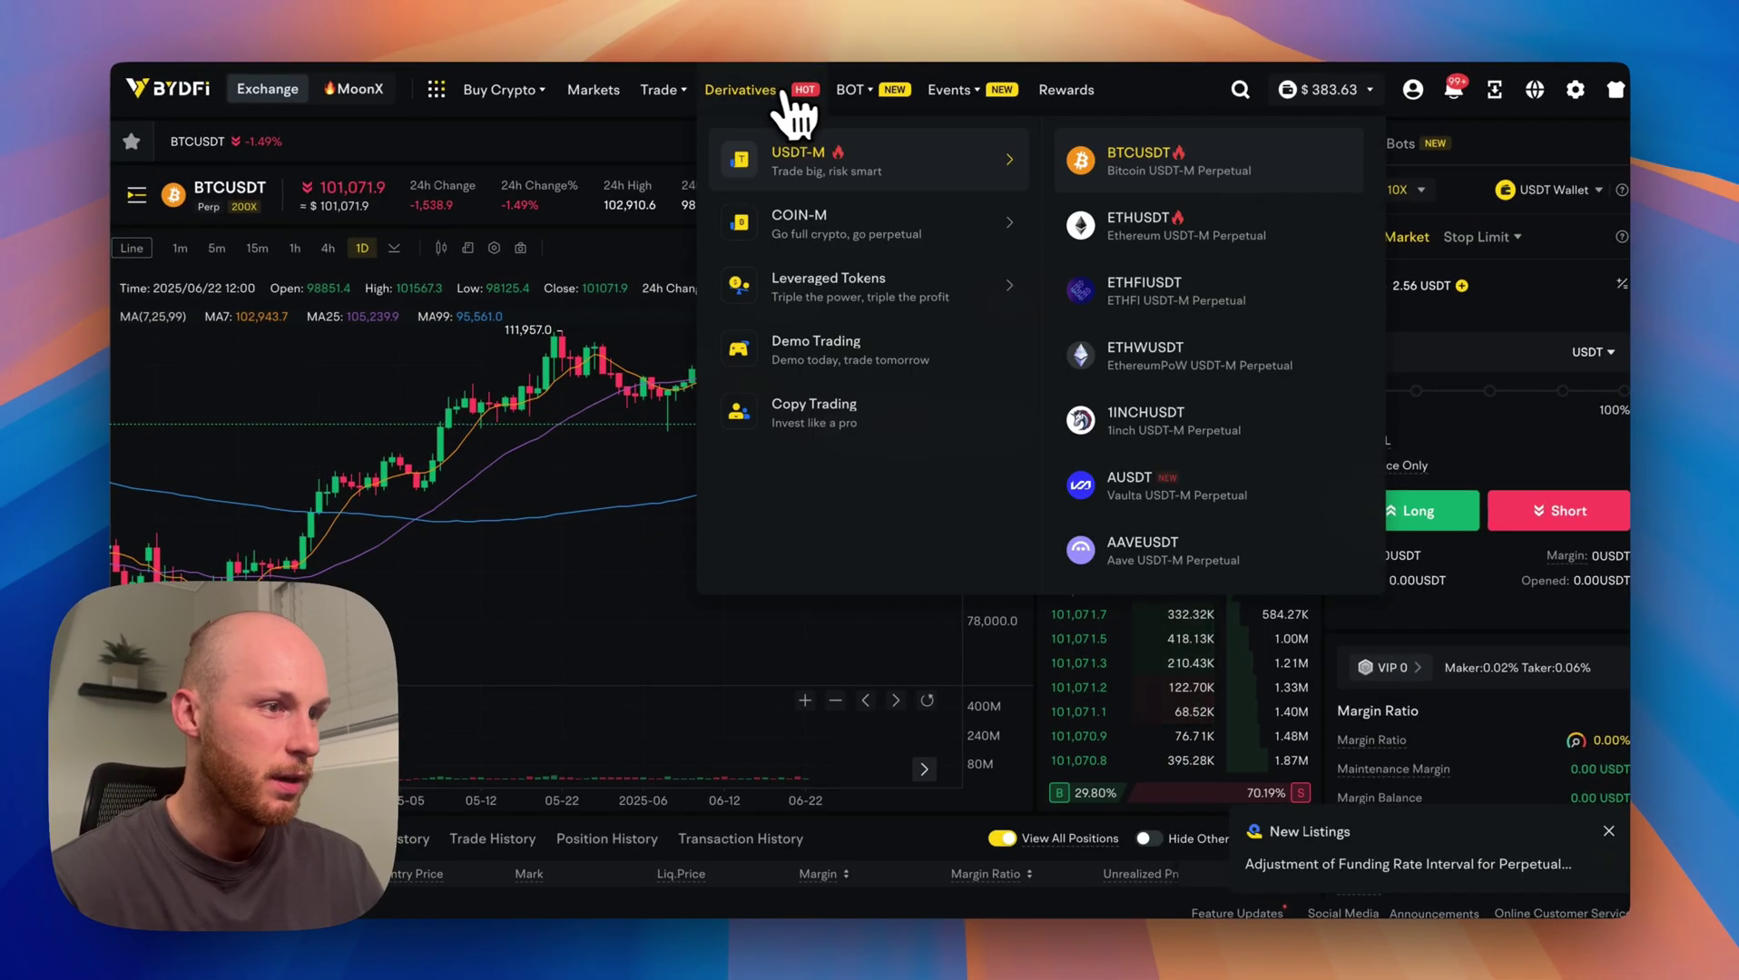
{"action": "left_click", "coordinate": [817, 350]}
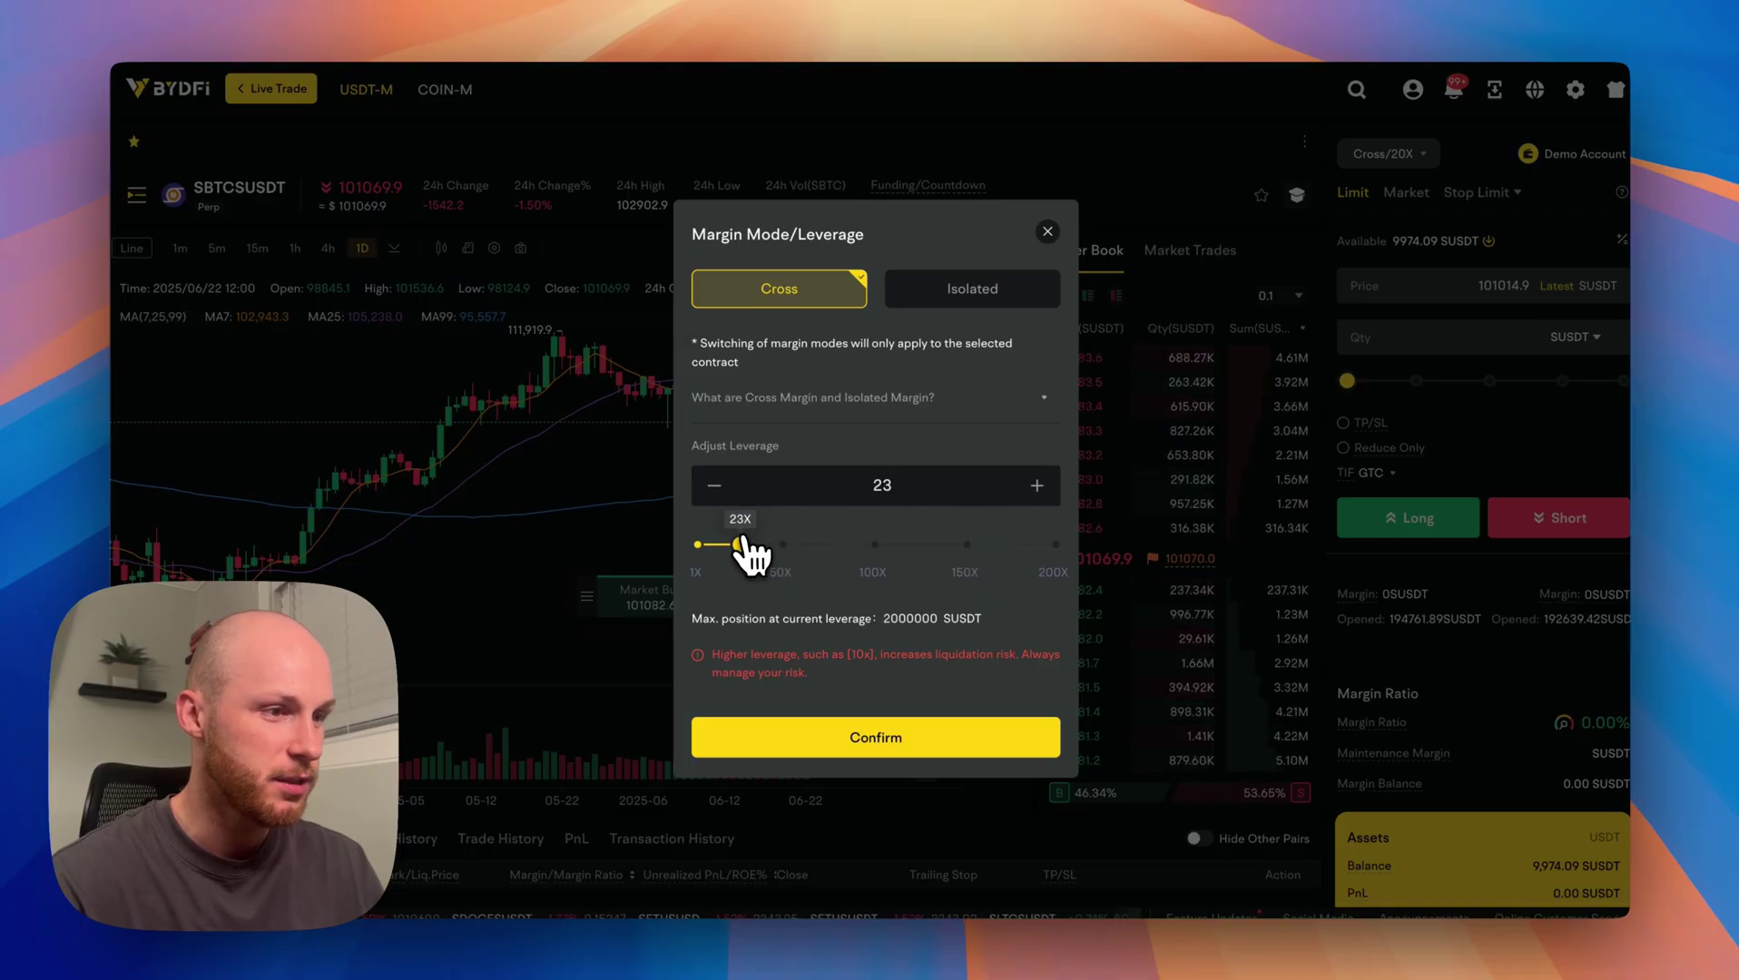
{"action": "left_click_drag", "start_coordinate": [726, 547], "coordinate": [721, 547]}
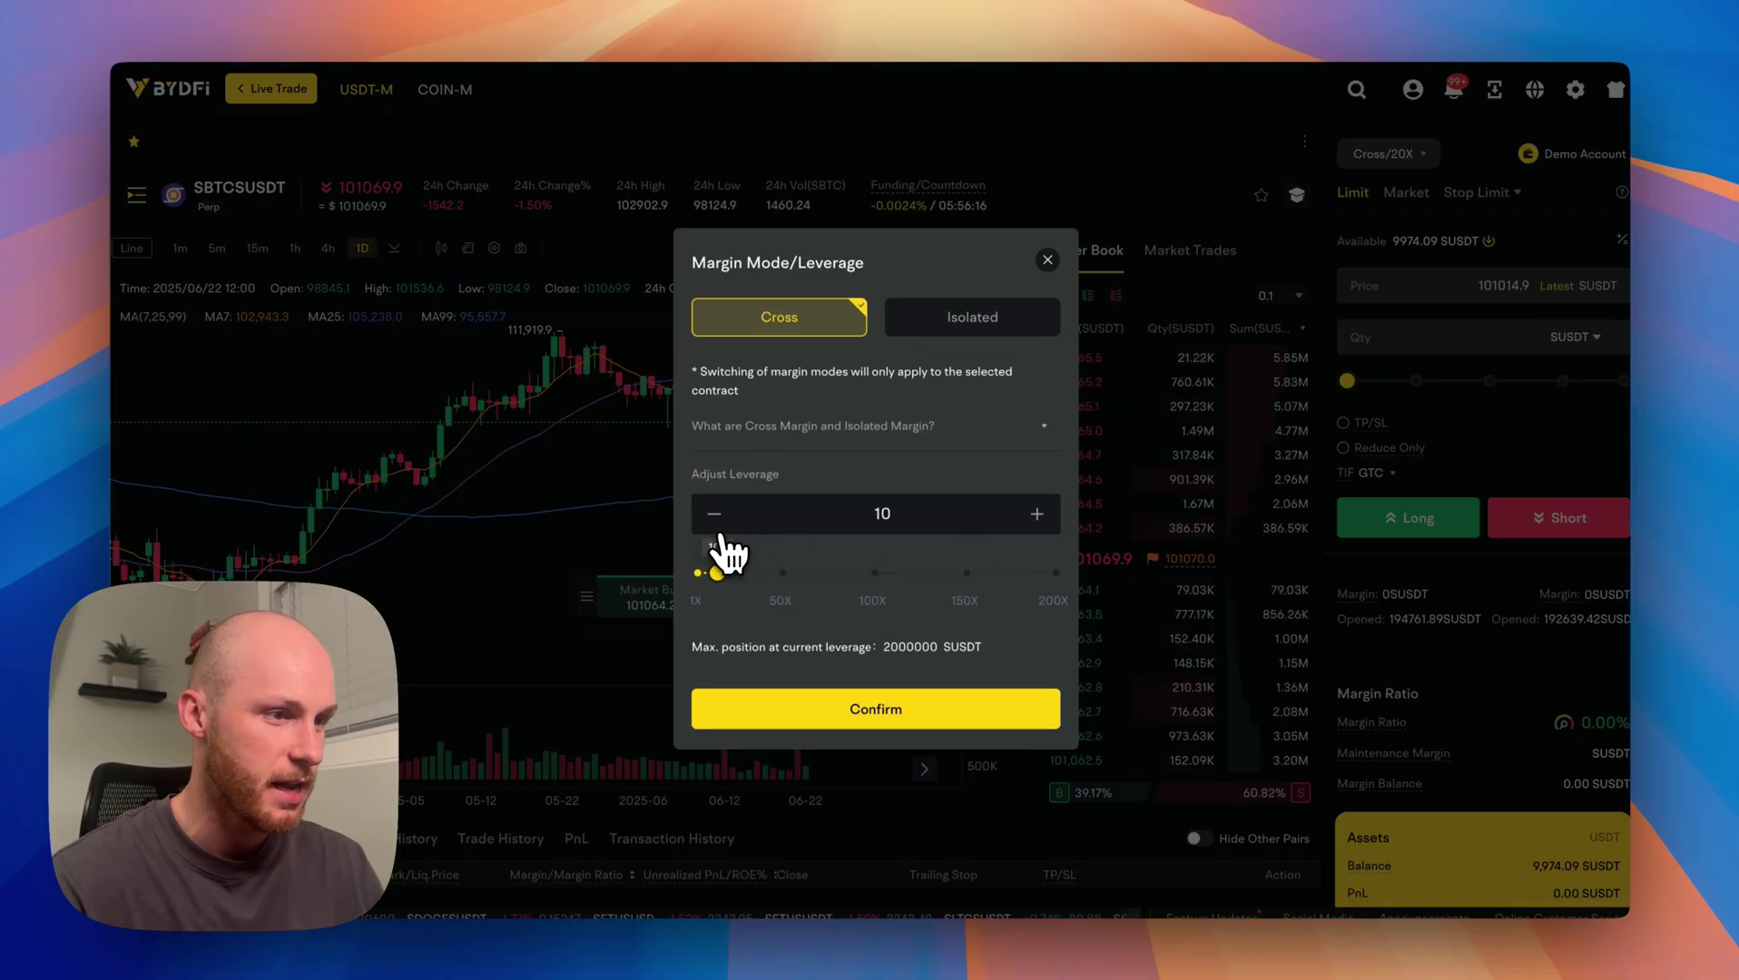
{"action": "left_click", "coordinate": [802, 717]}
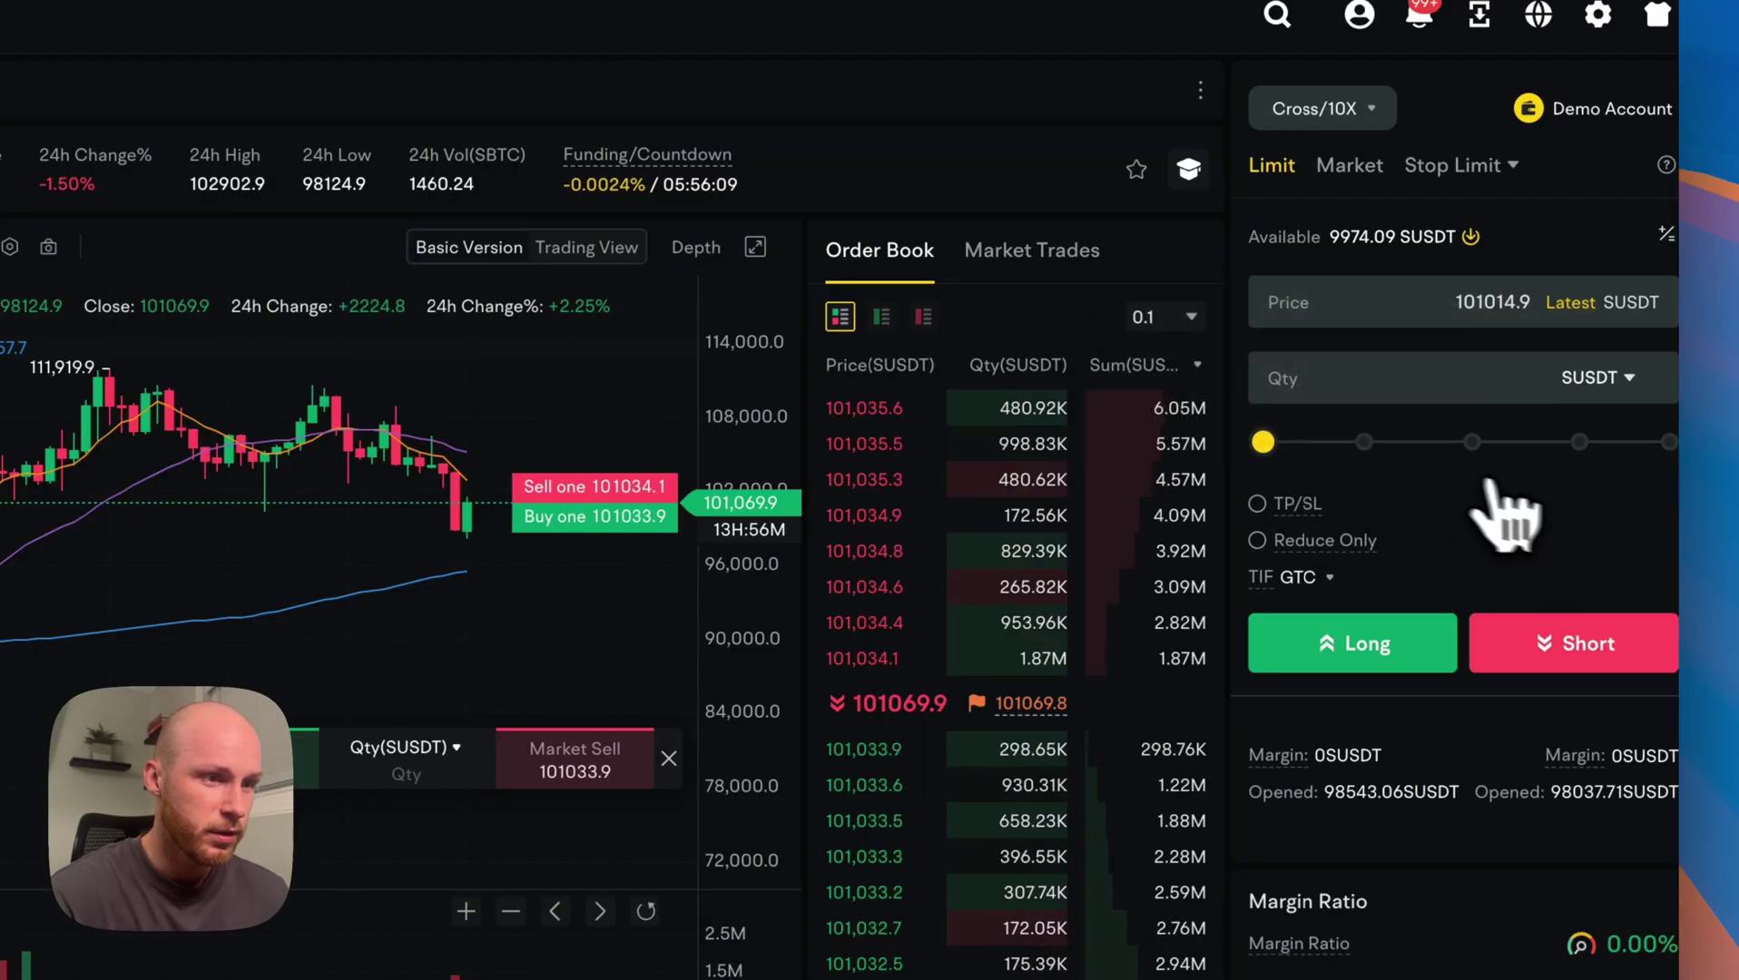
Make it a market order sized at about 20% of the balance with TP/SL enabled.
{"action": "left_click", "coordinate": [1350, 166]}
{"action": "left_click_drag", "start_coordinate": [1266, 368], "coordinate": [1689, 368]}
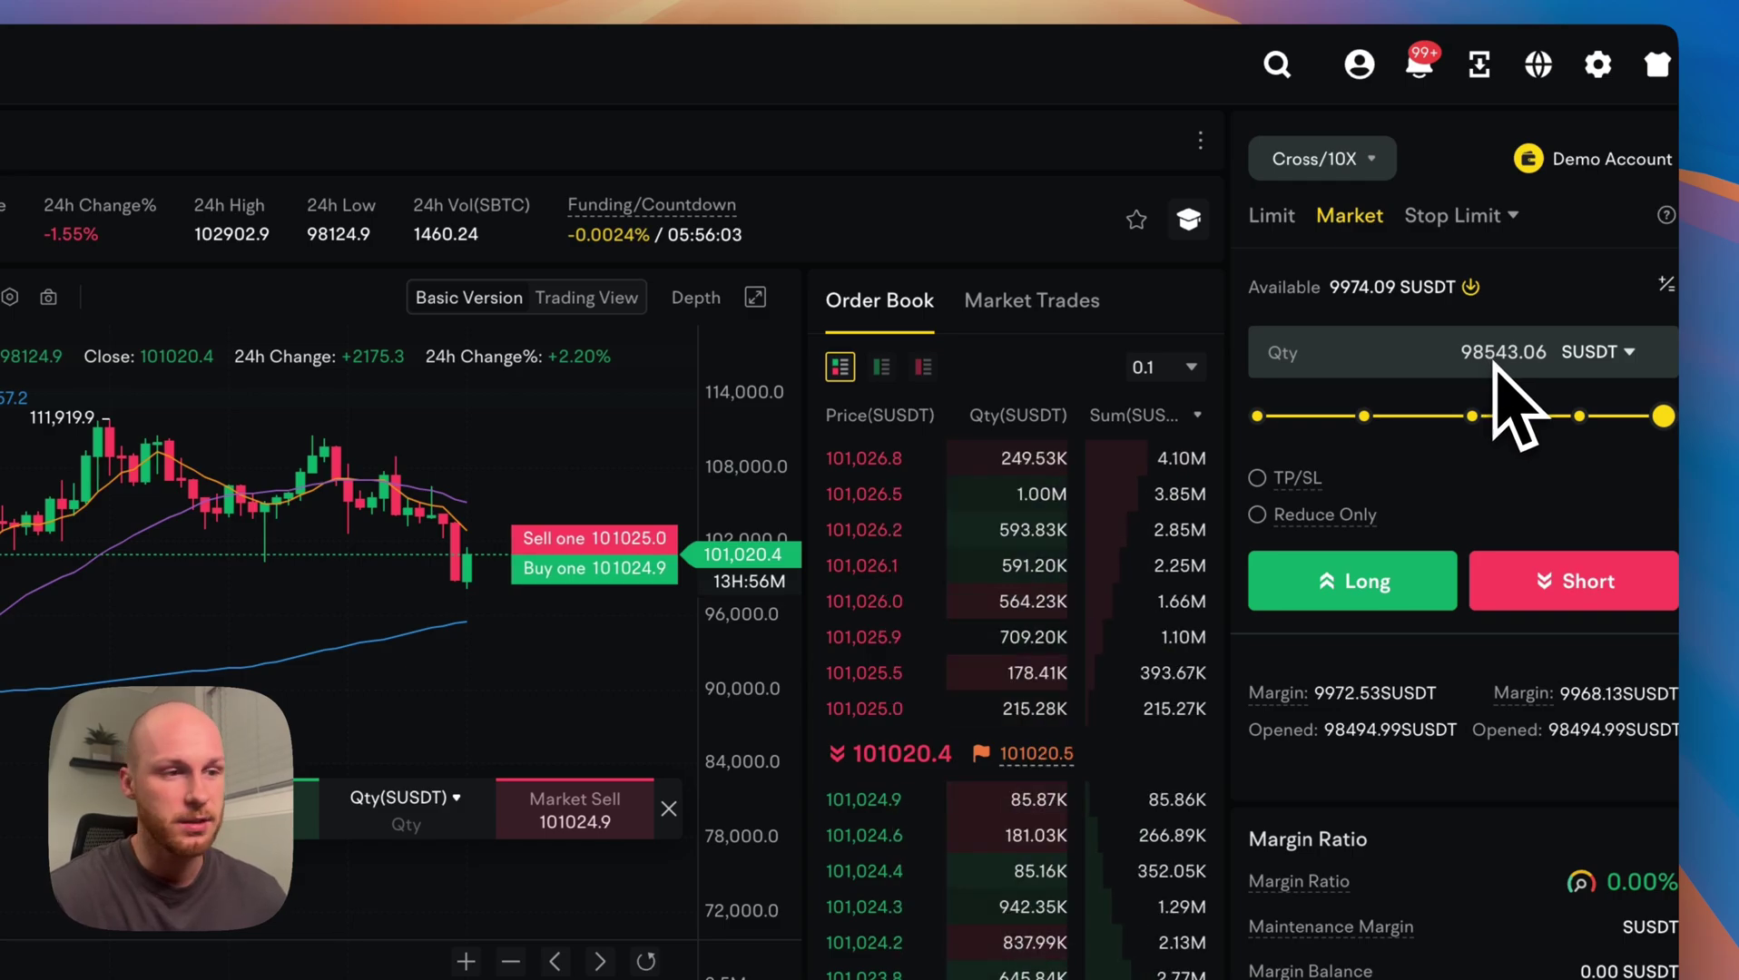
{"action": "left_click_drag", "start_coordinate": [1479, 416], "coordinate": [1343, 416]}
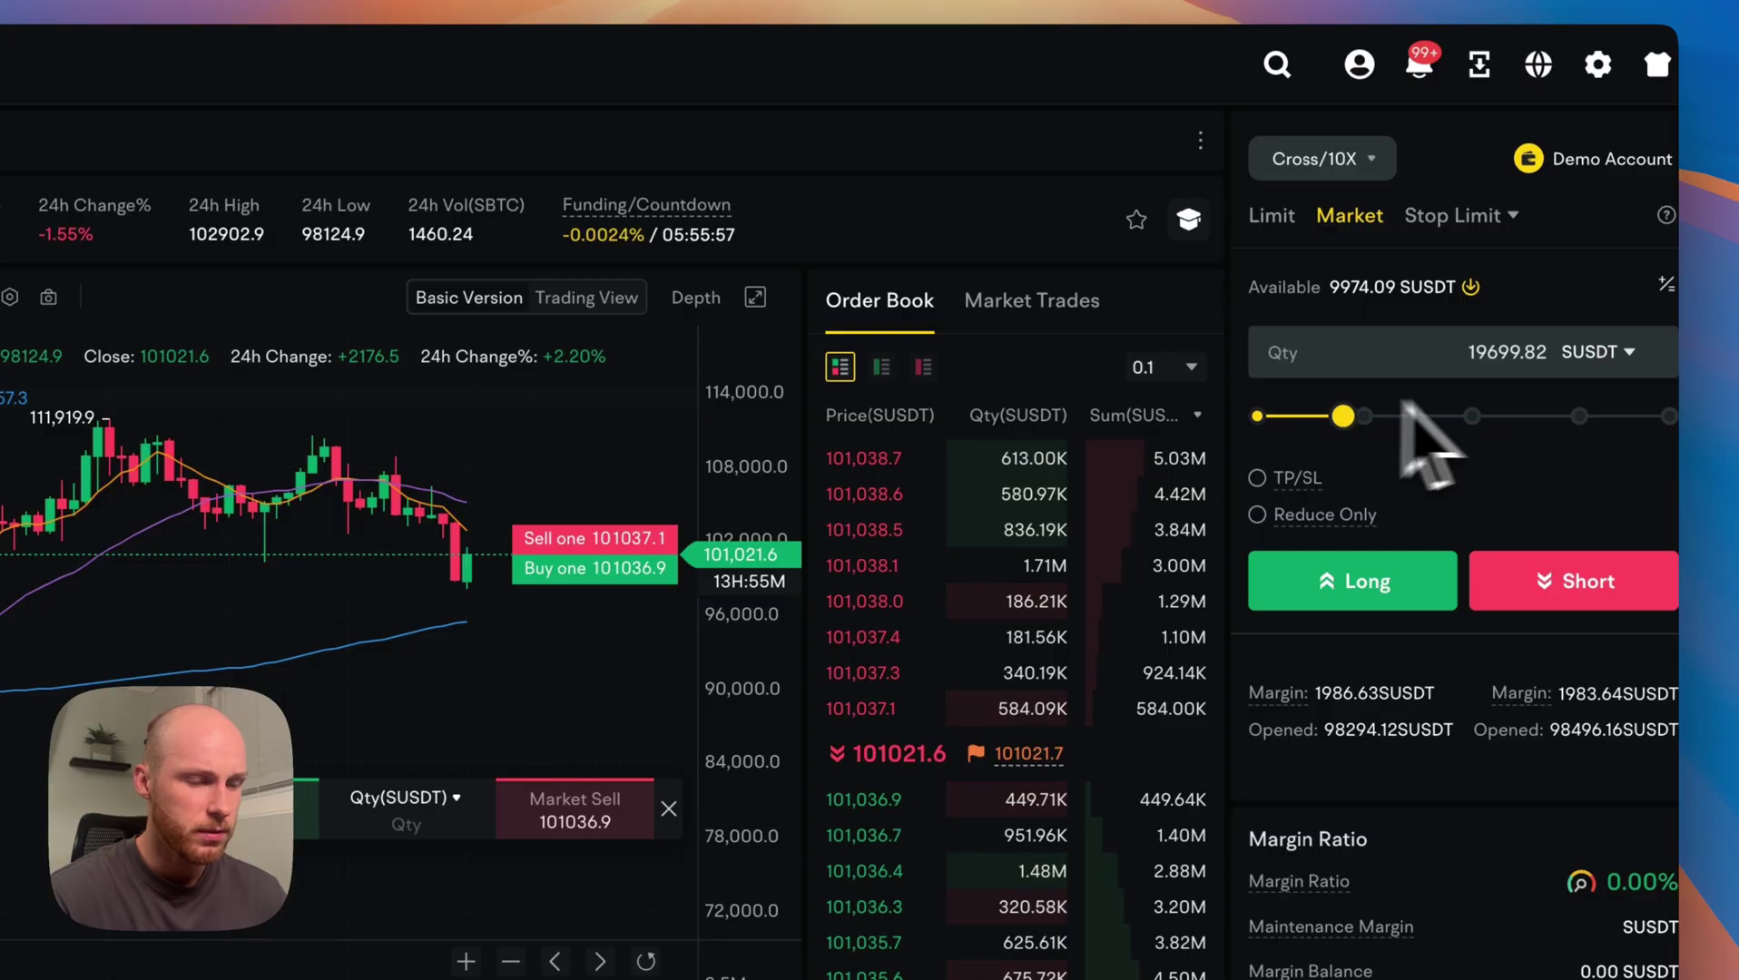
{"action": "left_click", "coordinate": [1298, 480]}
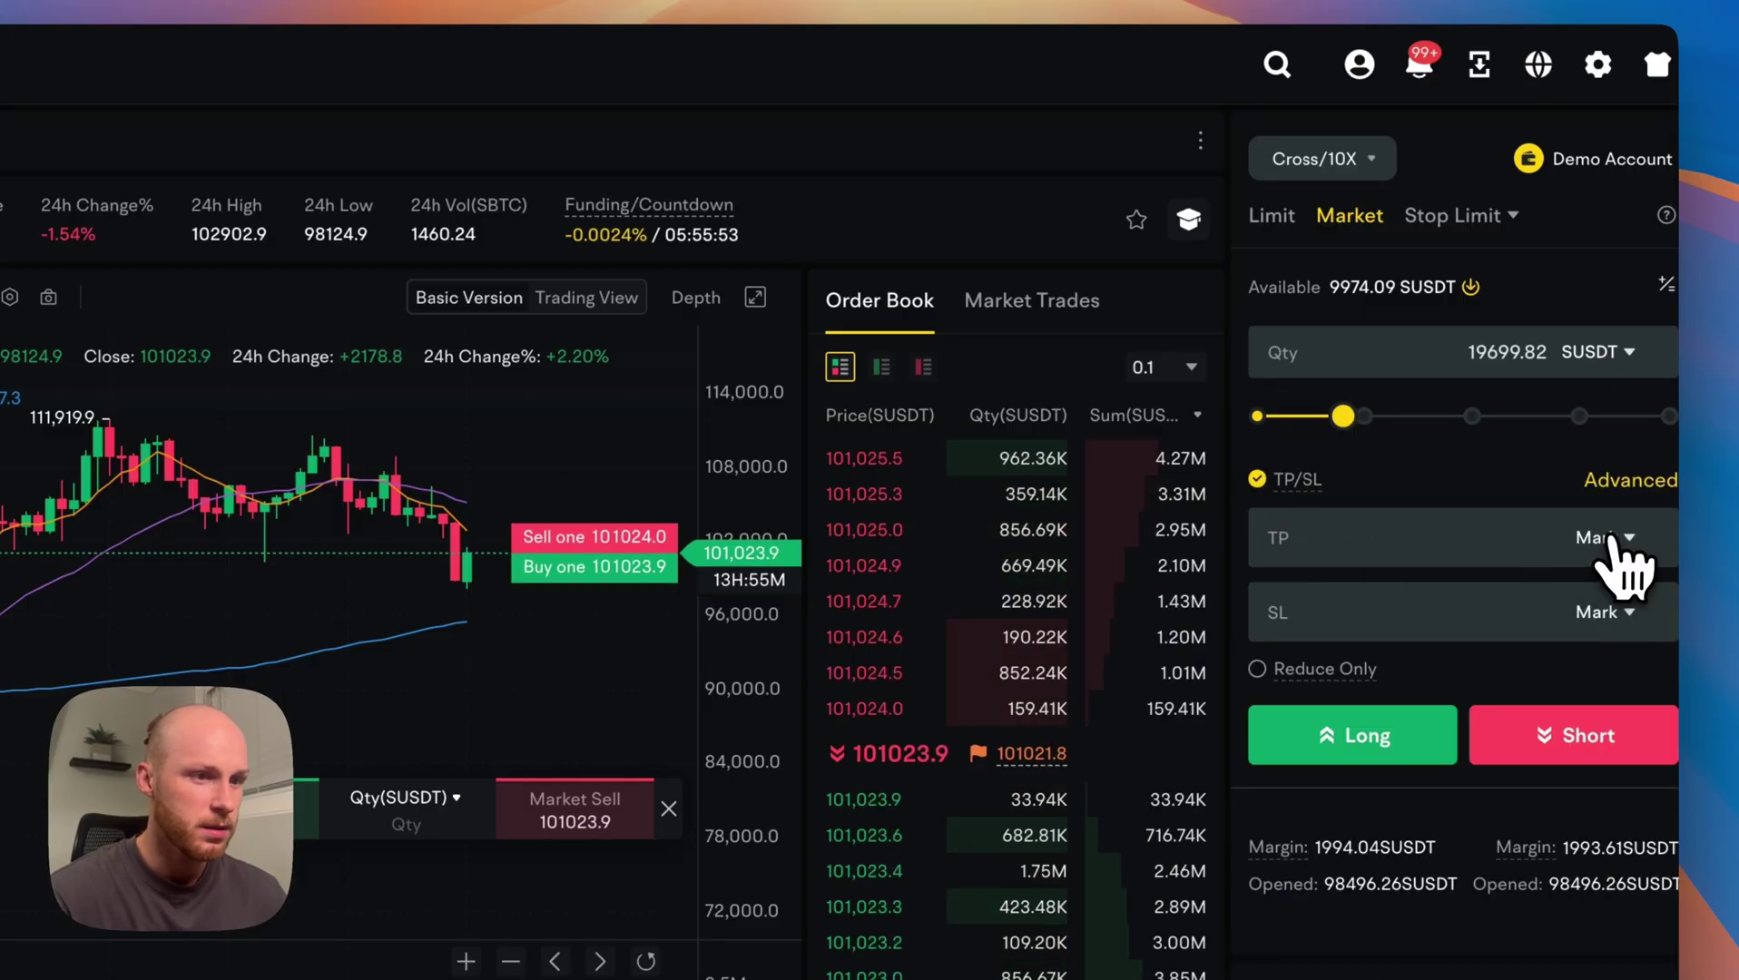
In Advanced TP/SL, set take-profit to 5% ROI and stop-loss to -5% ROI.
{"action": "left_click", "coordinate": [1630, 482]}
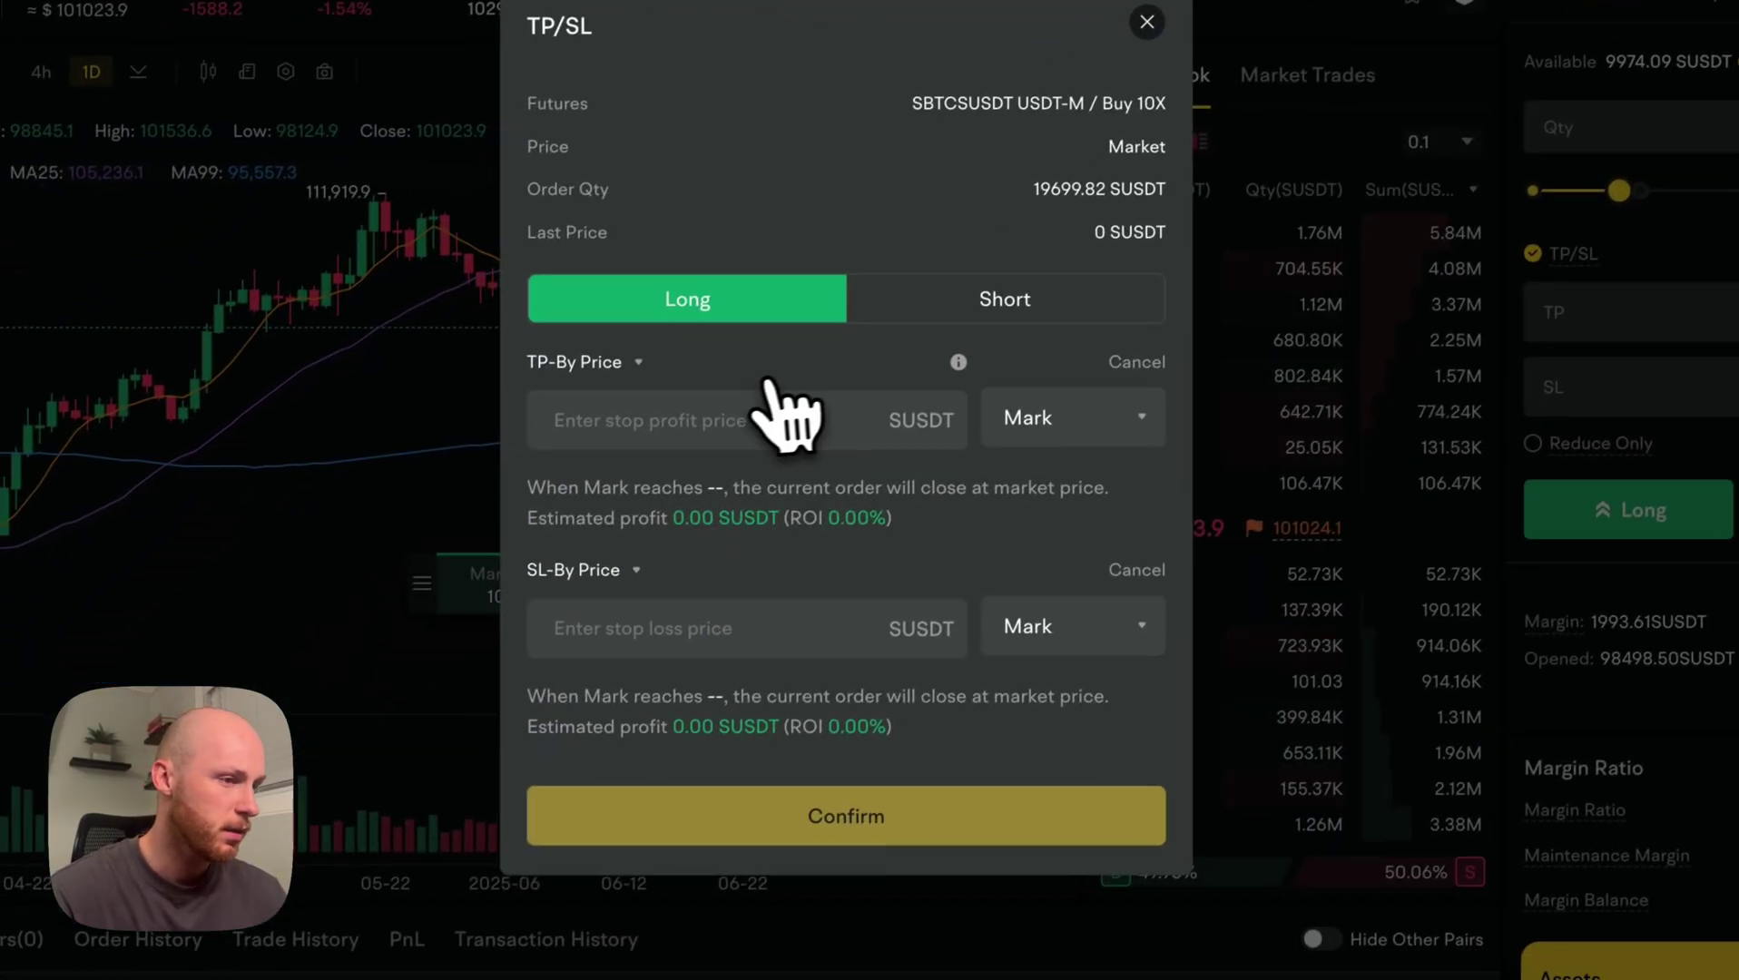
{"action": "left_click", "coordinate": [758, 640]}
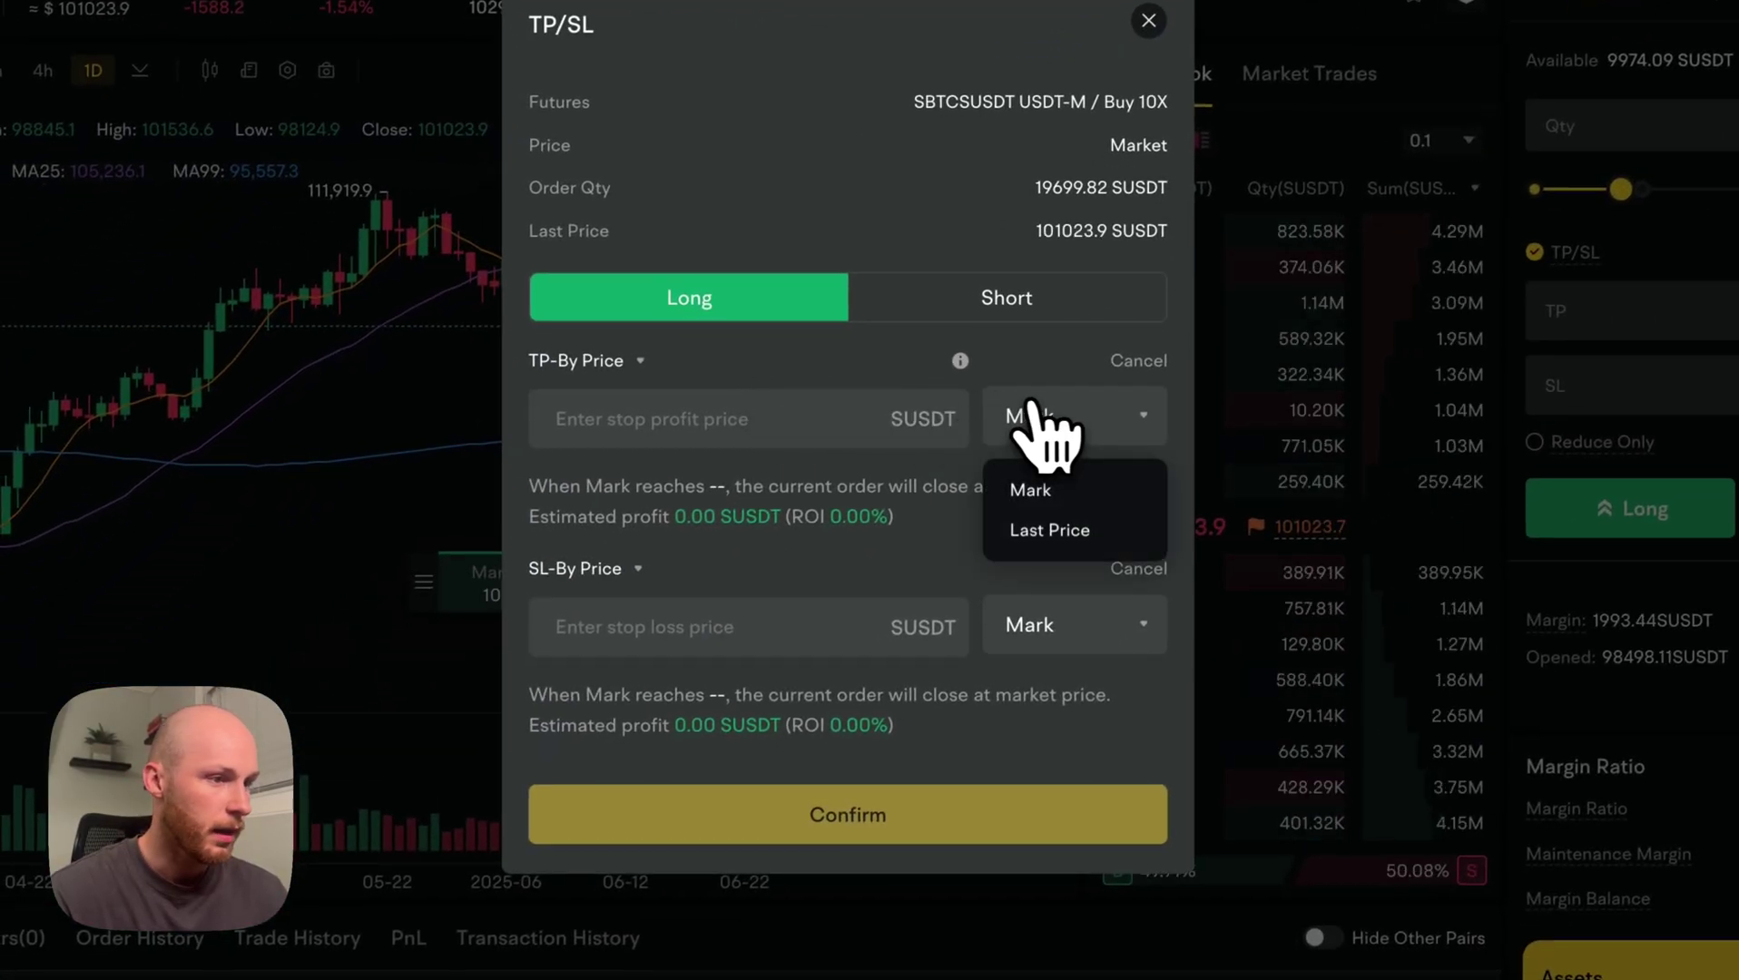
{"action": "left_click", "coordinate": [908, 415]}
{"action": "left_click", "coordinate": [586, 361]}
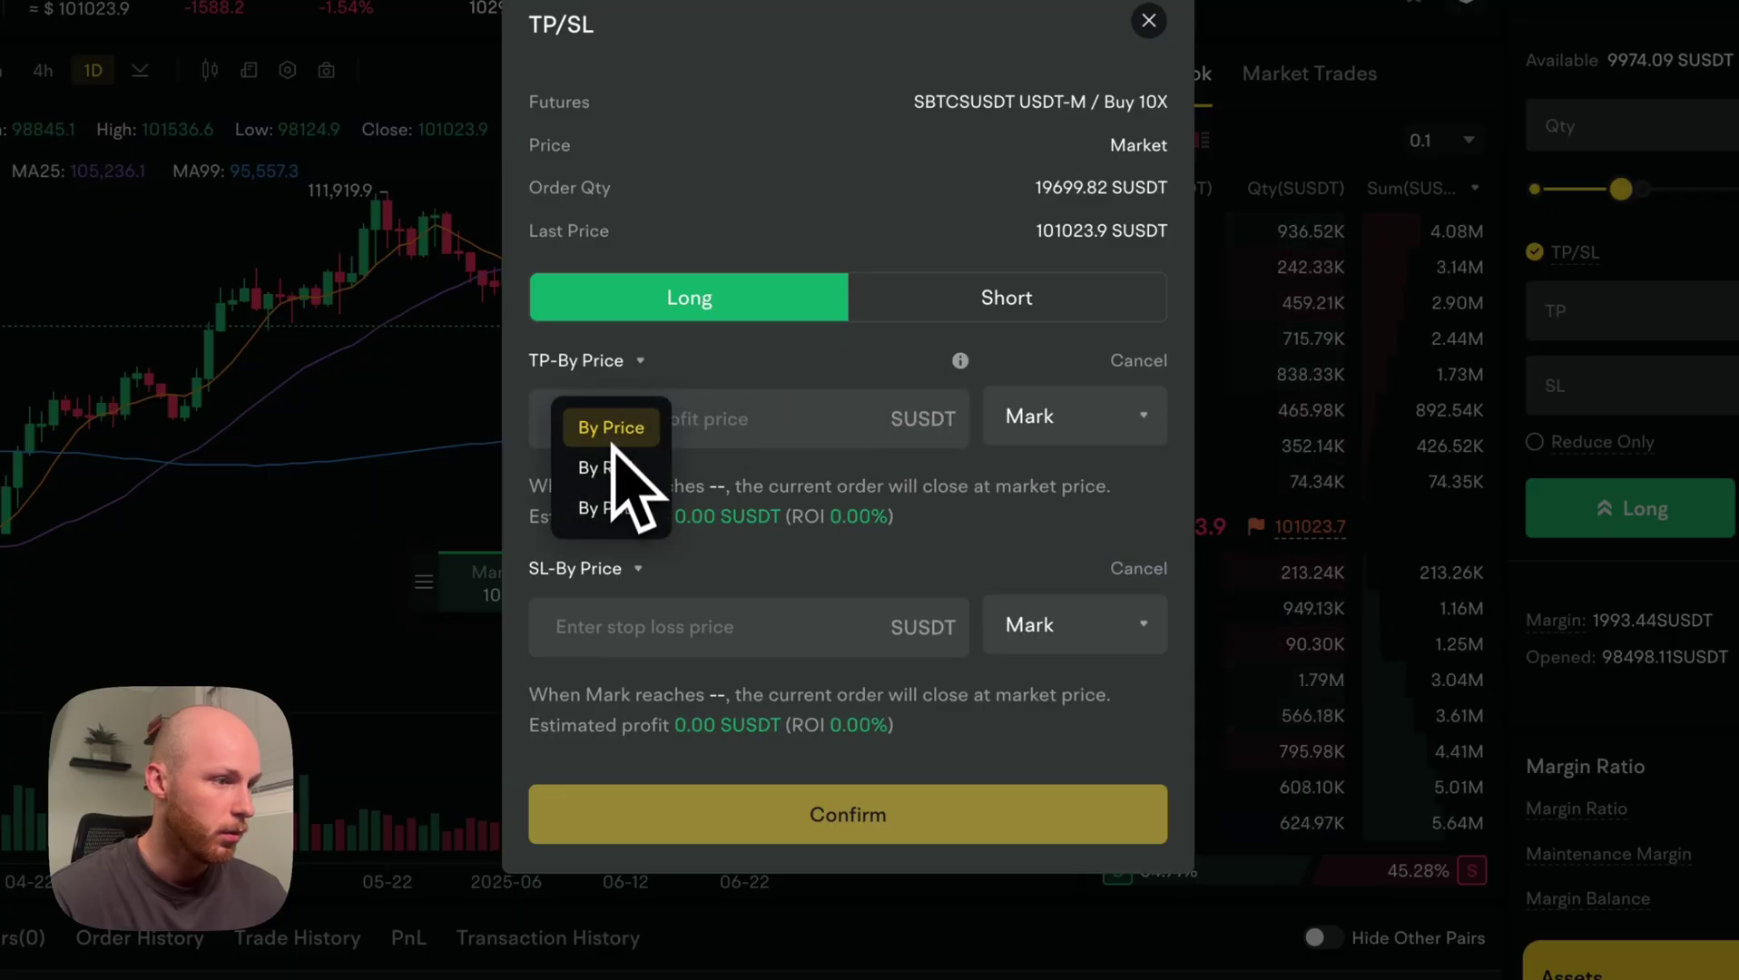
{"action": "left_click", "coordinate": [607, 465]}
{"action": "left_click", "coordinate": [676, 427]}
{"action": "type", "text": "5"}
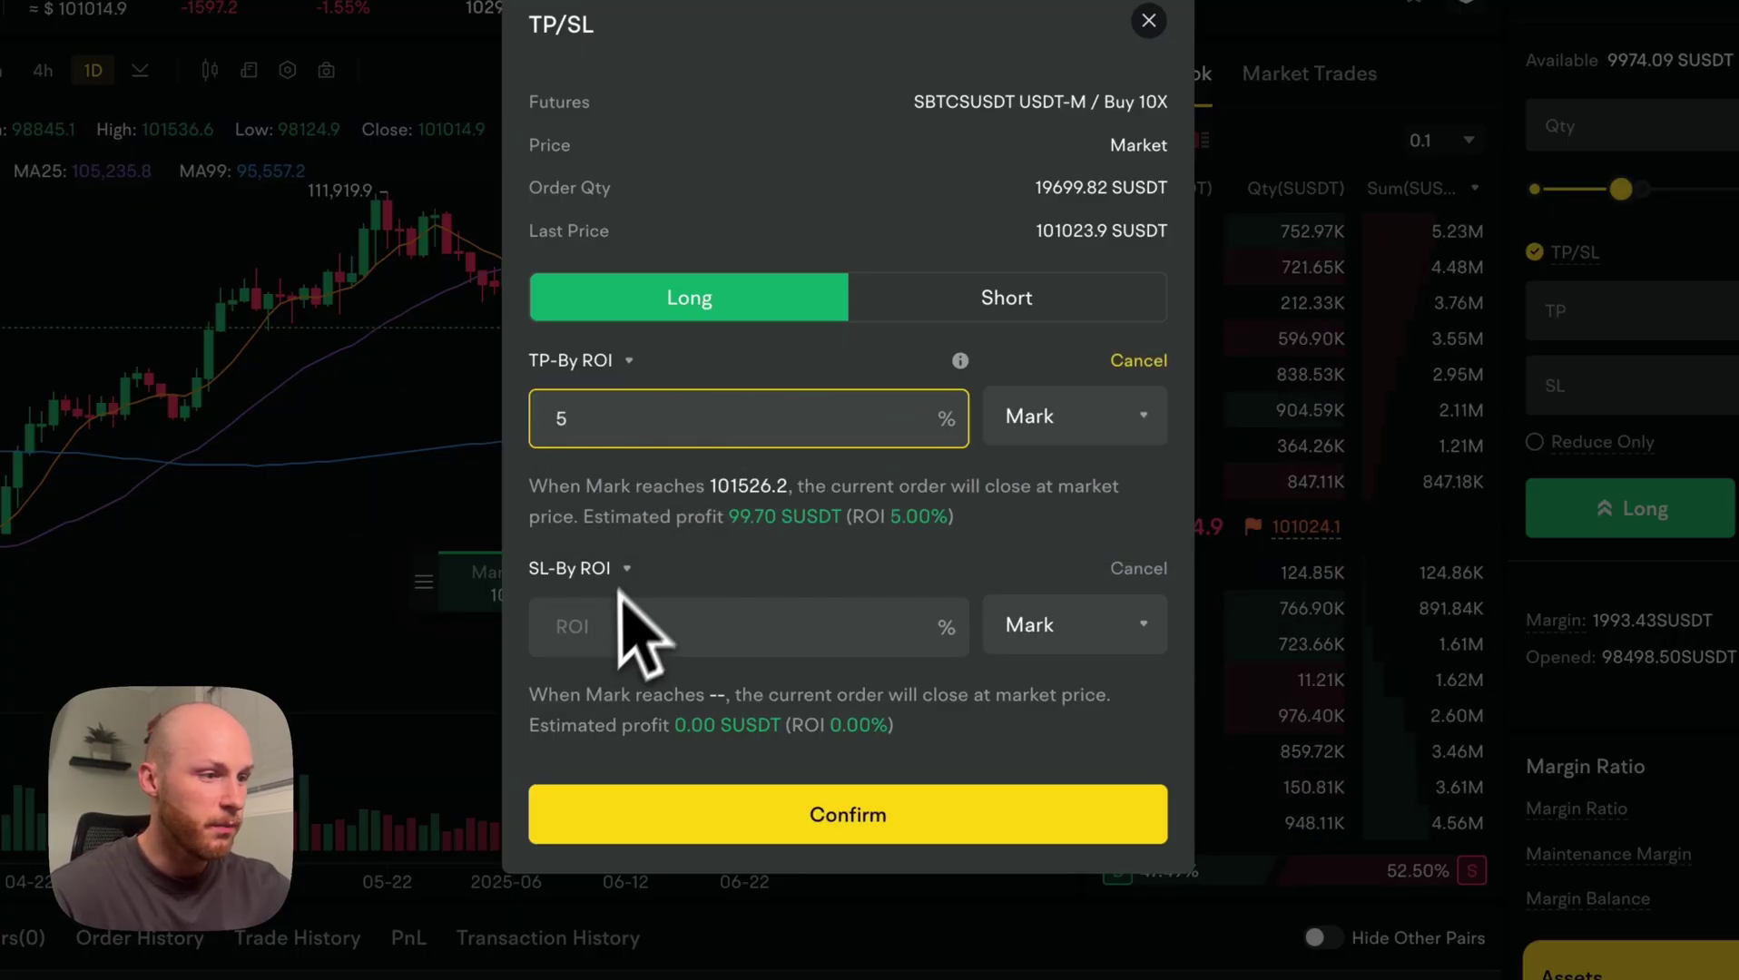
{"action": "left_click", "coordinate": [604, 627]}
{"action": "type", "text": "-5"}
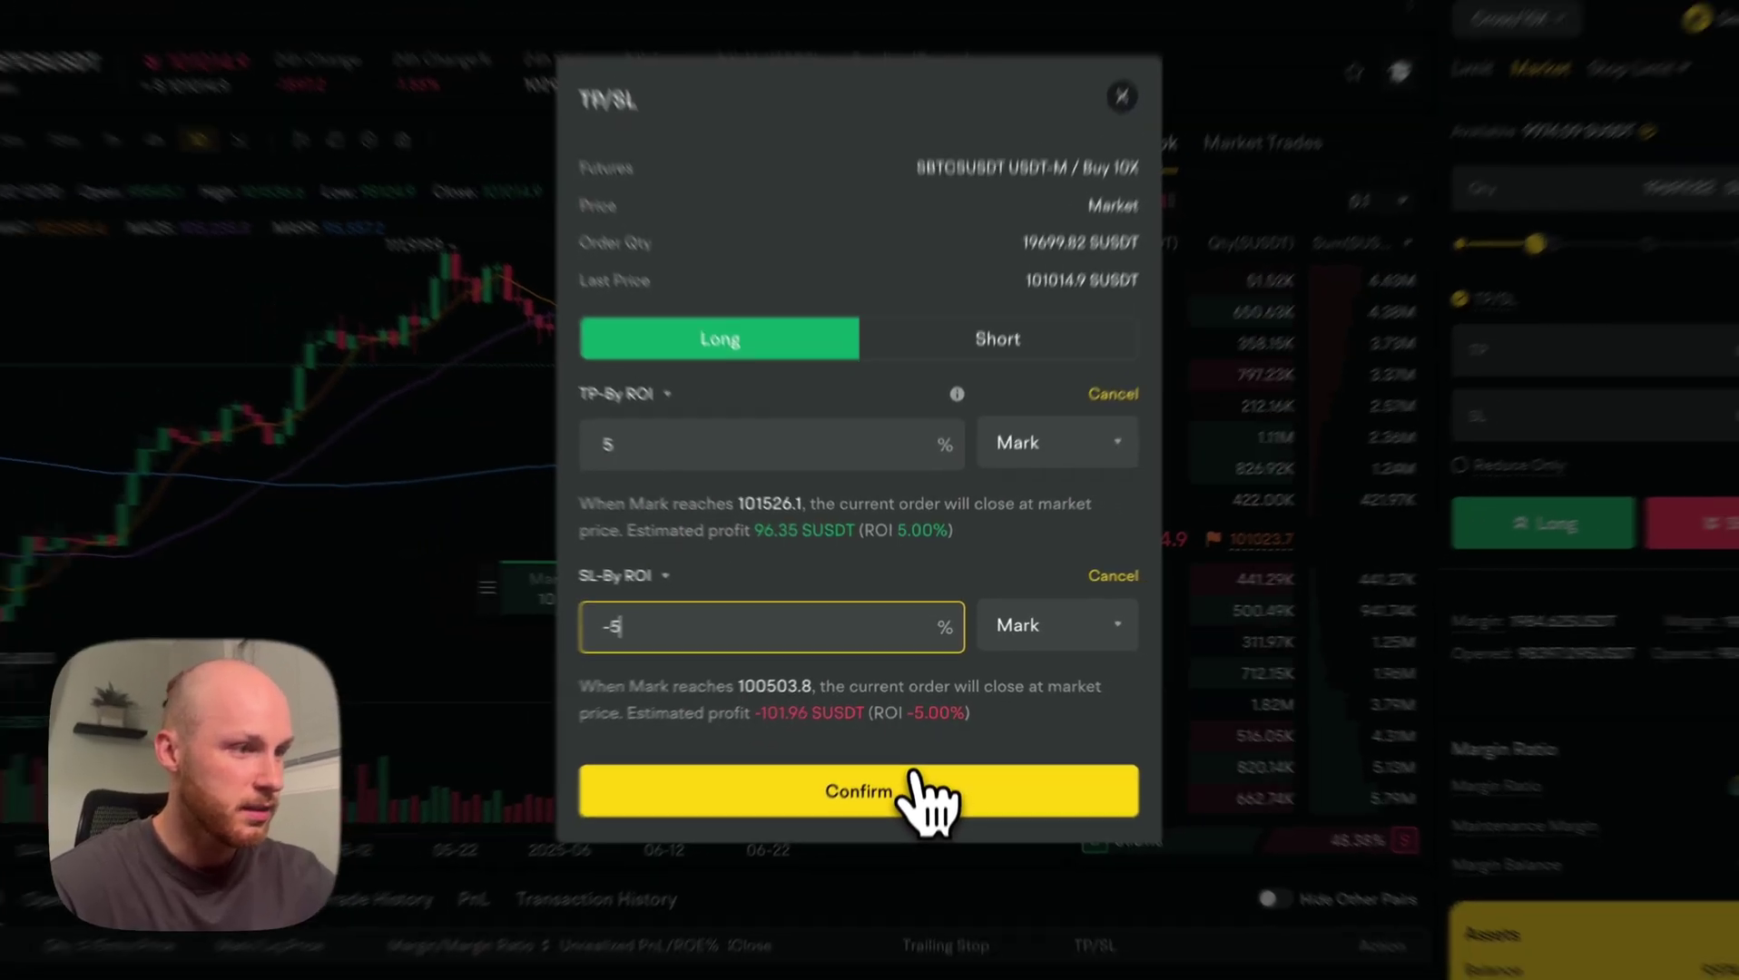
{"action": "left_click", "coordinate": [932, 808]}
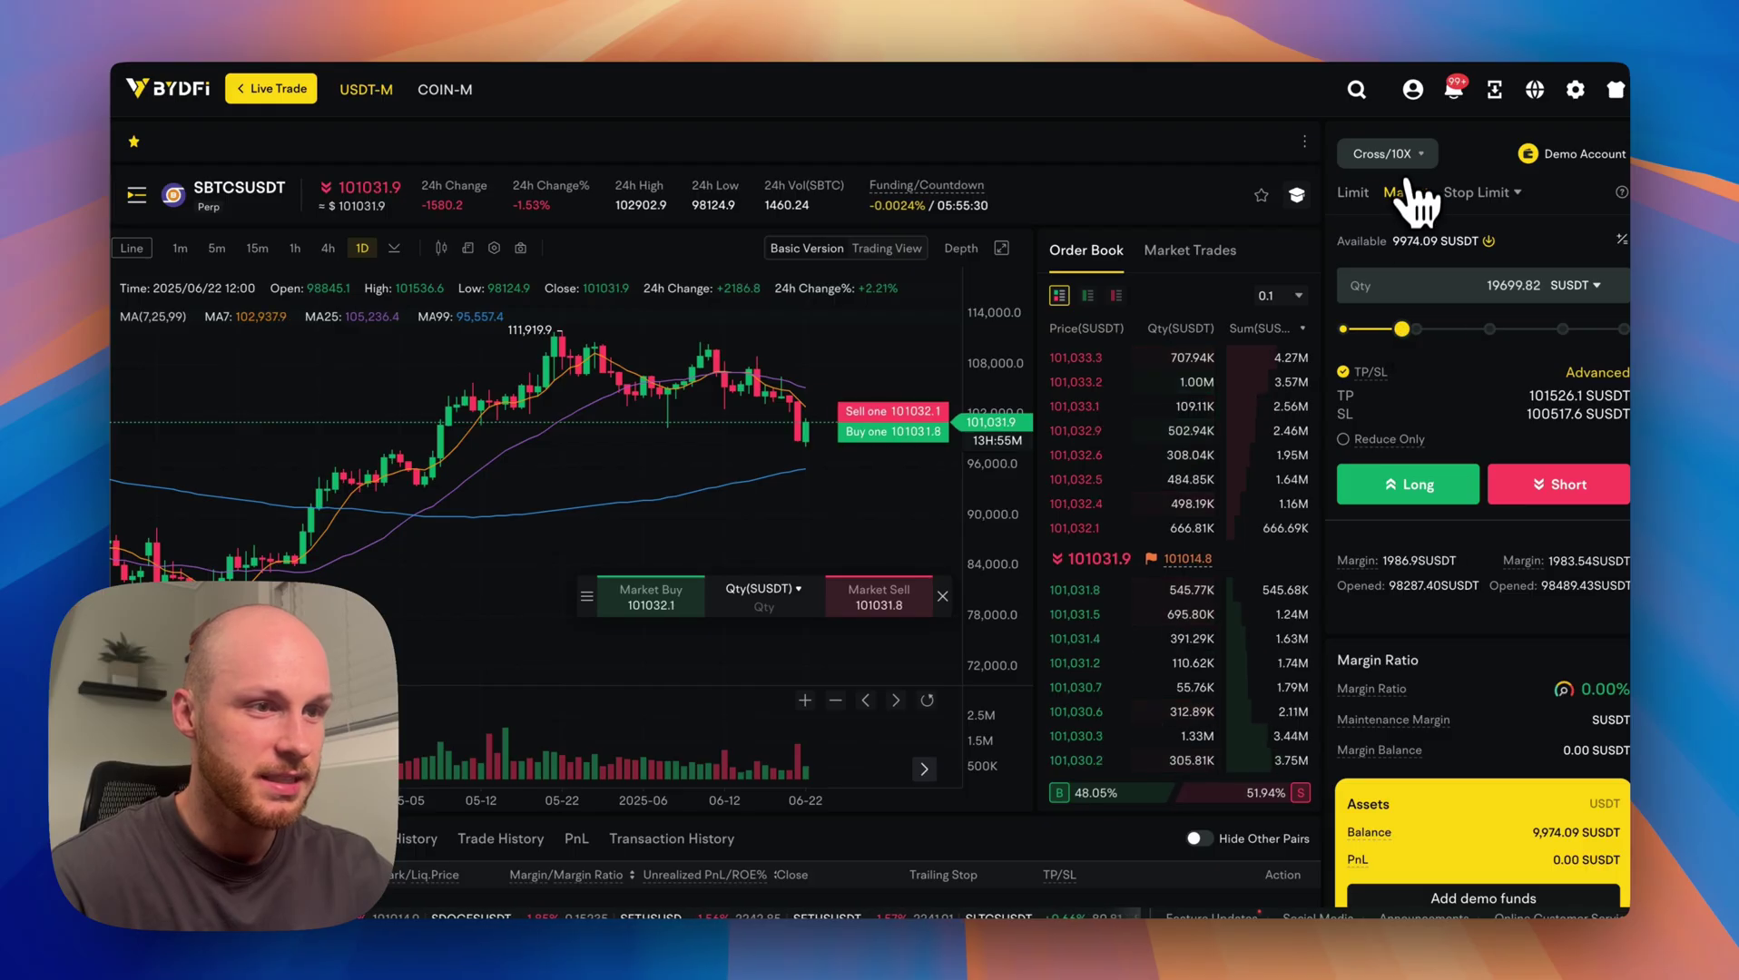
Start the 10x long and review its estimated liquidation price and price gap.
{"action": "scroll", "coordinate": [1410, 444], "scroll_direction": "down", "scroll_amount": 1}
{"action": "left_click", "coordinate": [1407, 404]}
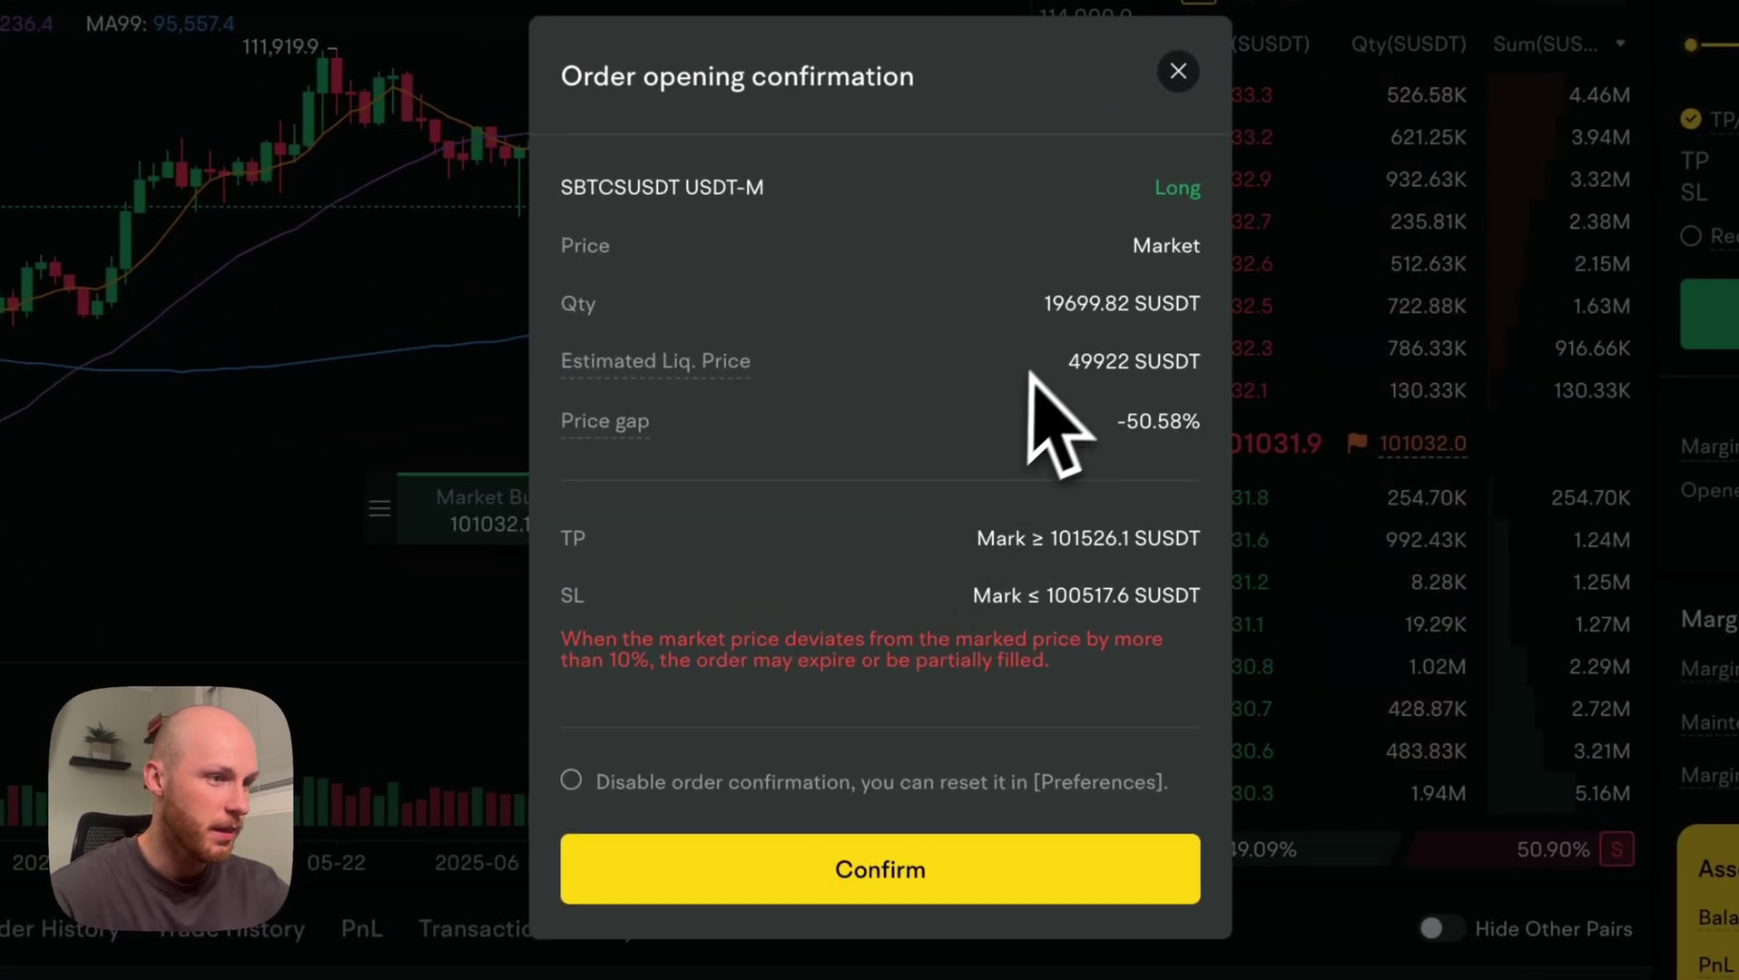
{"action": "left_click_drag", "start_coordinate": [1031, 372], "coordinate": [1171, 361]}
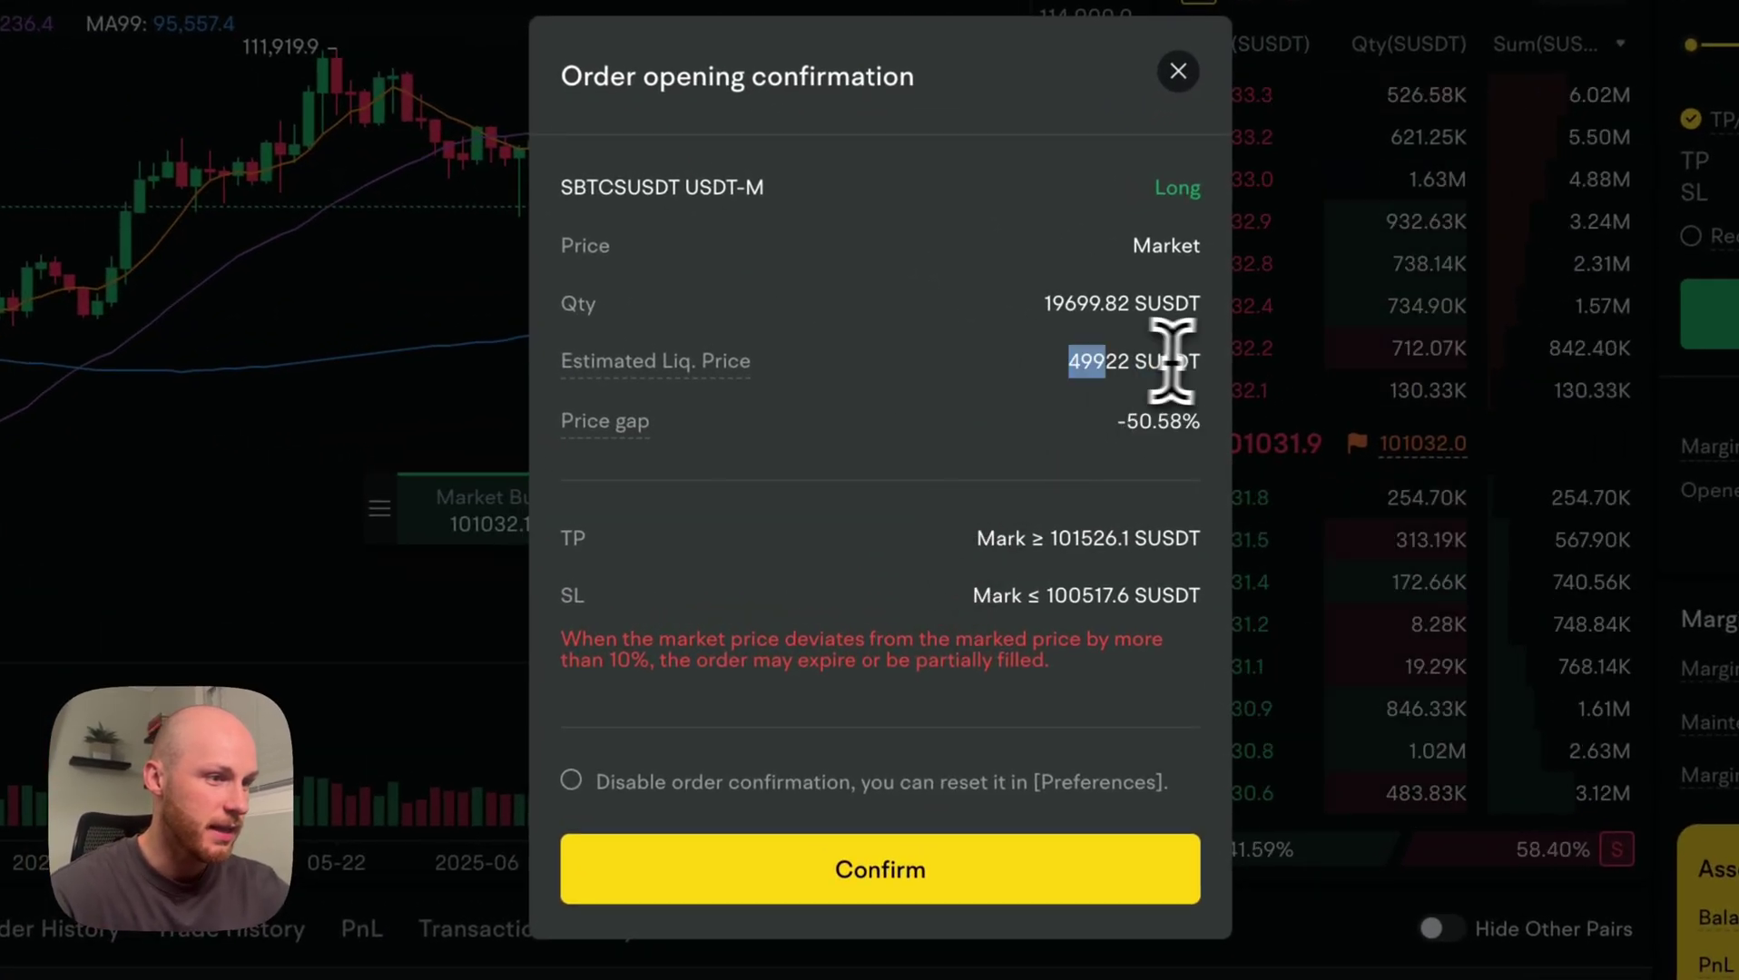
{"action": "left_click", "coordinate": [1115, 385]}
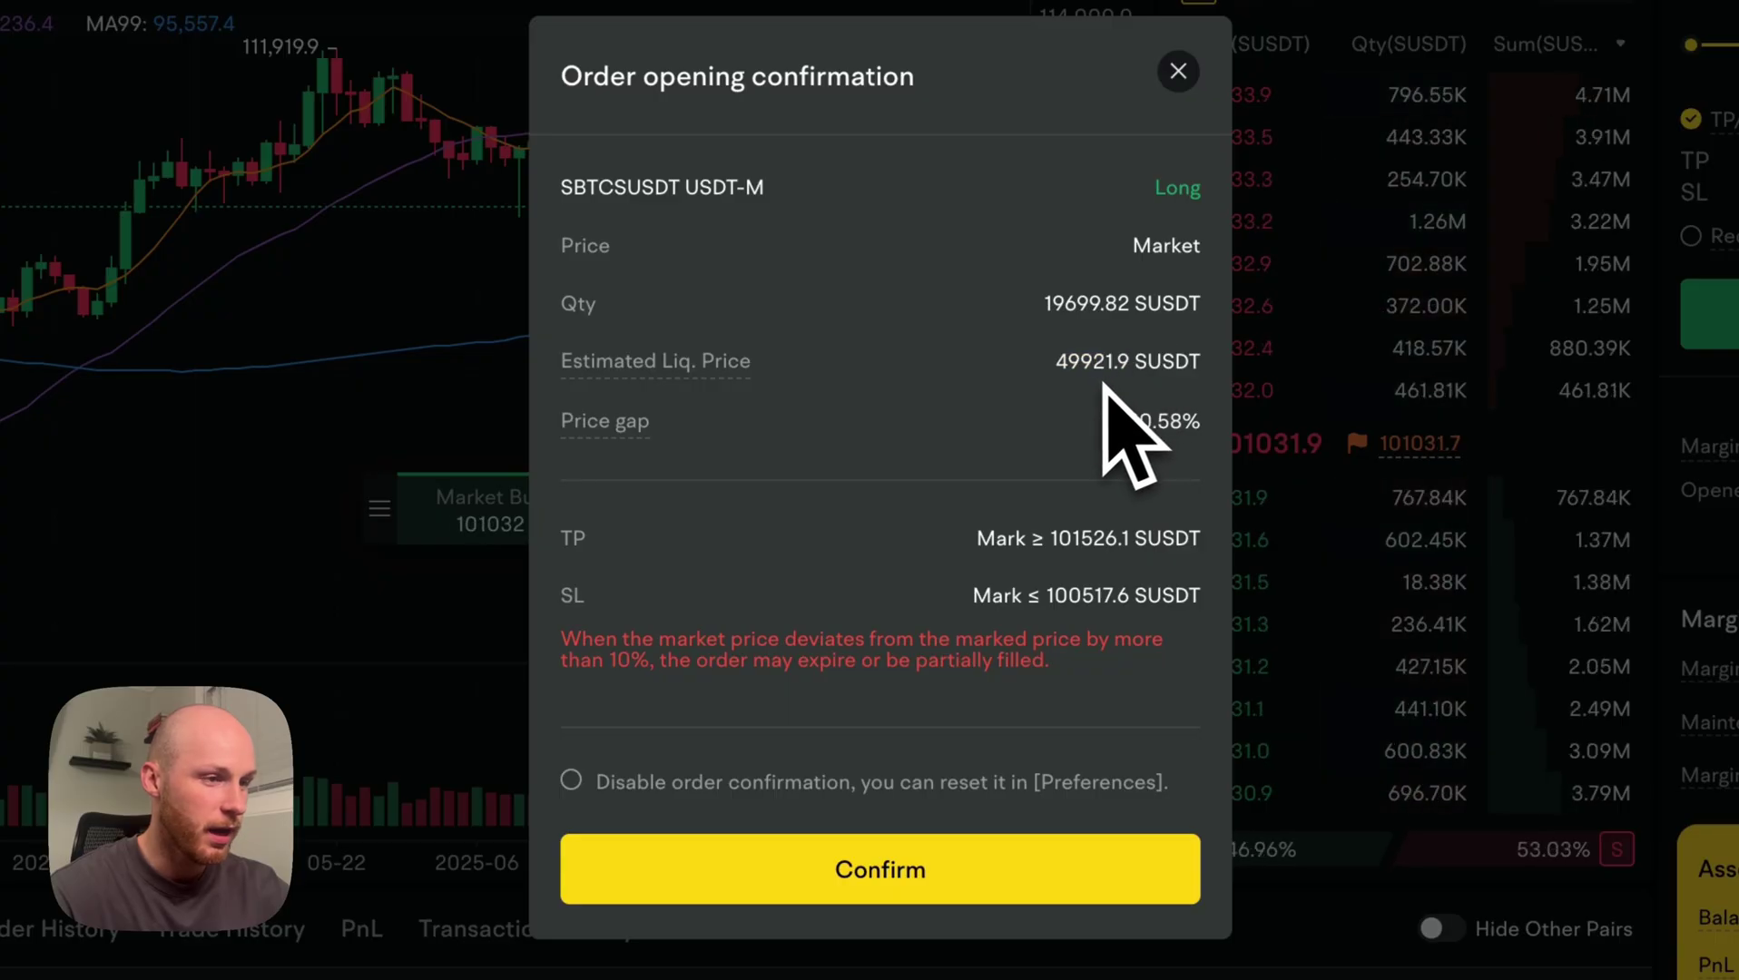
{"action": "left_click_drag", "start_coordinate": [1118, 424], "coordinate": [1184, 531]}
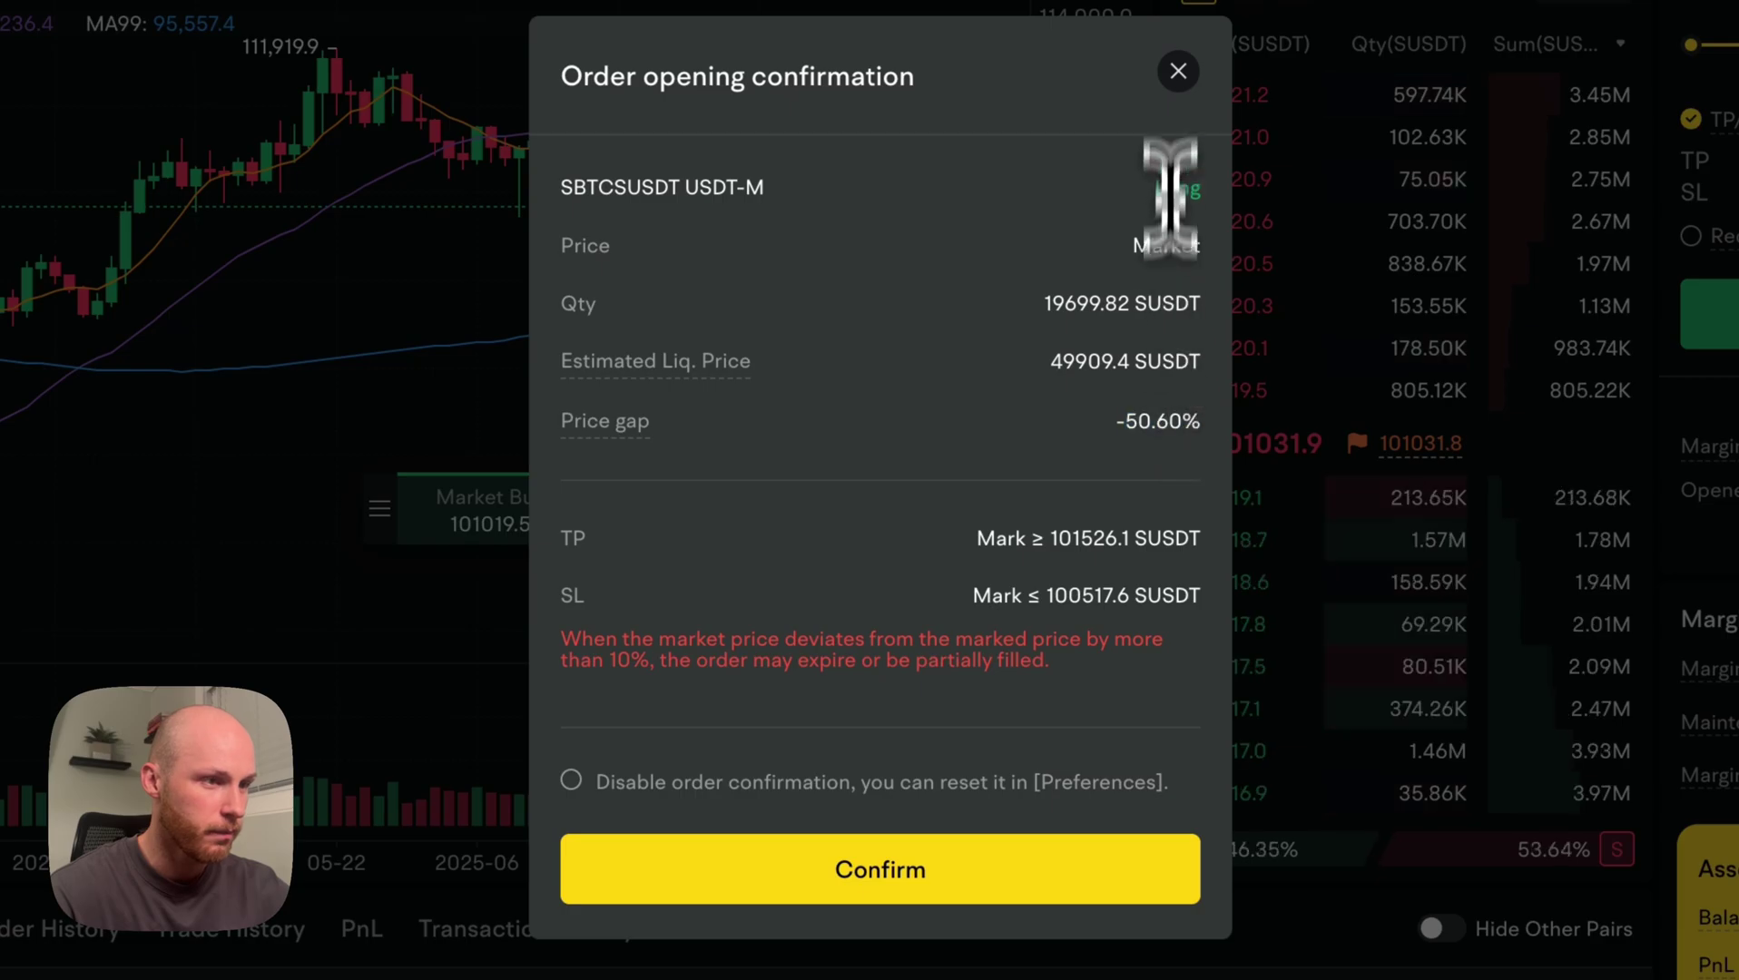
{"action": "left_click", "coordinate": [1262, 445]}
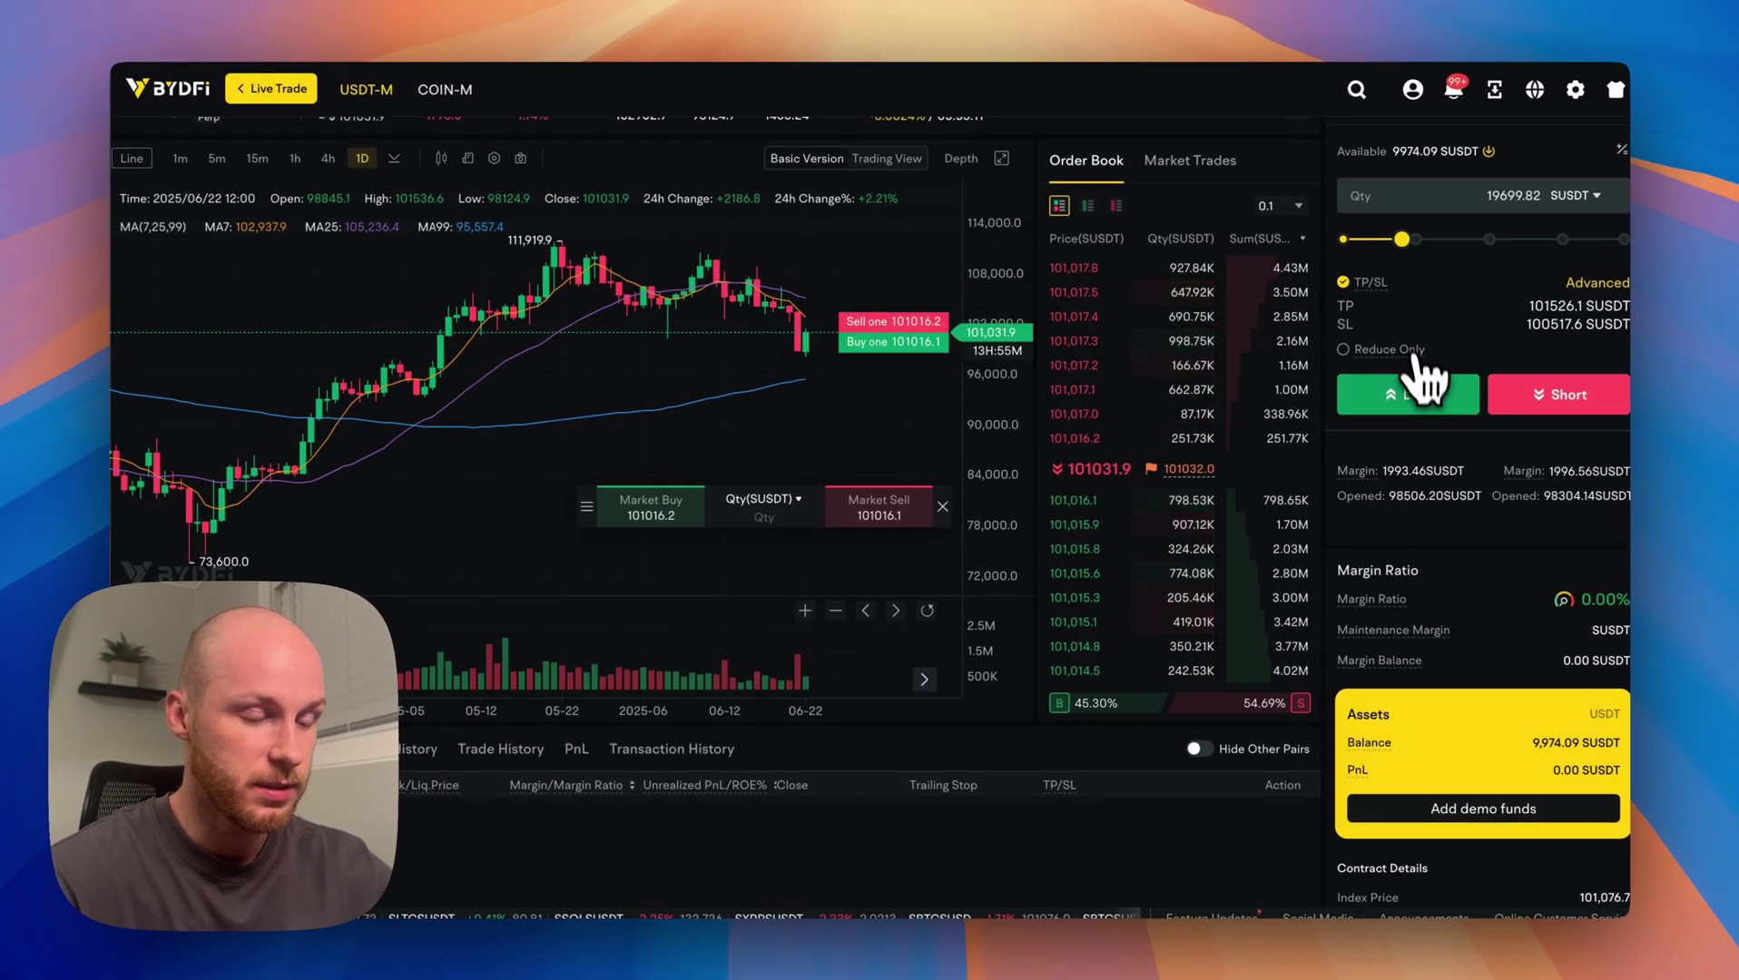
Confirm the 19,698 SUSDT long with its TP/SL and check the Positions list.
{"action": "left_click", "coordinate": [1424, 397]}
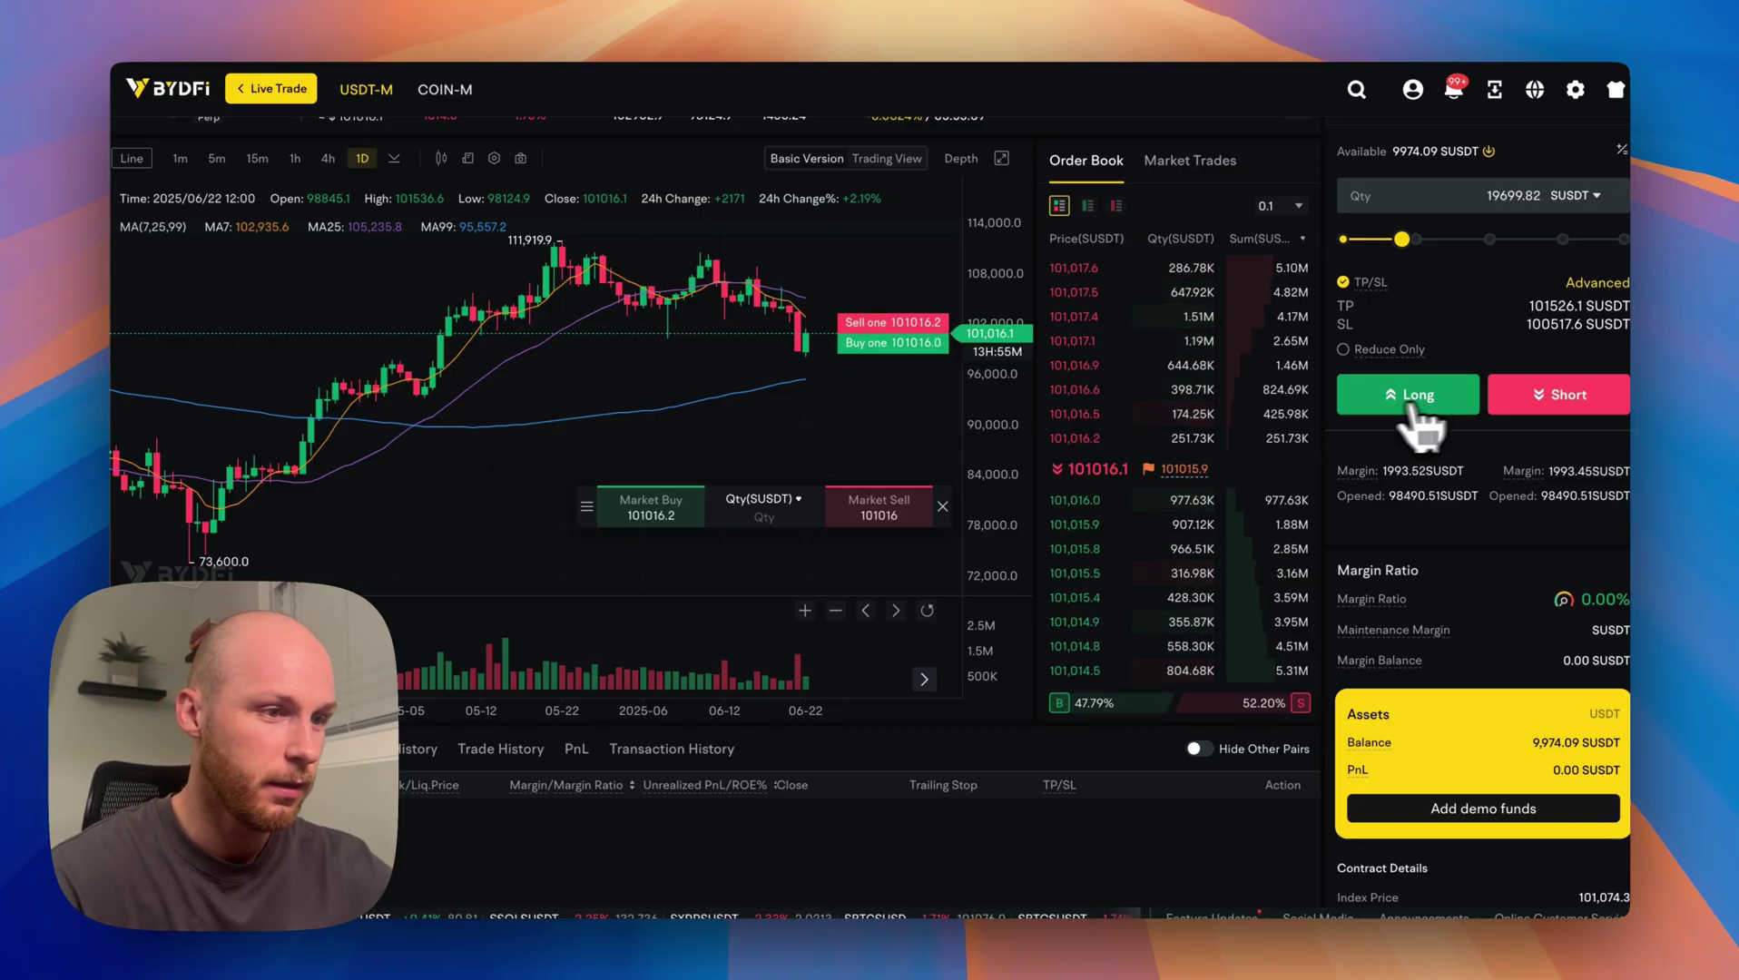
{"action": "left_click", "coordinate": [971, 718]}
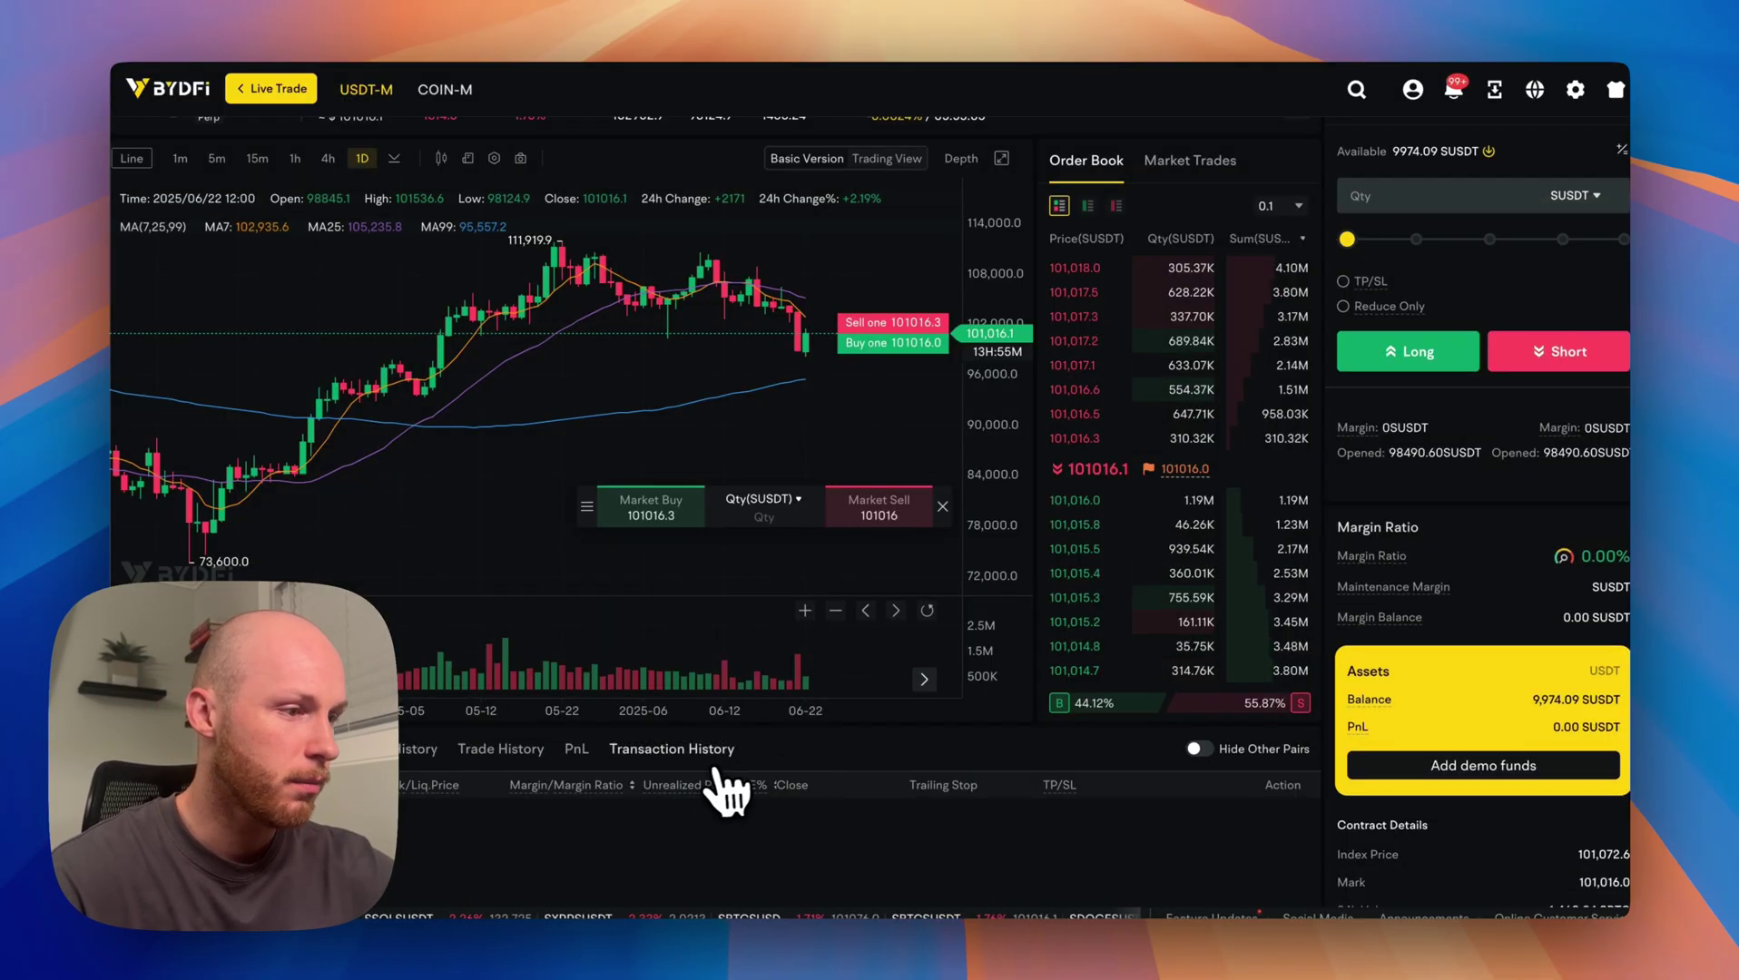
{"action": "scroll", "coordinate": [221, 561], "scroll_direction": "down", "scroll_amount": 4}
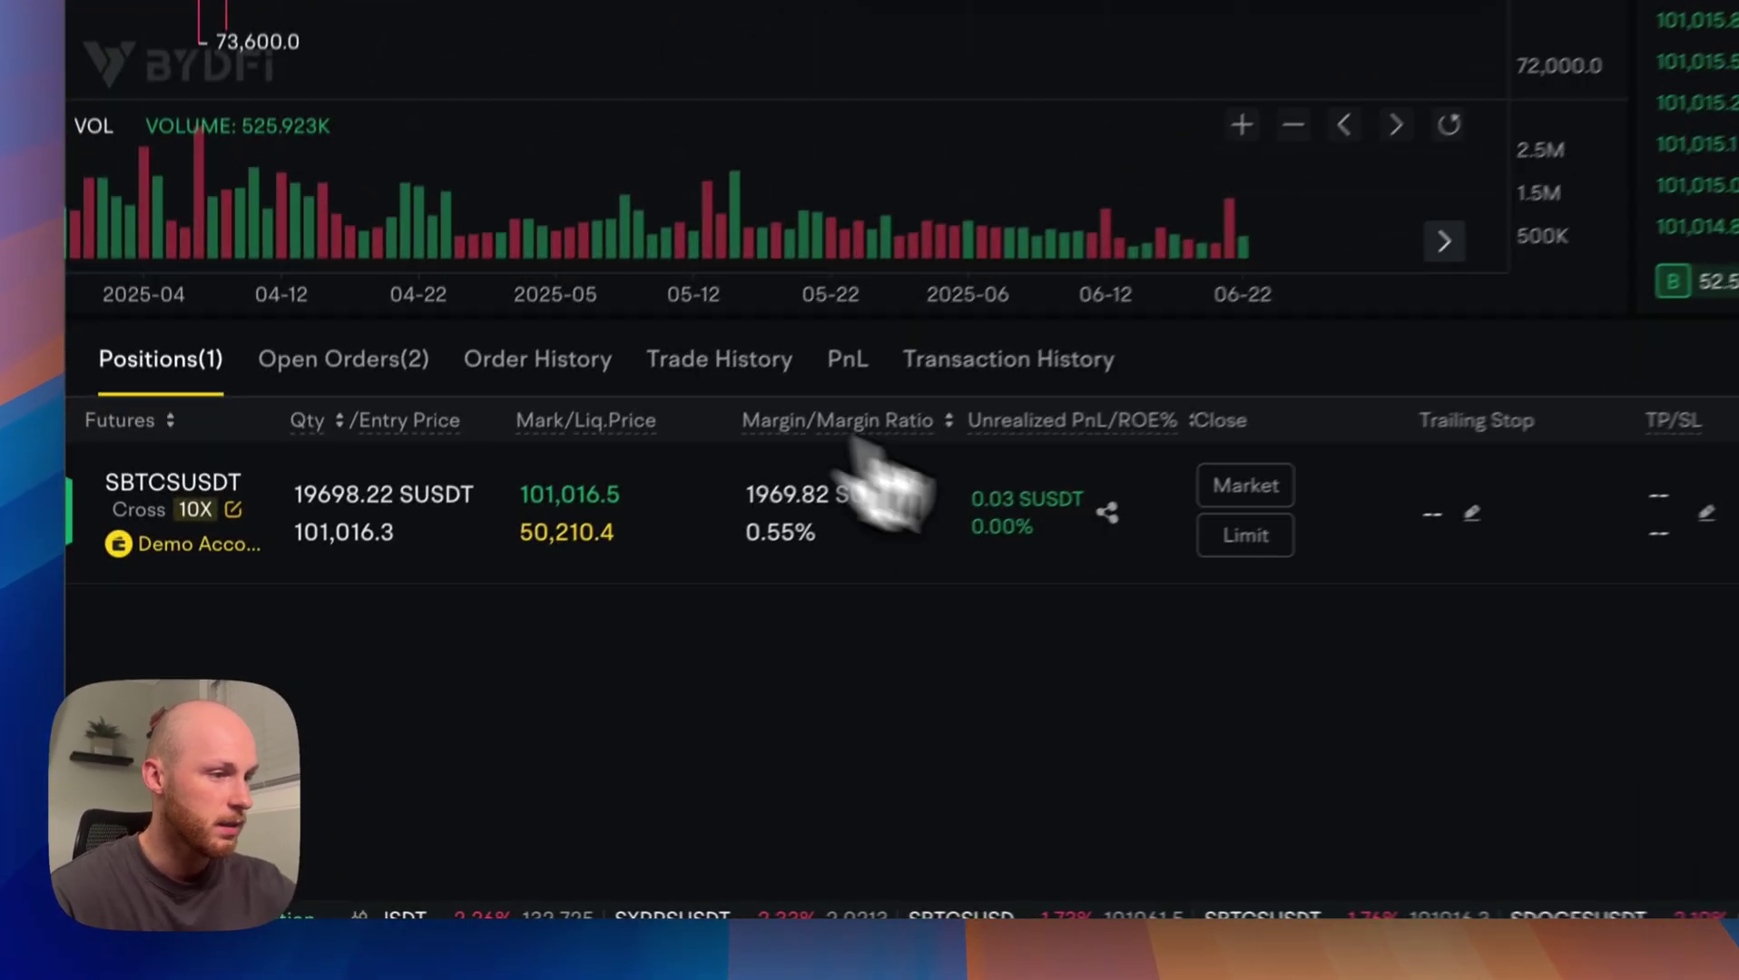
{"action": "scroll", "coordinate": [1044, 524], "scroll_direction": "up", "scroll_amount": 2}
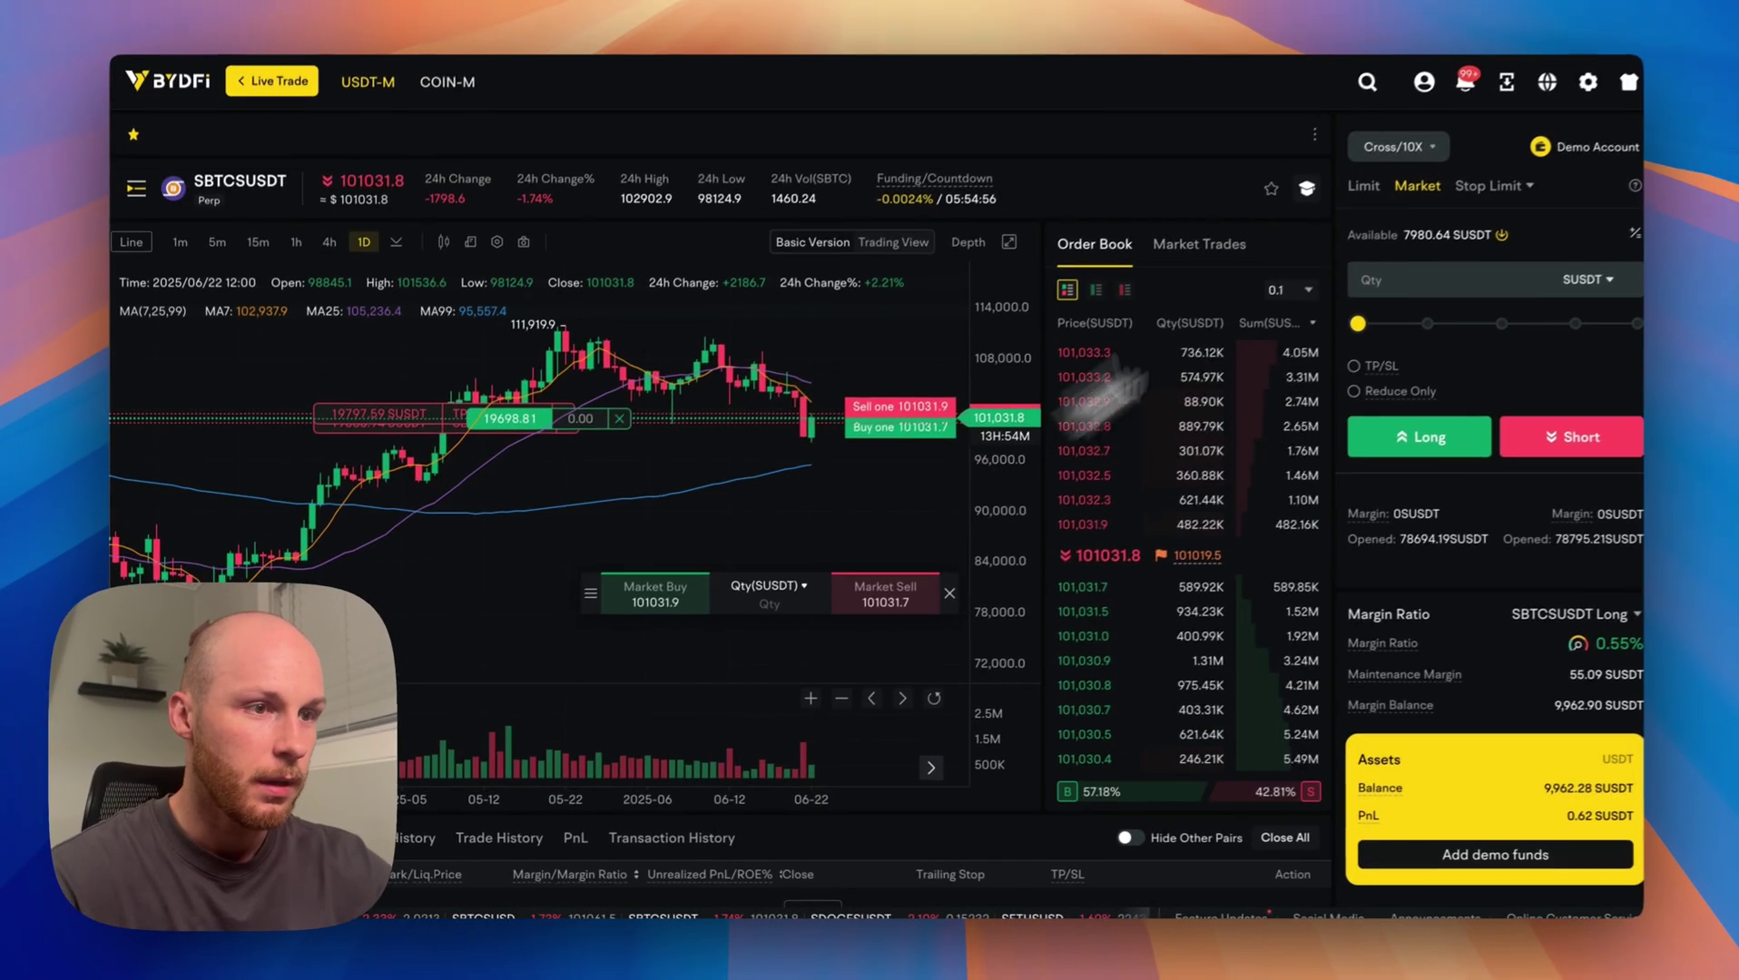
Raise the BTC contract's cross leverage from 10x to 200x.
{"action": "left_click", "coordinate": [1396, 146]}
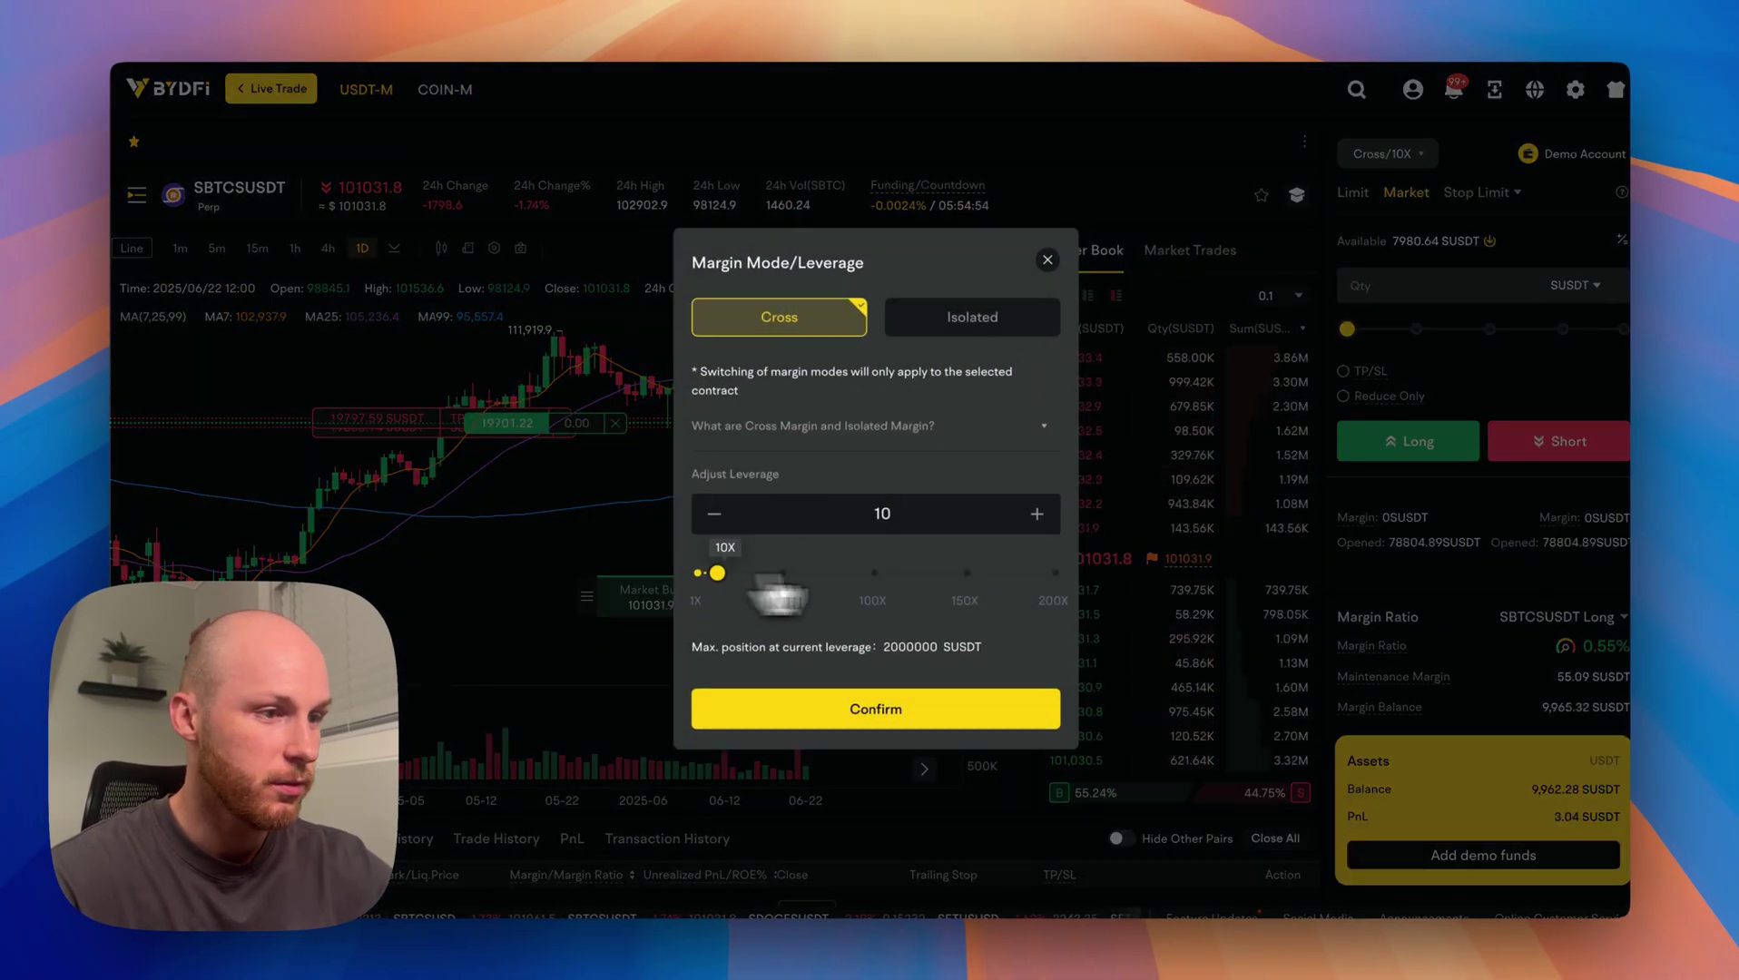
{"action": "left_click_drag", "start_coordinate": [773, 579], "coordinate": [1133, 579]}
{"action": "left_click", "coordinate": [979, 738]}
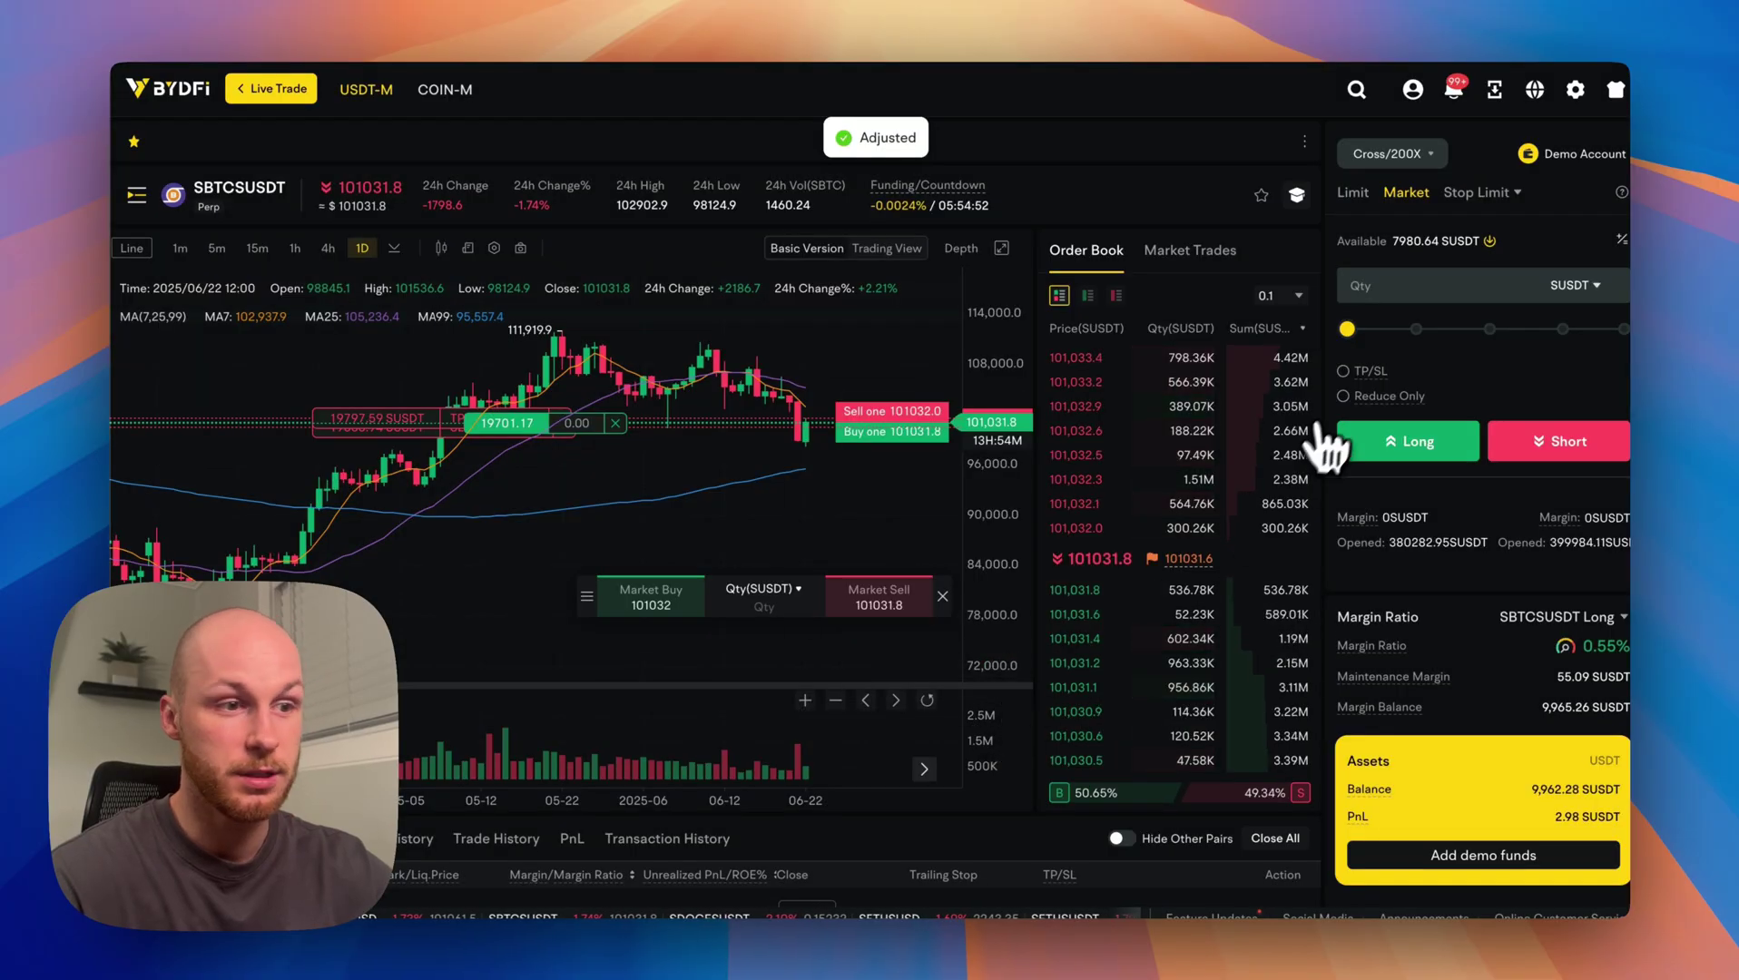
Size a 92005.29 SUSDT long, review its price gap, and cancel without opening.
{"action": "left_click", "coordinate": [1620, 329]}
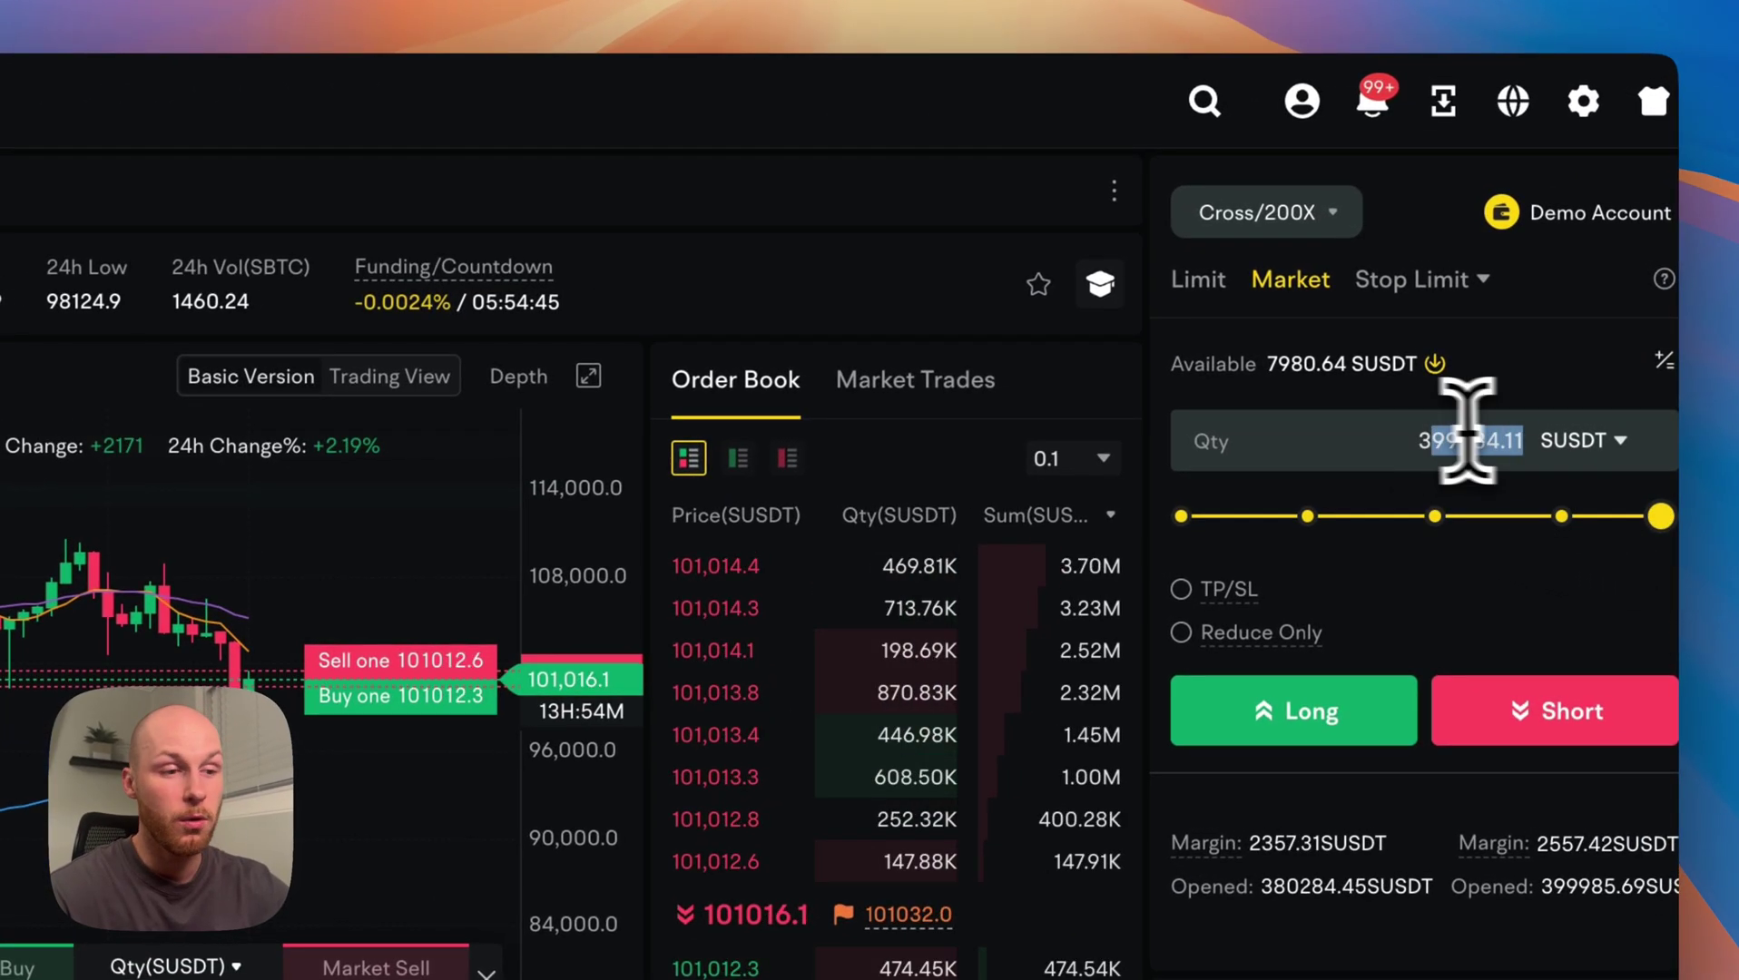
{"action": "double_click", "coordinate": [1429, 435]}
{"action": "left_click", "coordinate": [1432, 447]}
{"action": "scroll", "coordinate": [1420, 509], "scroll_direction": "down", "scroll_amount": 2}
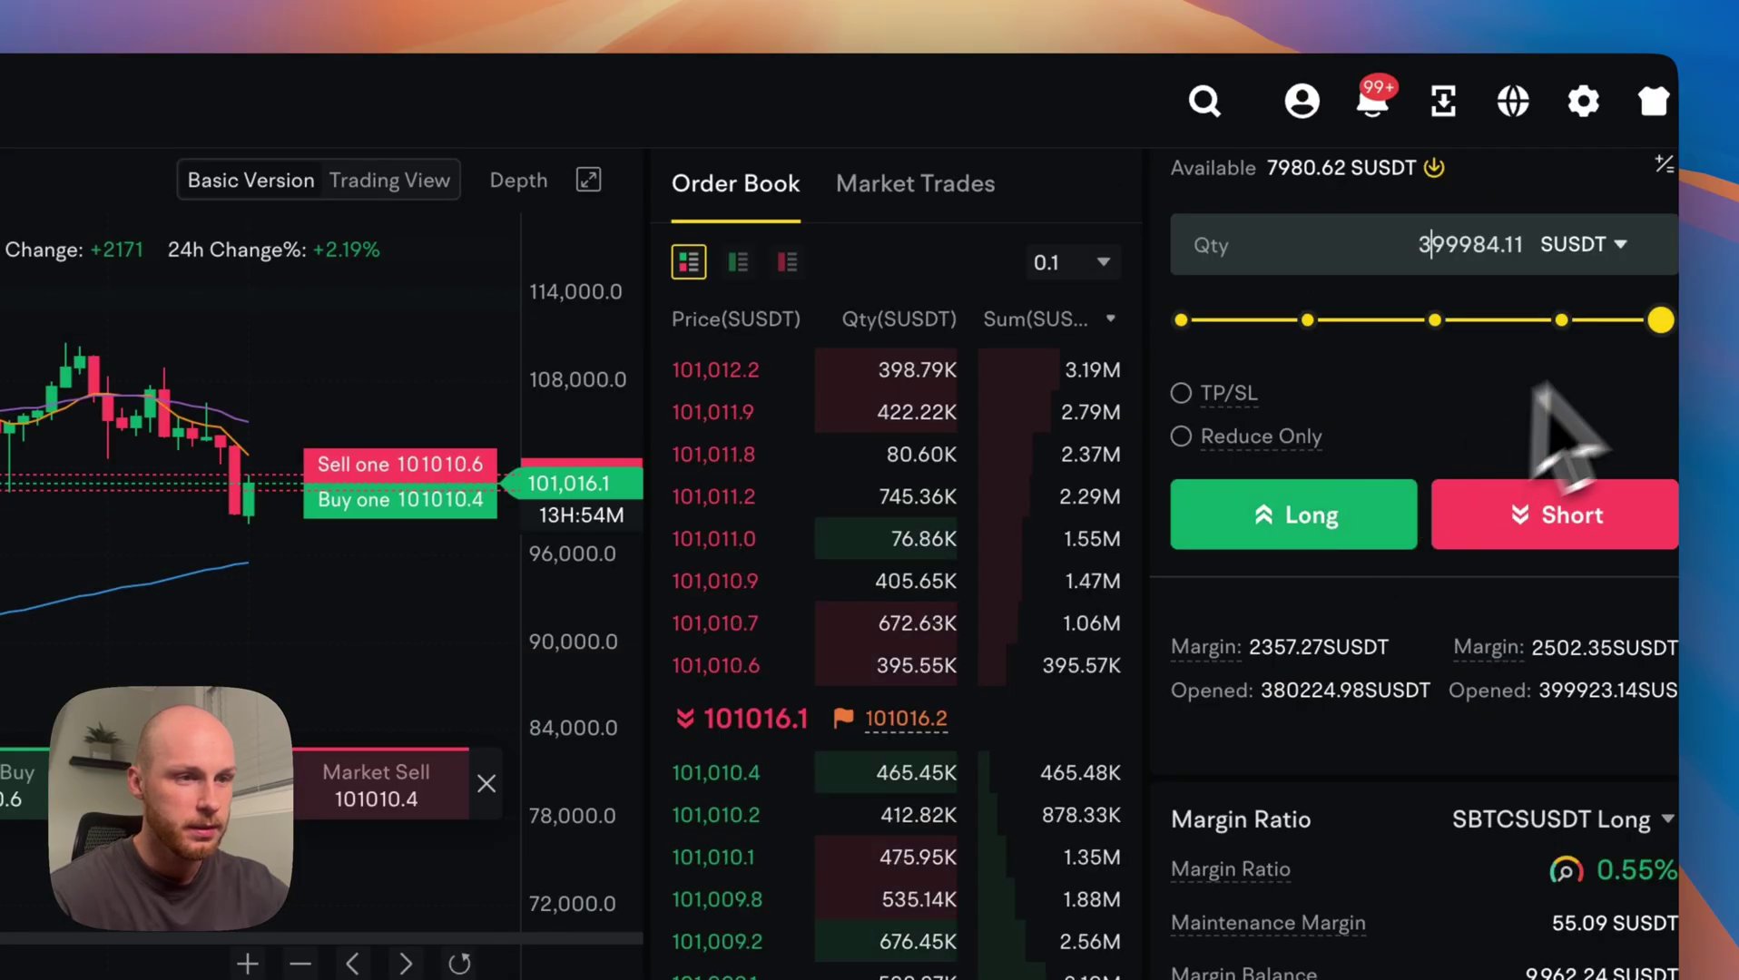
{"action": "left_click_drag", "start_coordinate": [1661, 320], "coordinate": [1292, 321]}
{"action": "left_click", "coordinate": [1285, 518]}
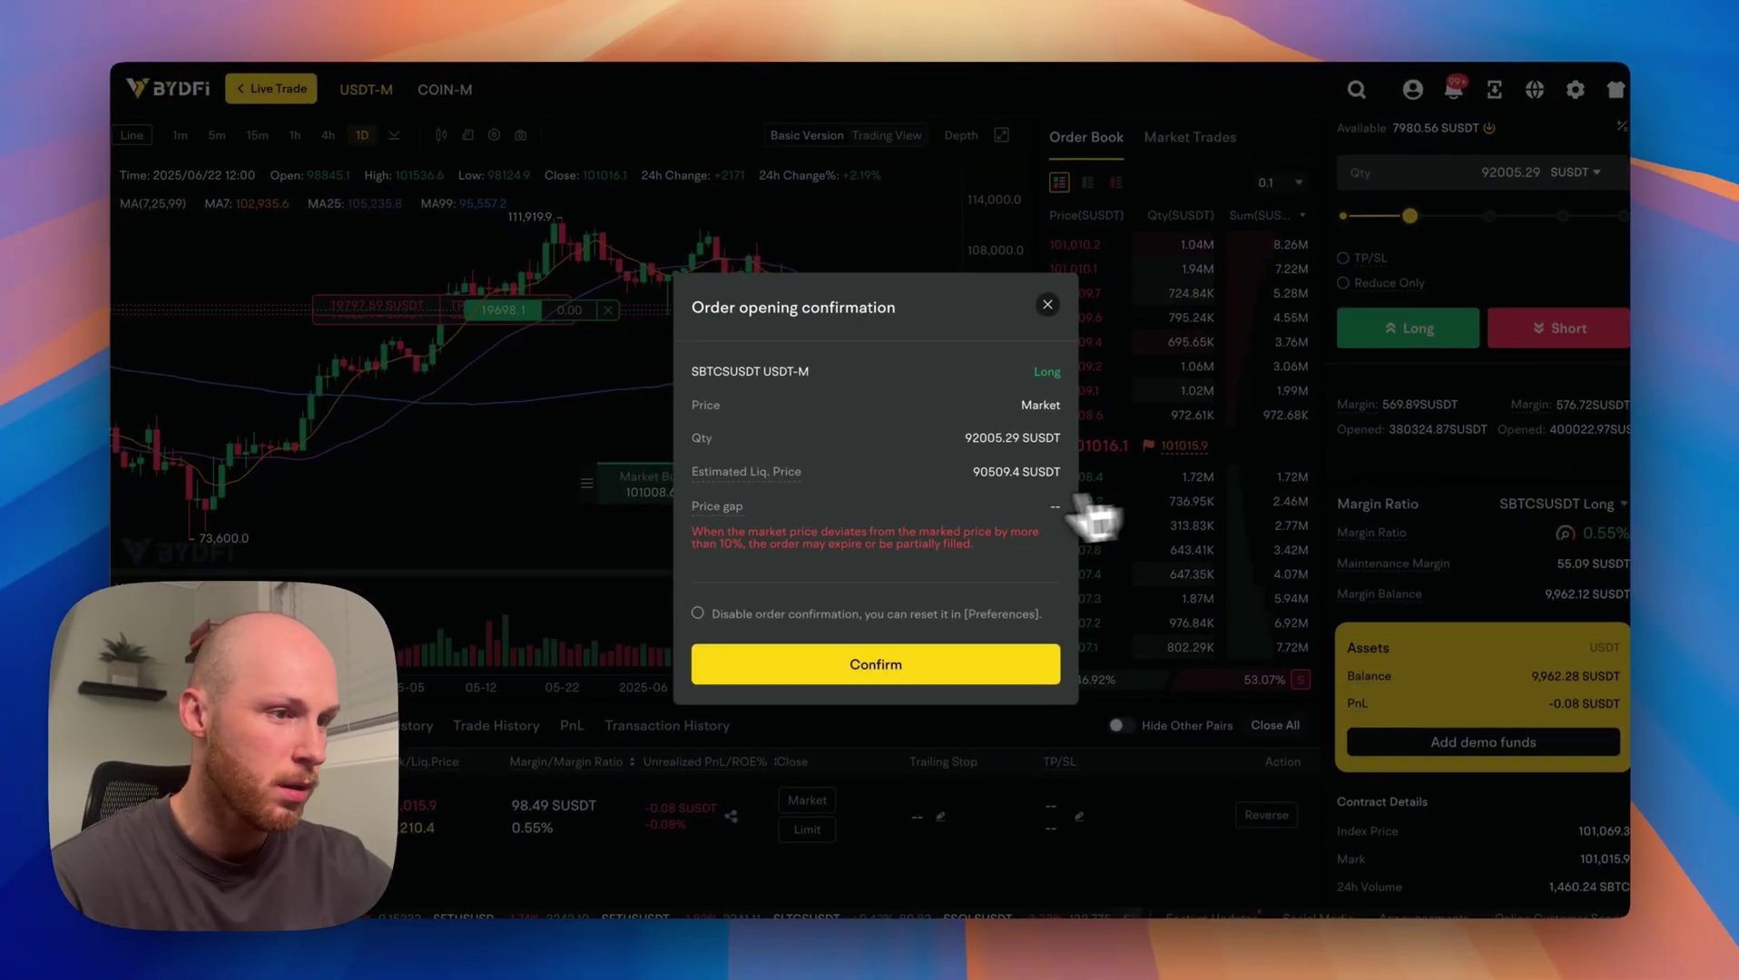
{"action": "left_click_drag", "start_coordinate": [1010, 509], "coordinate": [957, 540]}
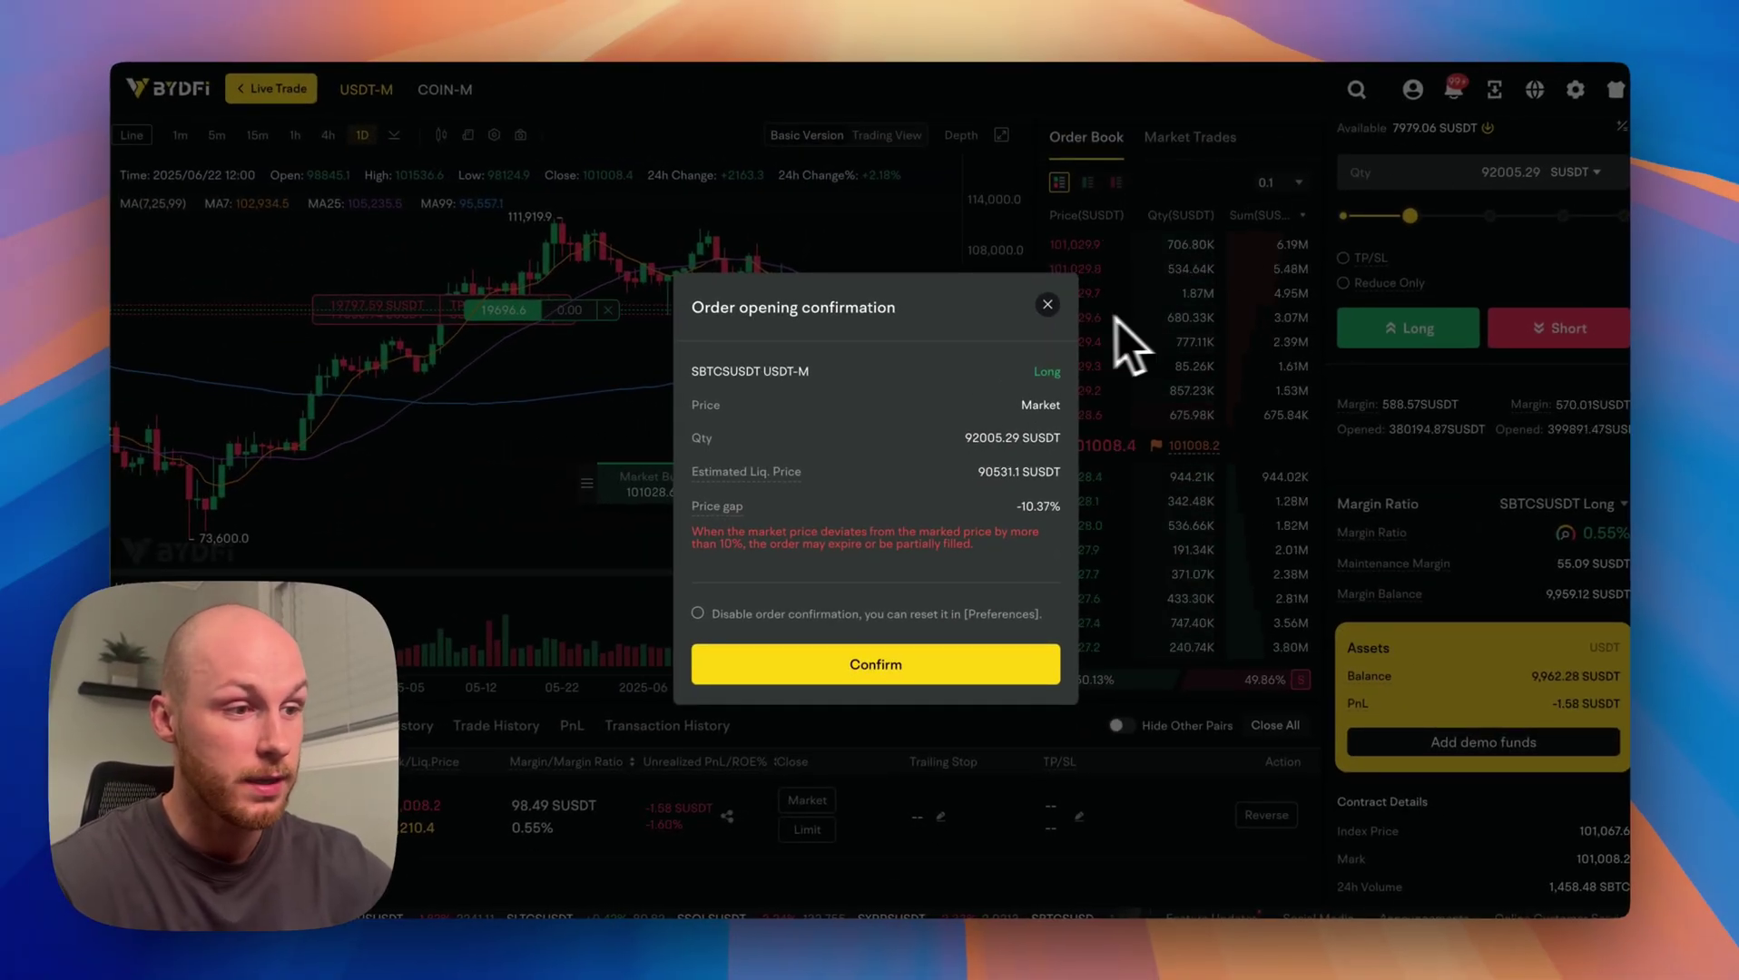
{"action": "left_click", "coordinate": [1048, 305]}
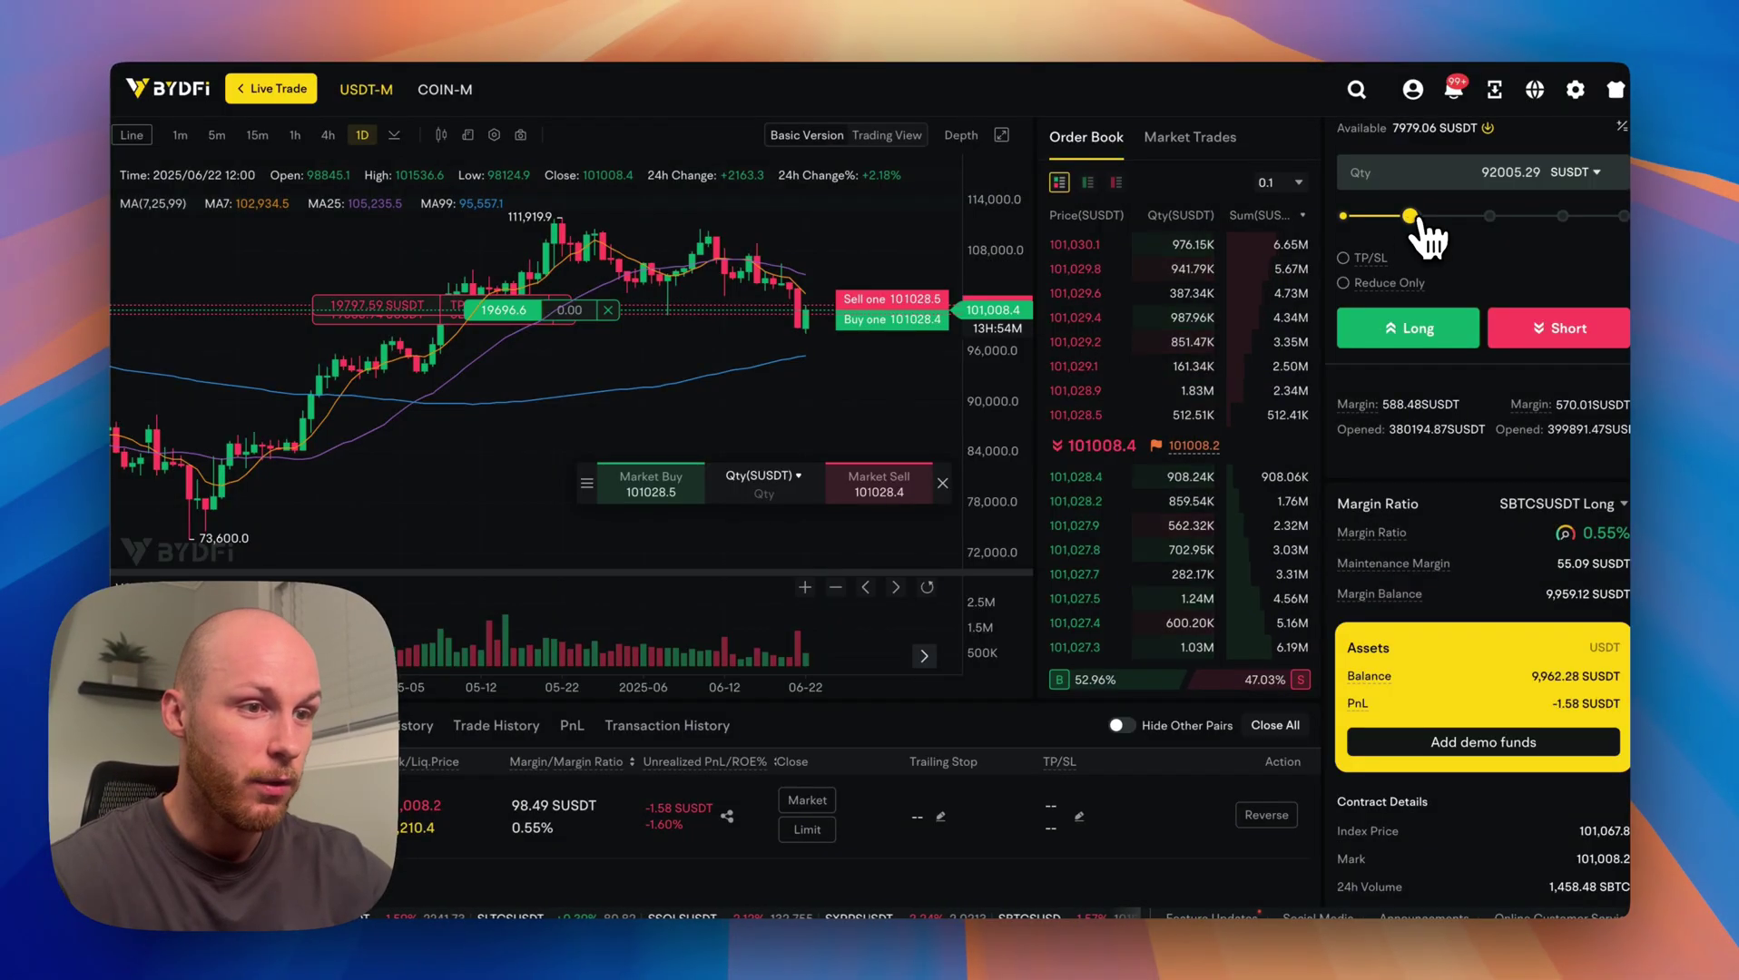
Attempt a 359902.32 SUSDT long, review the price deviation warning, and cancel it.
{"action": "left_click", "coordinate": [1439, 332]}
{"action": "left_click_drag", "start_coordinate": [1153, 519], "coordinate": [1146, 542]}
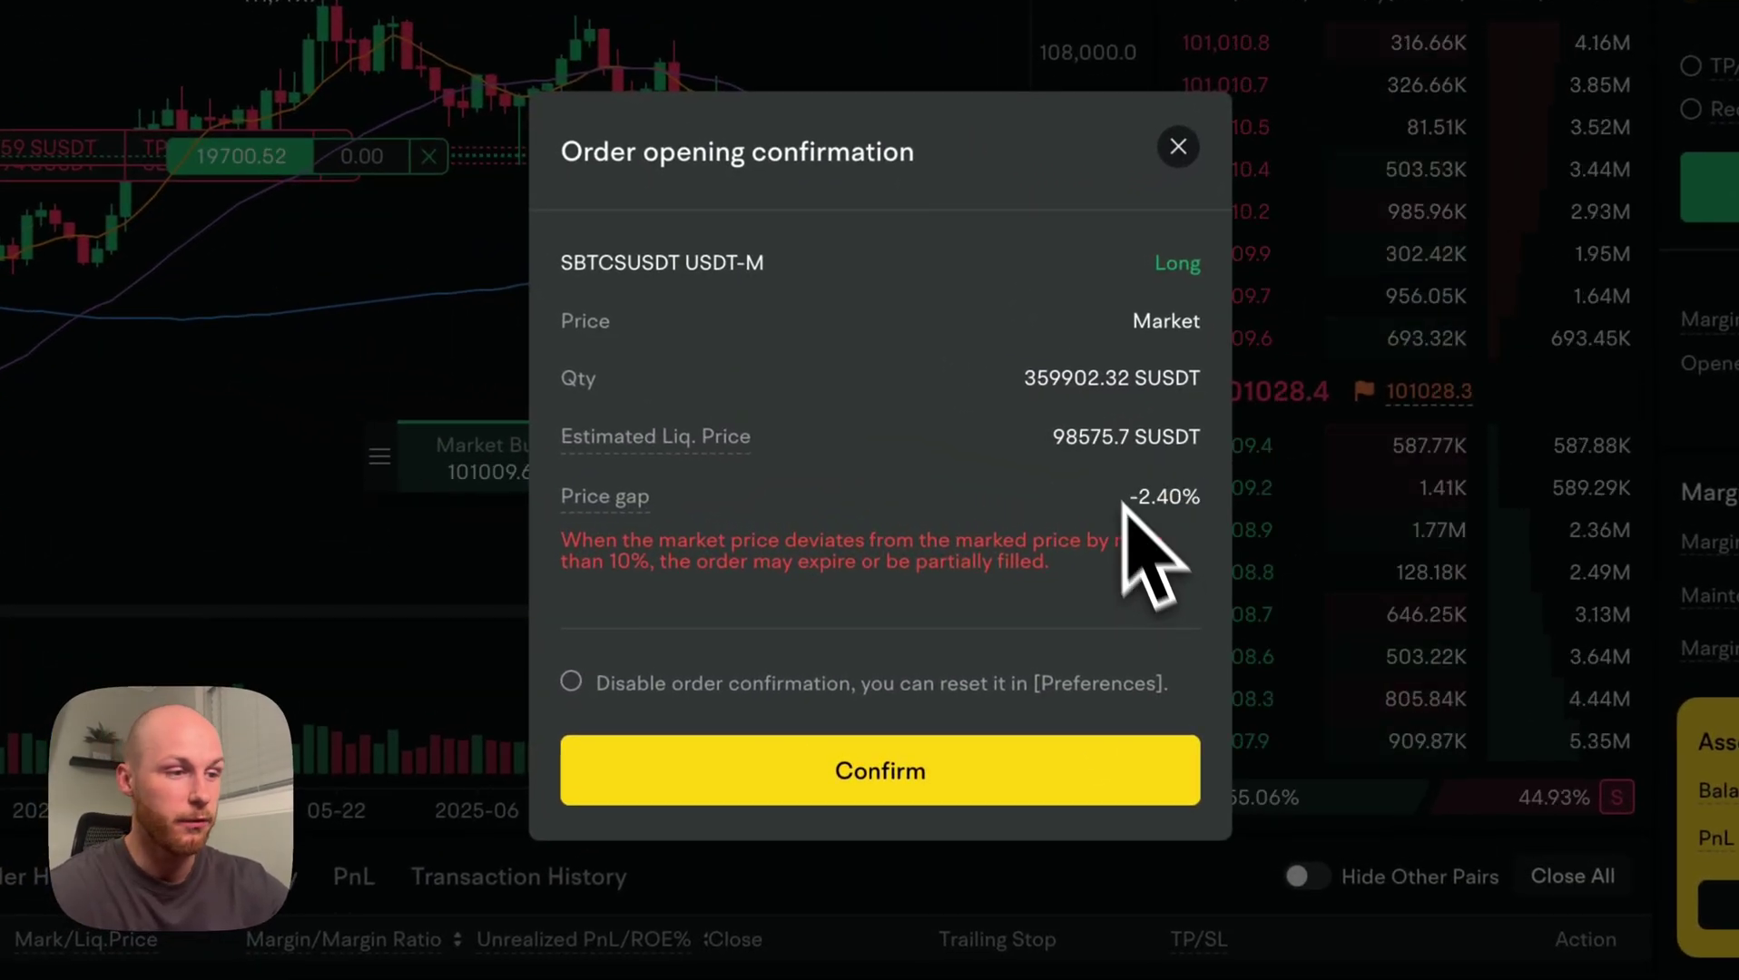
{"action": "left_click_drag", "start_coordinate": [563, 538], "coordinate": [951, 621]}
{"action": "left_click", "coordinate": [951, 621]}
{"action": "left_click", "coordinate": [1172, 150]}
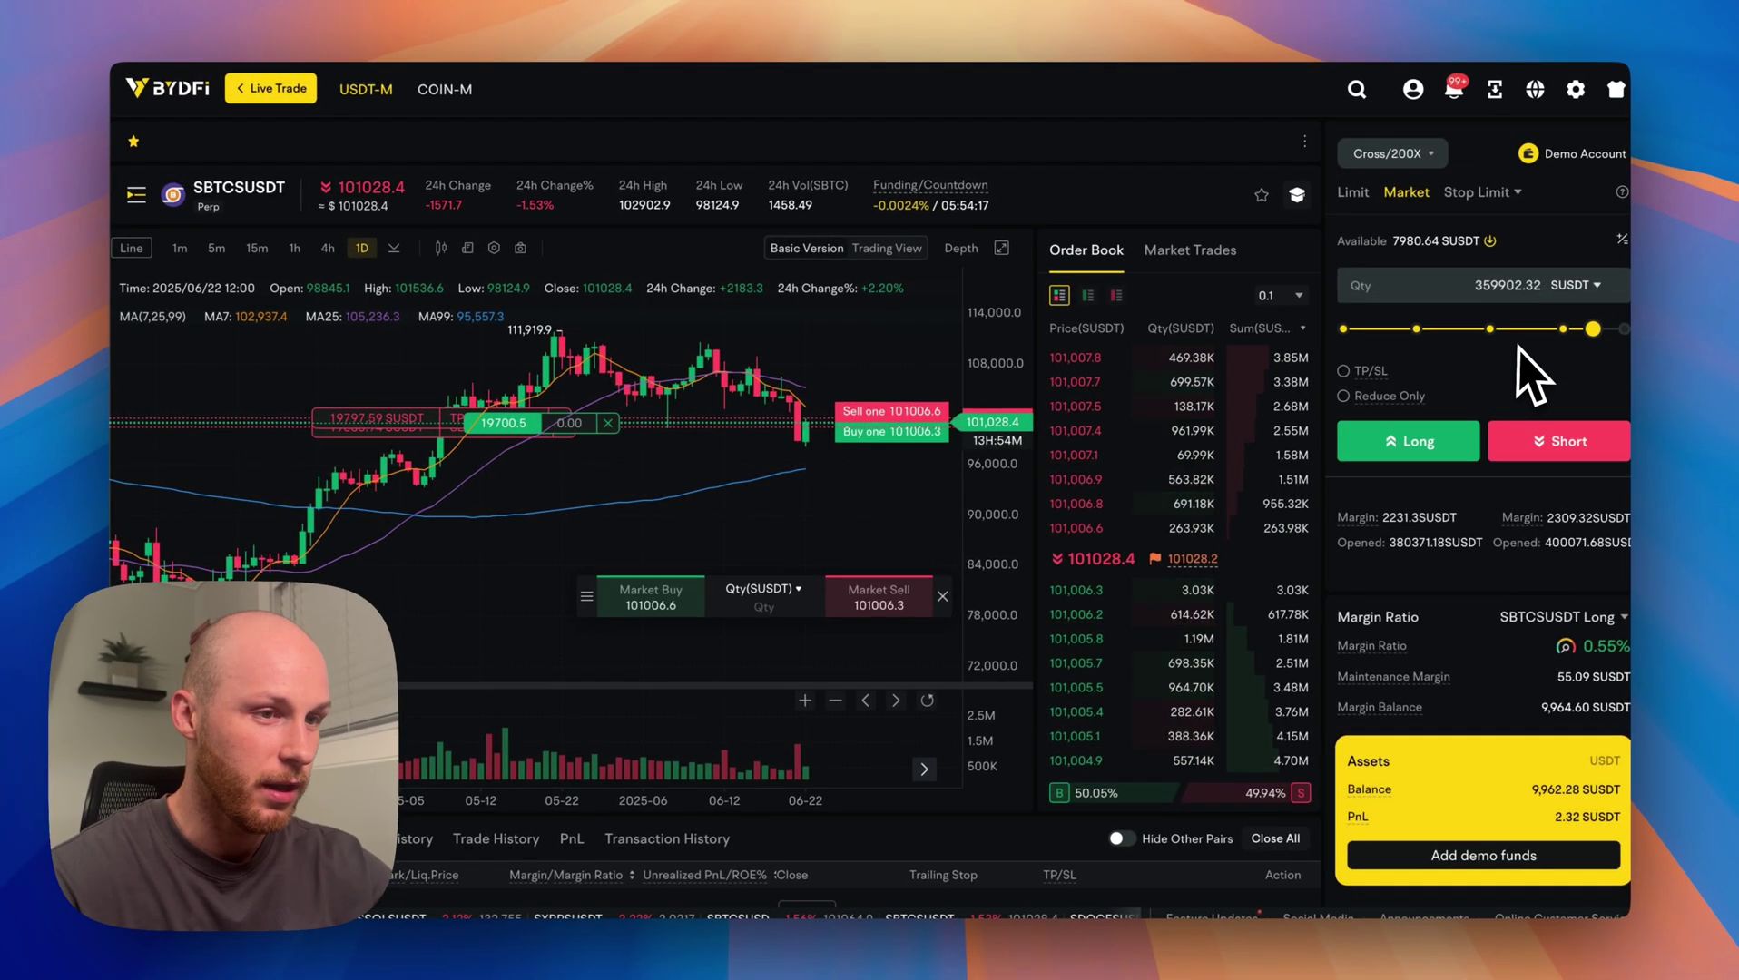
{"action": "left_click", "coordinate": [1404, 224]}
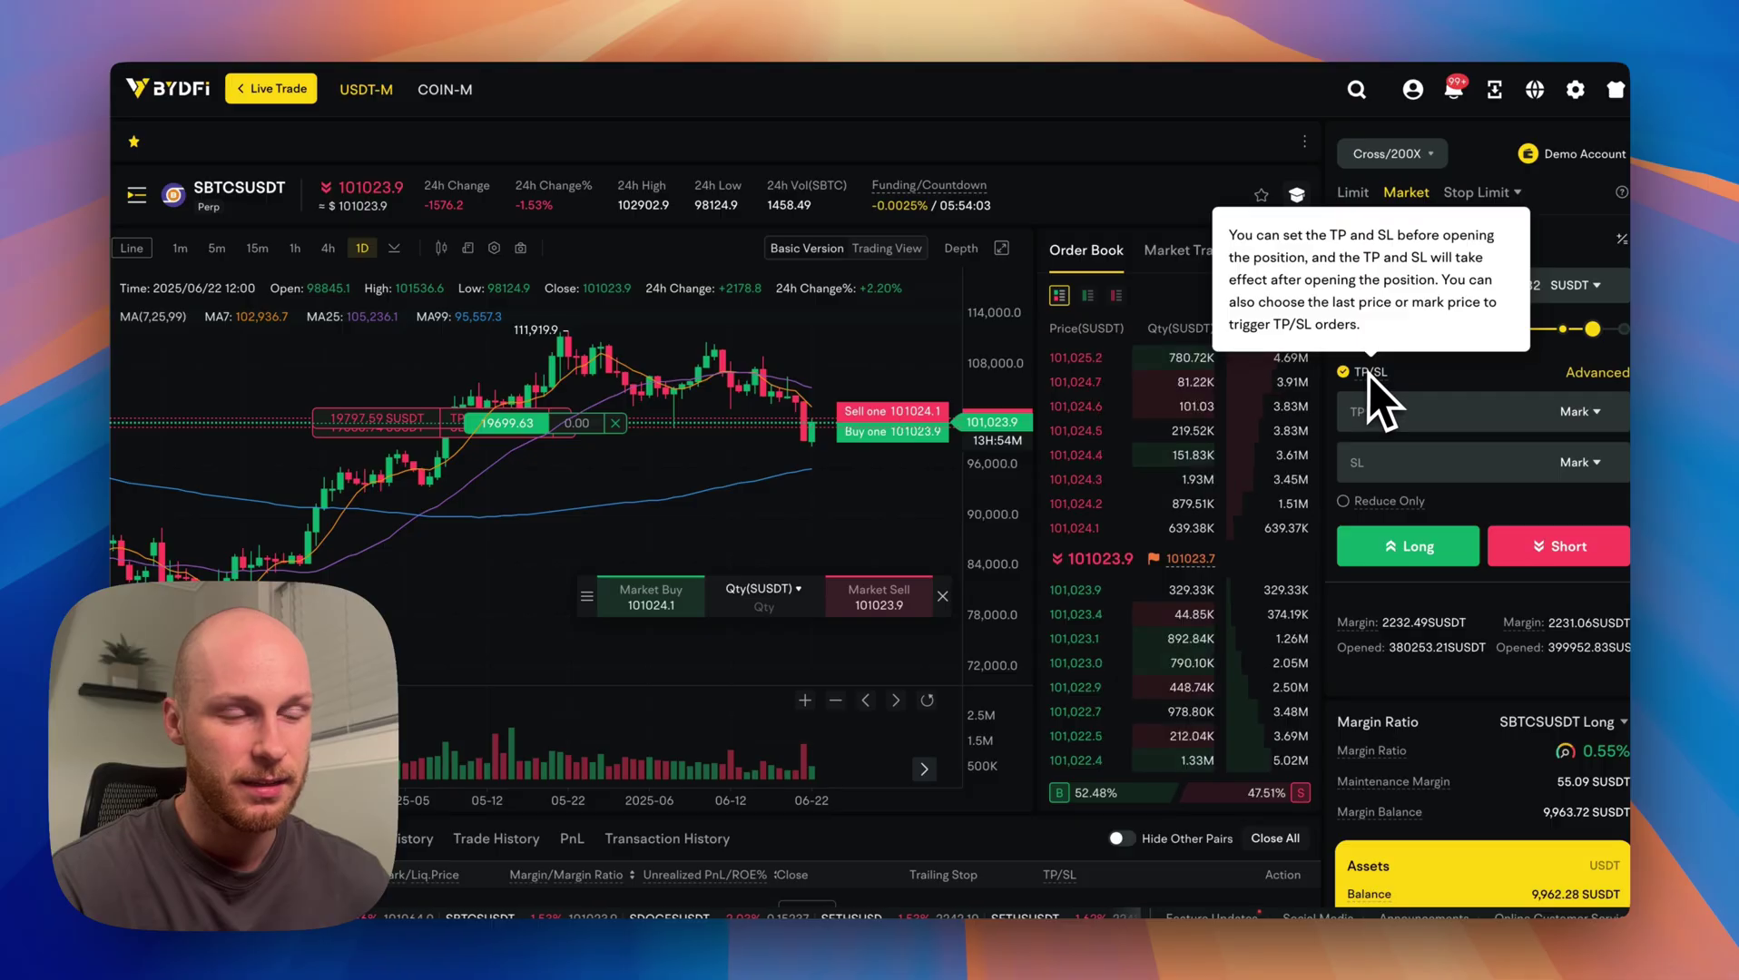
{"action": "left_click", "coordinate": [1349, 376]}
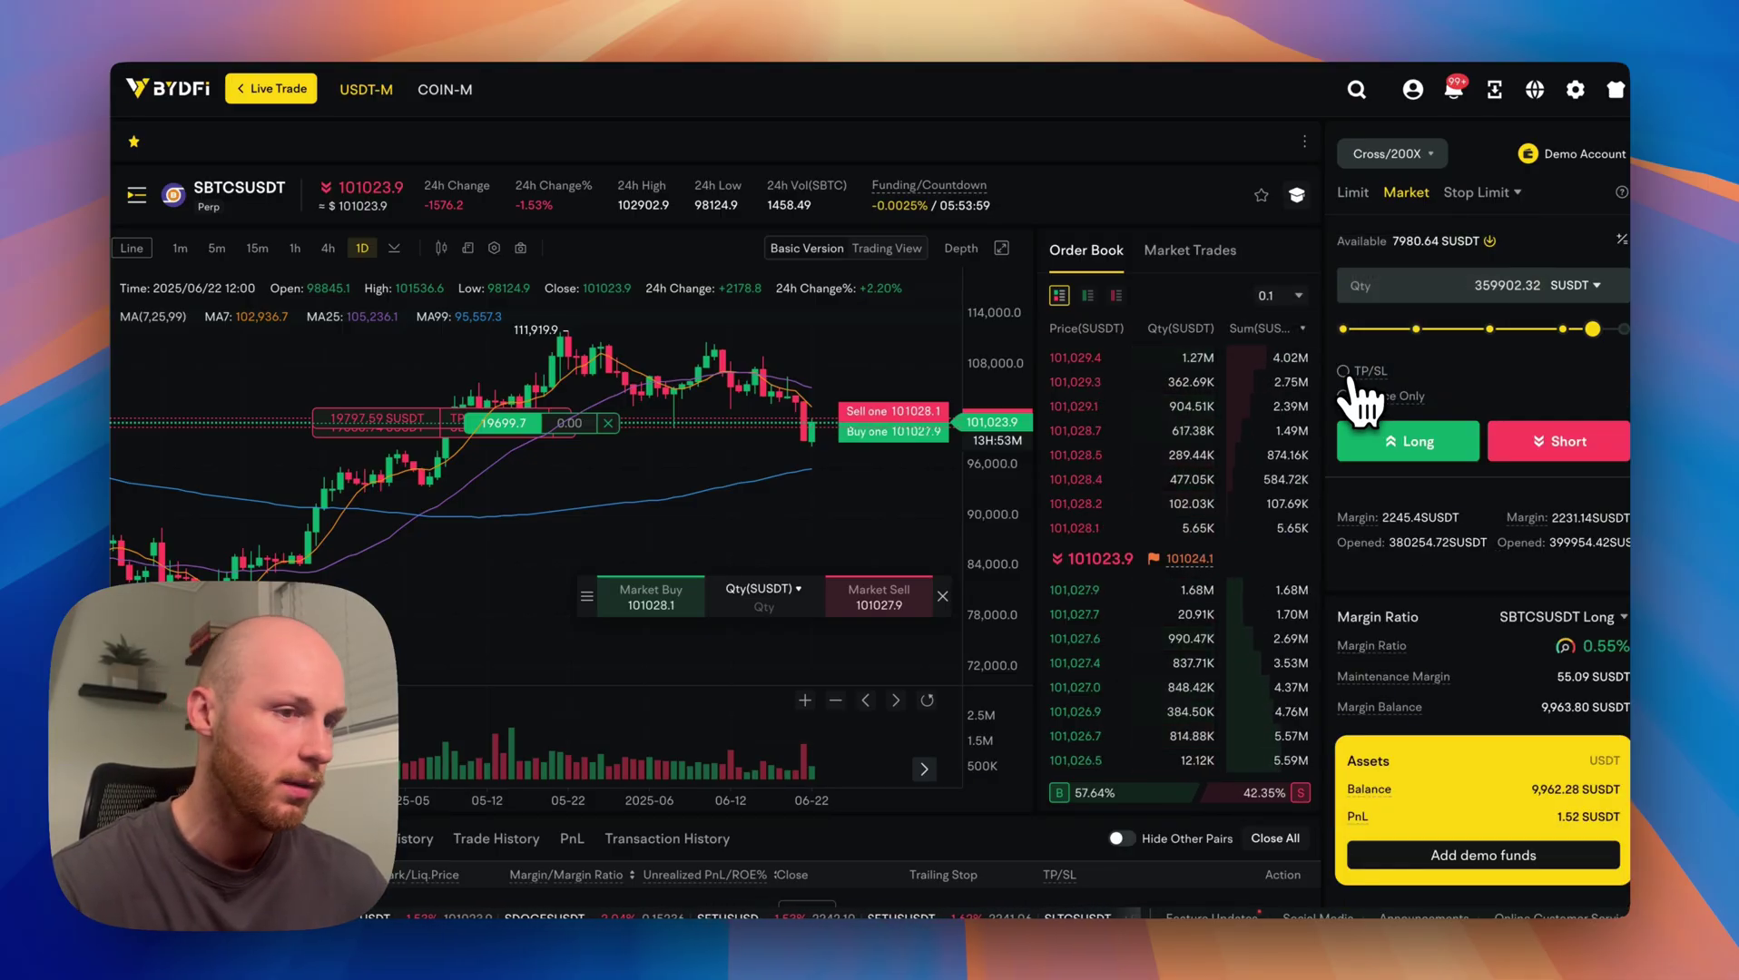
{"action": "mouse_move", "coordinate": [886, 187]}
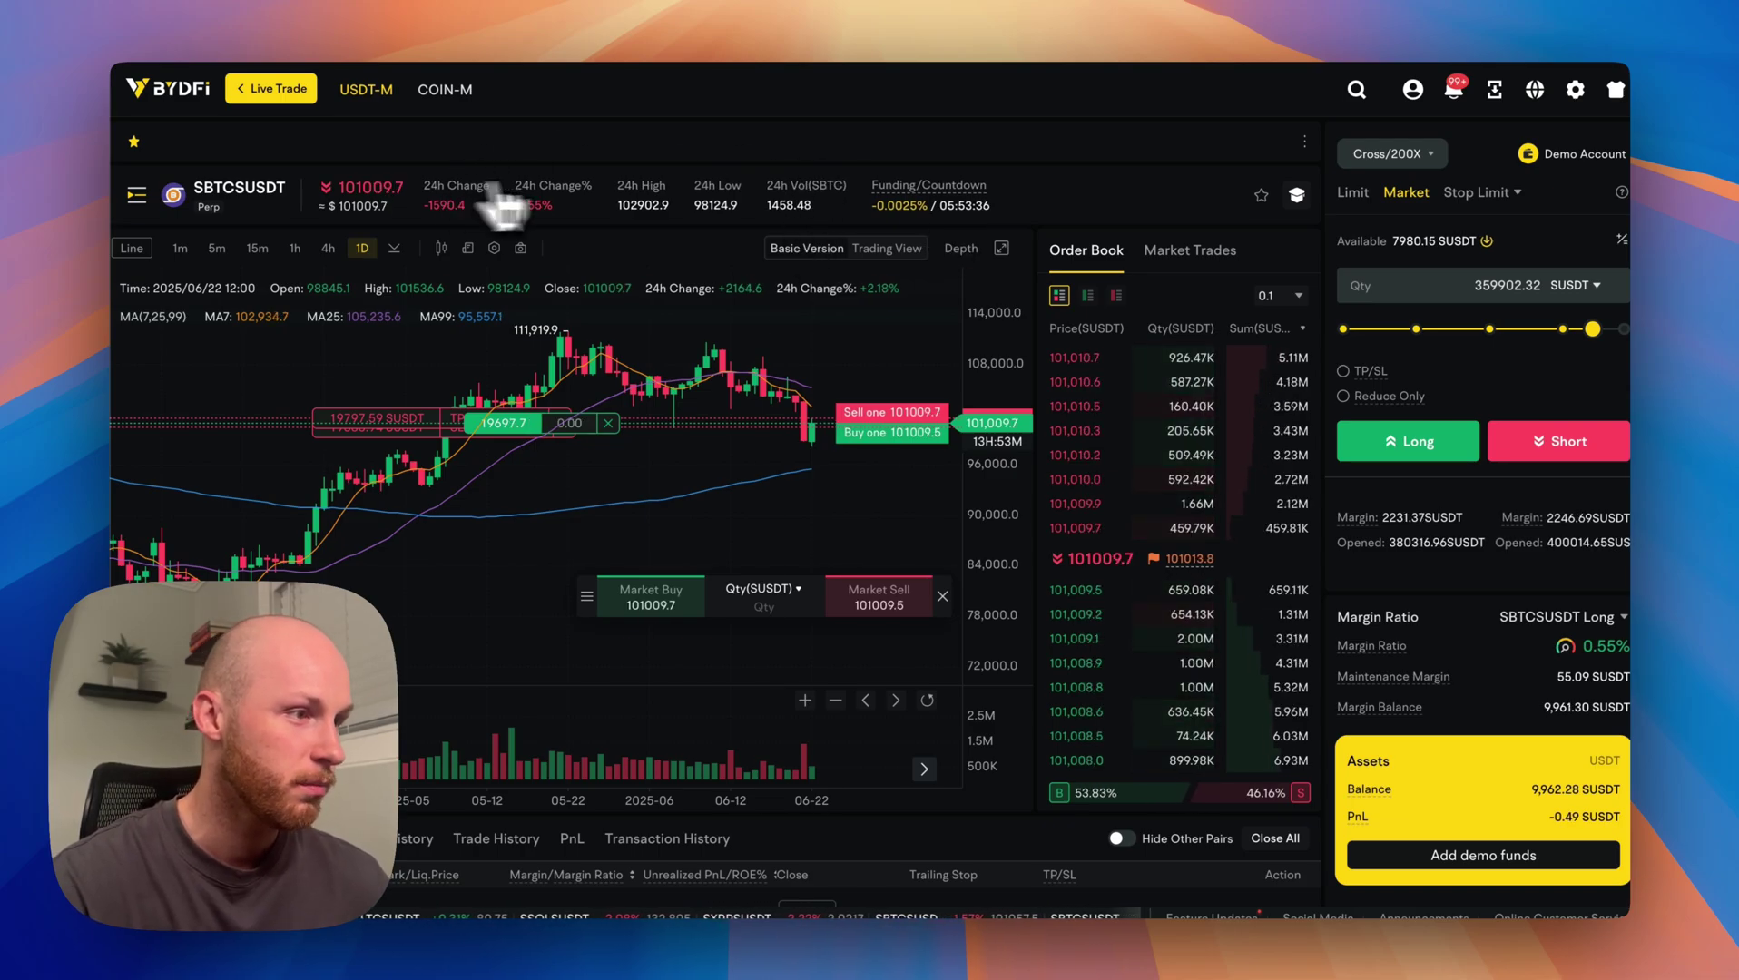
Drag the exit order line on the chart down to about 94,675.9.
{"action": "scroll", "coordinate": [817, 436], "scroll_direction": "up", "scroll_amount": 2}
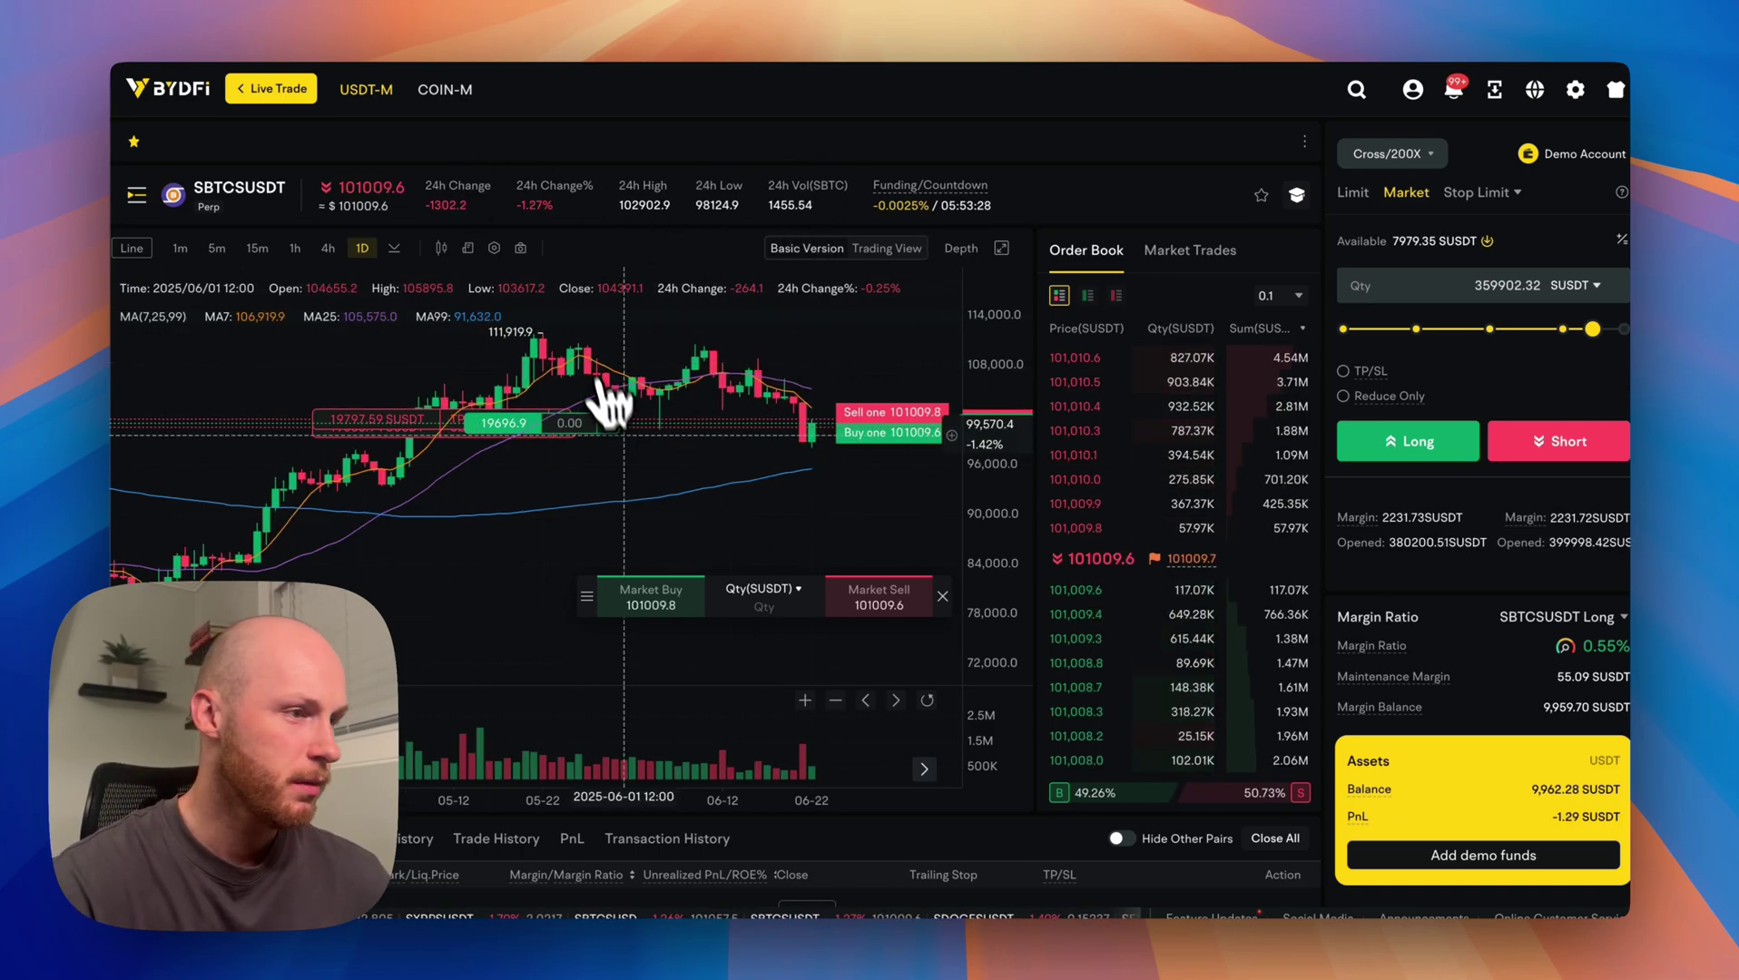
{"action": "scroll", "coordinate": [610, 400], "scroll_direction": "down", "scroll_amount": 2}
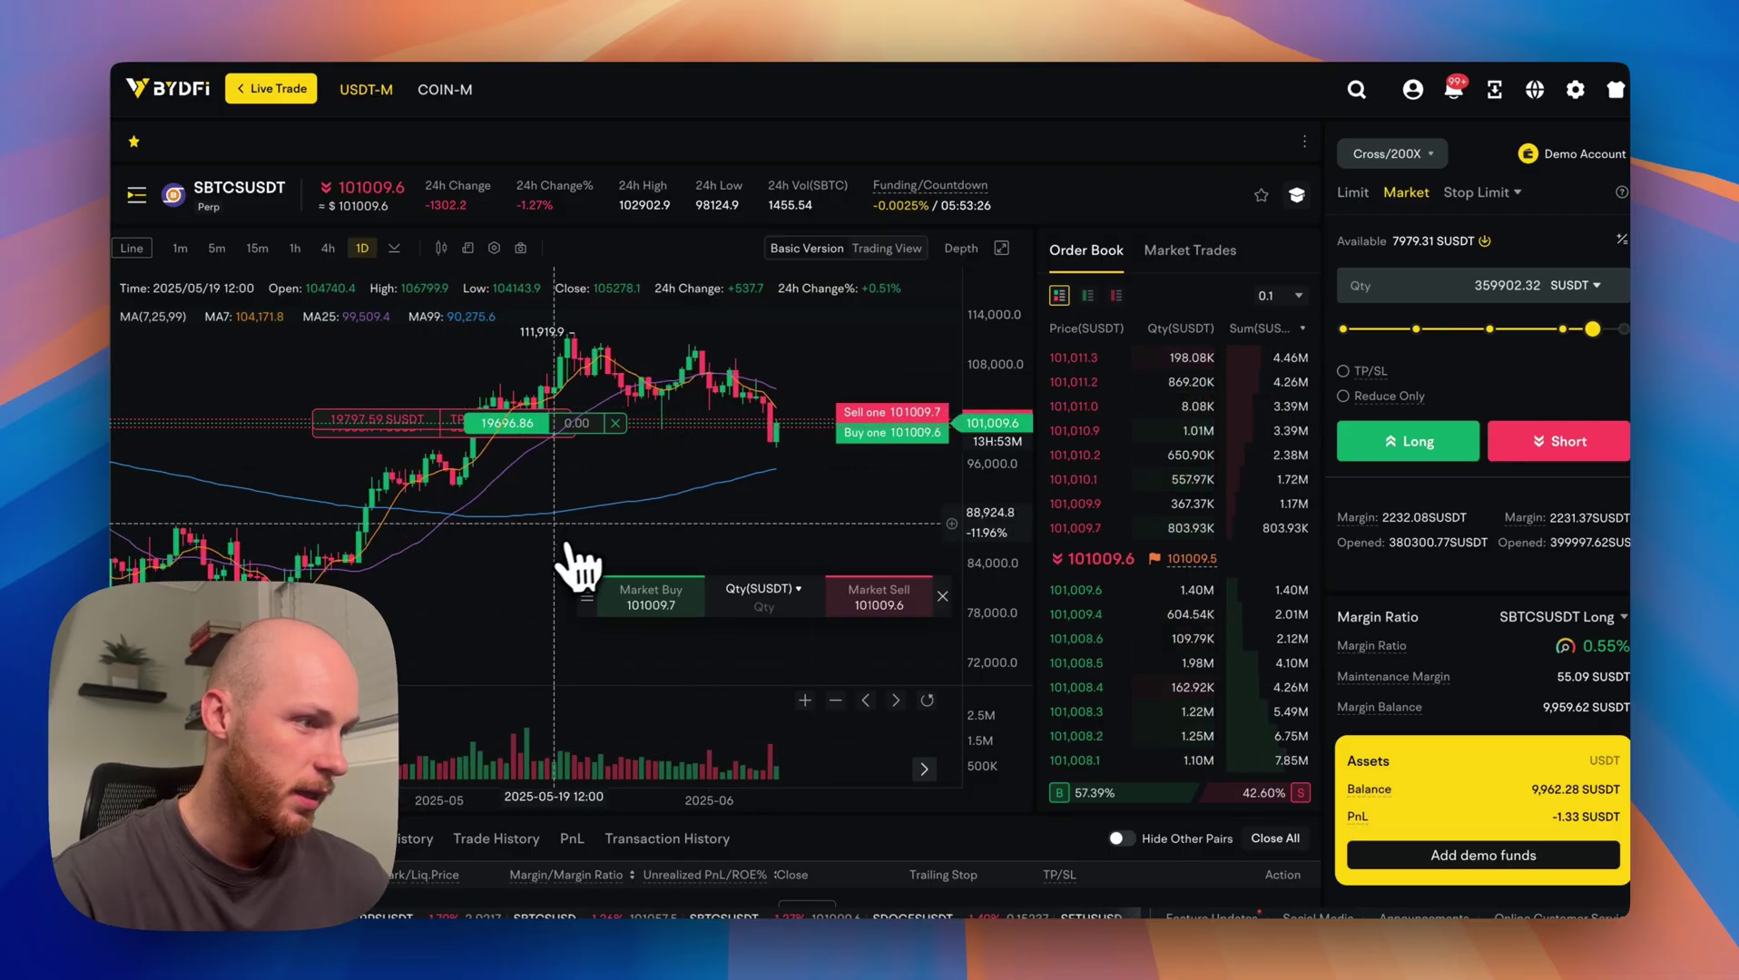
{"action": "scroll", "coordinate": [532, 419], "scroll_direction": "up", "scroll_amount": 2}
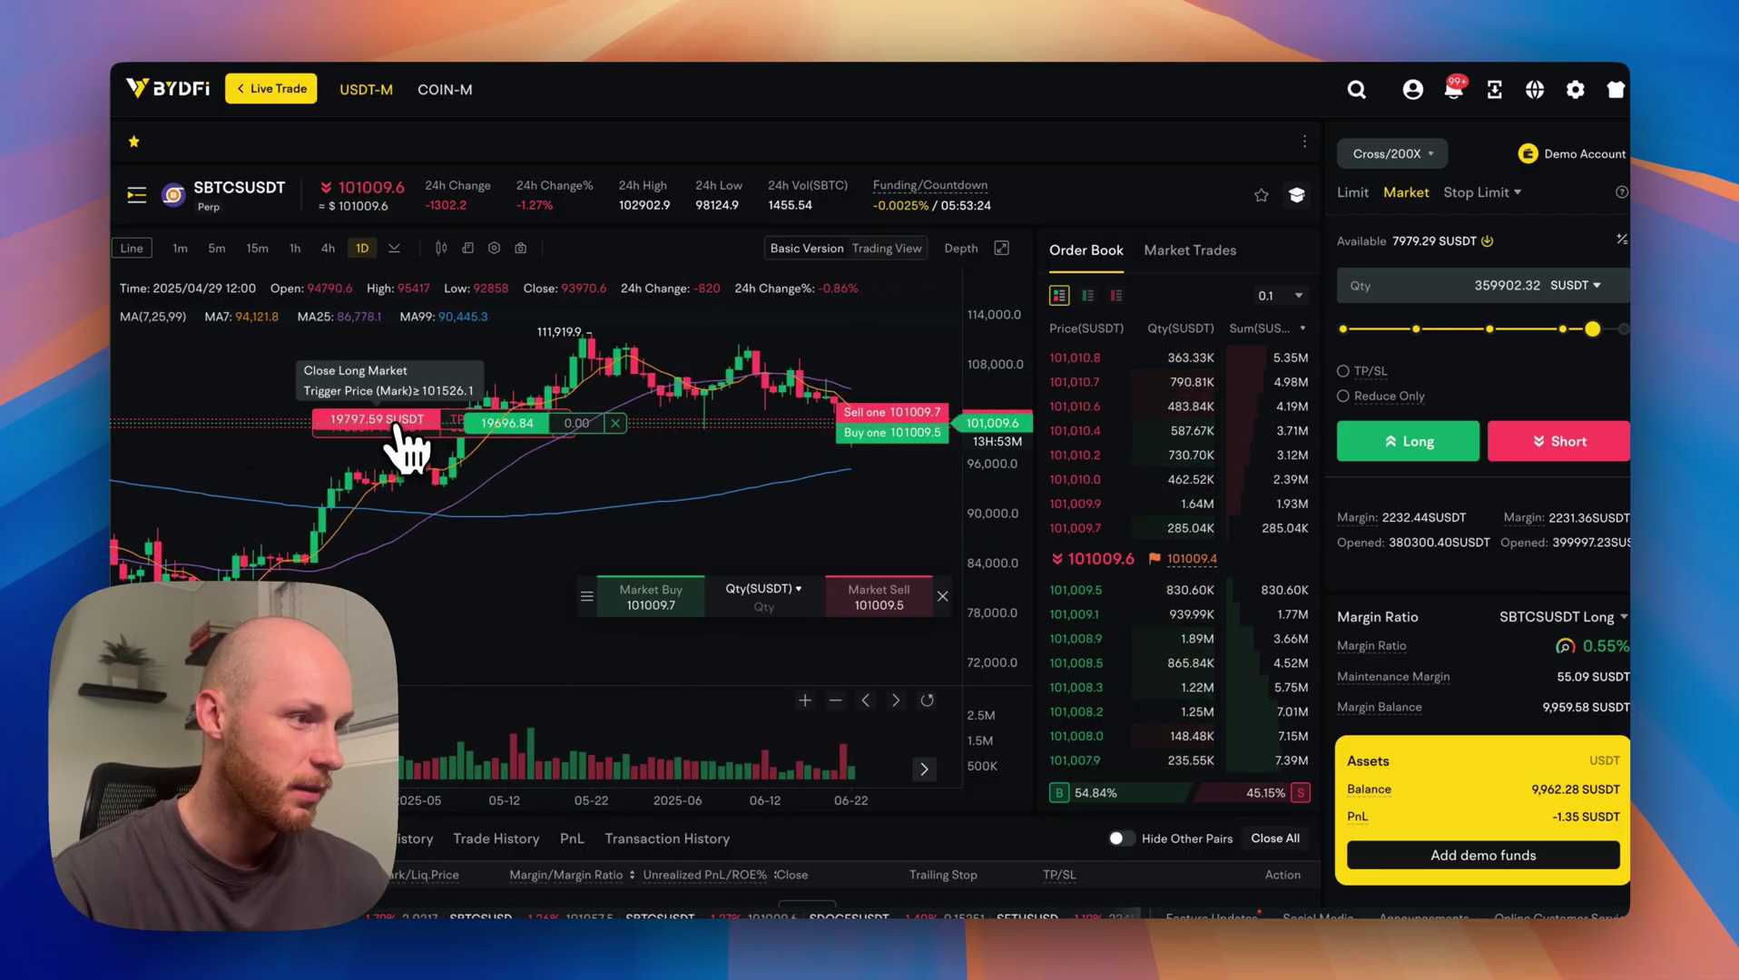
{"action": "left_click_drag", "start_coordinate": [395, 423], "coordinate": [386, 478]}
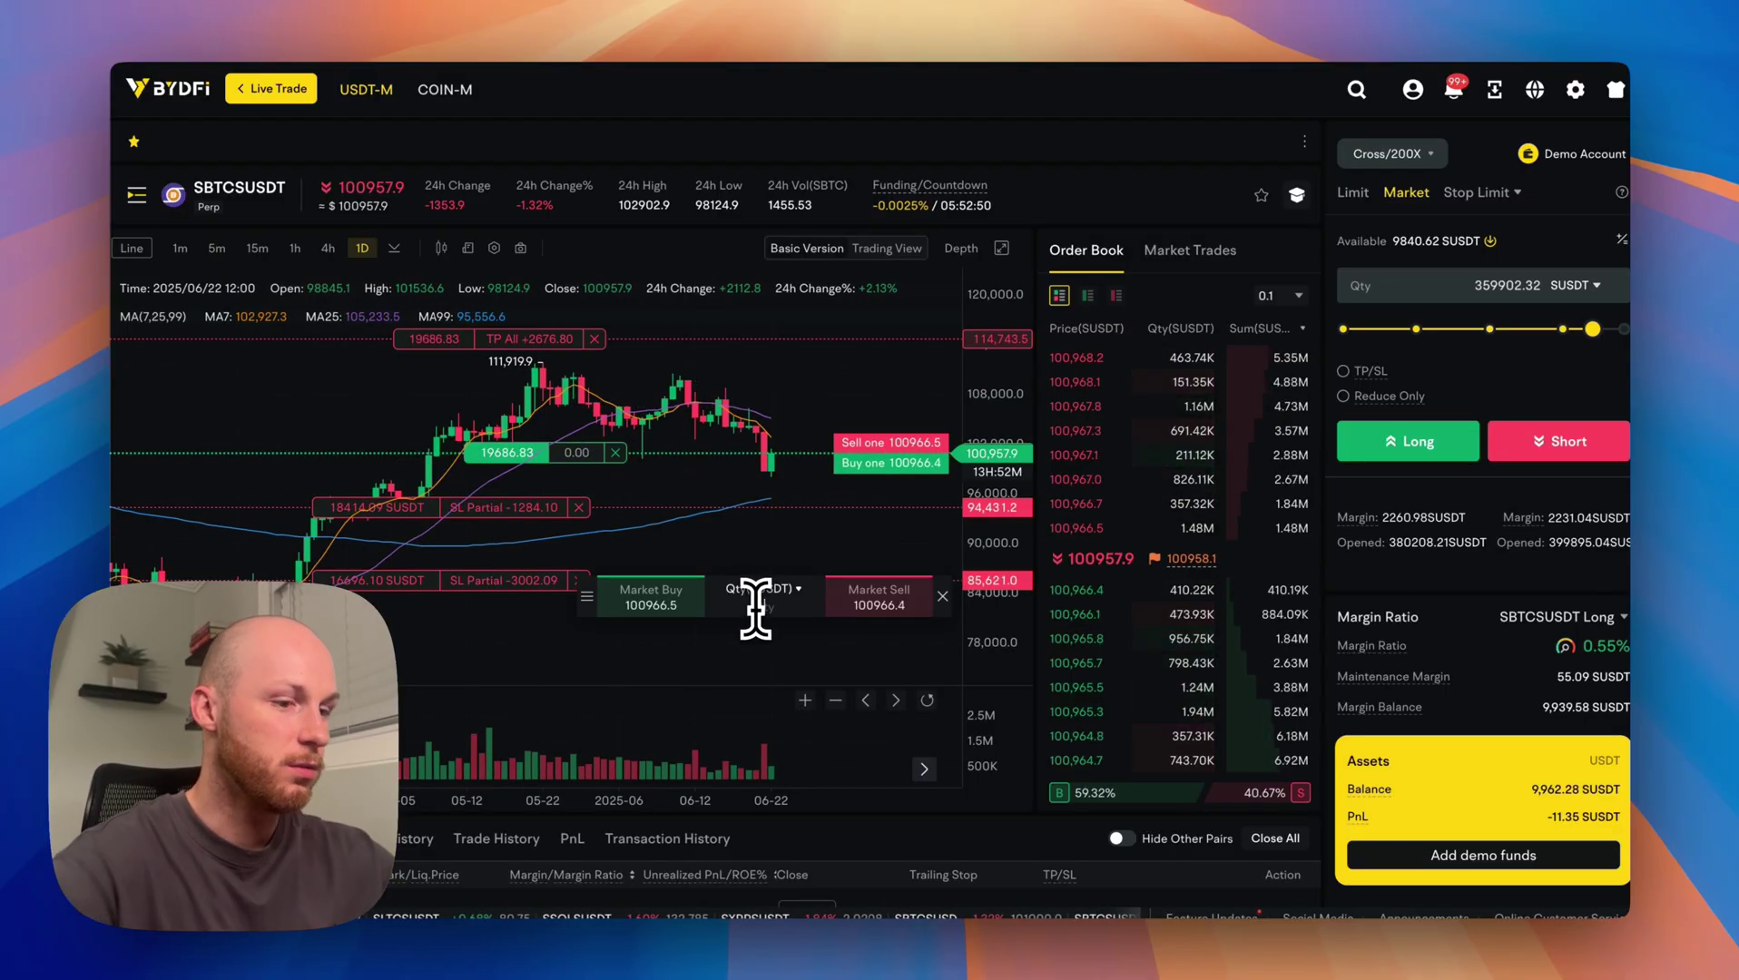
Market buy 100 from the chart's quick-order box and close the Contract Unit dialog.
{"action": "left_click", "coordinate": [755, 606]}
{"action": "type", "text": "100"}
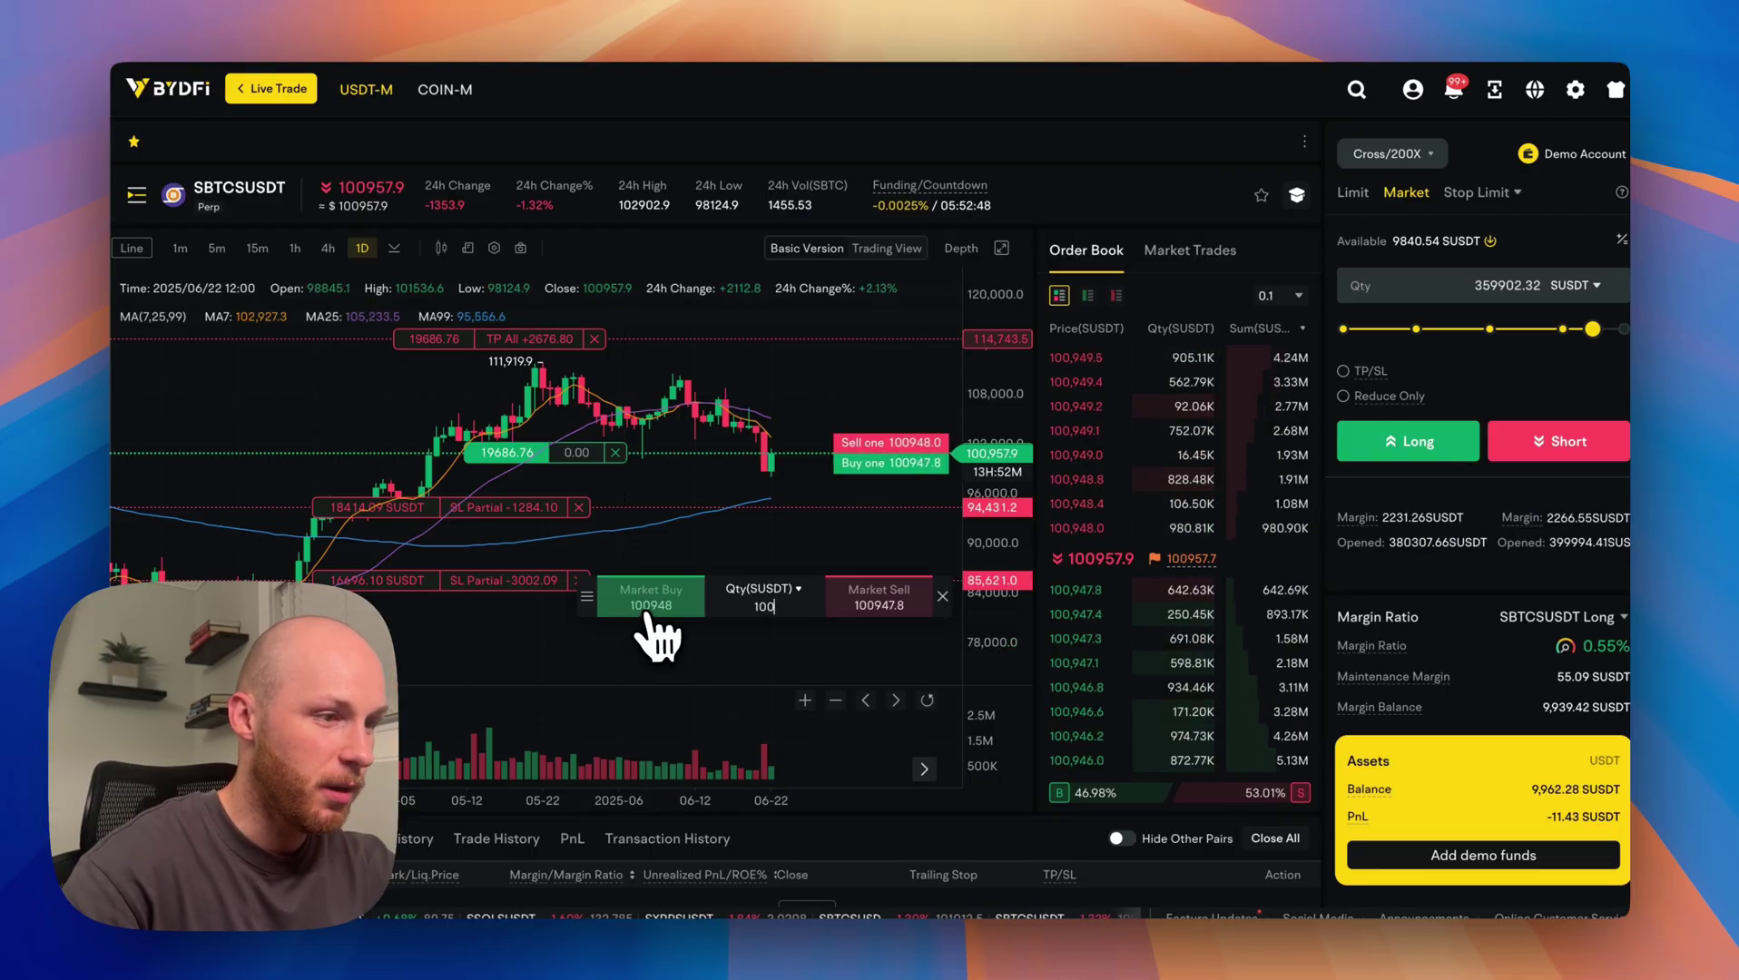
{"action": "left_click", "coordinate": [648, 616]}
{"action": "left_click", "coordinate": [799, 588]}
{"action": "left_click", "coordinate": [1047, 300]}
{"action": "scroll", "coordinate": [653, 490], "scroll_direction": "down", "scroll_amount": 2}
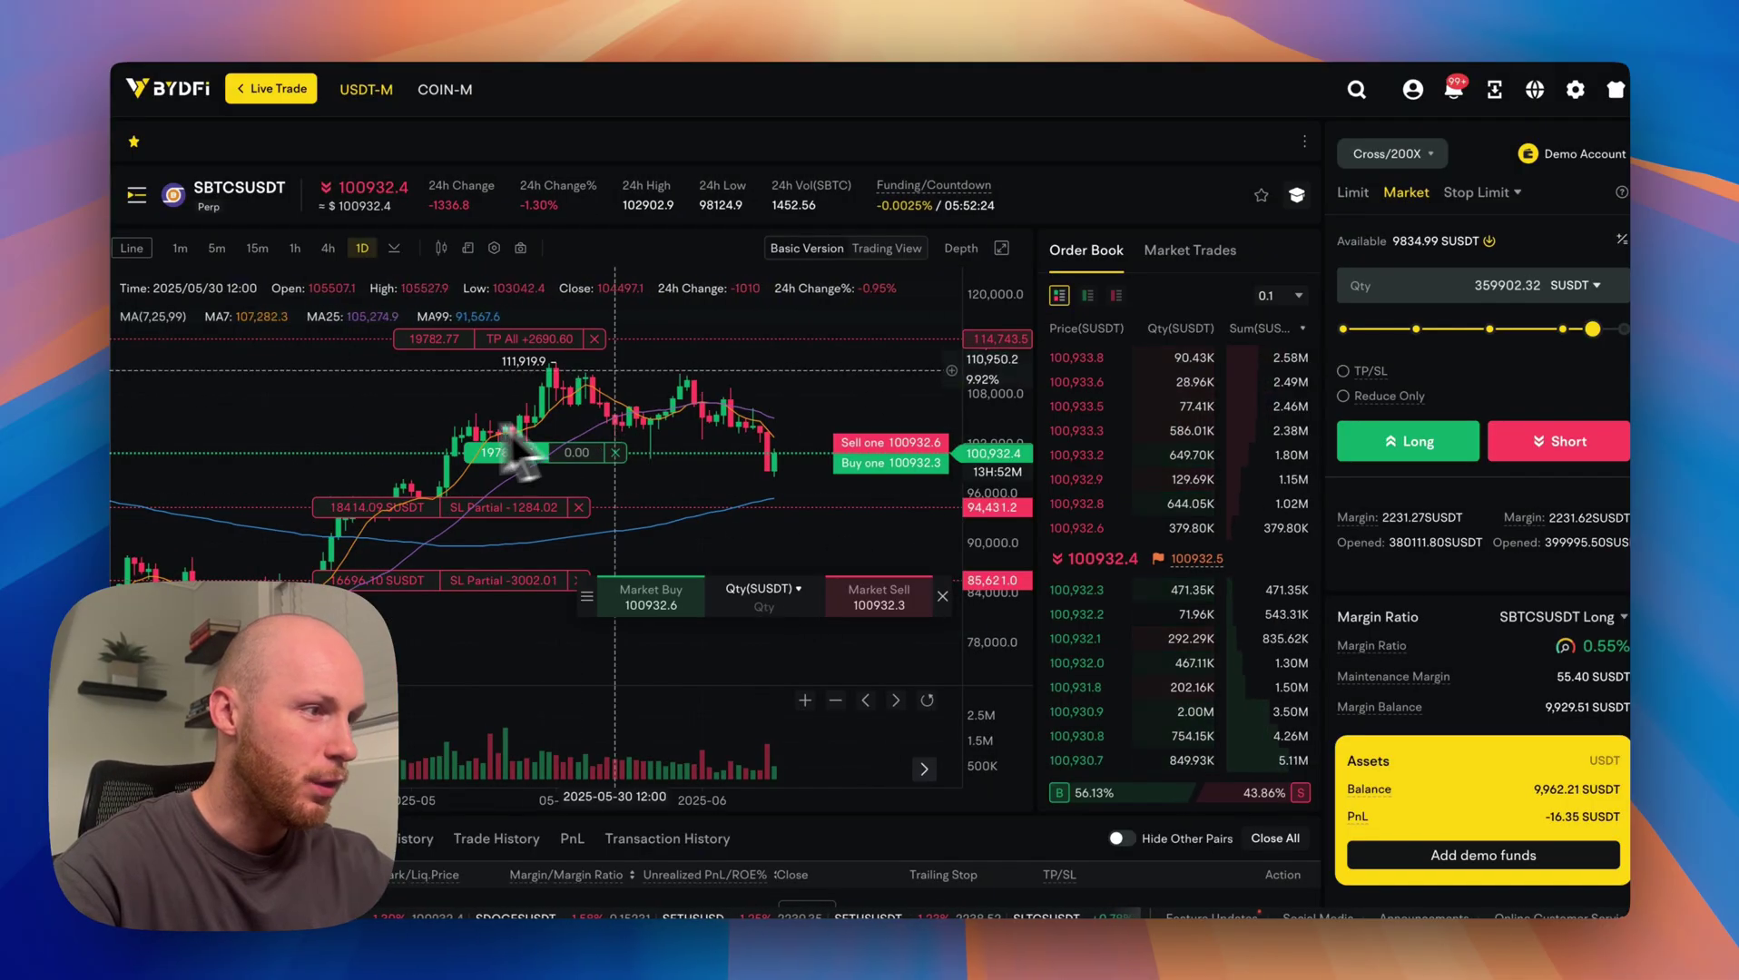
{"action": "scroll", "coordinate": [690, 558], "scroll_direction": "down", "scroll_amount": 5}
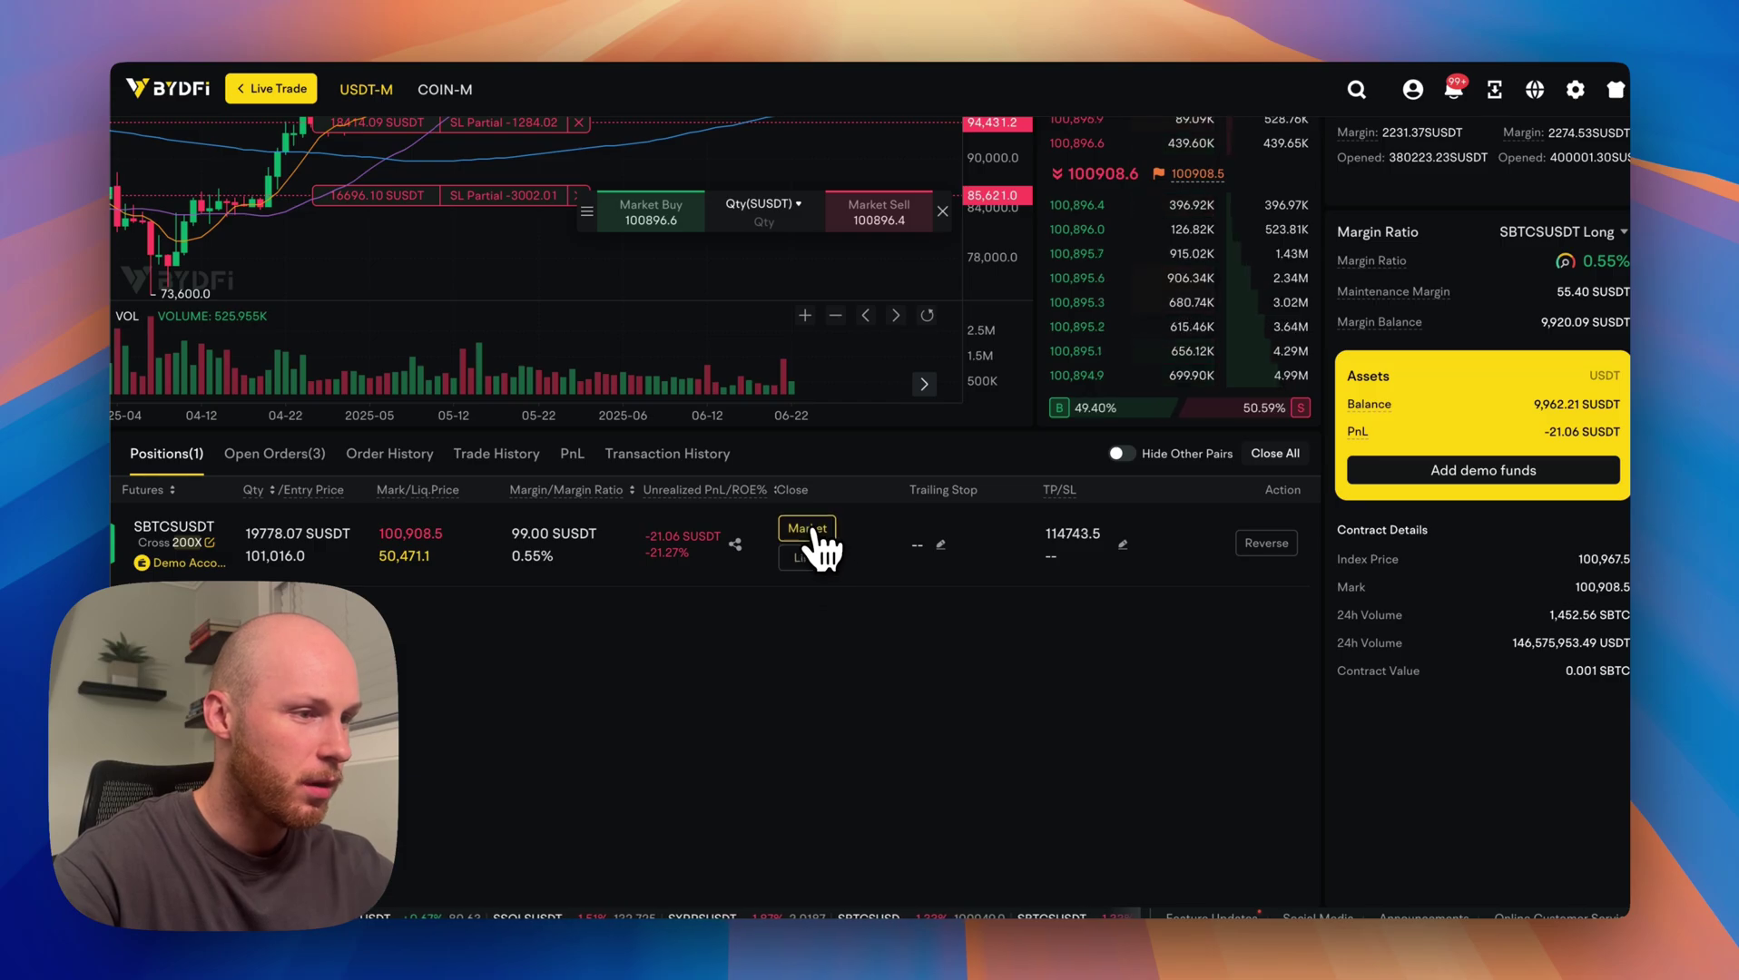
Close 50% of the 200x long at market.
{"action": "left_click", "coordinate": [807, 528]}
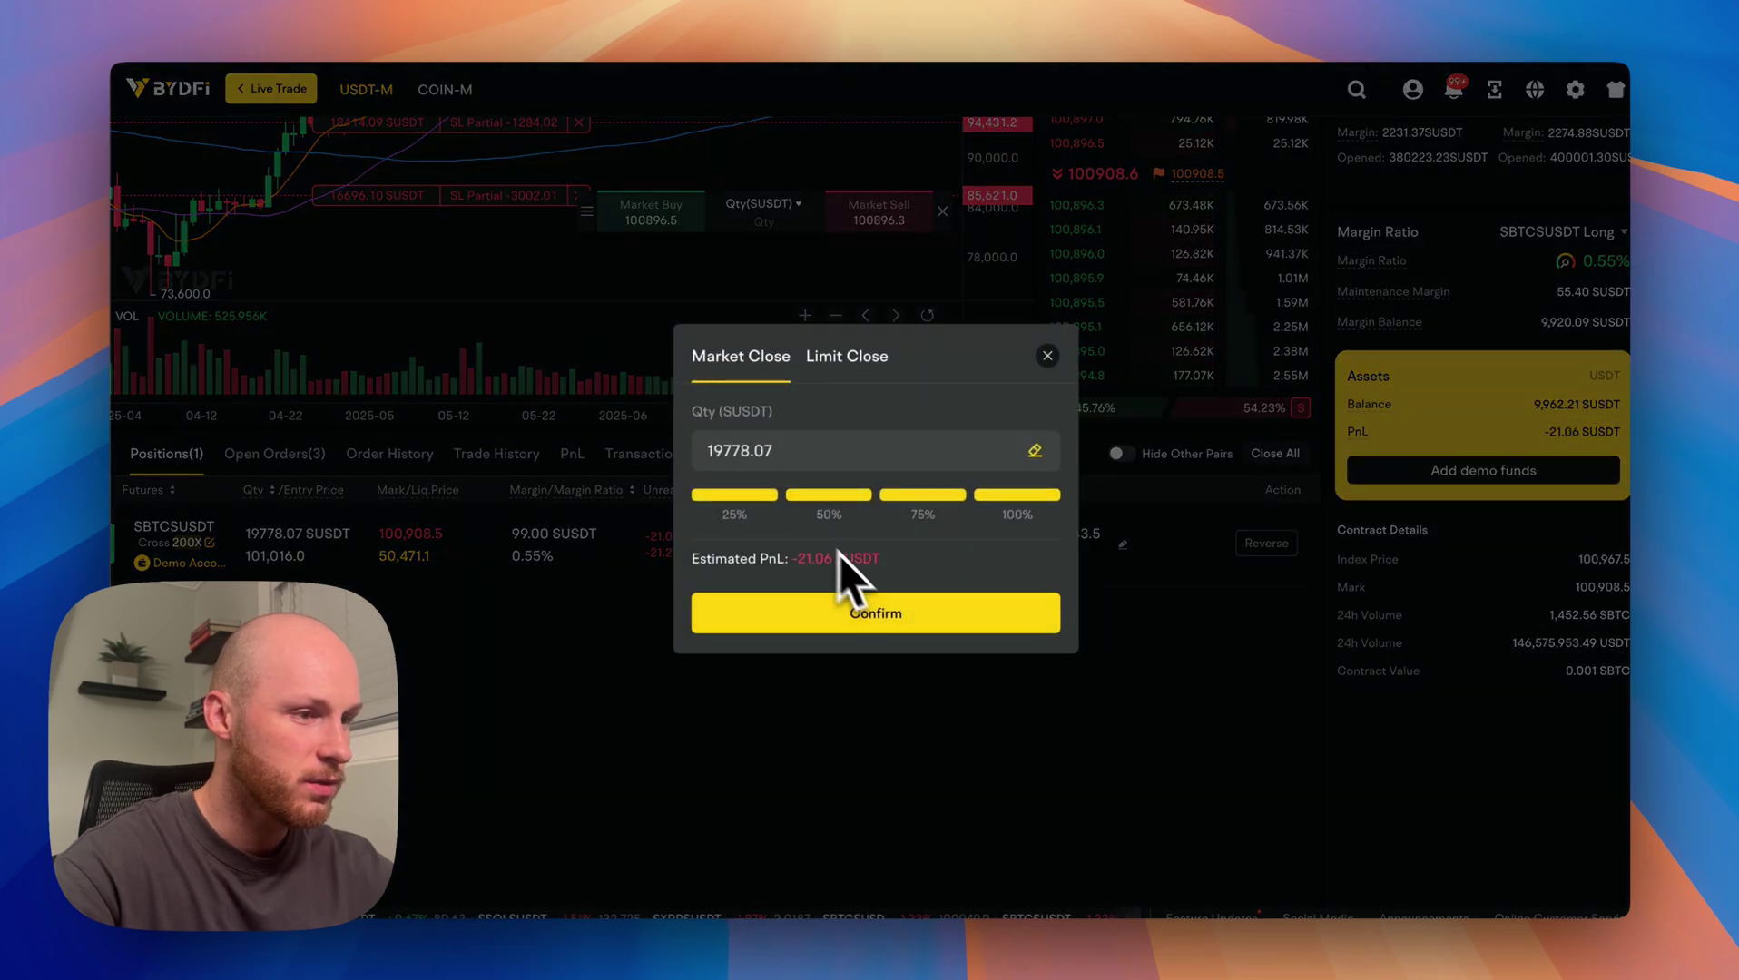
{"action": "left_click", "coordinate": [828, 610]}
{"action": "scroll", "coordinate": [703, 604], "scroll_direction": "up", "scroll_amount": 1}
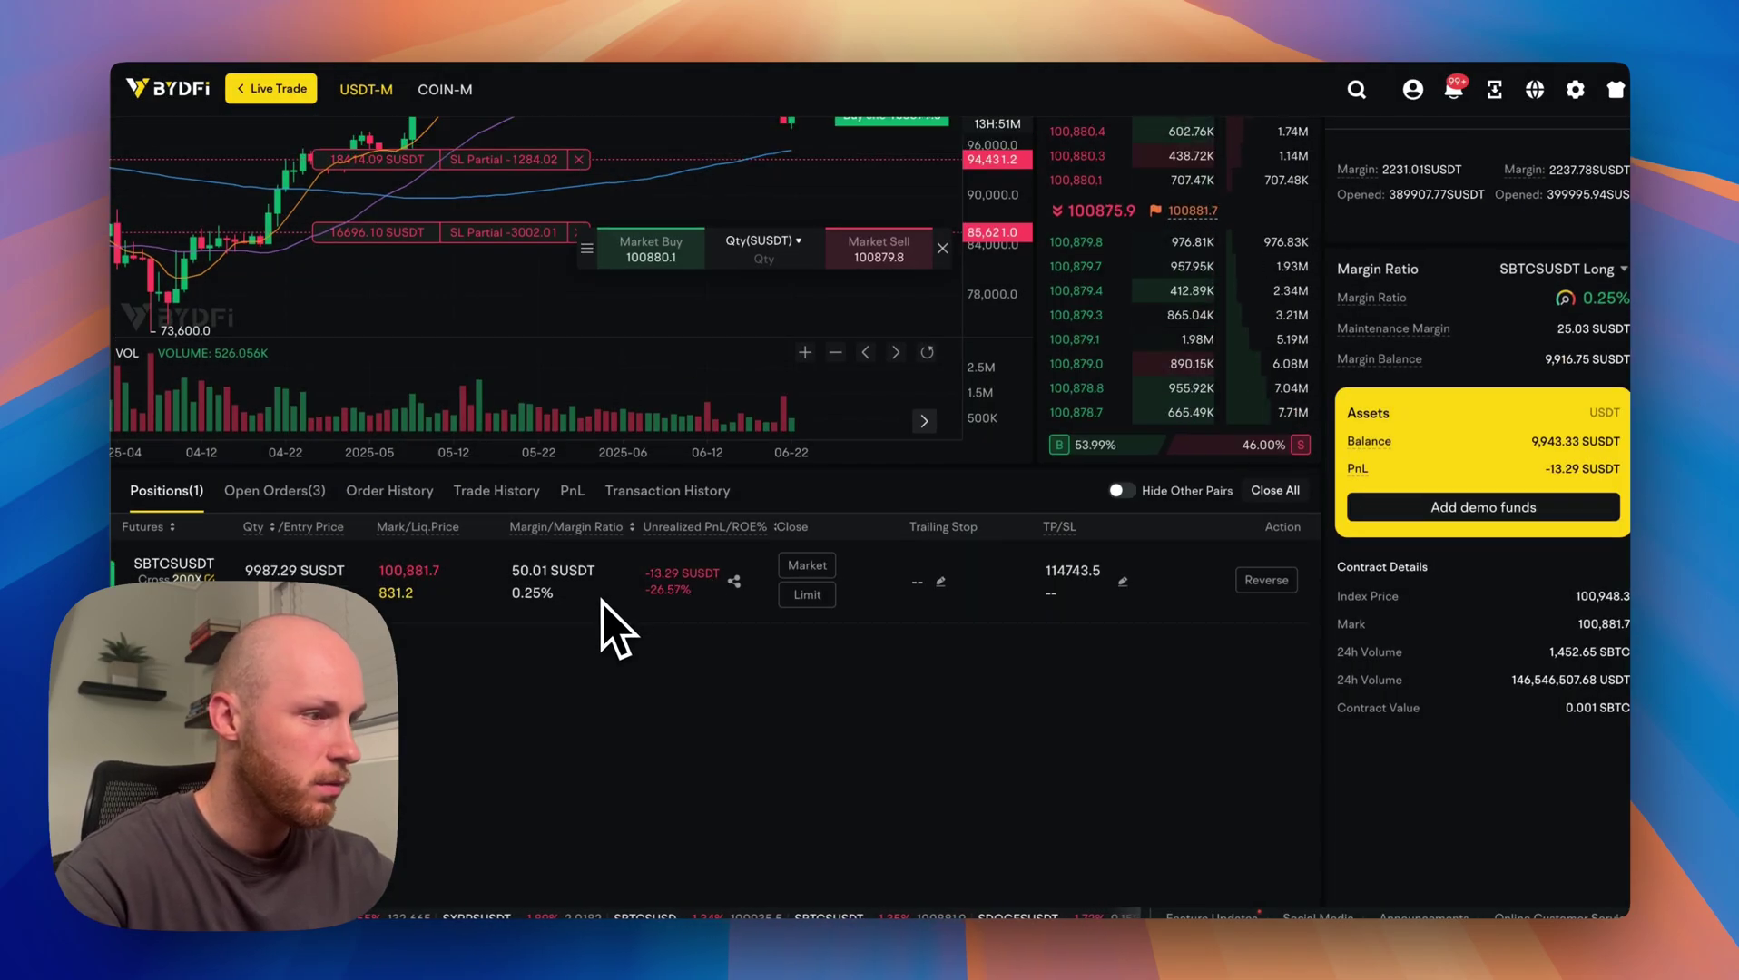
Leave the TP/SL settings unchanged and close the remaining position at market.
{"action": "left_click", "coordinate": [1124, 582]}
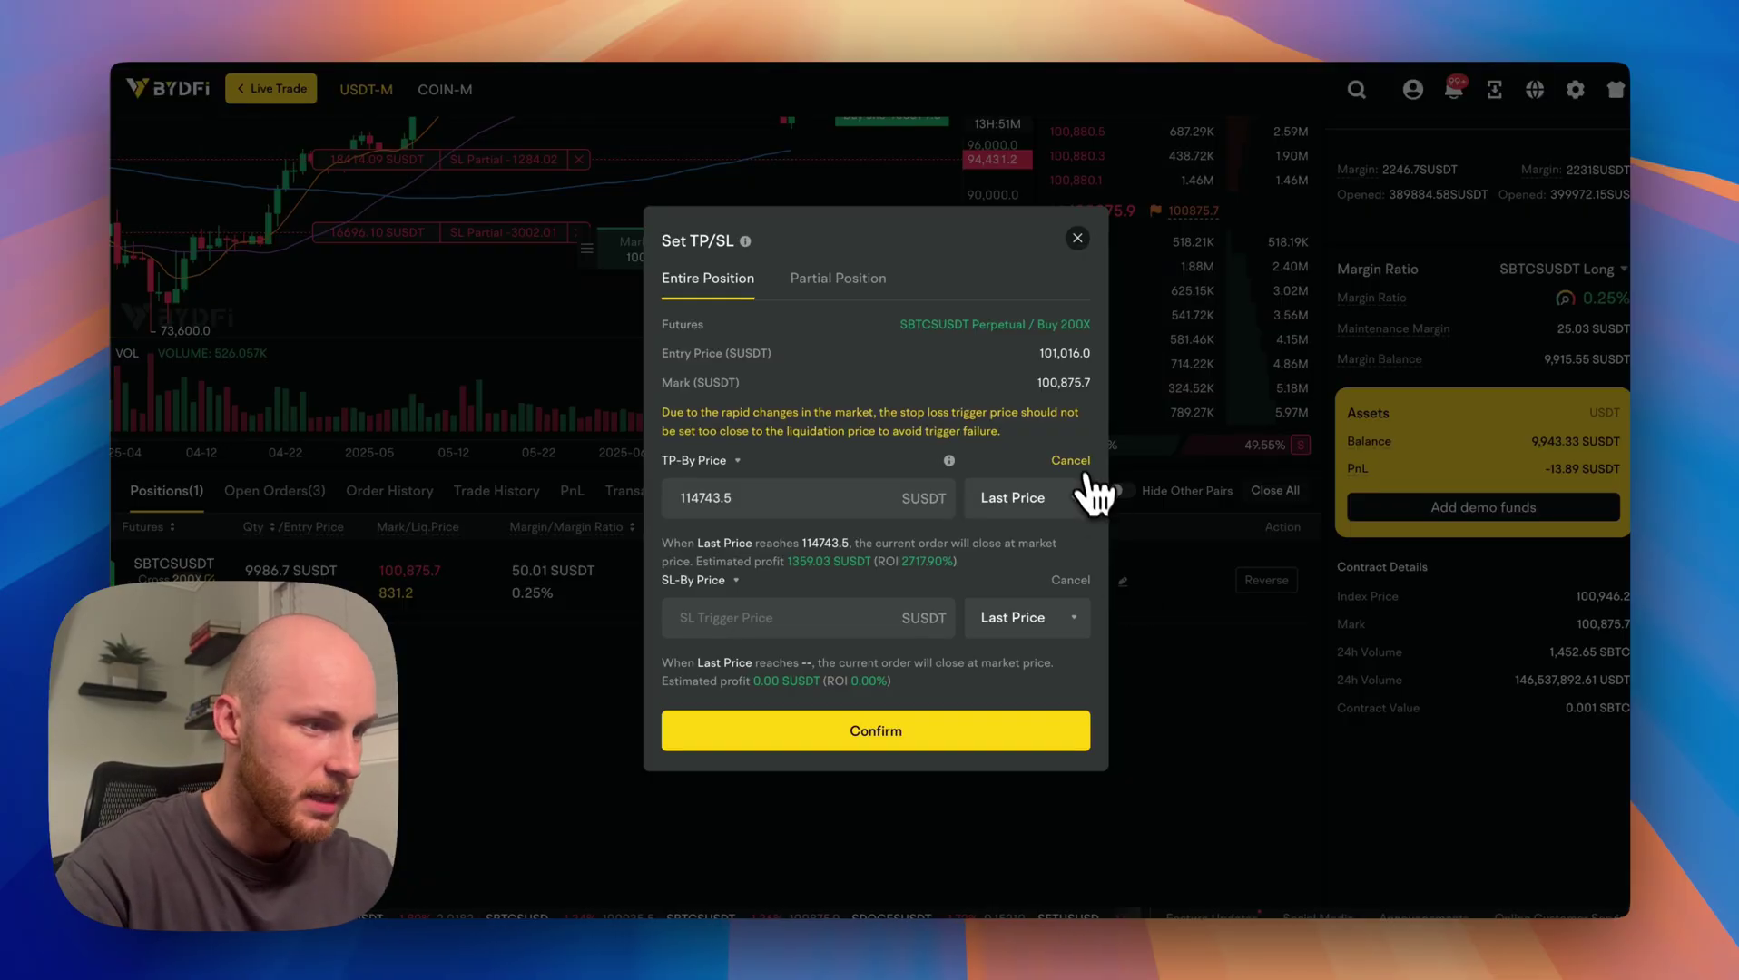
{"action": "left_click", "coordinate": [1078, 238]}
{"action": "left_click", "coordinate": [807, 566]}
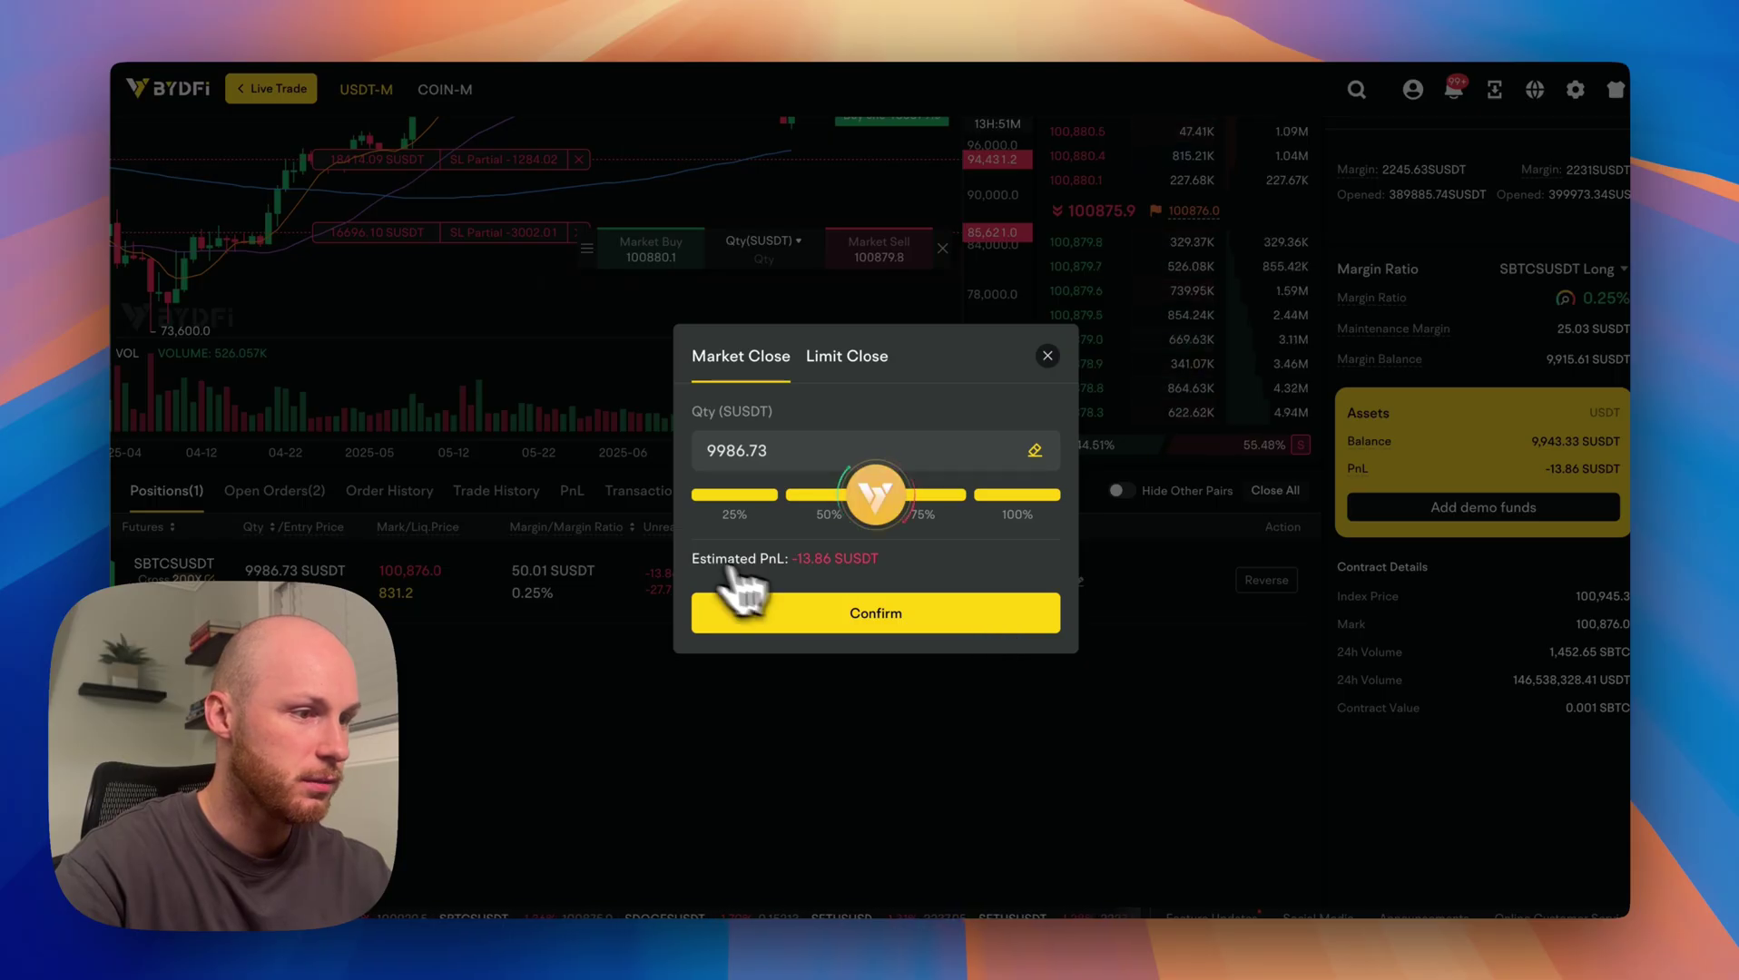
{"action": "left_click", "coordinate": [740, 607]}
{"action": "scroll", "coordinate": [1068, 705], "scroll_direction": "up", "scroll_amount": 5}
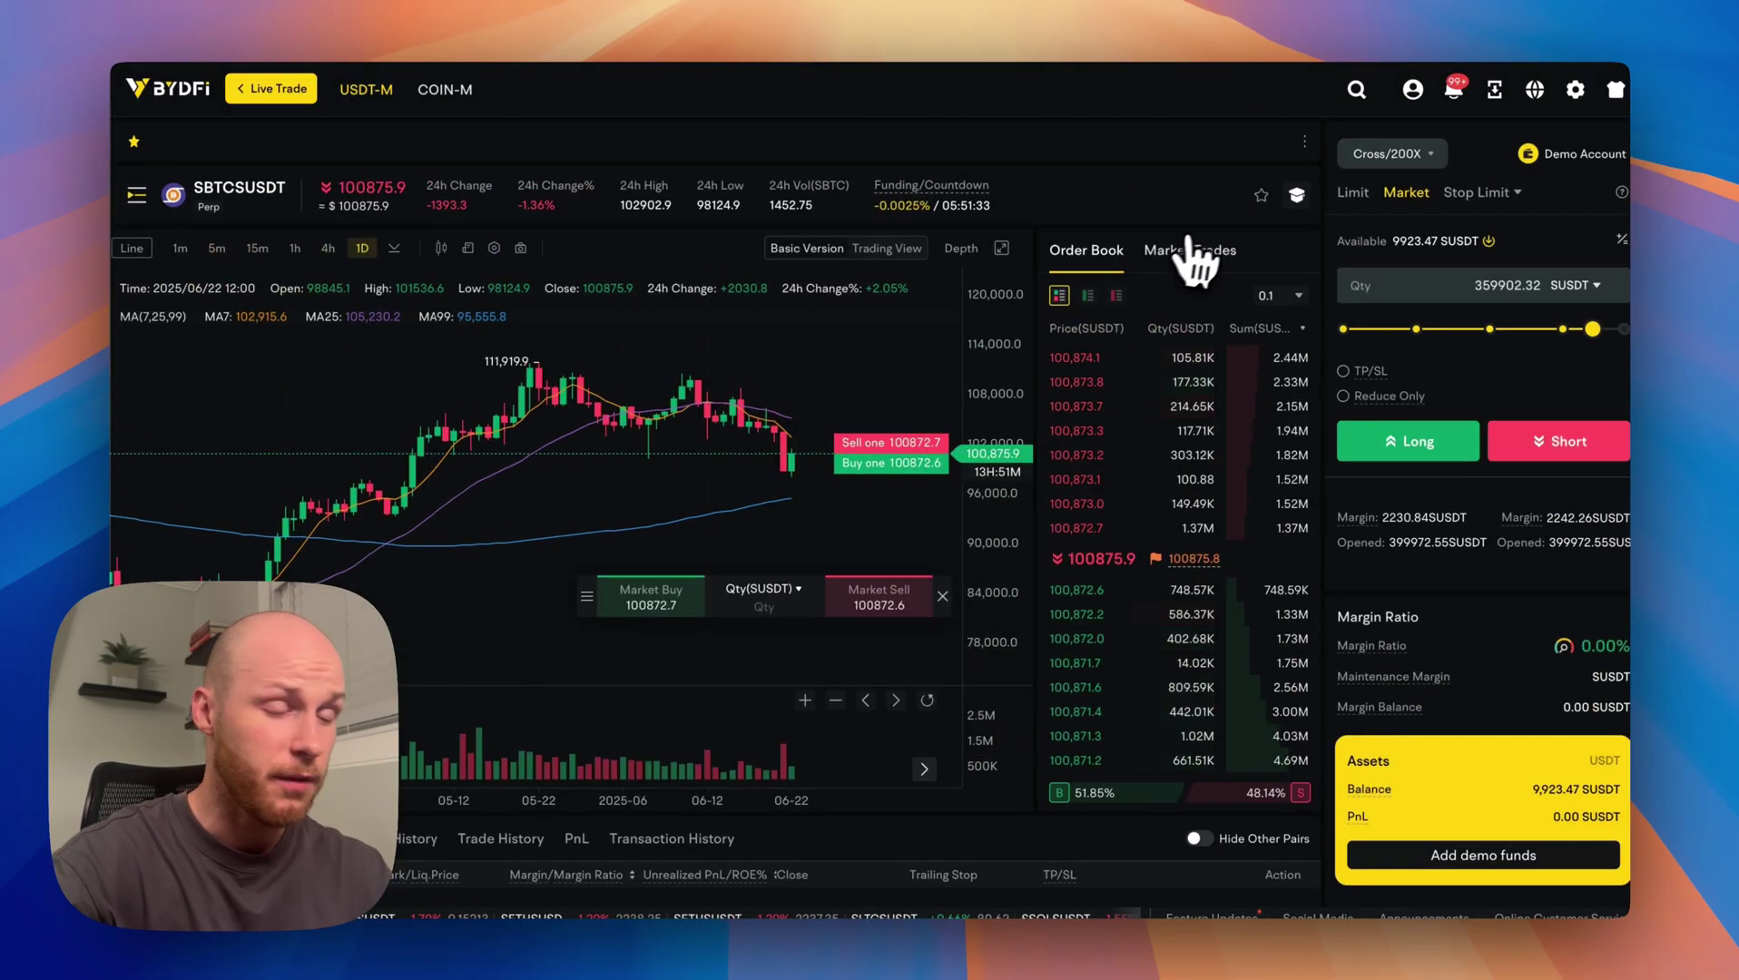
{"action": "scroll", "coordinate": [1066, 636], "scroll_direction": "down", "scroll_amount": 5}
{"action": "scroll", "coordinate": [1062, 654], "scroll_direction": "up", "scroll_amount": 5}
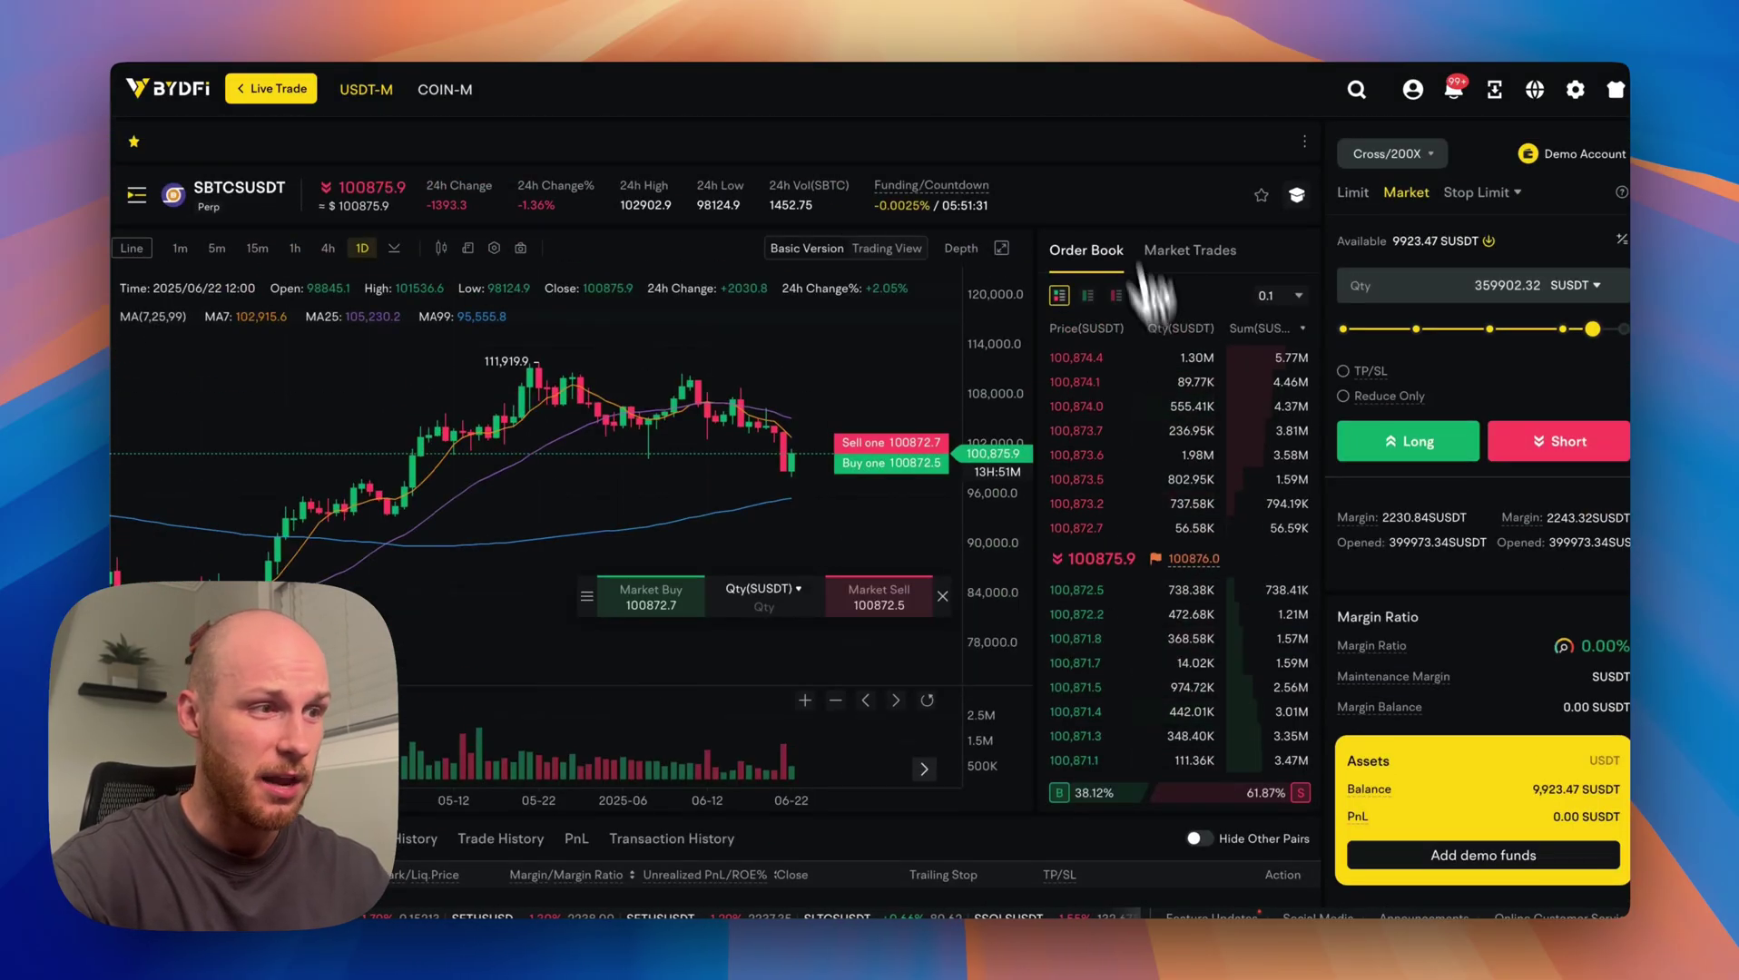